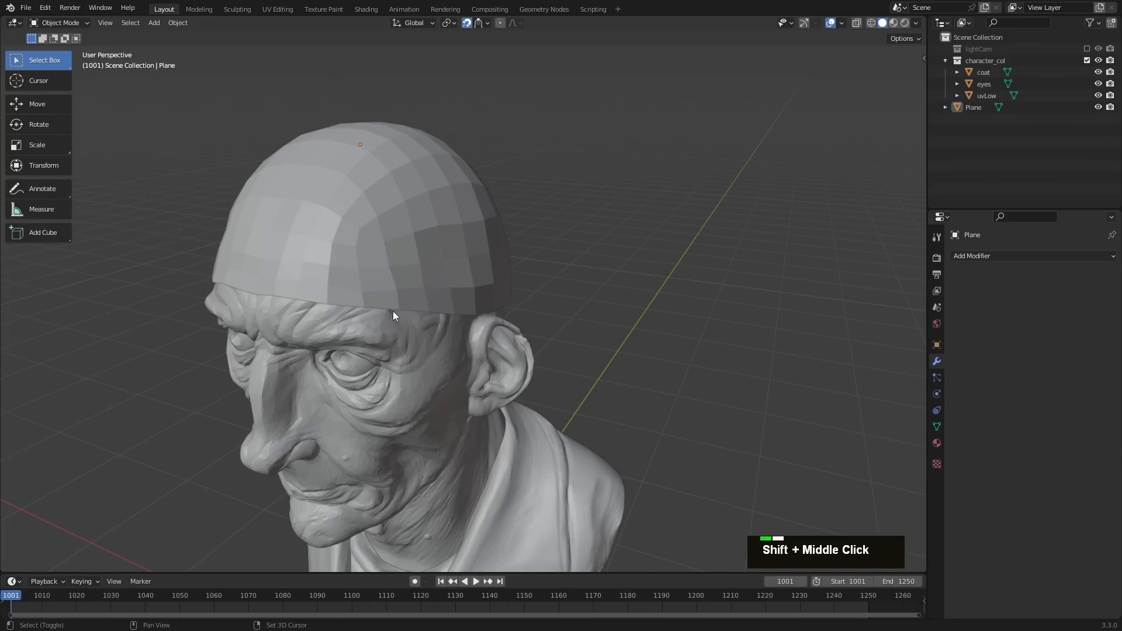
pyautogui.keyDown('shift'); pyautogui.moveTo(393, 311); pyautogui.dragTo(429, 267, button='middle'); pyautogui.keyUp('shift')
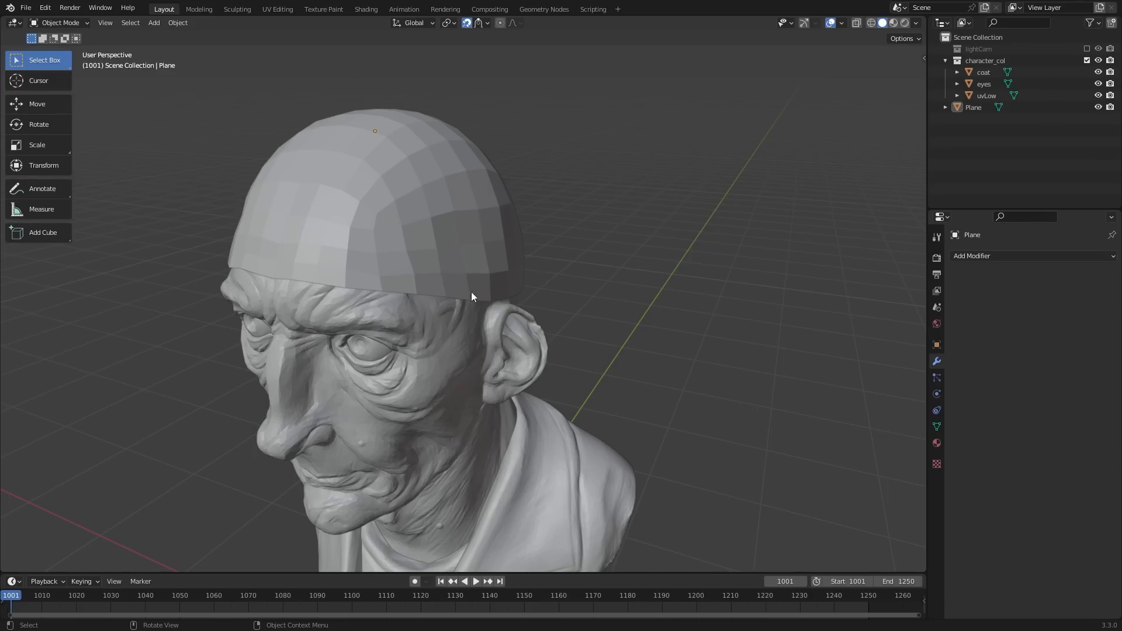
pyautogui.moveTo(471, 293); pyautogui.dragTo(488, 261, button='middle')
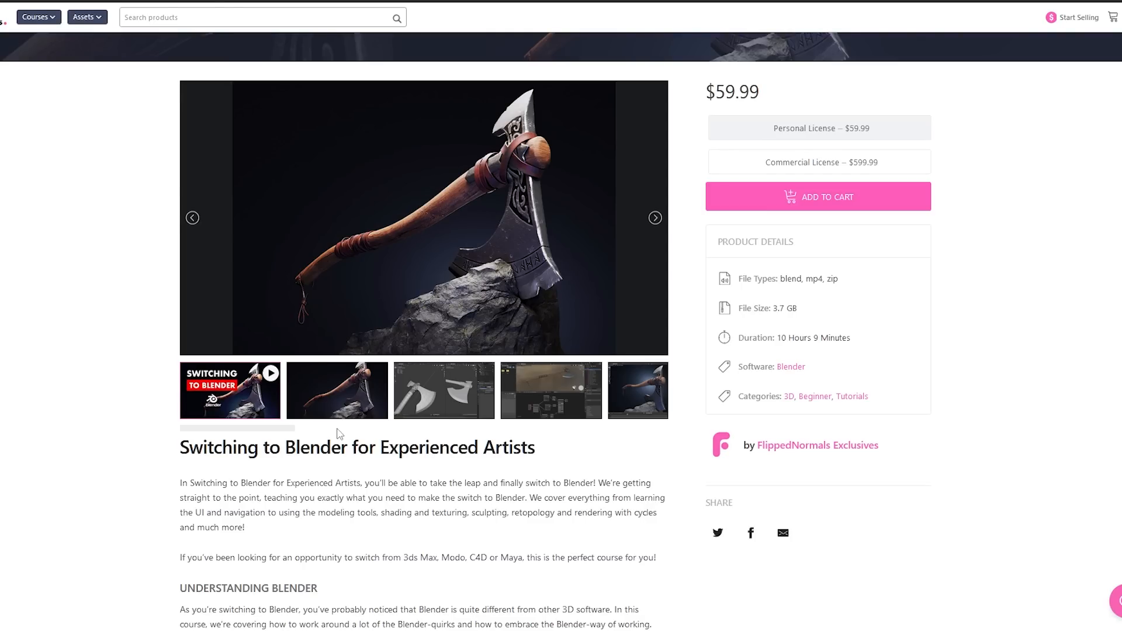
# Step: Switch to the "Switching to Blender for Experienced Artists" product page and browse its enlarged gallery images
pyautogui.click(337, 429)
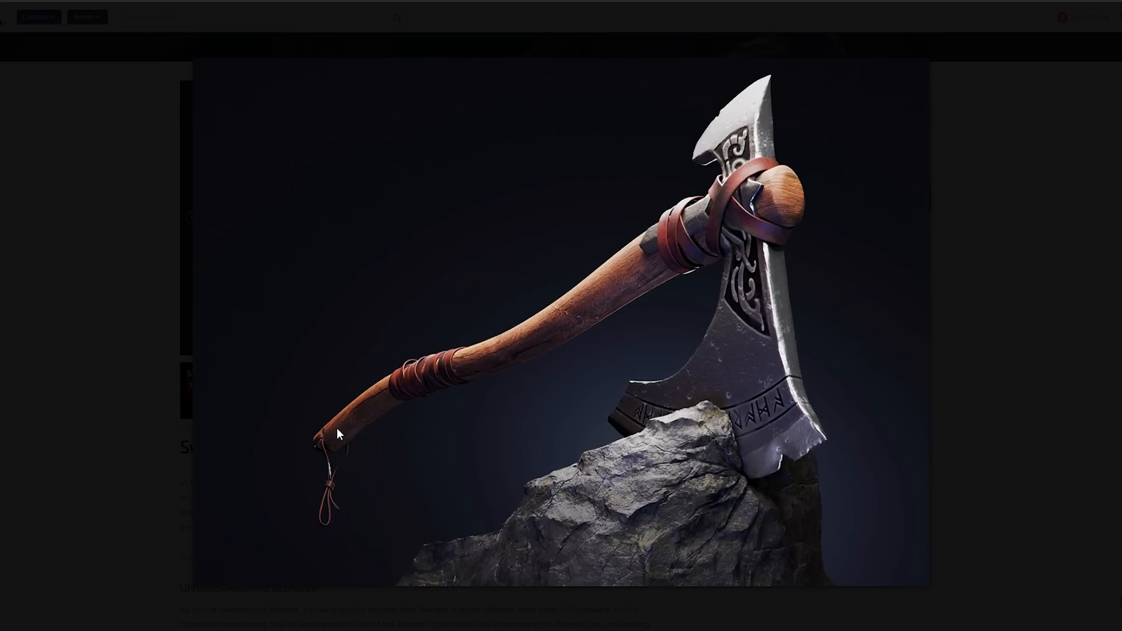
pyautogui.press('Right')
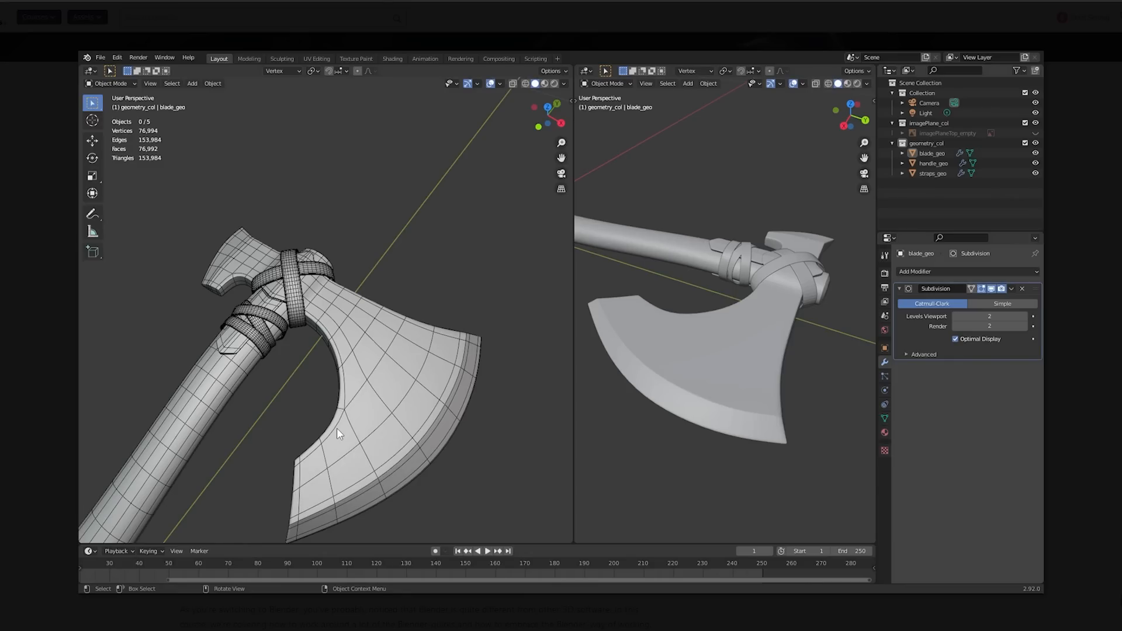
pyautogui.press('Right')
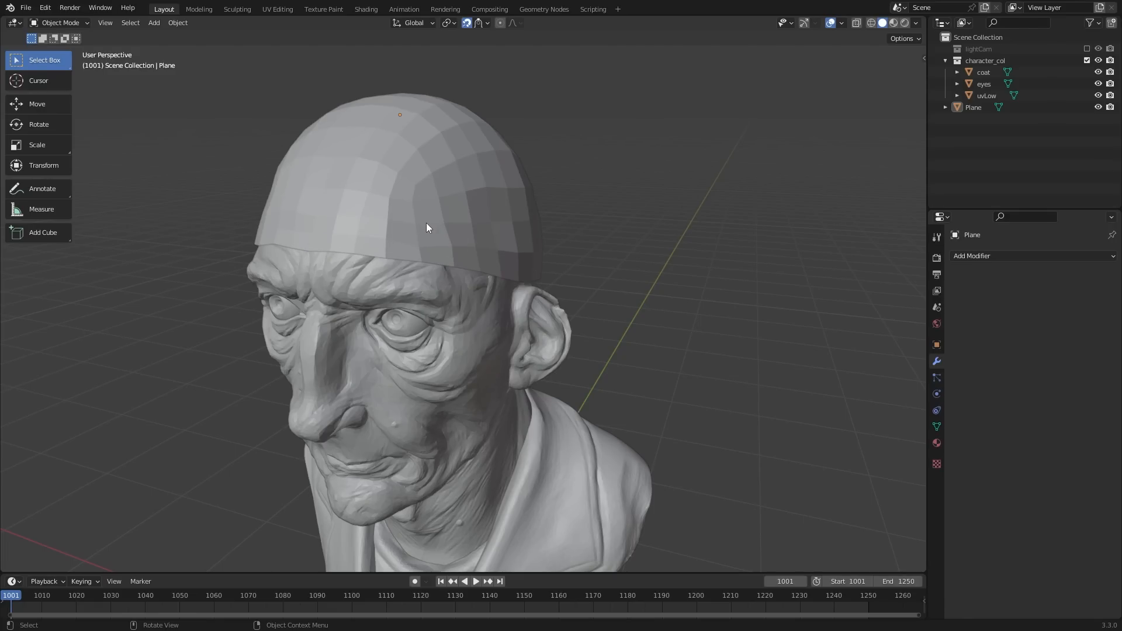
# Step: Delete the low-poly scalp cap object Plane from the old man's head
pyautogui.moveTo(431, 199); pyautogui.dragTo(457, 120, button='middle')
pyautogui.click(412, 191)
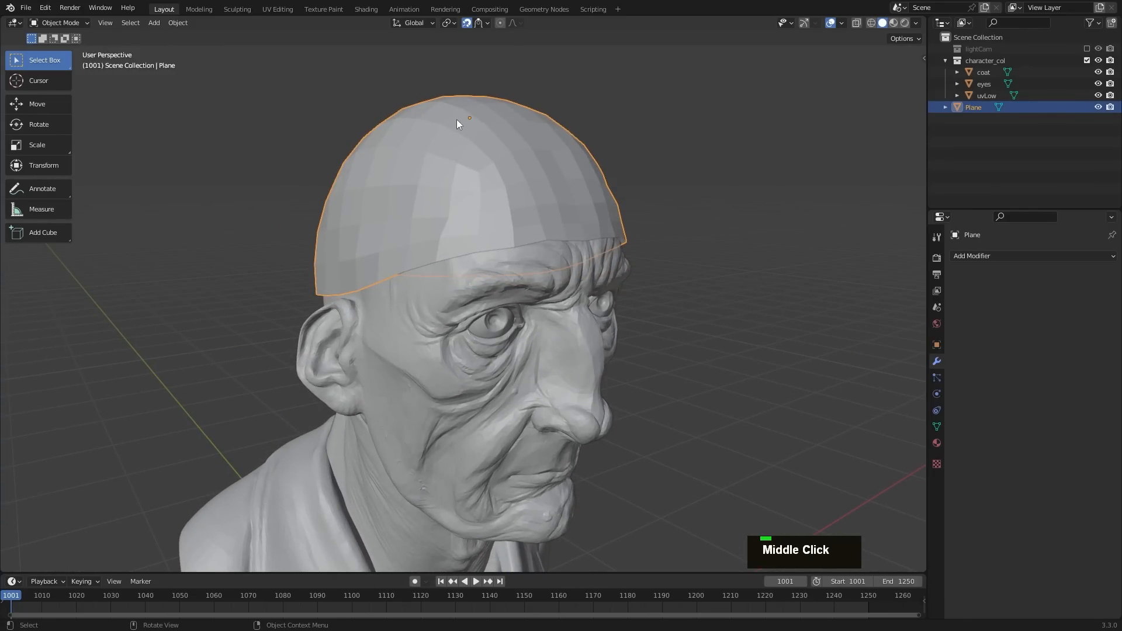
pyautogui.click(418, 309)
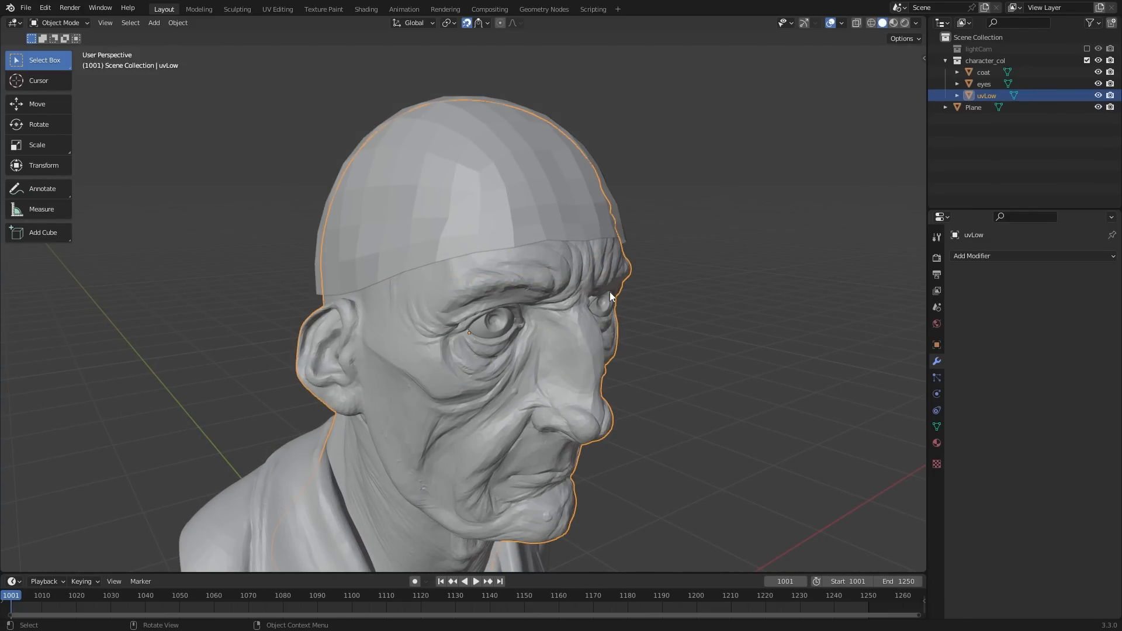
pyautogui.moveTo(550, 298); pyautogui.dragTo(523, 221, button='middle')
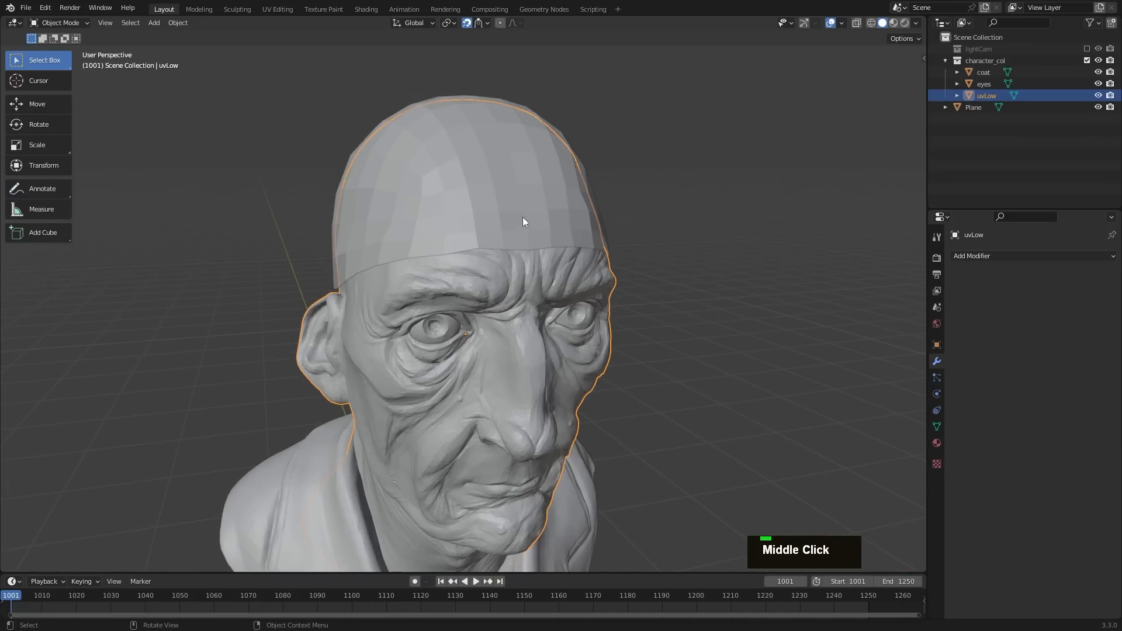
pyautogui.click(586, 220)
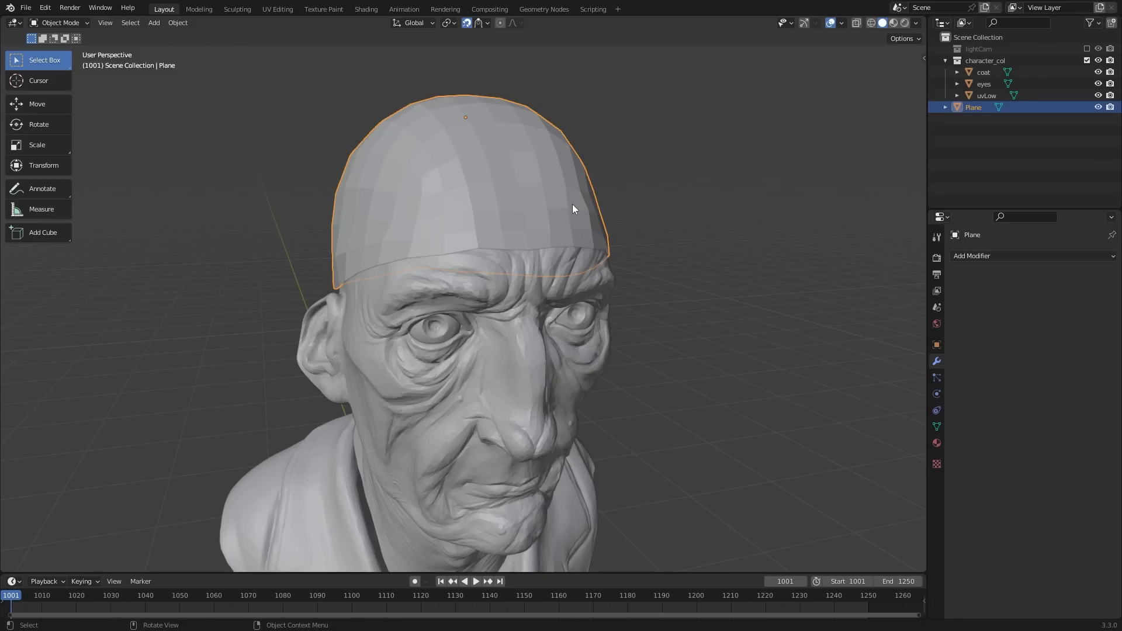
pyautogui.moveTo(566, 197); pyautogui.dragTo(529, 191, button='middle')
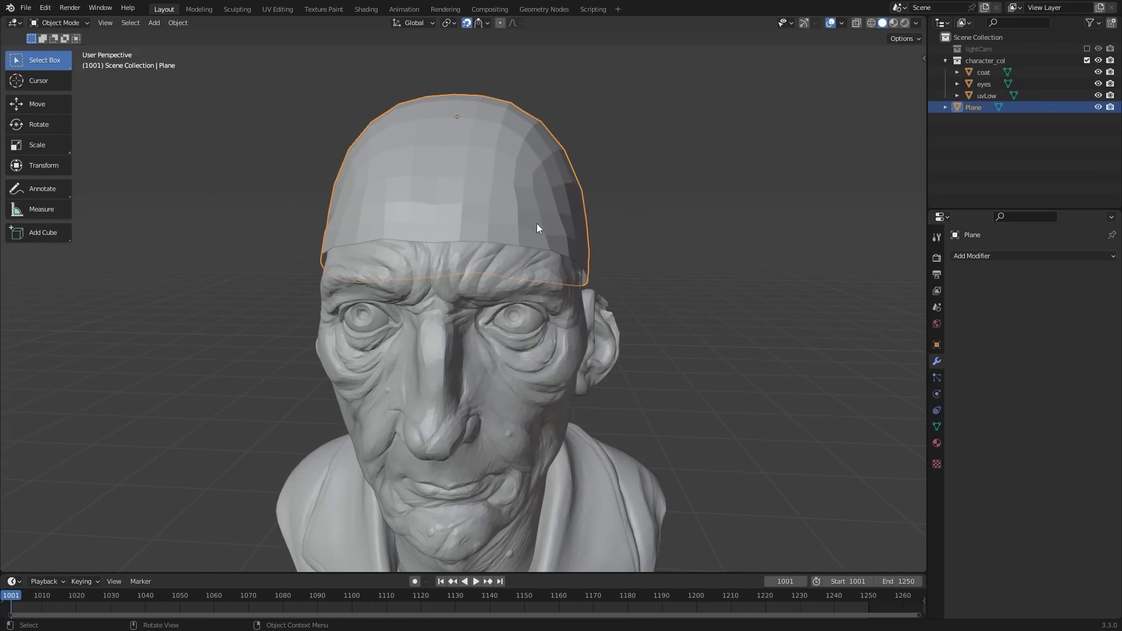
pyautogui.moveTo(560, 225); pyautogui.dragTo(533, 226, button='middle')
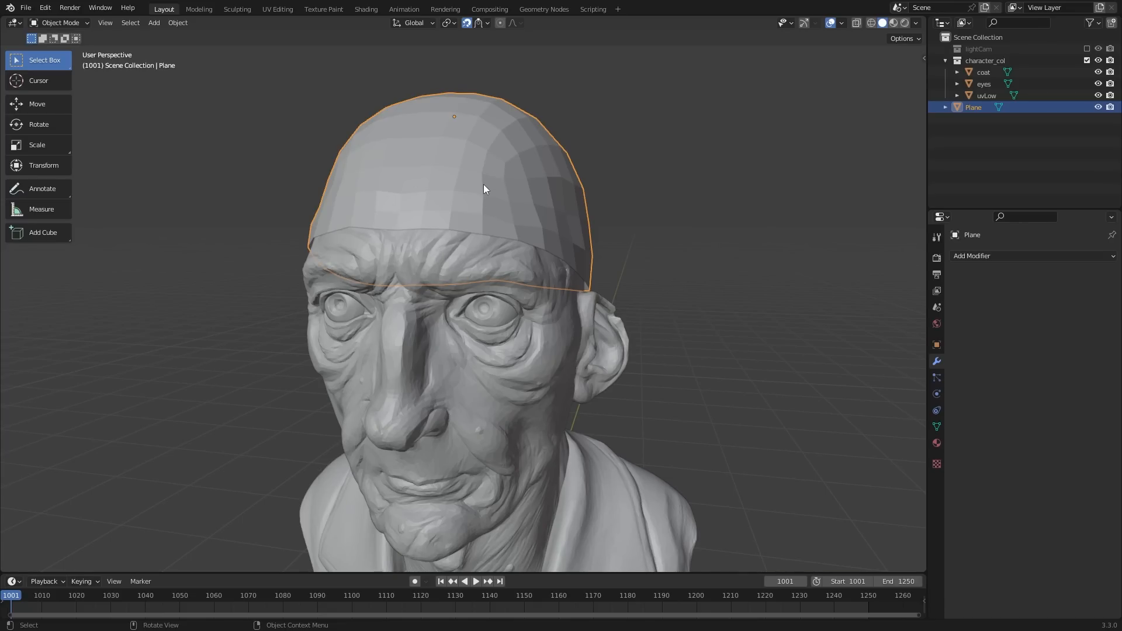
pyautogui.press('x')
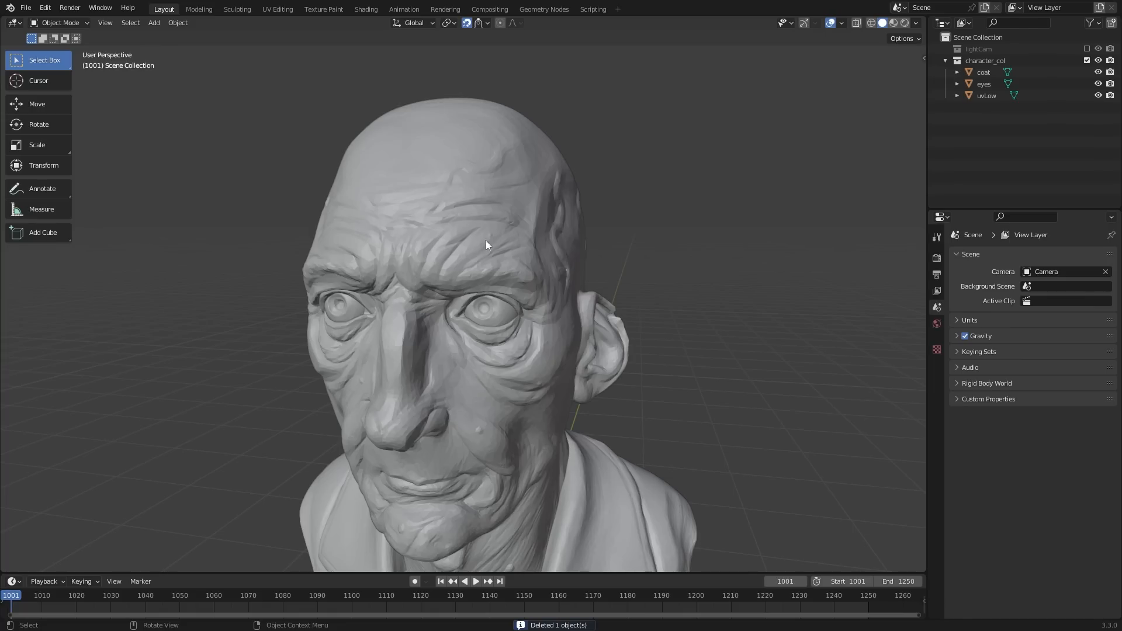
# Step: Add an Empty Hair curves object attached to the head mesh uvLow
pyautogui.click(479, 191)
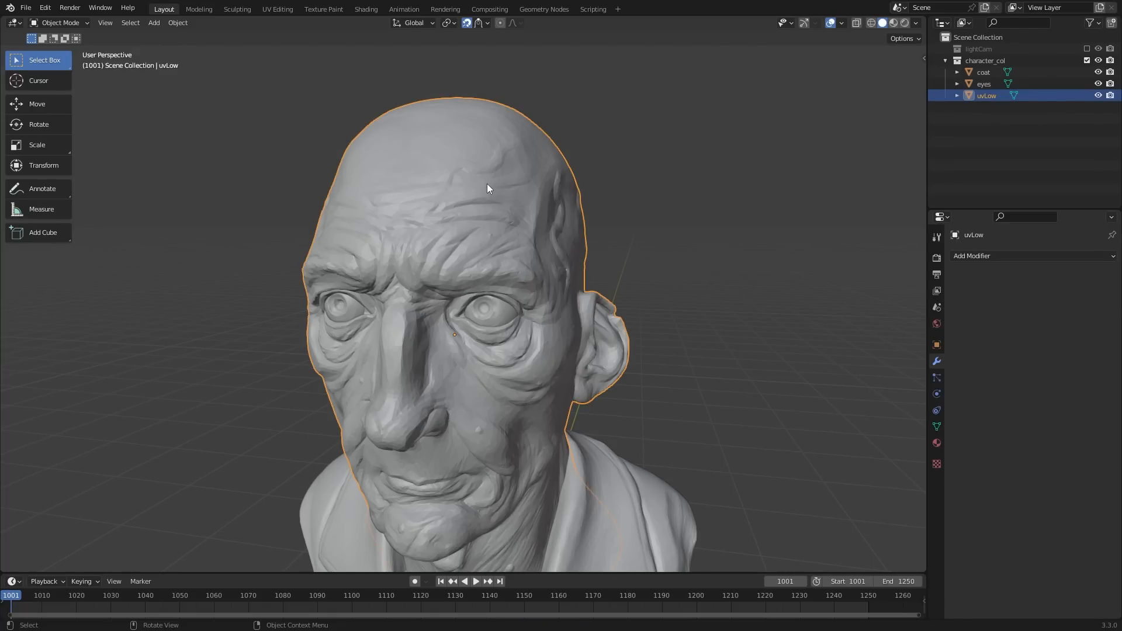
pyautogui.press('shift')
pyautogui.hotkey('shift', 'a')
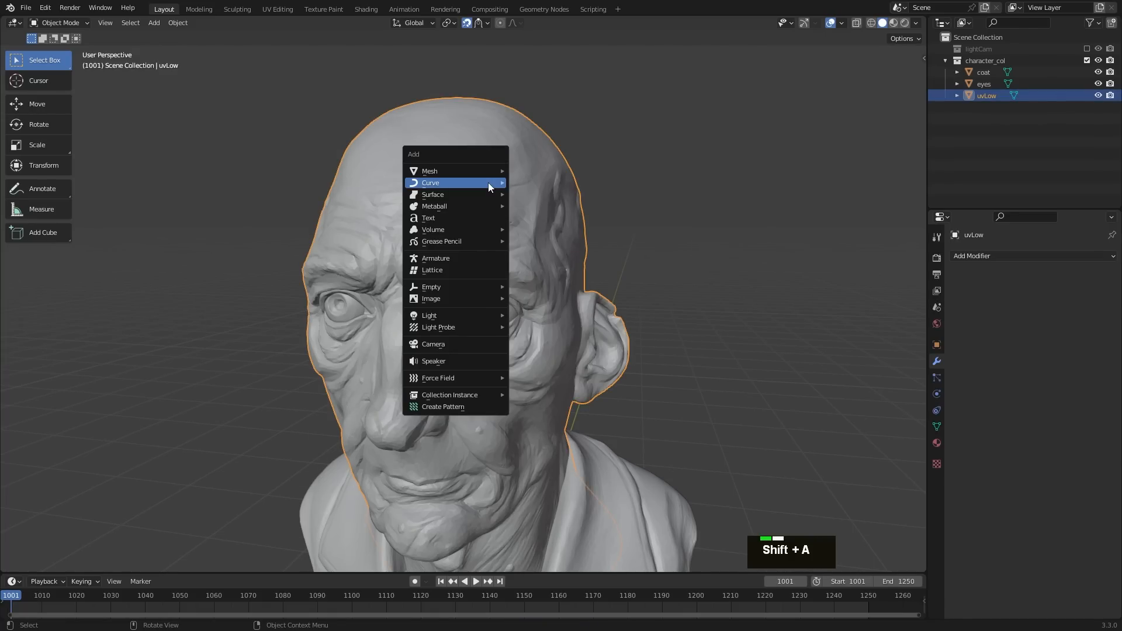
pyautogui.moveTo(489, 183)
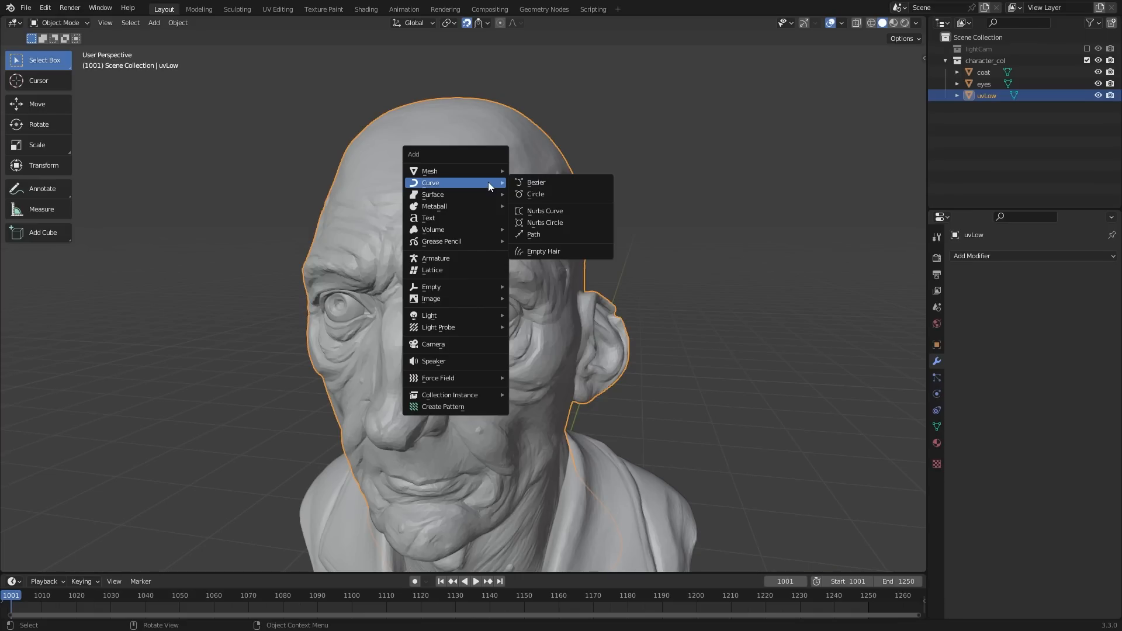
pyautogui.click(538, 252)
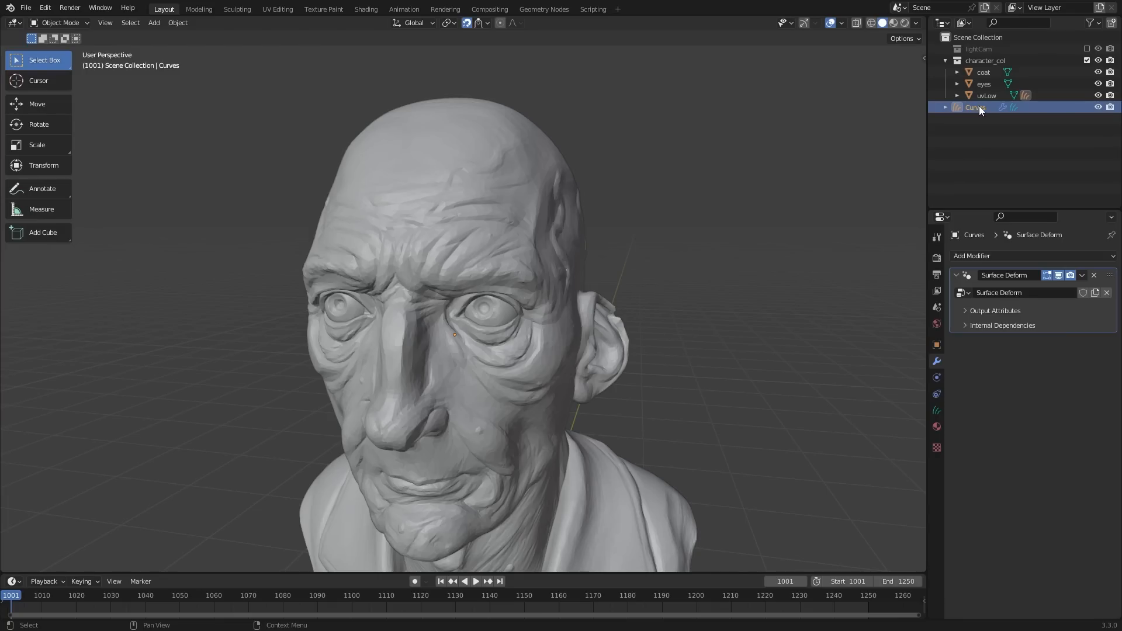
# Step: Move the Curves hair object into a new collection named hair_col
pyautogui.press('m')
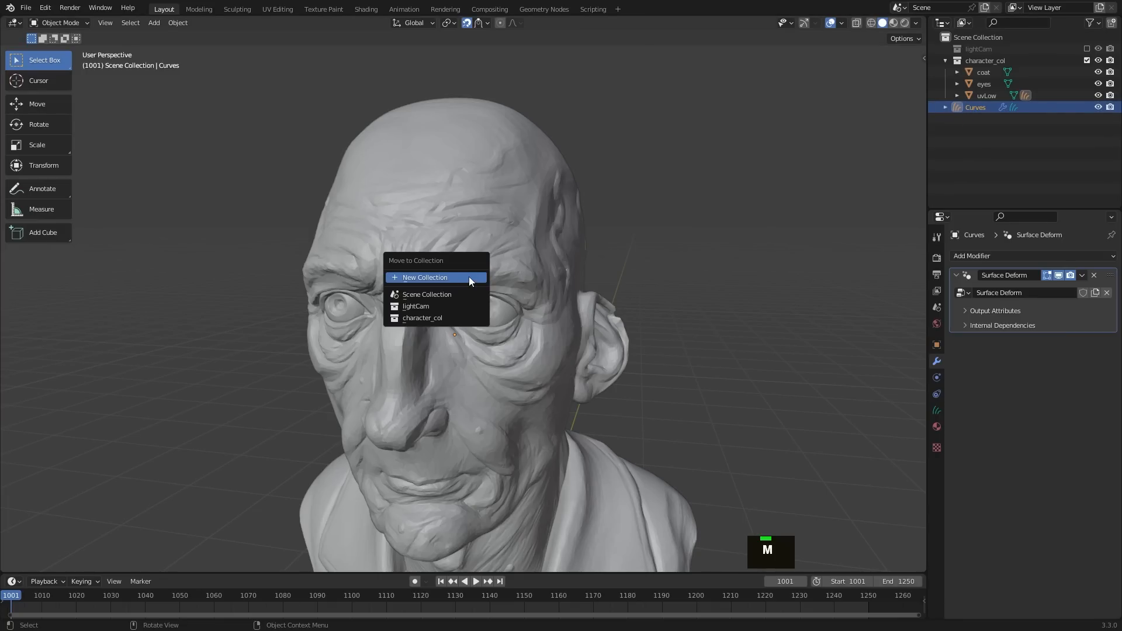
pyautogui.click(467, 277)
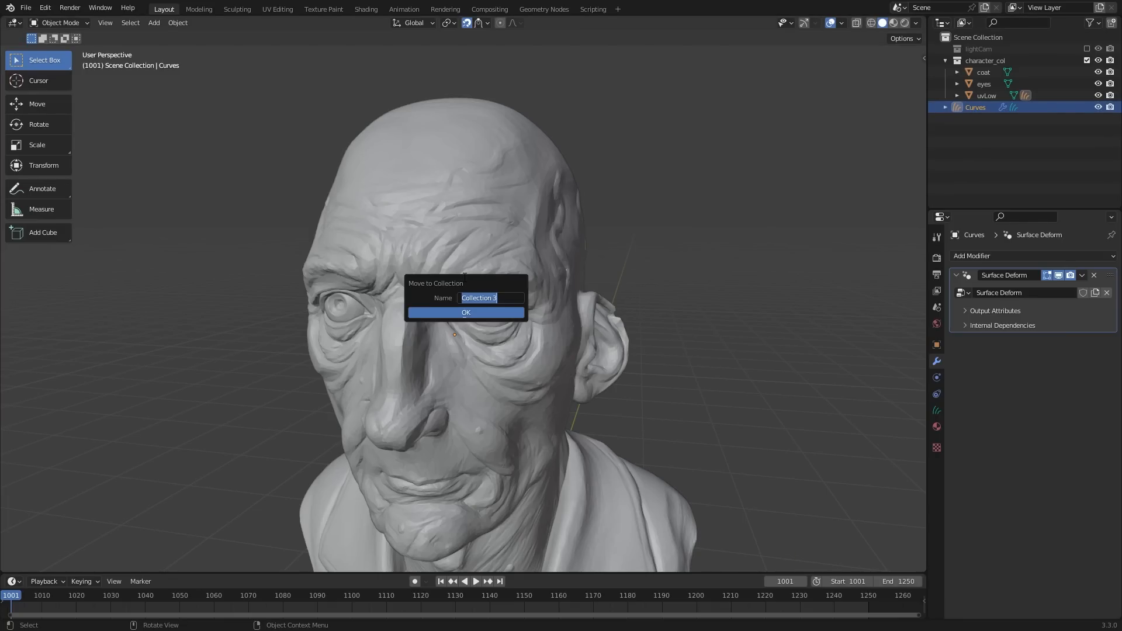
pyautogui.write('hair_col')
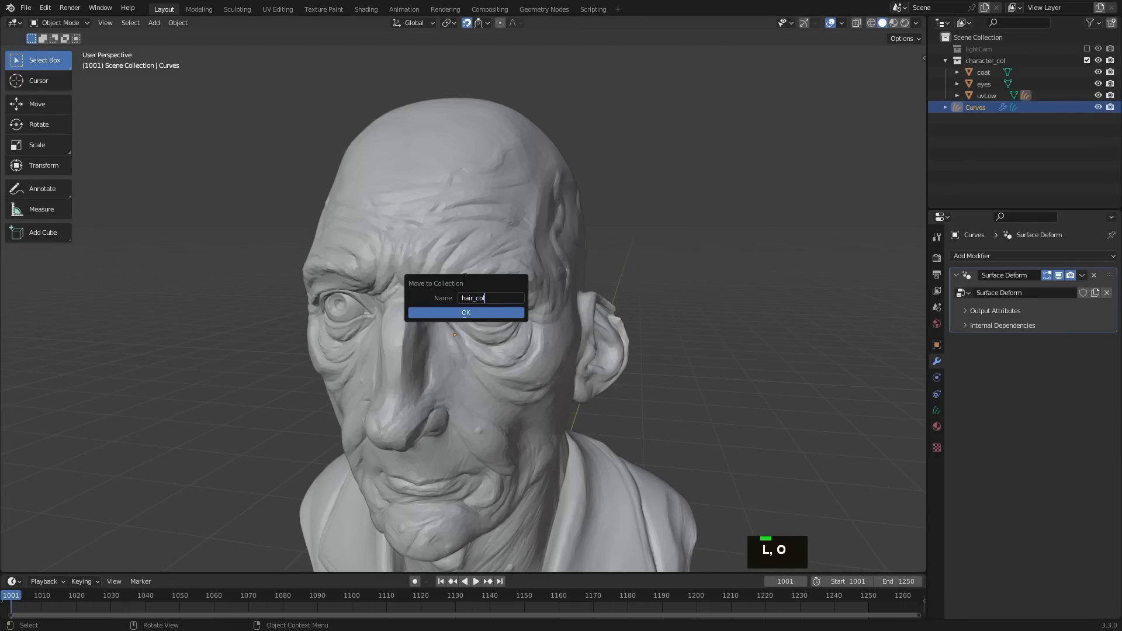
pyautogui.press('Return')
pyautogui.click(492, 312)
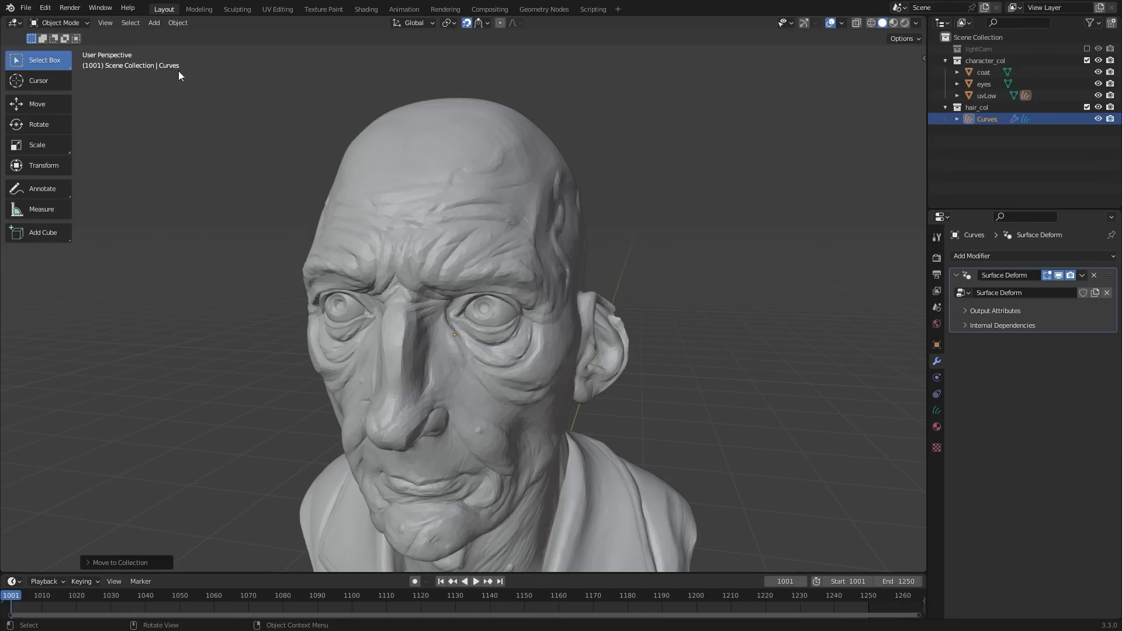
# Step: Put the Curves hair object into Sculpt Mode
pyautogui.click(59, 23)
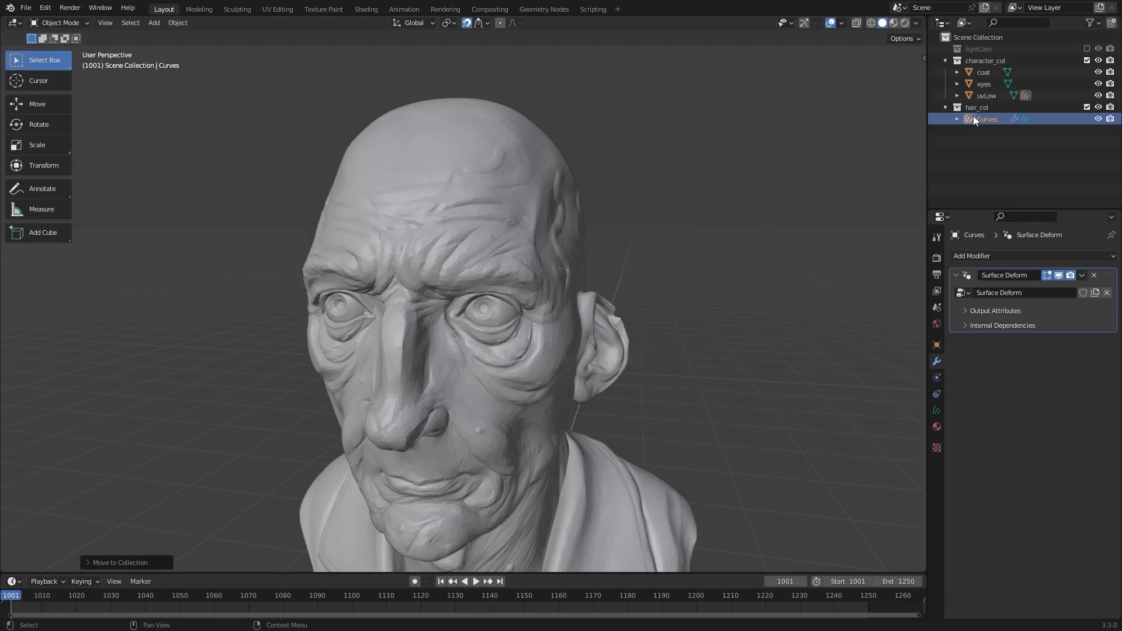
pyautogui.click(69, 21)
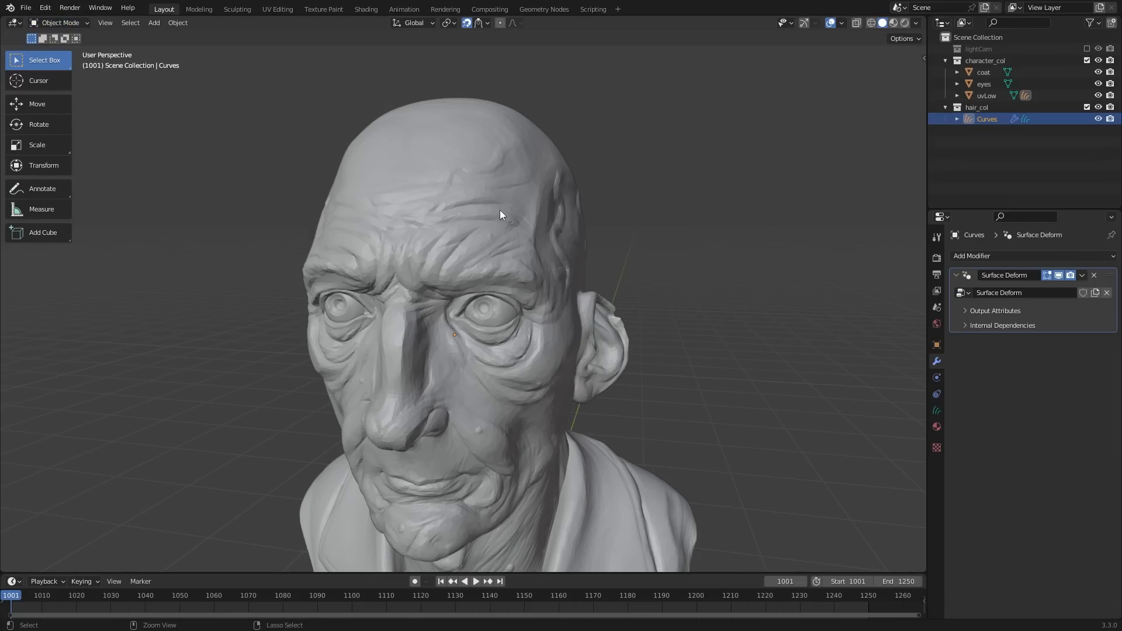
pyautogui.hotkey('ctrl', 'Tab')
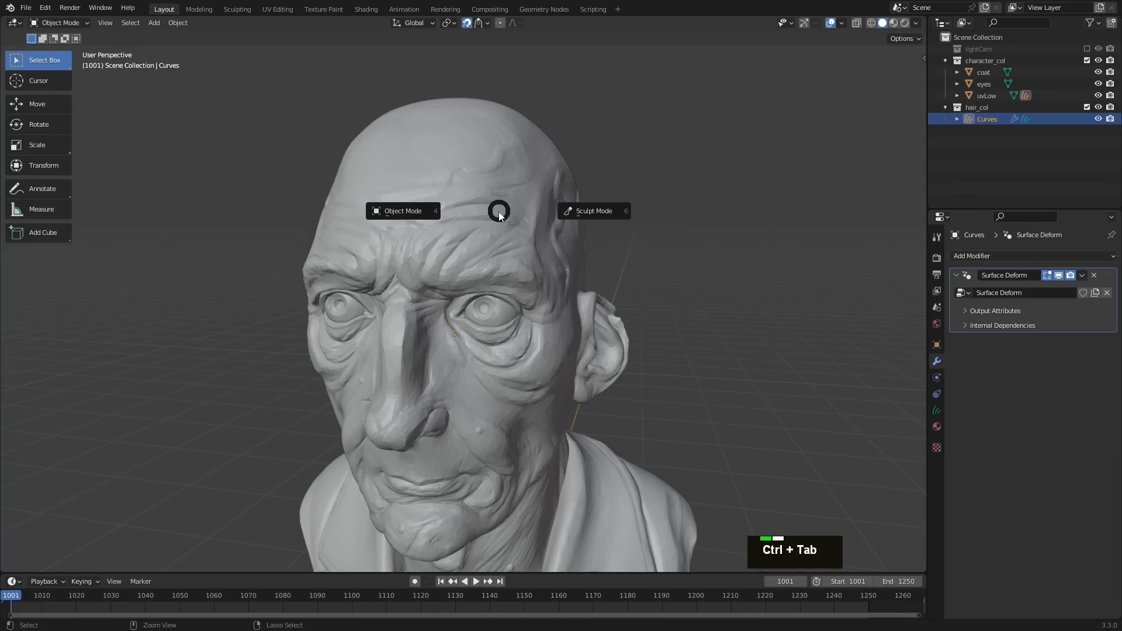
pyautogui.click(606, 212)
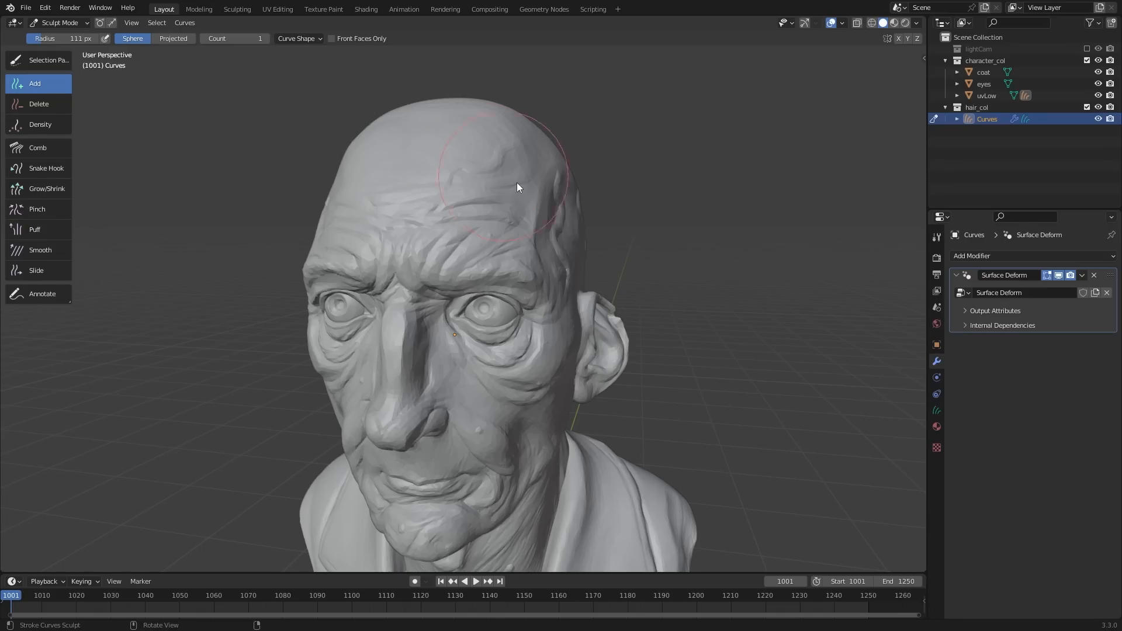
# Step: Place single hairs spread across the forehead and front of the scalp with the Add brush, count 1
pyautogui.click(491, 135)
pyautogui.click(440, 168)
pyautogui.click(377, 155)
pyautogui.click(372, 207)
pyautogui.click(481, 212)
pyautogui.click(449, 187)
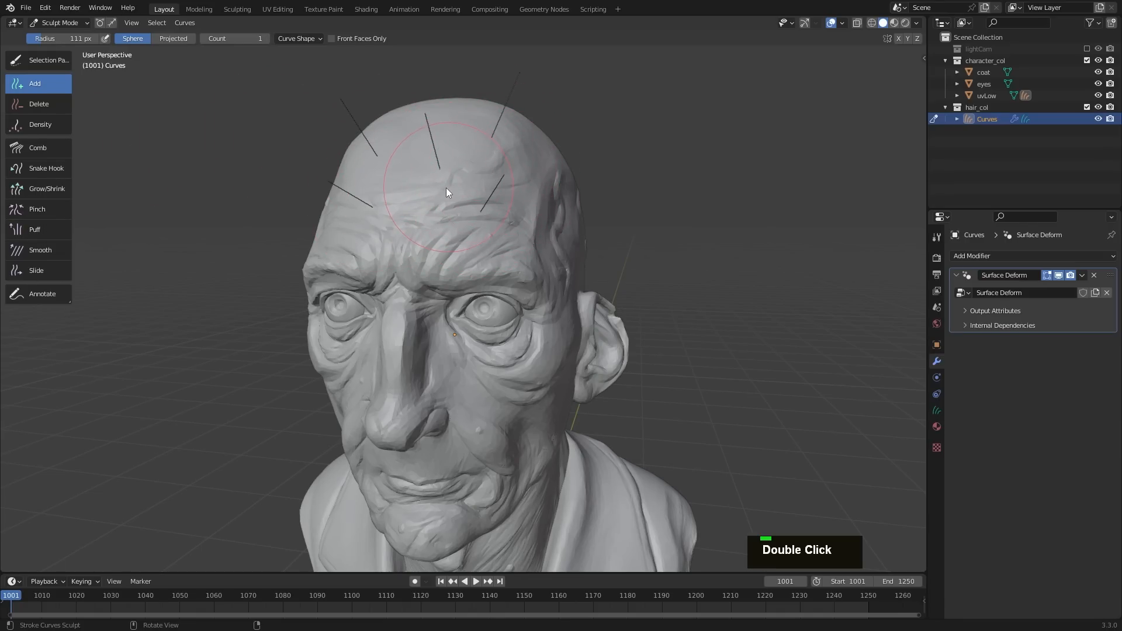
pyautogui.click(405, 186)
pyautogui.click(348, 237)
pyautogui.click(400, 232)
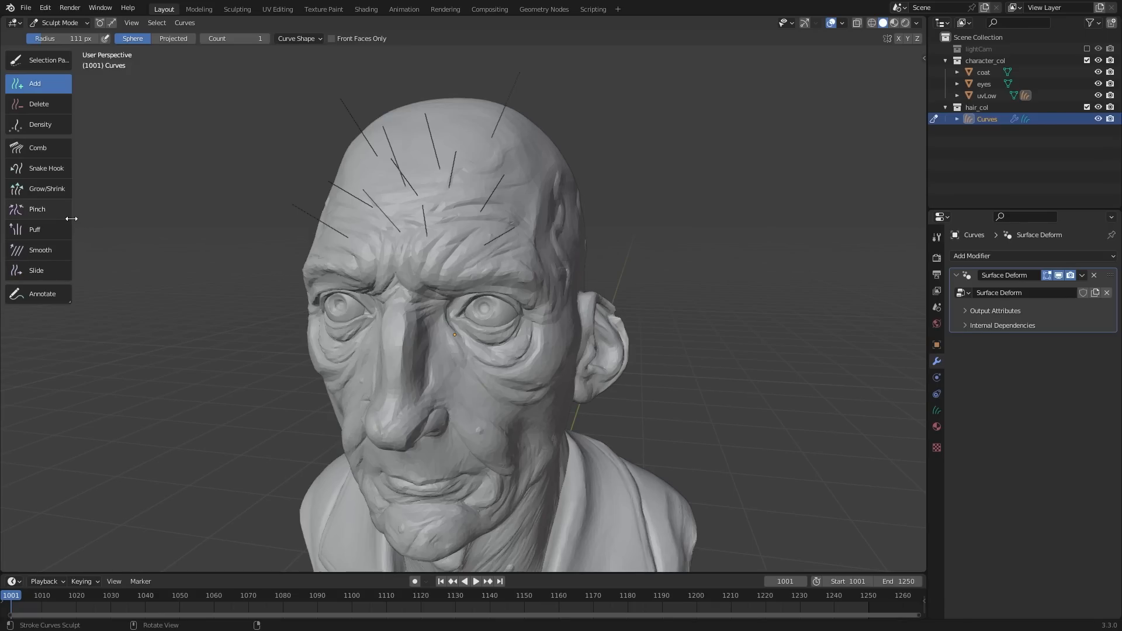
# Step: Collapse the list of sculpt brushes to icons only and widen it again to show the brush names
pyautogui.moveTo(71, 220); pyautogui.dragTo(16, 220)
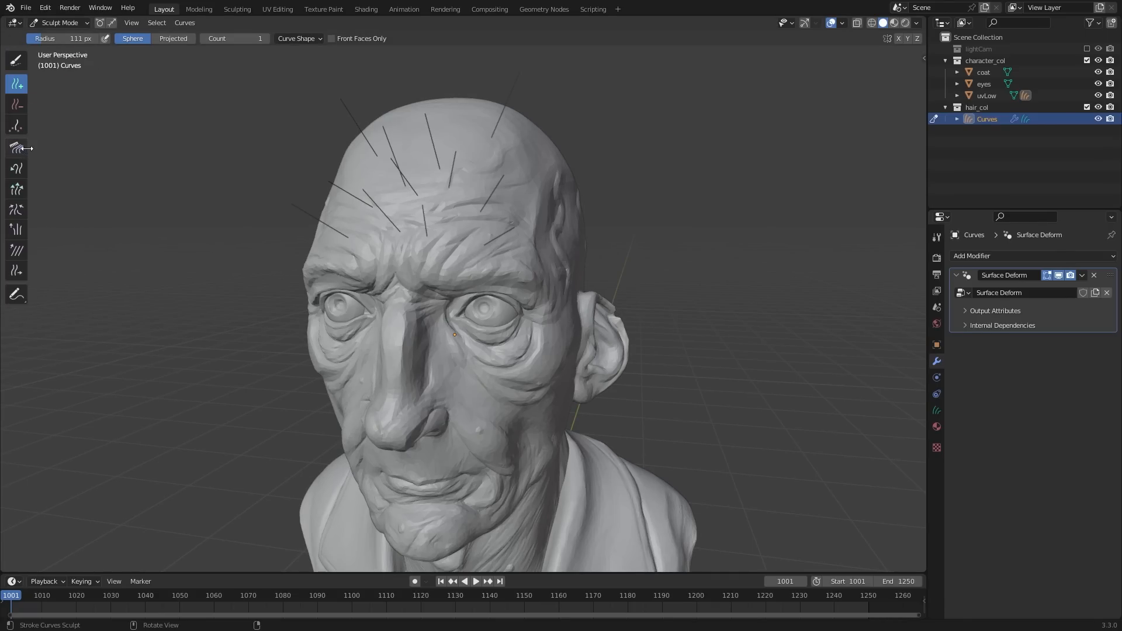
pyautogui.moveTo(31, 147); pyautogui.dragTo(68, 137)
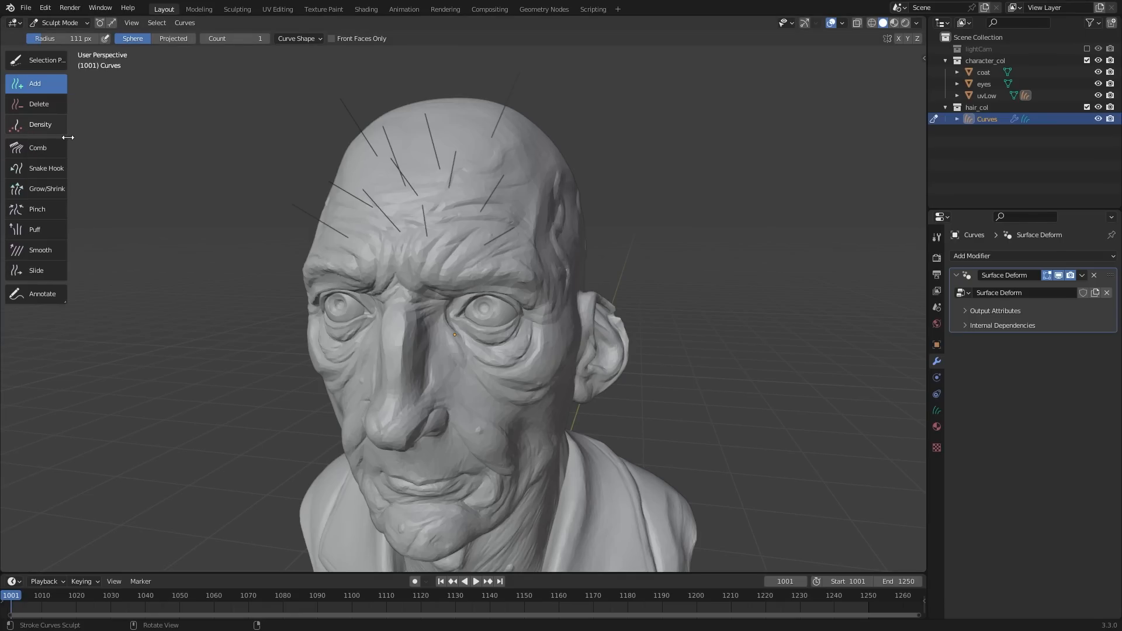
# Step: Remove the hairs in the middle of the forehead with the Delete brush, reducing its radius from 50 to 39 and 23 px
pyautogui.click(54, 103)
pyautogui.press('f')
pyautogui.click(426, 180)
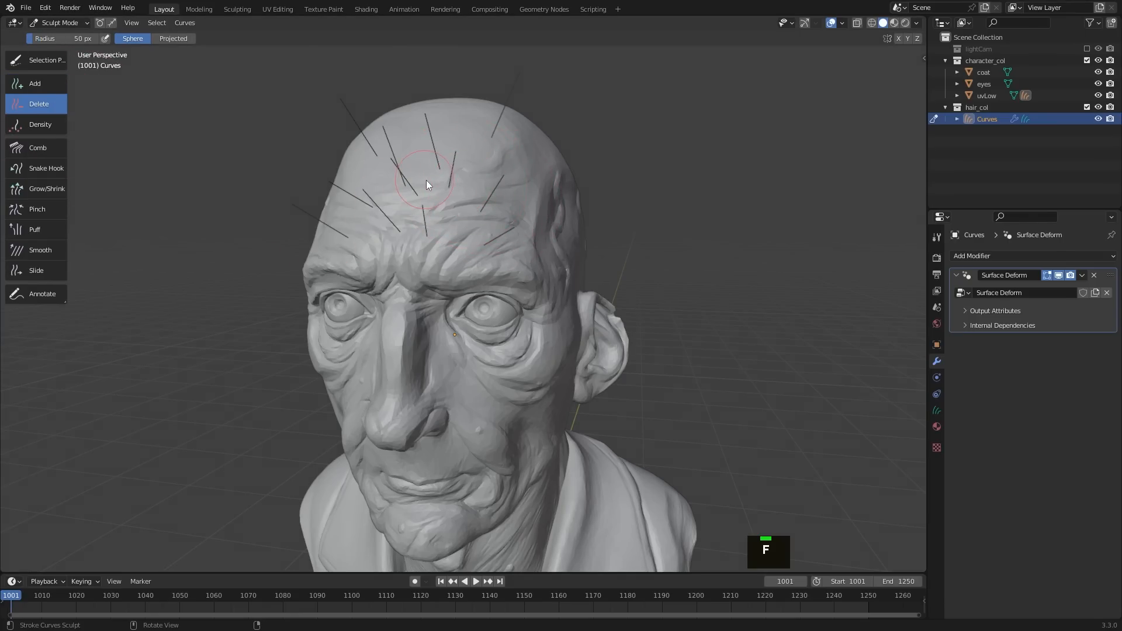
pyautogui.moveTo(453, 184); pyautogui.dragTo(490, 131)
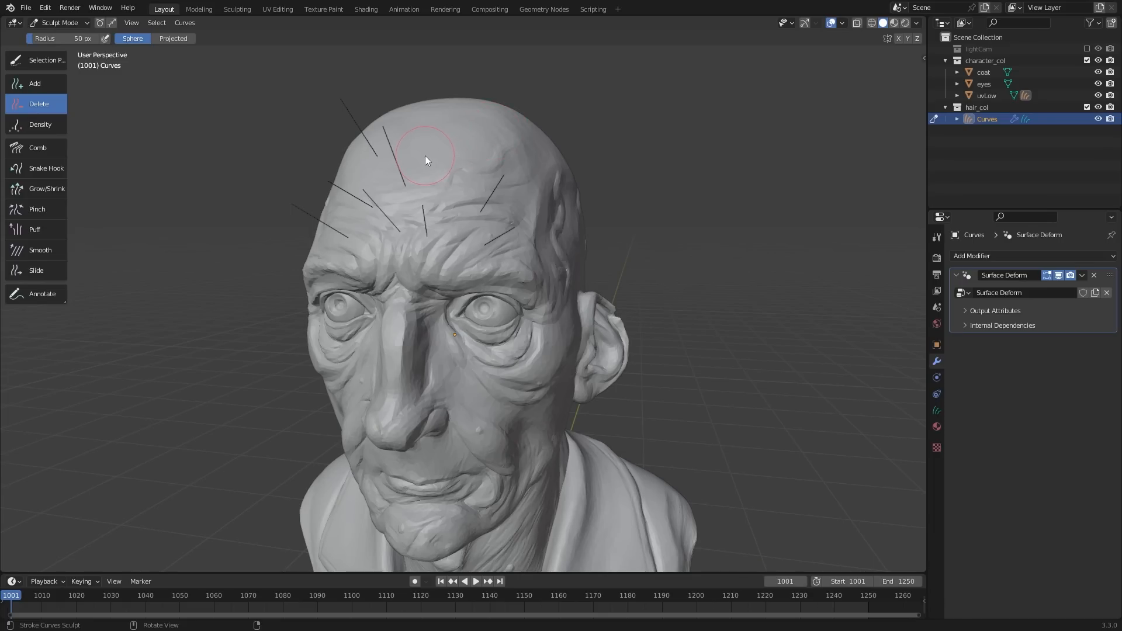
pyautogui.press('f')
pyautogui.click(400, 166)
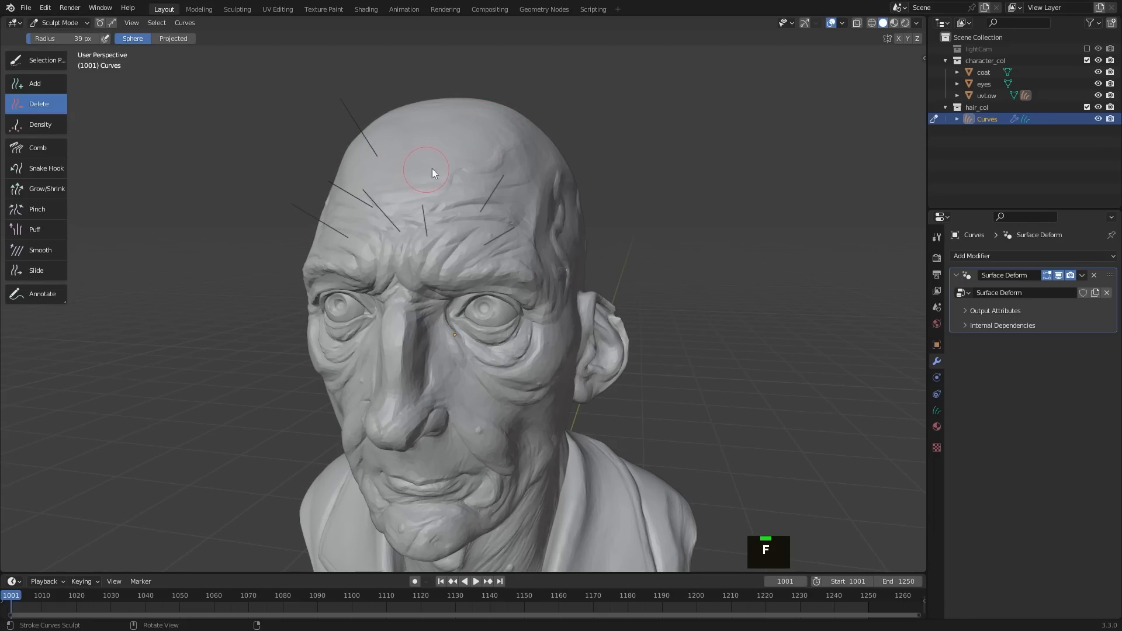
pyautogui.press('f')
pyautogui.click(420, 171)
pyautogui.click(428, 225)
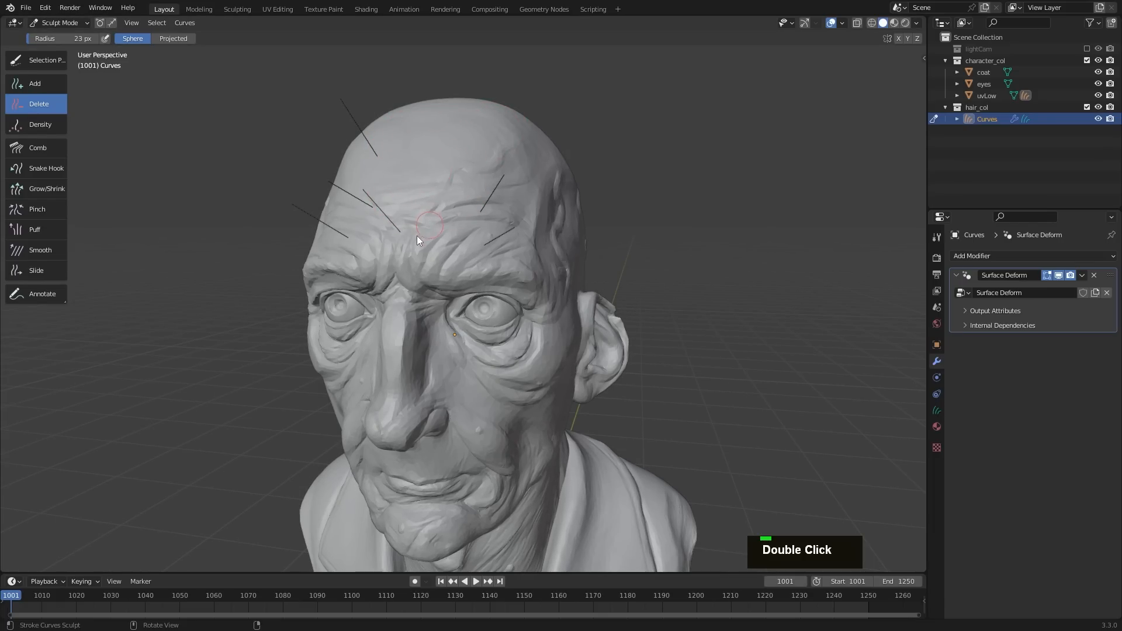
# Step: Enlarge the Delete brush radius to 162 px and remove all remaining hairs from the forehead
pyautogui.press('f')
pyautogui.click(529, 212)
pyautogui.click(440, 226)
# Step: Place new single hairs over the front of the scalp and forehead with the Add brush, count 1
pyautogui.doubleClick(35, 83)
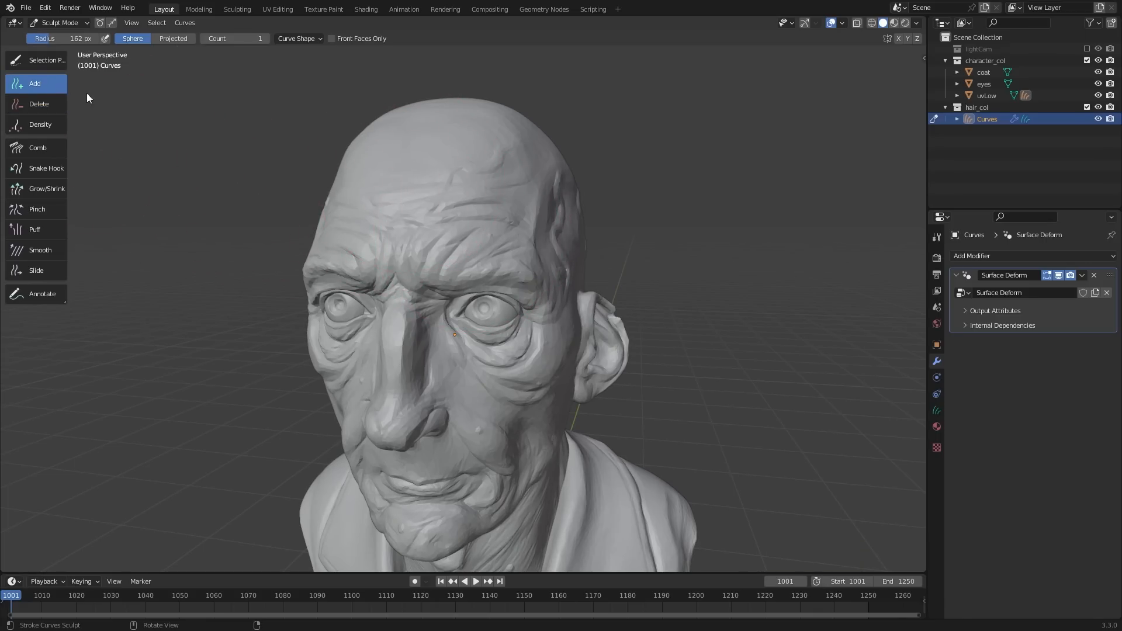
pyautogui.click(430, 146)
pyautogui.click(406, 173)
pyautogui.click(397, 215)
pyautogui.click(464, 231)
pyautogui.click(482, 165)
pyautogui.click(464, 142)
pyautogui.click(453, 157)
pyautogui.click(442, 172)
pyautogui.click(432, 188)
pyautogui.click(421, 205)
pyautogui.click(410, 221)
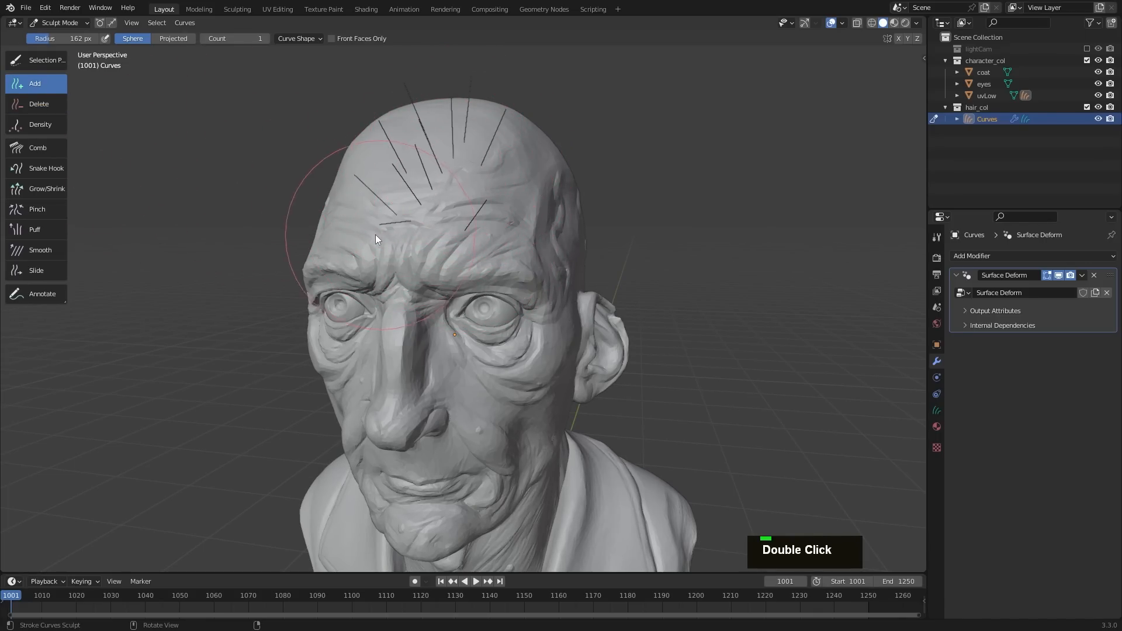
# Step: Switch to the Density brush and set its radius to 90 px and its minimum distance to 0.0099 m
pyautogui.doubleClick(30, 124)
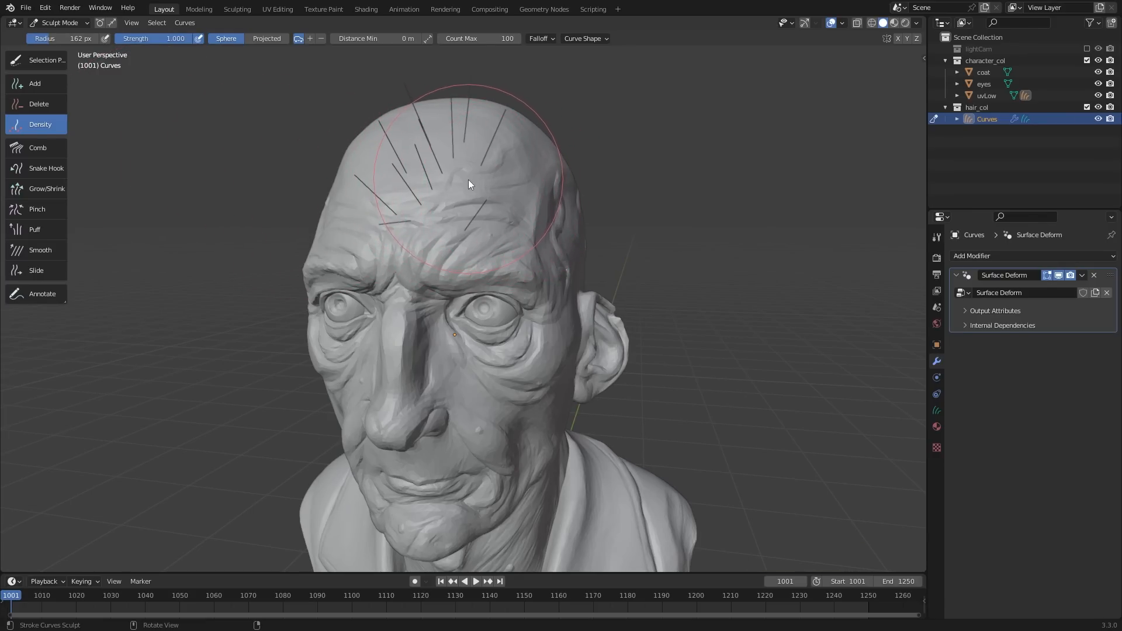
pyautogui.moveTo(468, 174); pyautogui.dragTo(477, 192, button='middle')
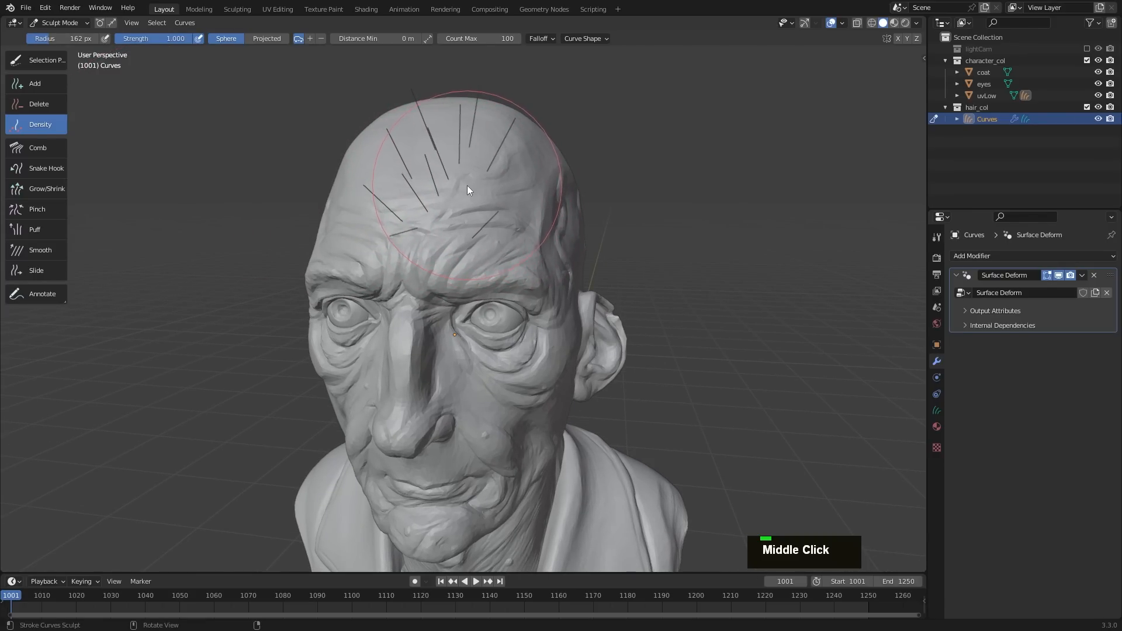
pyautogui.press('f')
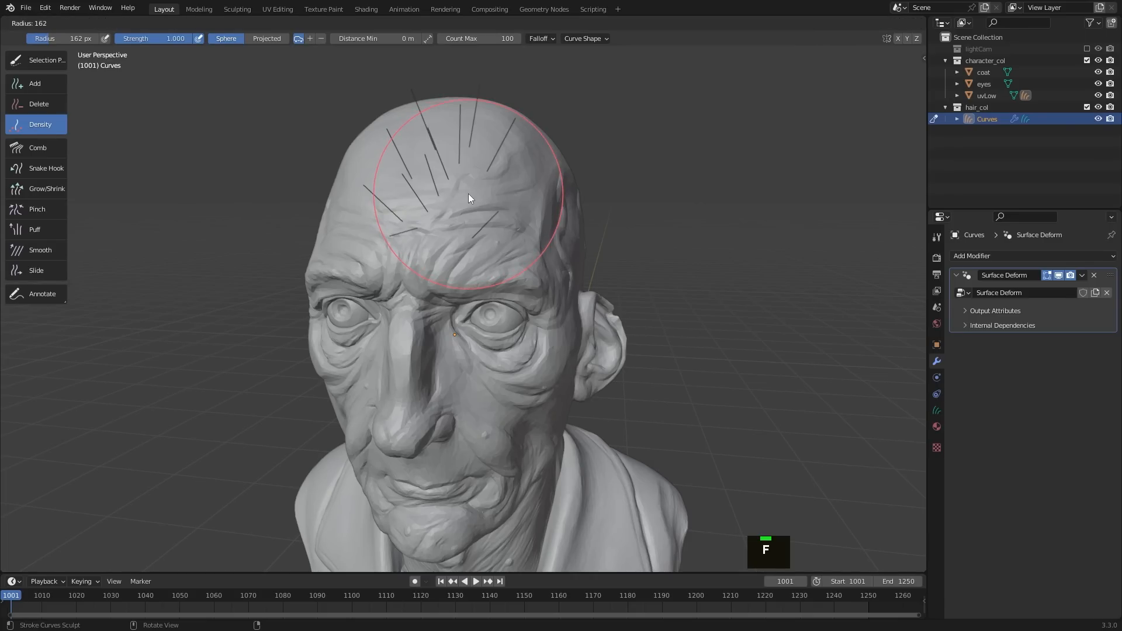
pyautogui.click(471, 188)
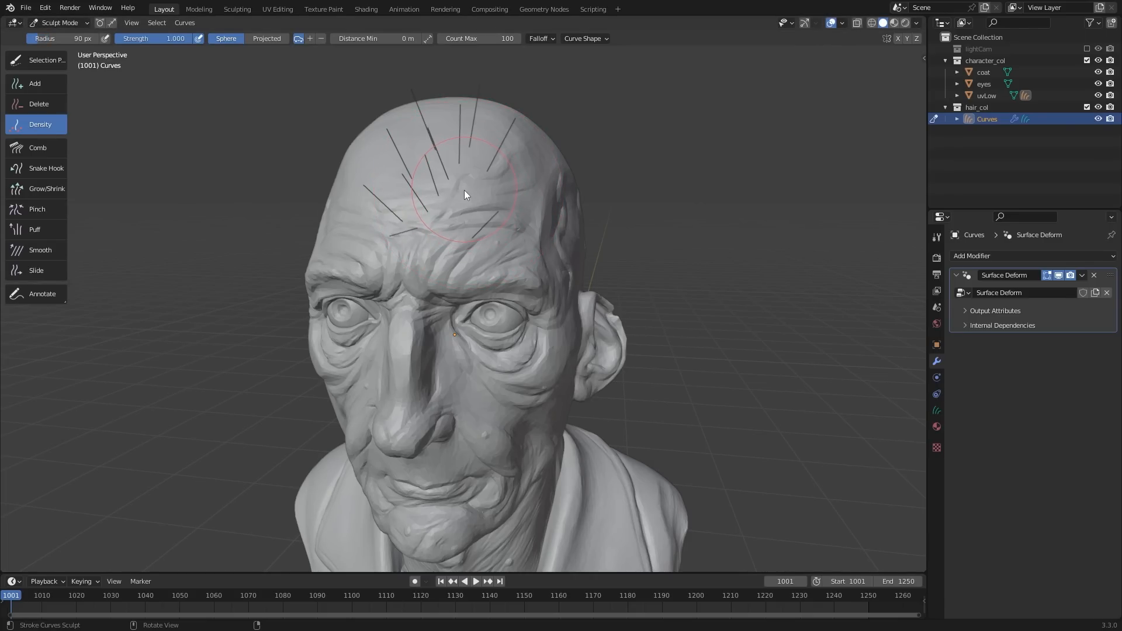
pyautogui.hotkey('shift', 'r')
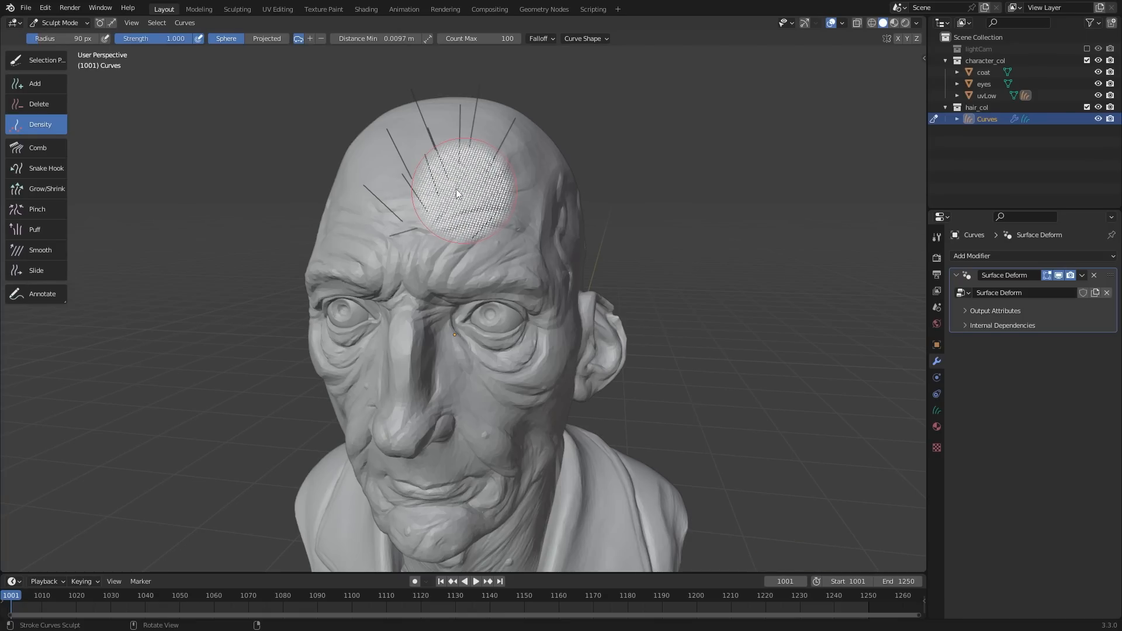
pyautogui.click(459, 188)
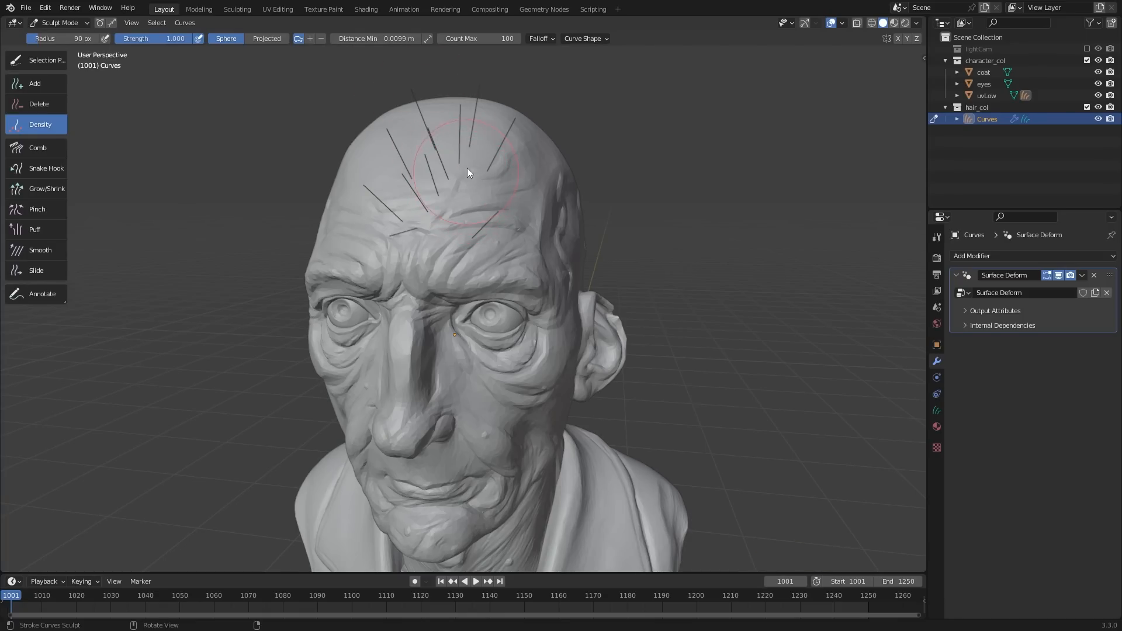
# Step: Fill the character's left half of the forehead and front scalp with dense hairs using the Density brush, starting at a 0.01 m minimum distance
pyautogui.moveTo(467, 168); pyautogui.dragTo(469, 174, button='middle')
pyautogui.keyDown('ctrl'); pyautogui.moveTo(475, 158); pyautogui.dragTo(475, 143, button='middle'); pyautogui.keyUp('ctrl')
pyautogui.keyDown('shift'); pyautogui.moveTo(475, 163); pyautogui.dragTo(465, 237, button='middle'); pyautogui.keyUp('shift')
pyautogui.hotkey('shift', 'r')
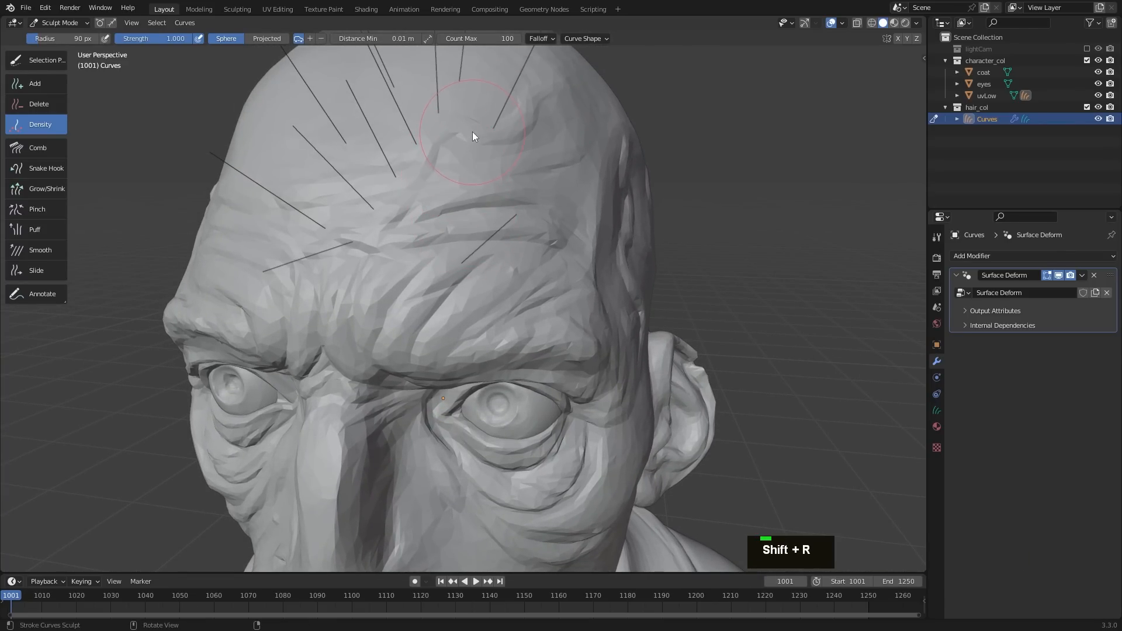
pyautogui.moveTo(472, 131)
pyautogui.mouseDown()
pyautogui.moveTo(412, 252)
pyautogui.moveTo(454, 221)
pyautogui.mouseUp()
pyautogui.moveTo(452, 221)
pyautogui.keyDown('ctrl'); pyautogui.mouseDown(button='middle')
pyautogui.moveTo(447, 234)
pyautogui.moveTo(465, 223)
pyautogui.mouseUp(button='middle'); pyautogui.keyUp('ctrl')
pyautogui.moveTo(445, 193); pyautogui.dragTo(460, 115)
pyautogui.moveTo(461, 115); pyautogui.dragTo(478, 137, button='middle')
pyautogui.hotkey('shift', 'r')
pyautogui.moveTo(478, 138)
pyautogui.mouseDown()
pyautogui.moveTo(457, 149)
pyautogui.moveTo(415, 233)
pyautogui.moveTo(451, 183)
pyautogui.mouseUp()
# Step: Raise the Density brush's minimum distance to 0.031 m and thin out the hairs on the forehead and front scalp
pyautogui.hotkey('shift', 'r')
pyautogui.moveTo(636, 167)
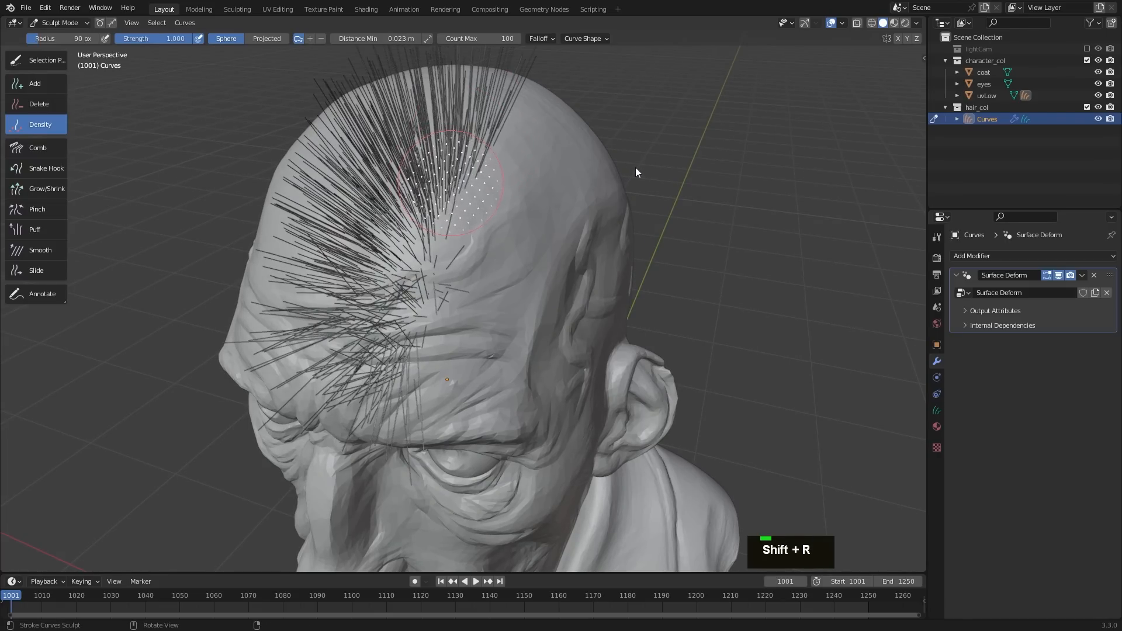
pyautogui.click(678, 173)
pyautogui.moveTo(458, 125)
pyautogui.mouseDown()
pyautogui.moveTo(404, 221)
pyautogui.moveTo(379, 336)
pyautogui.moveTo(396, 415)
pyautogui.moveTo(416, 283)
pyautogui.moveTo(471, 110)
pyautogui.moveTo(379, 192)
pyautogui.moveTo(341, 283)
pyautogui.moveTo(348, 344)
pyautogui.mouseUp()
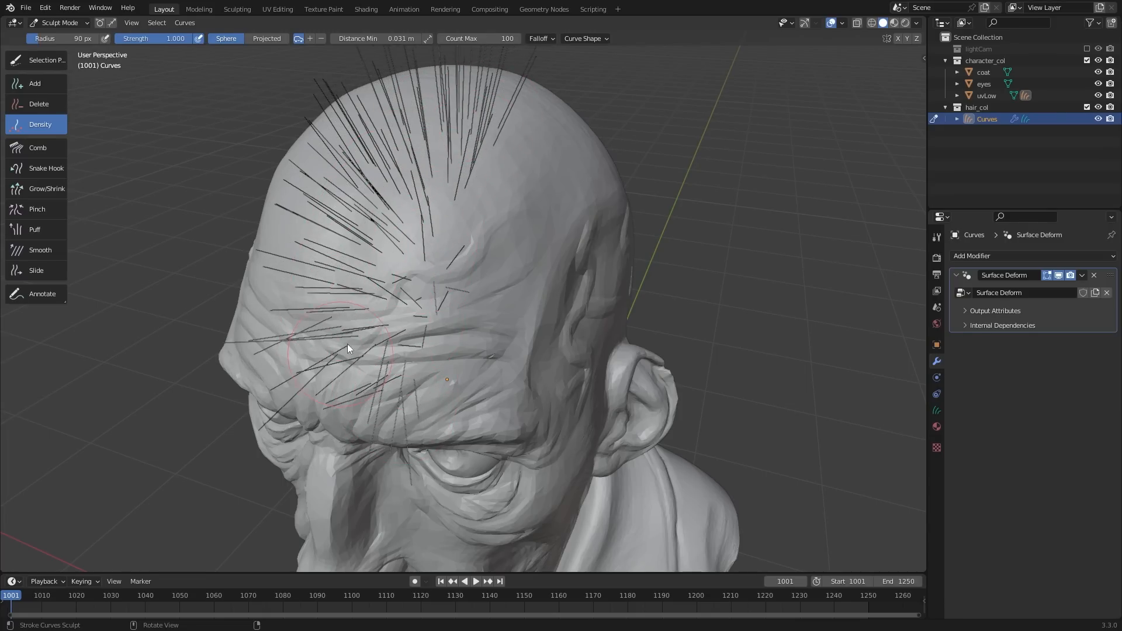
# Step: Set the minimum distance to 0.018 m and add hairs to the character's right side of the scalp
pyautogui.moveTo(440, 251); pyautogui.dragTo(475, 348, button='middle')
pyautogui.moveTo(459, 288); pyautogui.dragTo(454, 229, button='middle')
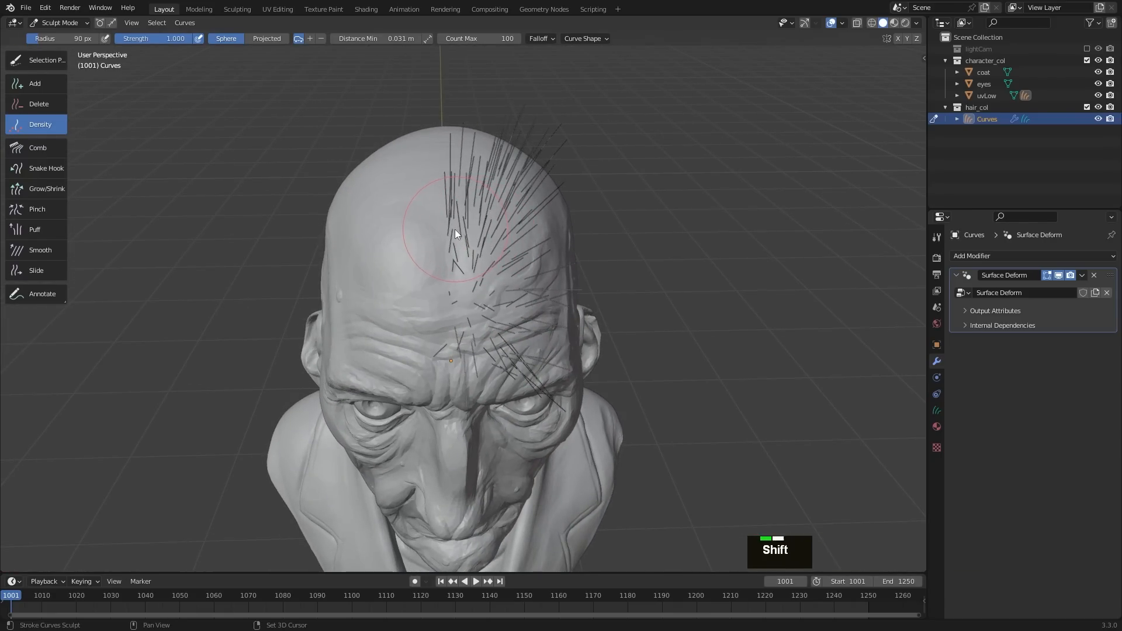
pyautogui.hotkey('shift', 'r')
pyautogui.moveTo(353, 259)
pyautogui.mouseDown()
pyautogui.moveTo(372, 232)
pyautogui.moveTo(372, 281)
pyautogui.moveTo(434, 237)
pyautogui.mouseUp()
pyautogui.moveTo(434, 237); pyautogui.dragTo(417, 246, button='middle')
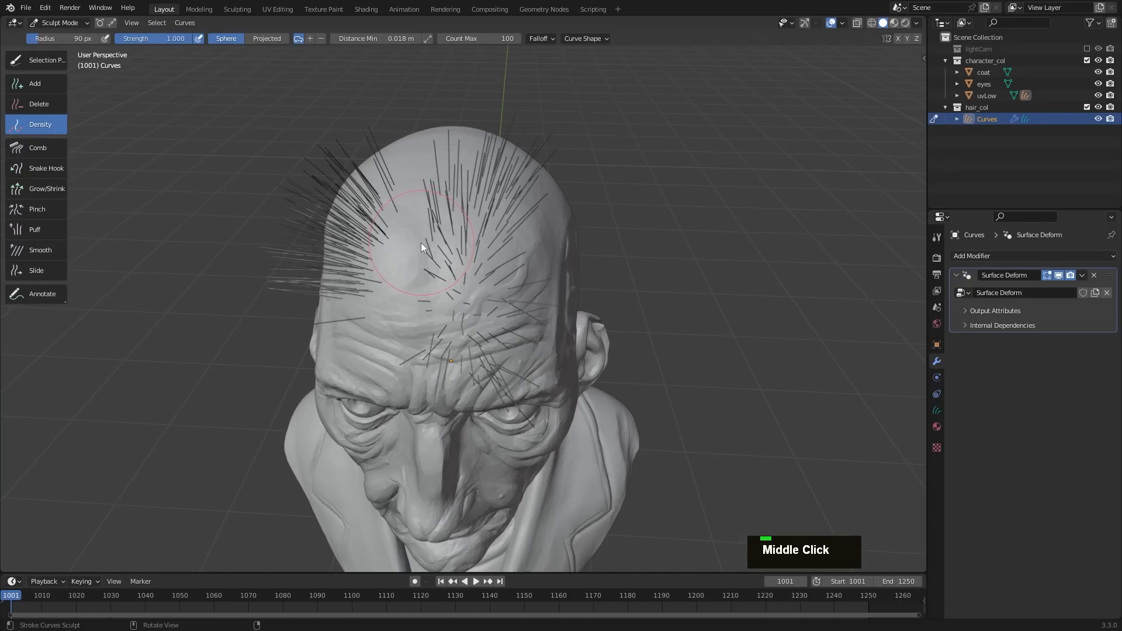
# Step: Thin the hairs on the character's right side of the scalp with minimum distances of 0.048 m and 0.14 m
pyautogui.press('shift')
pyautogui.hotkey('shift', 'r')
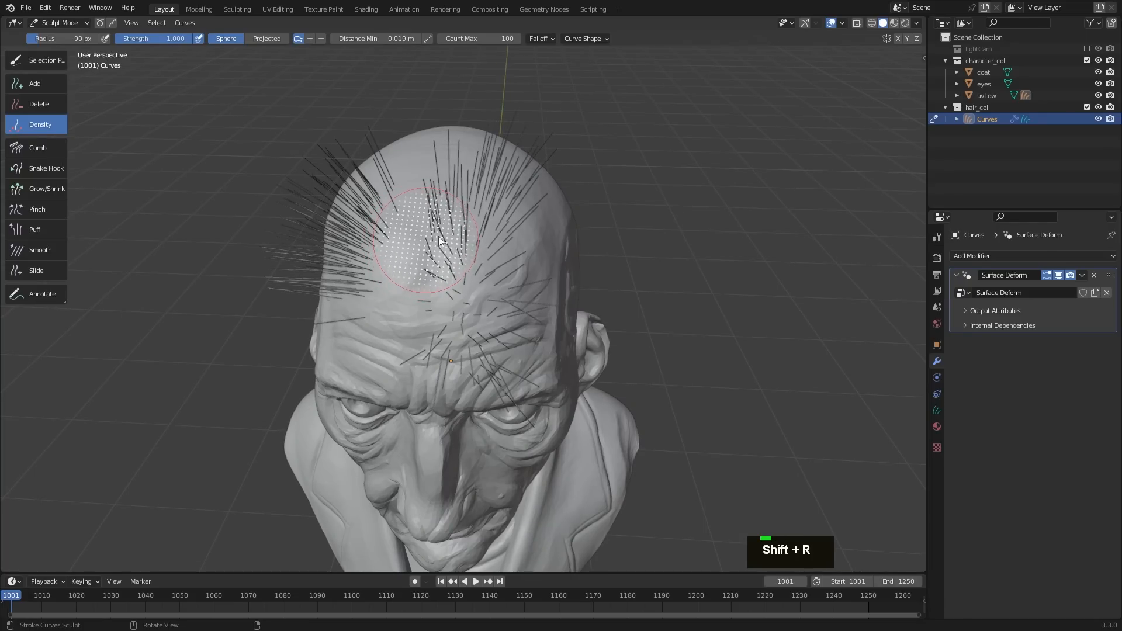
pyautogui.doubleClick(371, 190)
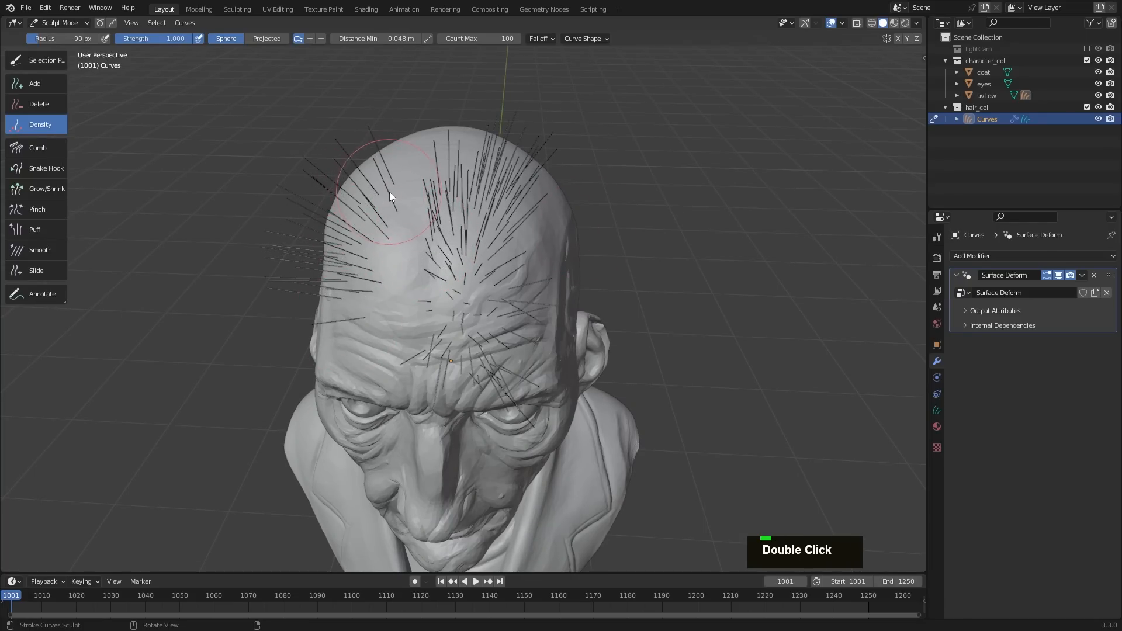
pyautogui.hotkey('shift', 'r')
pyautogui.doubleClick(628, 184)
pyautogui.moveTo(325, 307); pyautogui.dragTo(462, 270, button='middle')
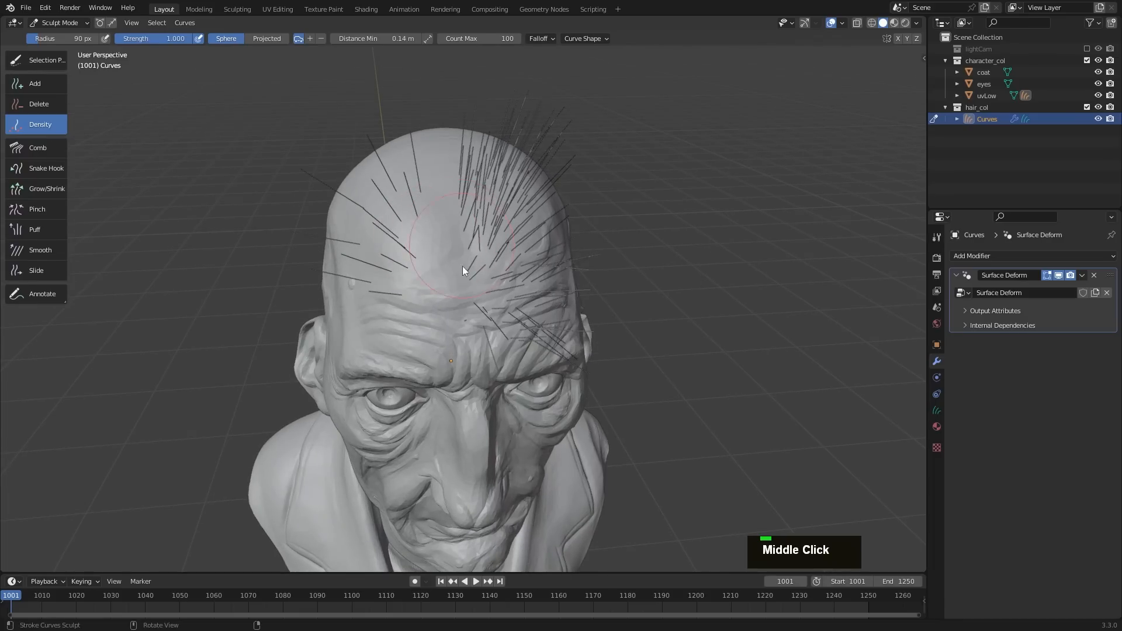
pyautogui.moveTo(462, 174); pyautogui.dragTo(483, 167, button='middle')
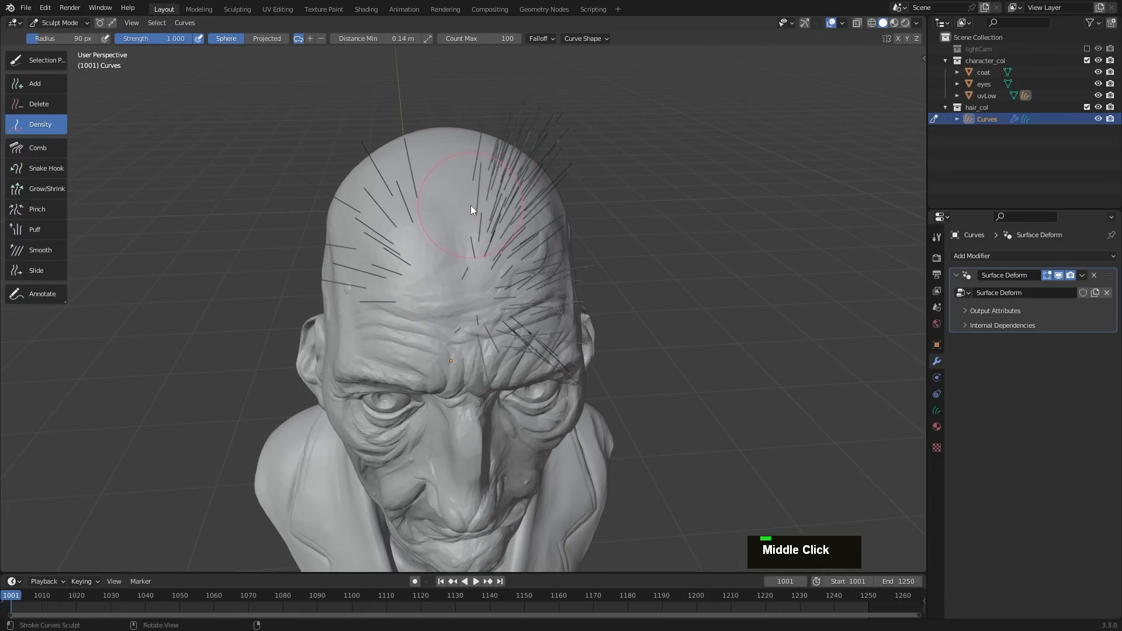
# Step: Comb the hairs on the character's left side of the scalp outward with the Comb brush at a 187 px radius
pyautogui.click(56, 151)
pyautogui.moveTo(395, 218); pyautogui.dragTo(462, 176, button='middle')
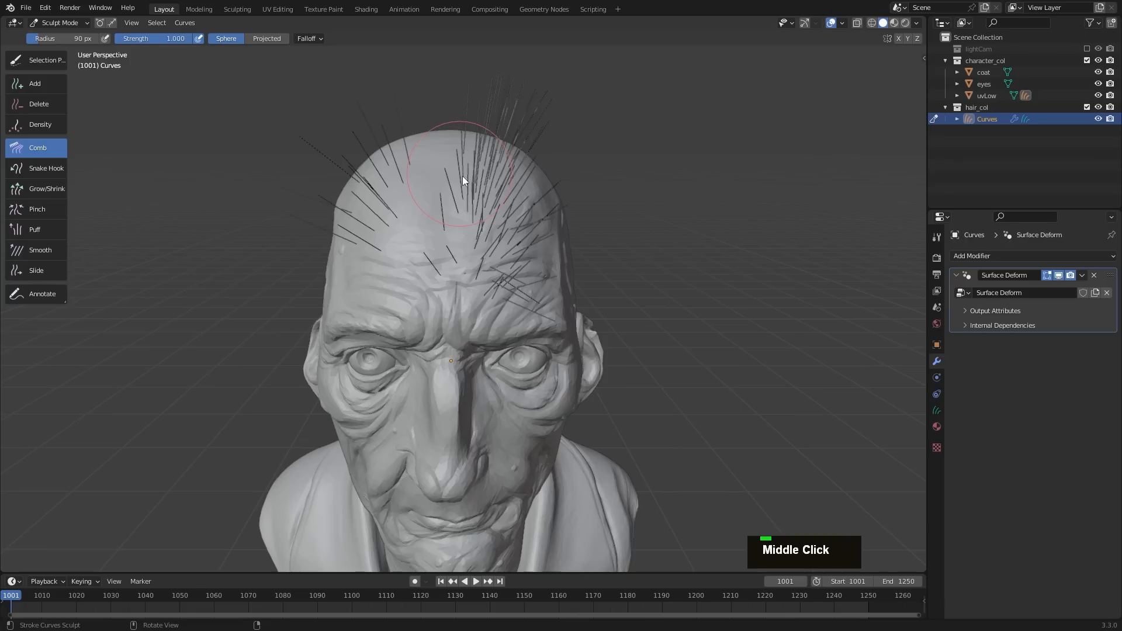
pyautogui.press('f')
pyautogui.moveTo(570, 160); pyautogui.dragTo(533, 144, button='middle')
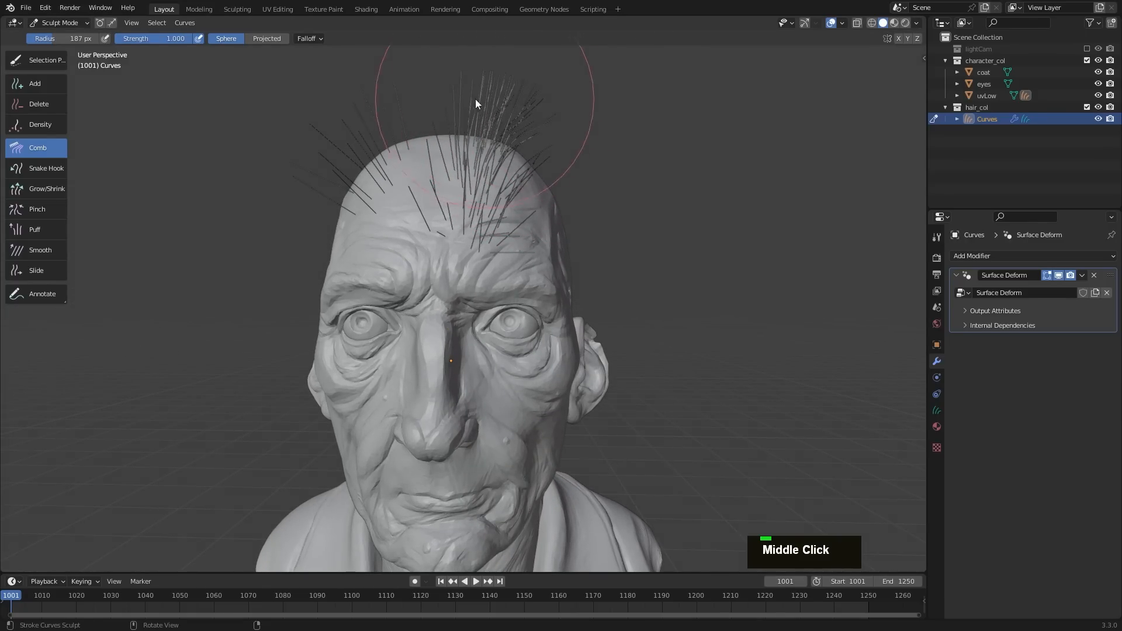
pyautogui.moveTo(502, 142); pyautogui.dragTo(610, 174)
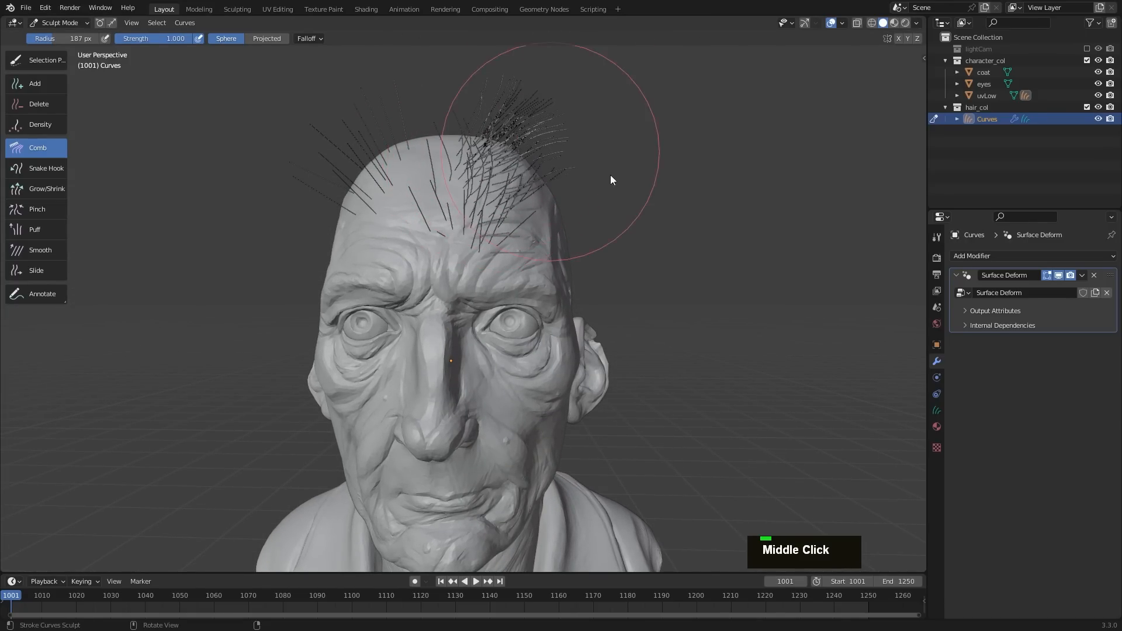
# Step: Reduce the Comb radius to 76 px, enlarge it again and comb the left-side hairs further outward
pyautogui.press('f')
pyautogui.click(466, 197)
pyautogui.click(466, 198)
pyautogui.press('f')
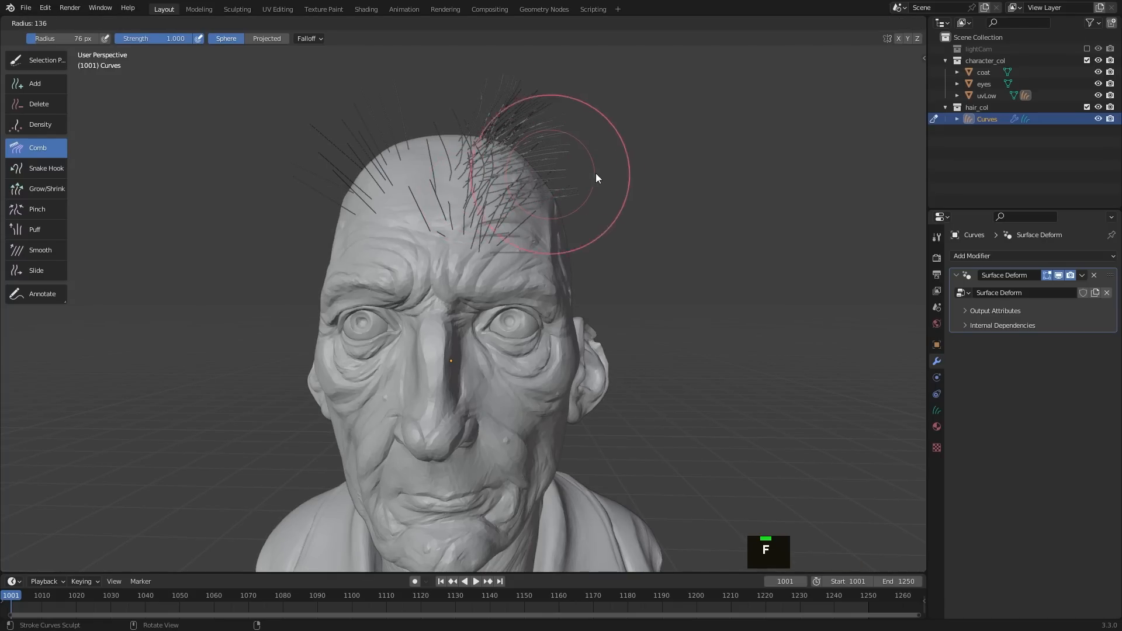
pyautogui.click(627, 175)
pyautogui.moveTo(503, 103); pyautogui.dragTo(629, 136)
pyautogui.moveTo(520, 155); pyautogui.dragTo(621, 166)
# Step: Set the Comb radius to 164 px and sweep the forehead and front scalp hairs up and back over the head
pyautogui.press('f')
pyautogui.doubleClick(514, 160)
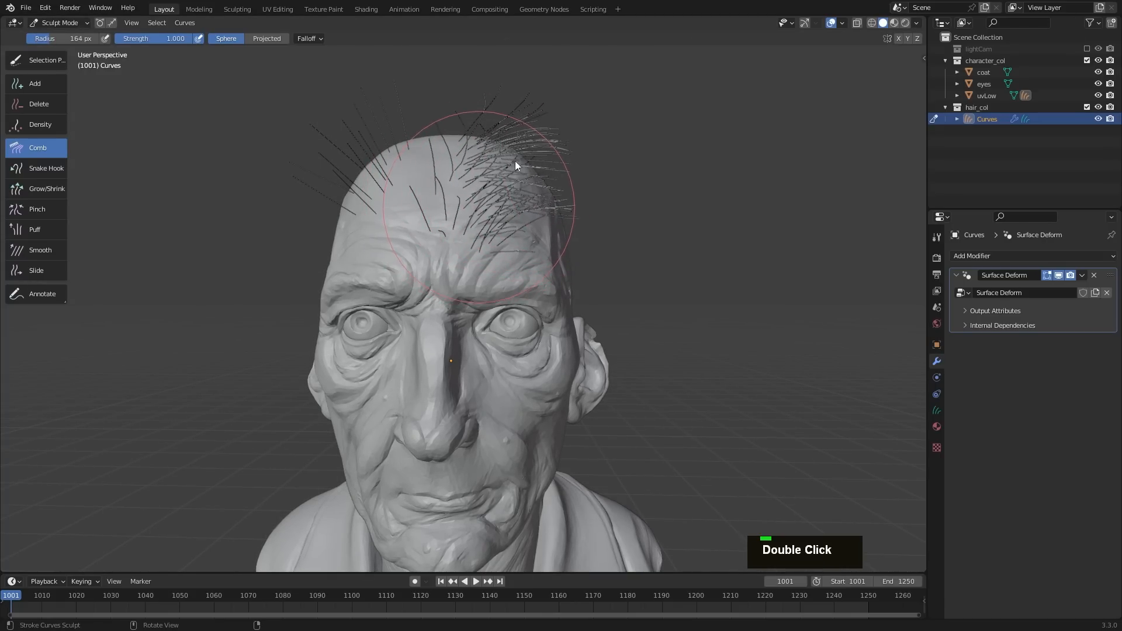
pyautogui.moveTo(514, 161)
pyautogui.mouseDown(button='middle')
pyautogui.moveTo(584, 193)
pyautogui.moveTo(640, 268)
pyautogui.mouseUp(button='middle')
pyautogui.moveTo(640, 269)
pyautogui.mouseDown()
pyautogui.moveTo(596, 248)
pyautogui.moveTo(586, 88)
pyautogui.moveTo(551, 101)
pyautogui.mouseUp()
pyautogui.moveTo(551, 100); pyautogui.dragTo(430, 154, button='middle')
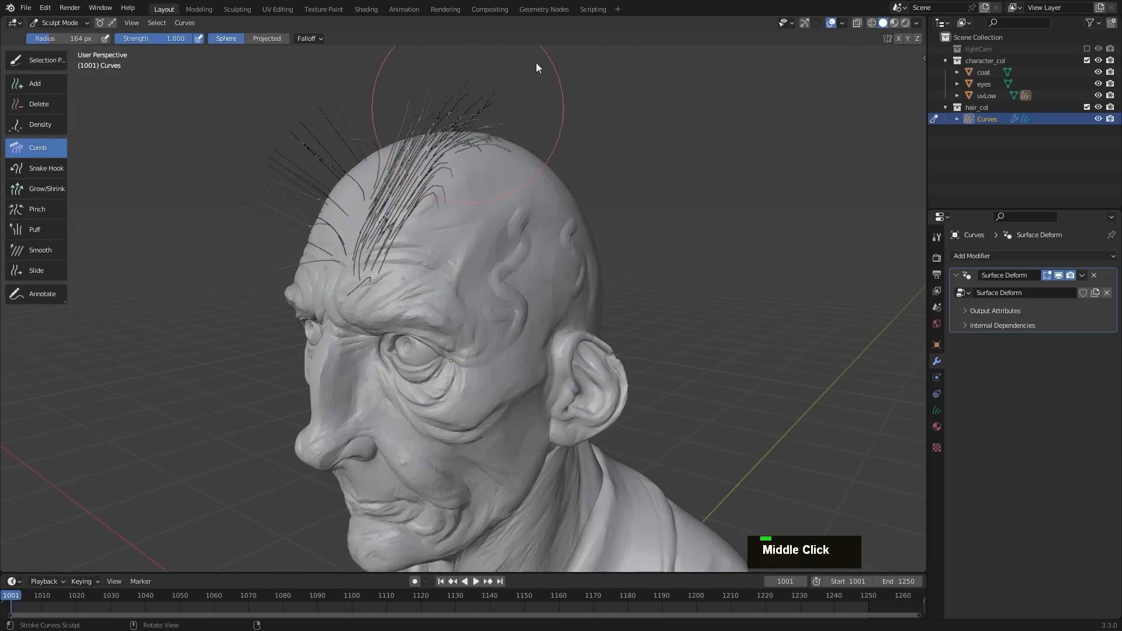
pyautogui.moveTo(536, 62); pyautogui.dragTo(412, 169, button='middle')
pyautogui.moveTo(334, 199); pyautogui.dragTo(408, 100)
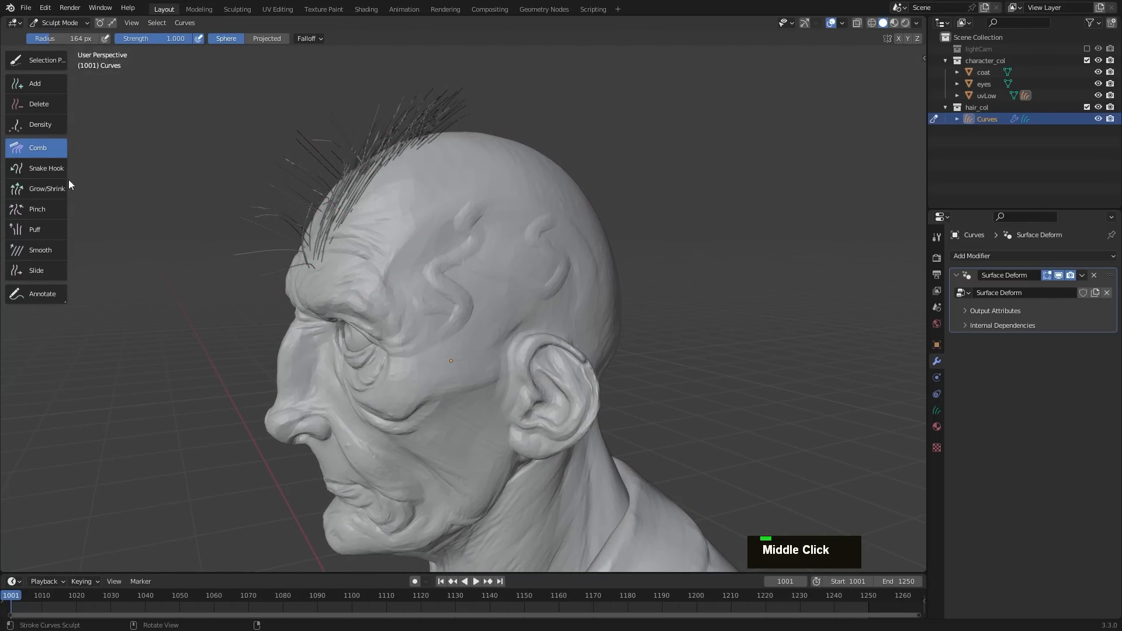
# Step: Pull the hairs on the character's left side of the scalp outward with the Snake Hook brush at a 164 px radius
pyautogui.click(46, 169)
pyautogui.moveTo(185, 137); pyautogui.dragTo(502, 223, button='middle')
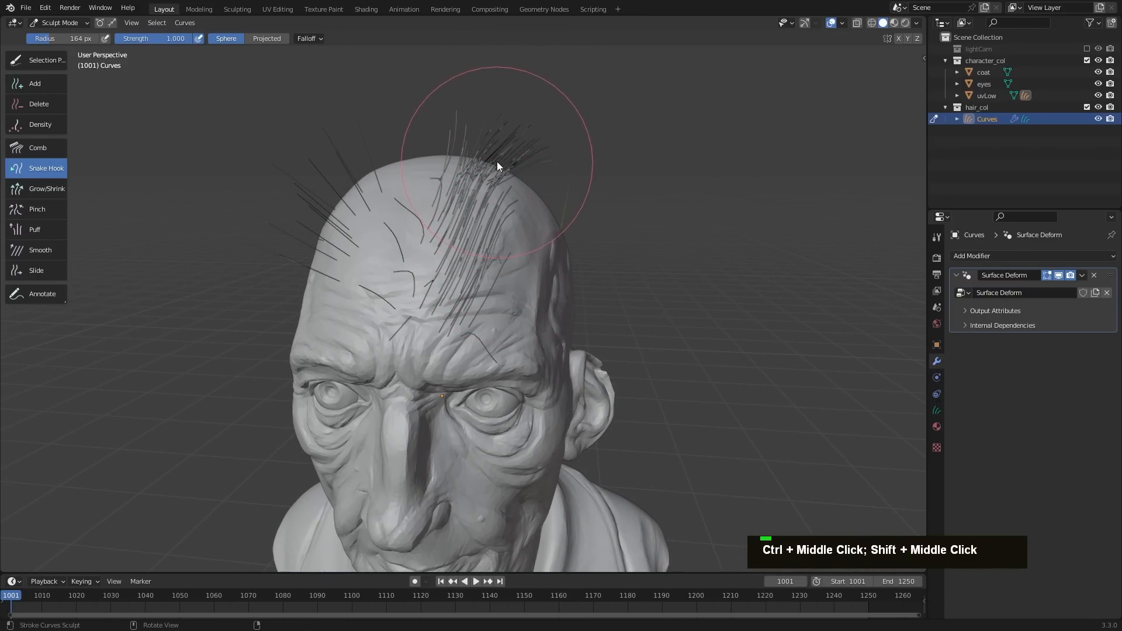
pyautogui.moveTo(487, 170)
pyautogui.mouseDown()
pyautogui.moveTo(535, 139)
pyautogui.moveTo(623, 163)
pyautogui.mouseUp()
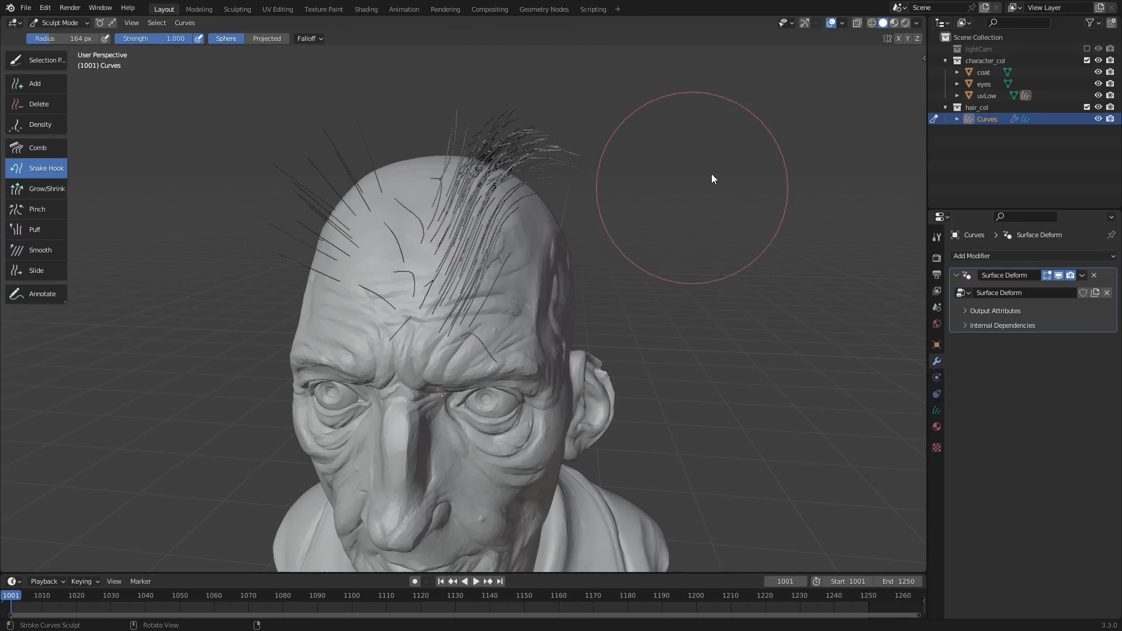
pyautogui.moveTo(491, 184)
pyautogui.mouseDown()
pyautogui.moveTo(619, 152)
pyautogui.moveTo(702, 111)
pyautogui.moveTo(656, 73)
pyautogui.moveTo(637, 128)
pyautogui.mouseUp()
# Step: Enlarge the Snake Hook radius to 195 px, then stretch the left-side hairs up and outward and pull out the right-side hairs
pyautogui.press('f')
pyautogui.click(656, 129)
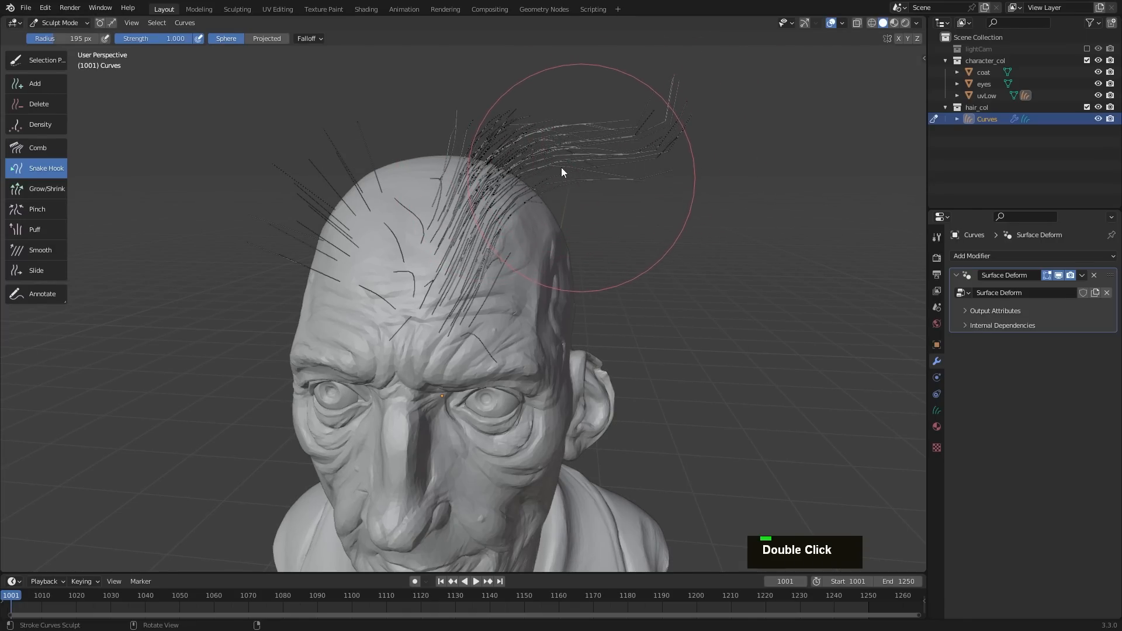
pyautogui.moveTo(579, 151); pyautogui.dragTo(672, 85)
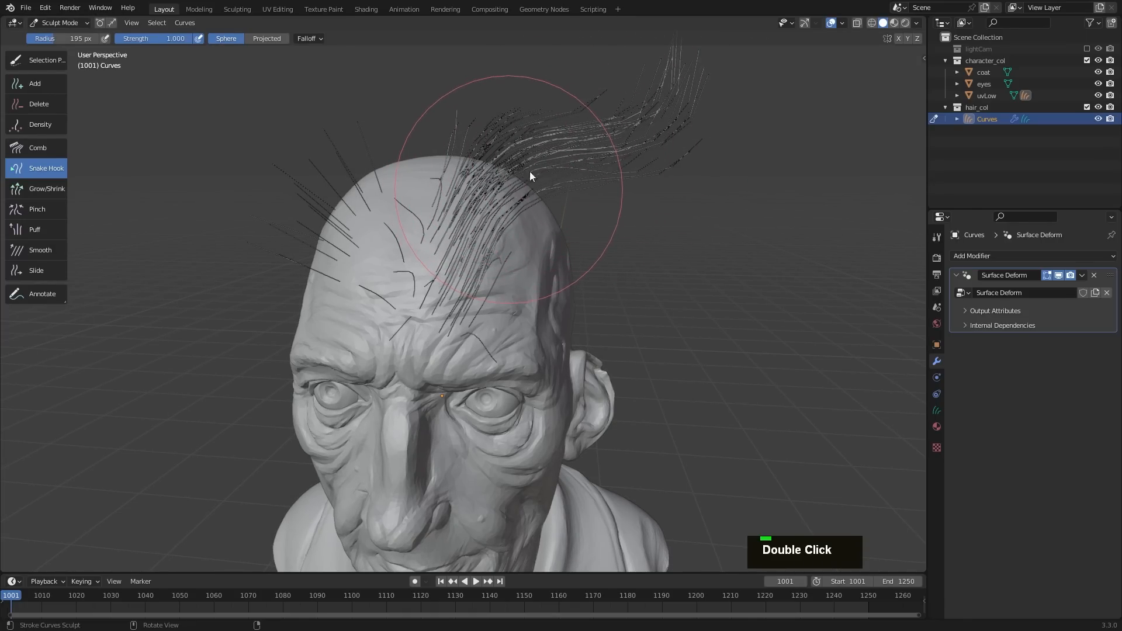
pyautogui.moveTo(532, 175); pyautogui.dragTo(685, 66)
pyautogui.moveTo(478, 200); pyautogui.dragTo(353, 205, button='middle')
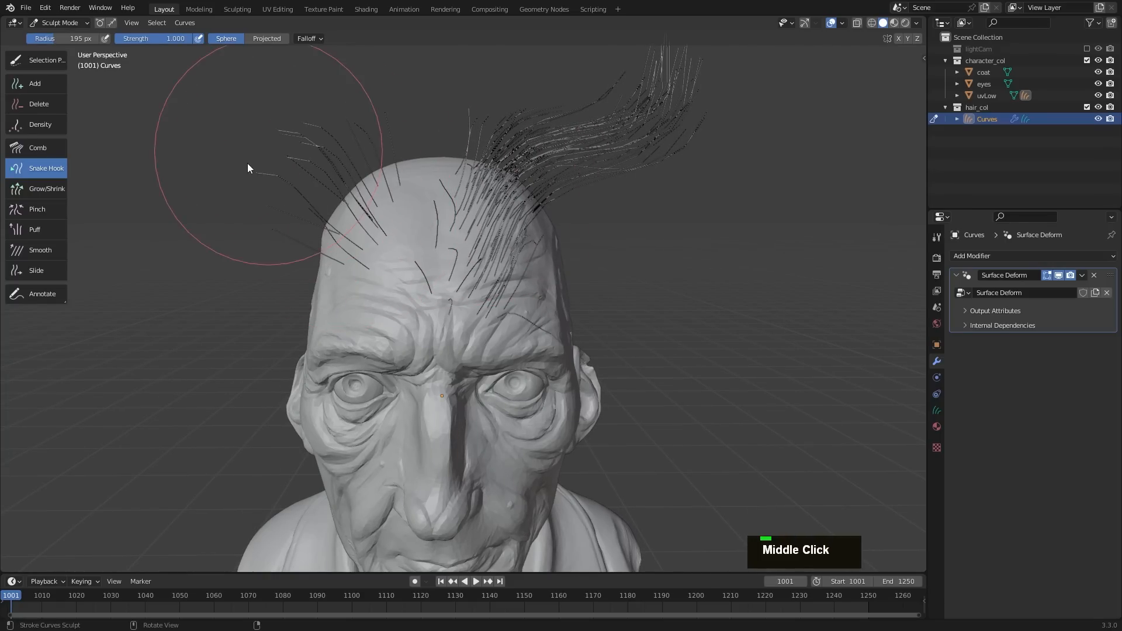
pyautogui.moveTo(349, 208)
pyautogui.mouseDown()
pyautogui.moveTo(285, 202)
pyautogui.moveTo(247, 117)
pyautogui.mouseUp()
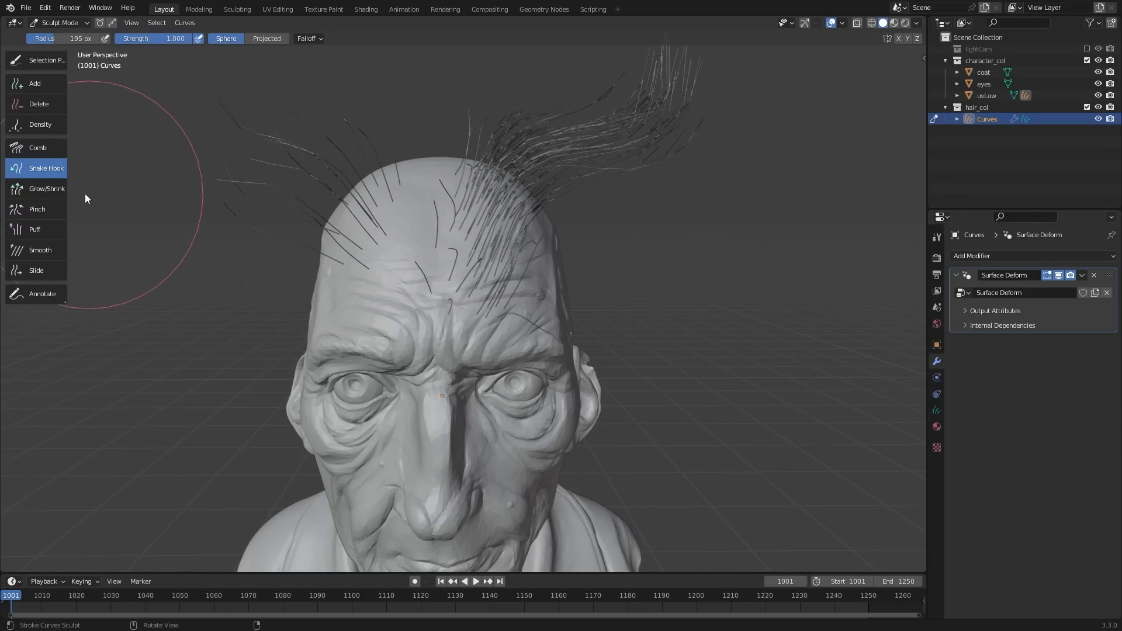
# Step: Shorten the stretched hairs on the character's left side with the Grow/Shrink brush and grow them long again
pyautogui.click(47, 189)
pyautogui.keyDown('ctrl'); pyautogui.moveTo(408, 184); pyautogui.dragTo(588, 173, button='middle'); pyautogui.keyUp('ctrl')
pyautogui.moveTo(587, 172)
pyautogui.mouseDown()
pyautogui.moveTo(613, 157)
pyautogui.moveTo(555, 205)
pyautogui.mouseUp()
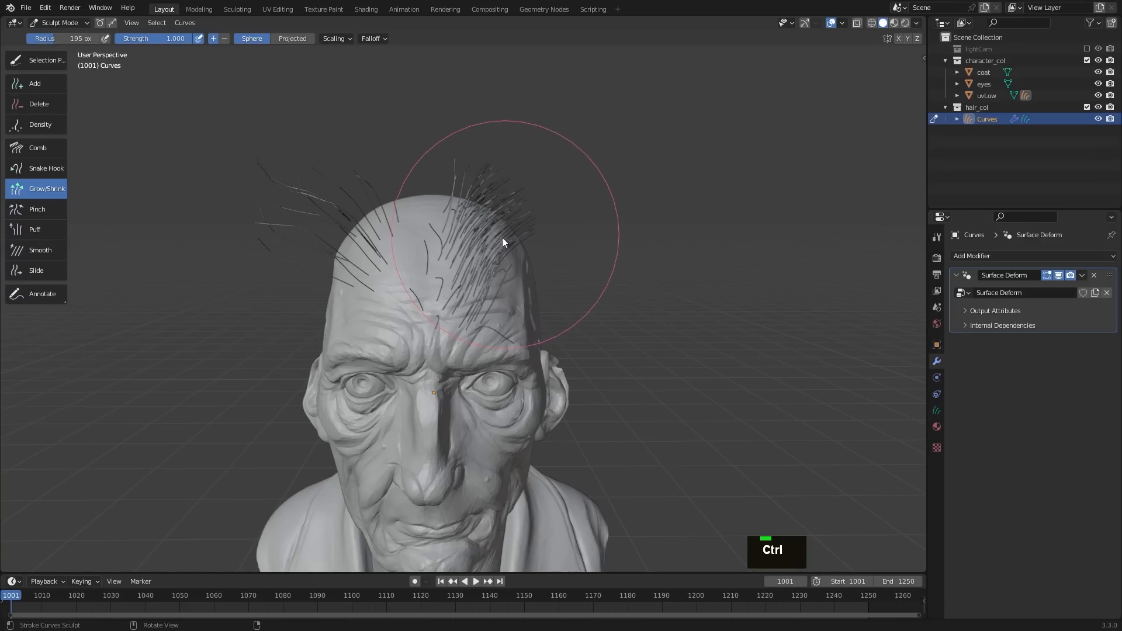
pyautogui.moveTo(546, 194); pyautogui.dragTo(535, 208, button='middle')
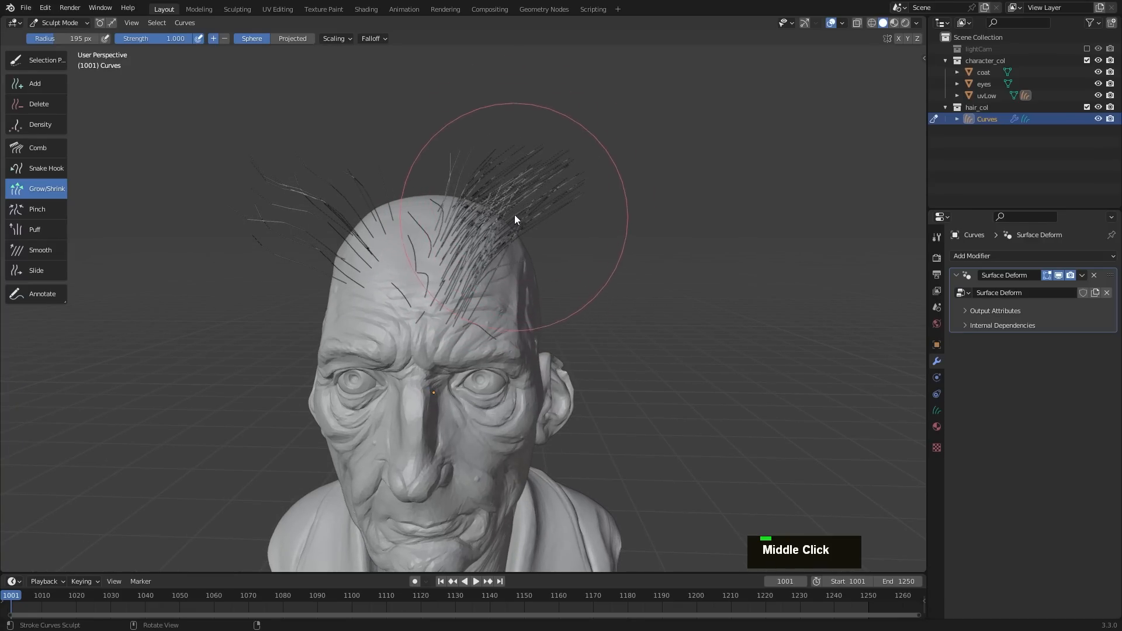
pyautogui.moveTo(518, 198)
pyautogui.mouseDown()
pyautogui.moveTo(548, 184)
pyautogui.moveTo(521, 196)
pyautogui.moveTo(531, 184)
pyautogui.mouseUp()
pyautogui.moveTo(532, 184); pyautogui.dragTo(542, 174, button='middle')
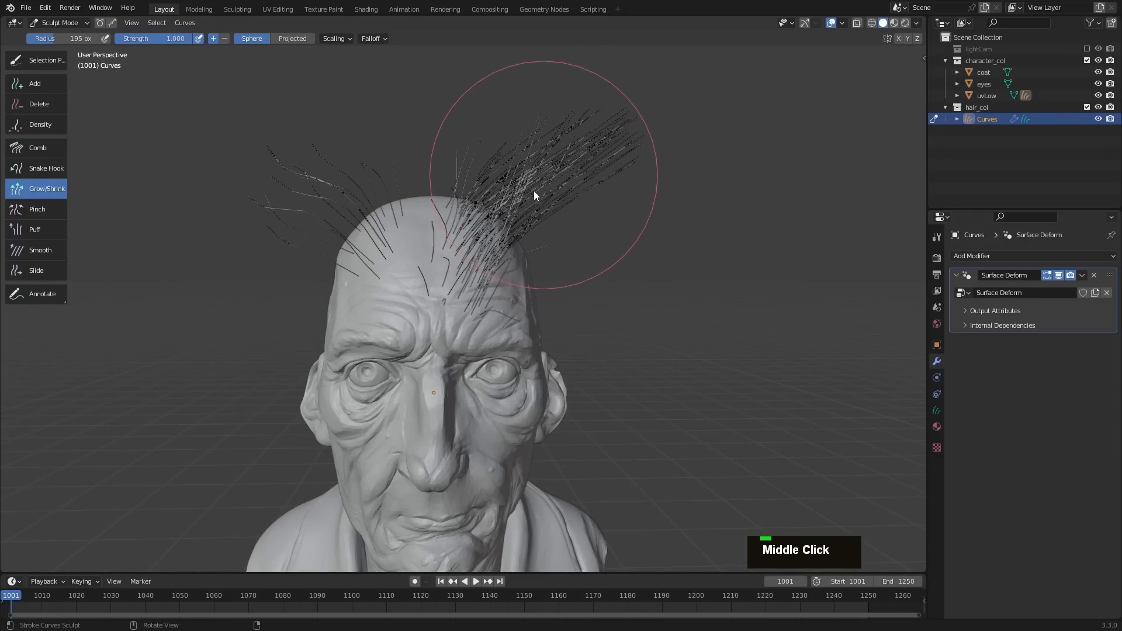
# Step: Shrink the regrown hairs, then reduce the Grow/Shrink radius to 127 px and shorten the hairs above the forehead
pyautogui.keyDown('ctrl'); pyautogui.moveTo(608, 143); pyautogui.dragTo(510, 210); pyautogui.keyUp('ctrl')
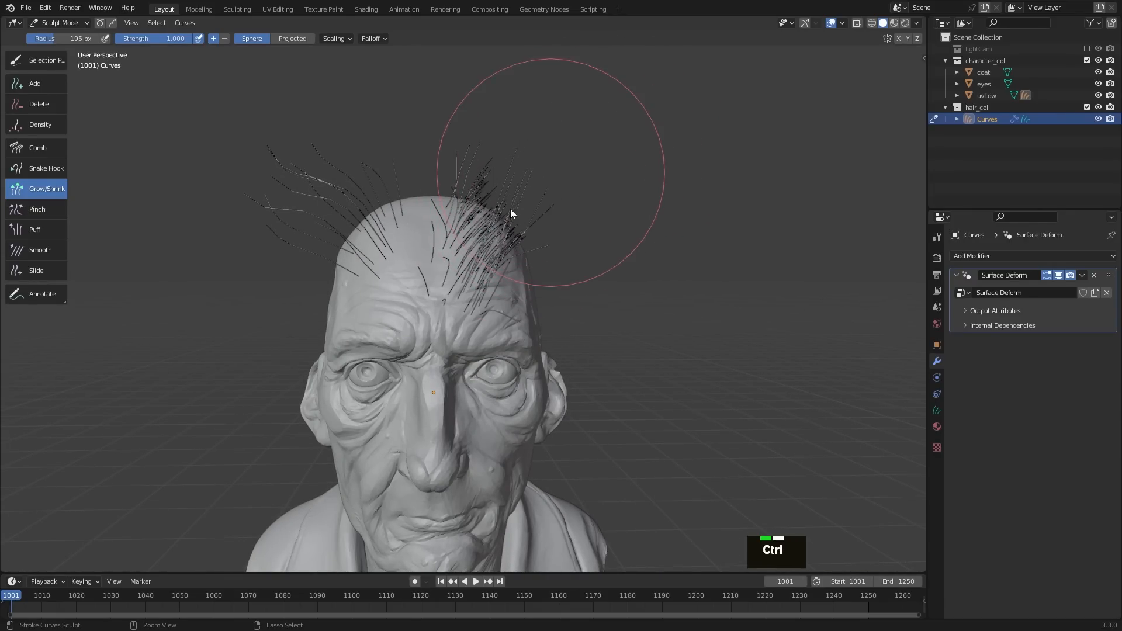
pyautogui.moveTo(511, 210)
pyautogui.mouseDown(button='middle')
pyautogui.moveTo(554, 213)
pyautogui.moveTo(594, 184)
pyautogui.mouseUp(button='middle')
pyautogui.press('f')
pyautogui.click(494, 213)
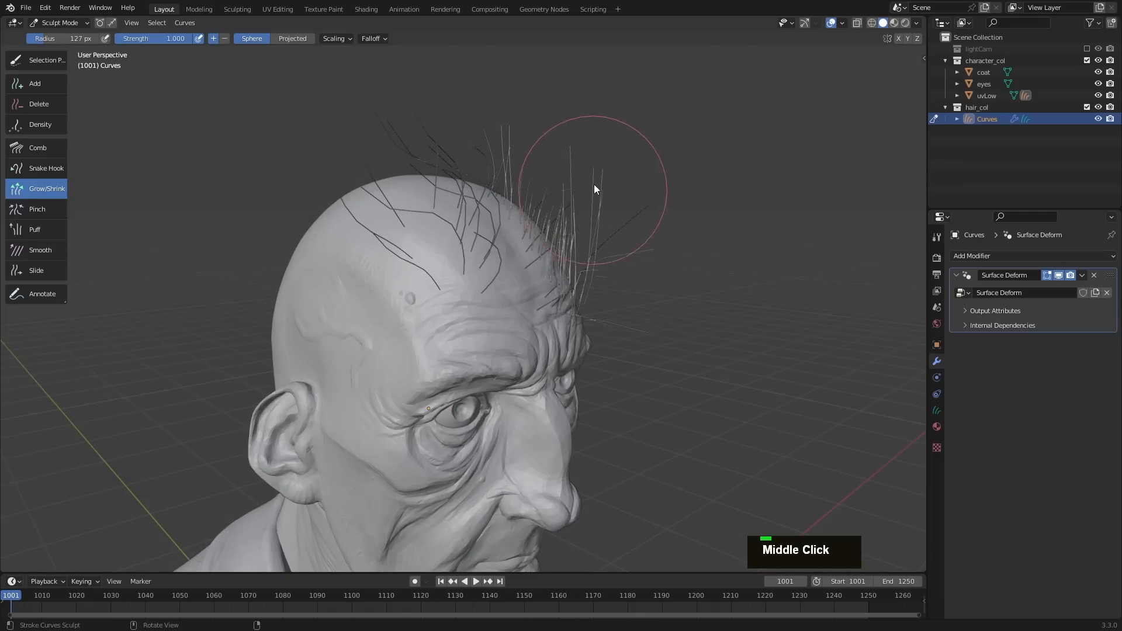
pyautogui.moveTo(586, 138)
pyautogui.keyDown('ctrl'); pyautogui.mouseDown()
pyautogui.moveTo(574, 193)
pyautogui.moveTo(598, 293)
pyautogui.mouseUp(); pyautogui.keyUp('ctrl')
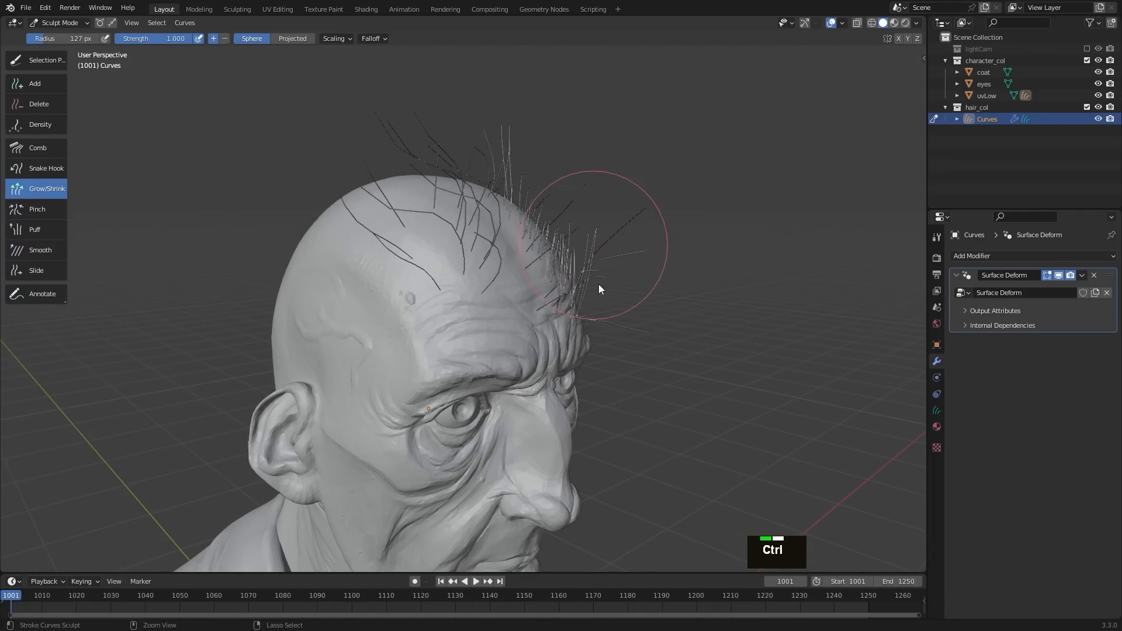
# Step: Reduce the Grow/Shrink radius to 79 px and shorten the hairs along the front of the scalp above the forehead
pyautogui.moveTo(598, 293); pyautogui.dragTo(588, 248, button='middle')
pyautogui.press('f')
pyautogui.click(599, 250)
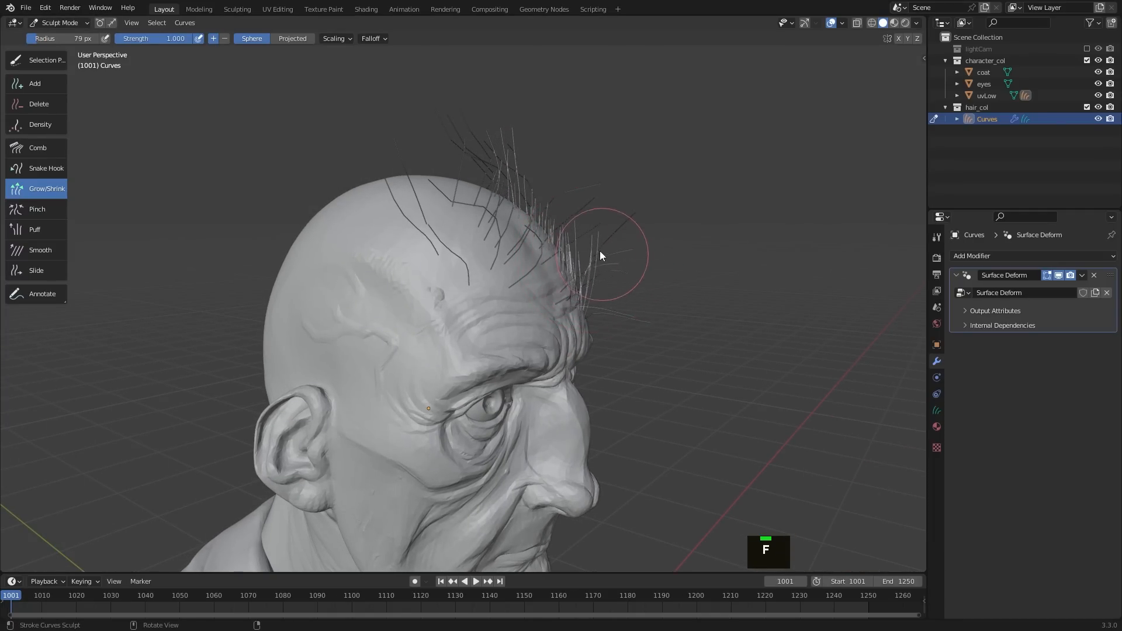
pyautogui.moveTo(594, 266)
pyautogui.keyDown('ctrl'); pyautogui.mouseDown()
pyautogui.moveTo(595, 244)
pyautogui.moveTo(590, 279)
pyautogui.mouseUp(); pyautogui.keyUp('ctrl')
pyautogui.moveTo(589, 279)
pyautogui.mouseDown(button='middle')
pyautogui.moveTo(576, 273)
pyautogui.moveTo(588, 229)
pyautogui.moveTo(564, 233)
pyautogui.mouseUp(button='middle')
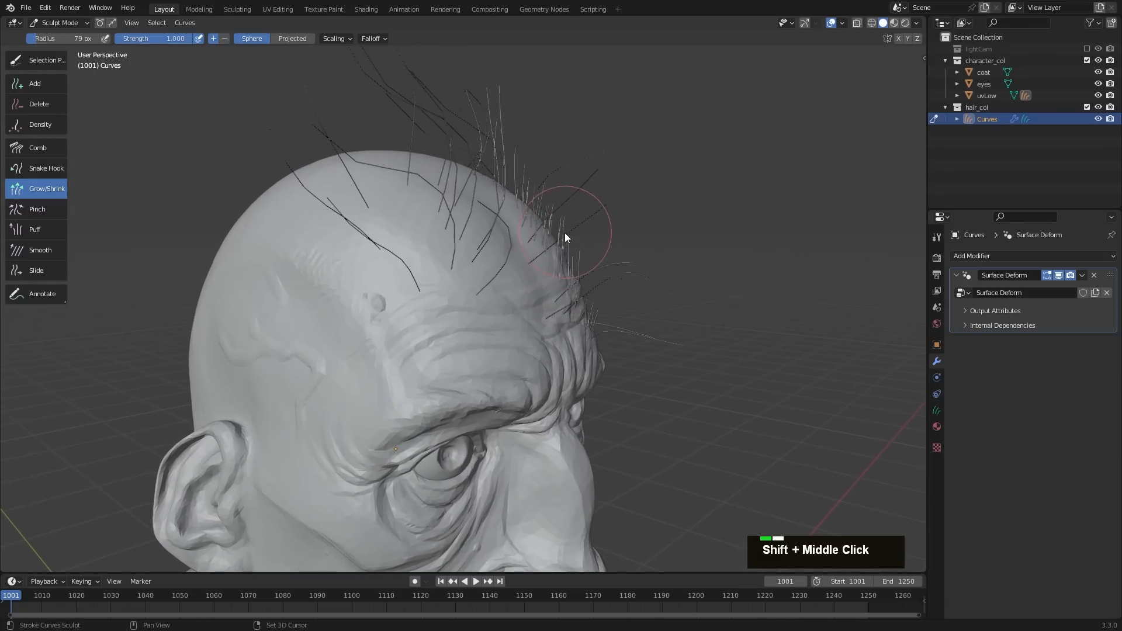
pyautogui.hotkey('shift', 'f')
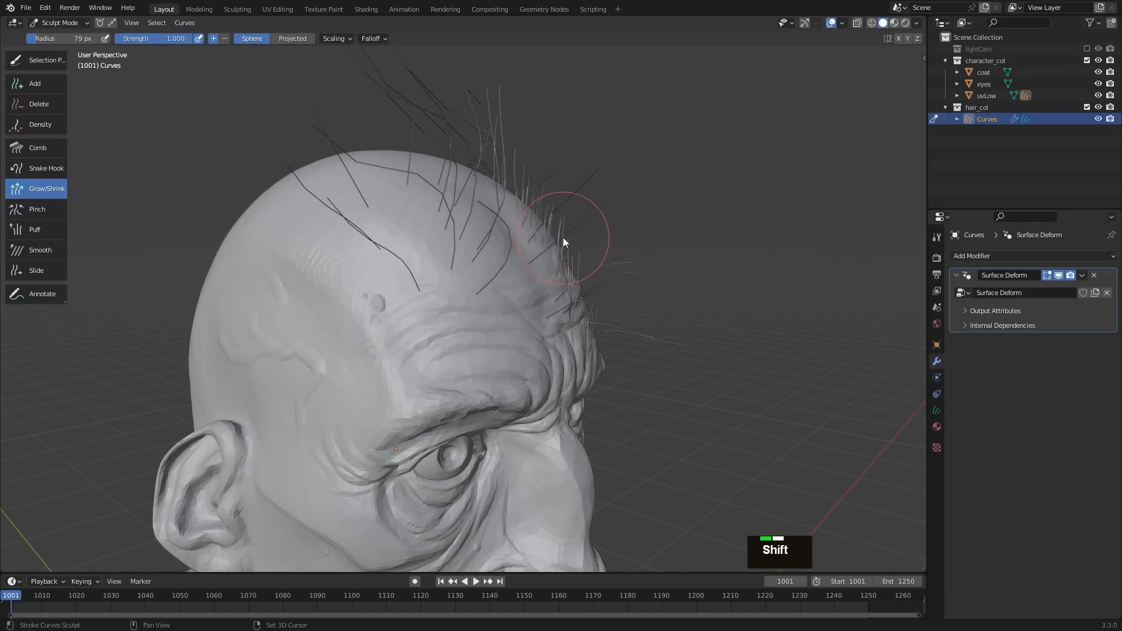
pyautogui.doubleClick(508, 230)
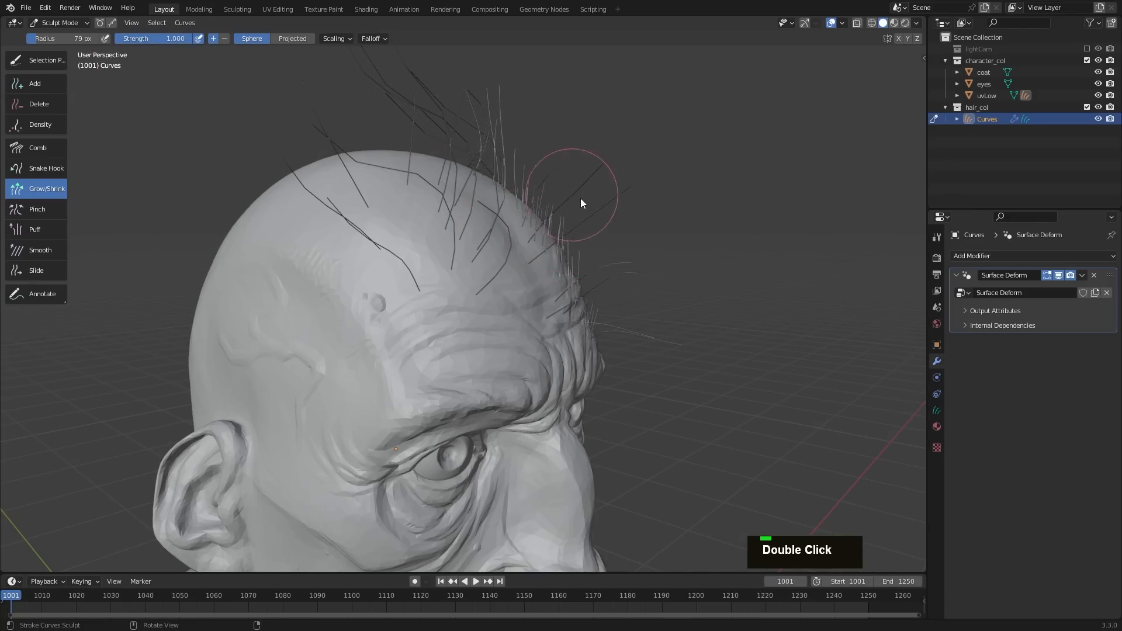
# Step: Enlarge the Grow/Shrink radius to 185 px and grow the front scalp hairs long at strength 1.000
pyautogui.press('f')
pyautogui.doubleClick(566, 228)
pyautogui.moveTo(566, 231)
pyautogui.mouseDown()
pyautogui.moveTo(546, 225)
pyautogui.moveTo(556, 117)
pyautogui.mouseUp()
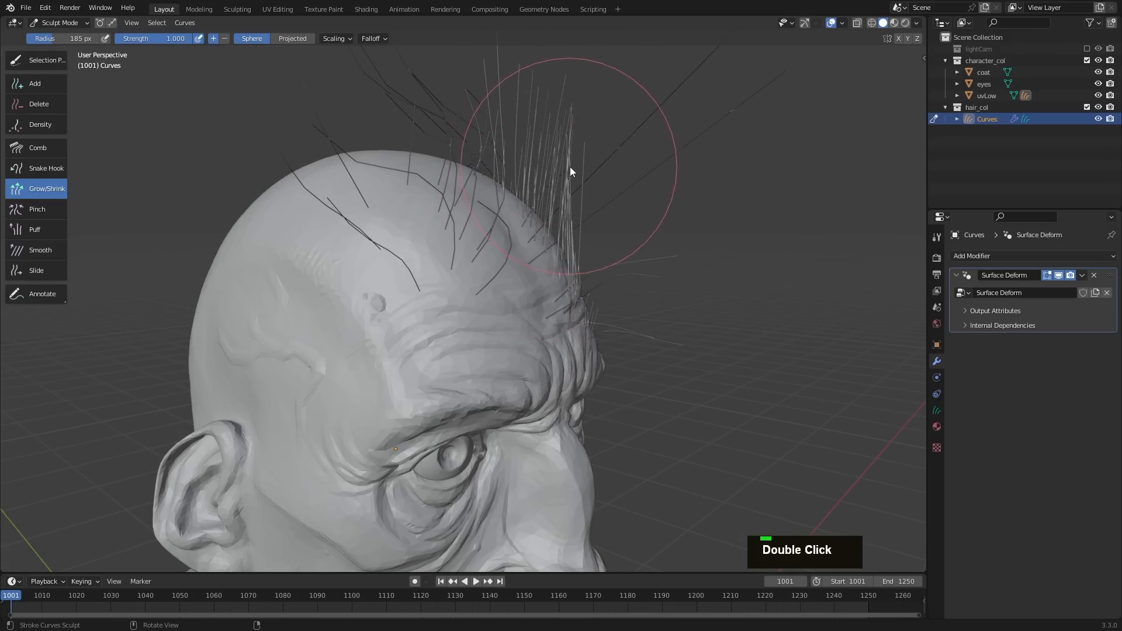
pyautogui.hotkey('shift', 'f')
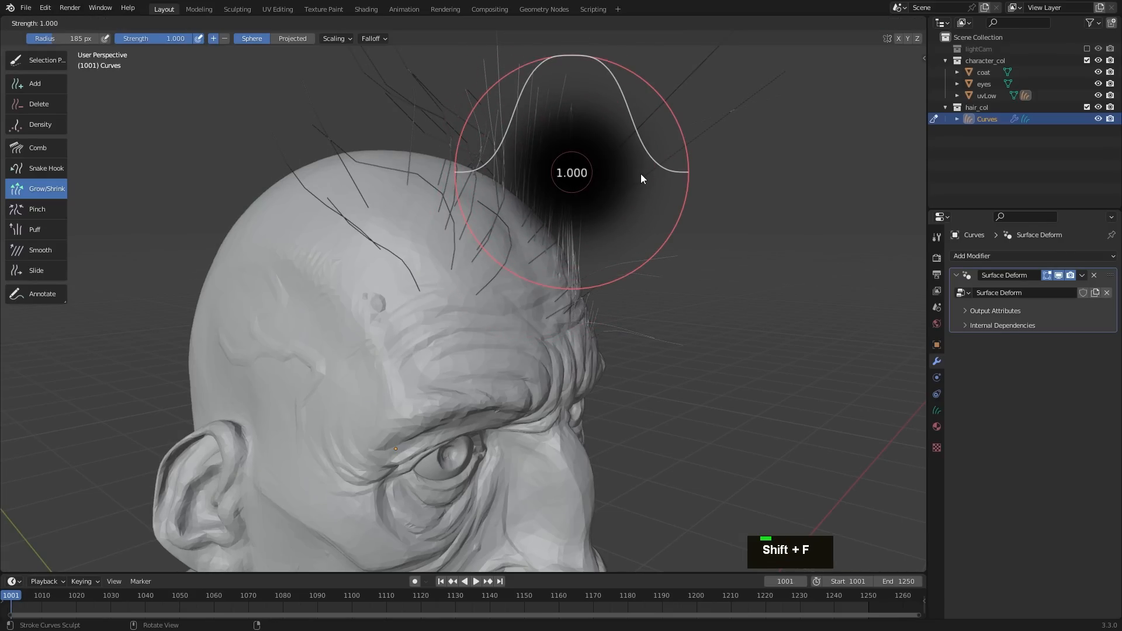
pyautogui.click(641, 173)
# Step: Draw the tips of the long hairs above the forehead together with the Pinch brush
pyautogui.click(58, 209)
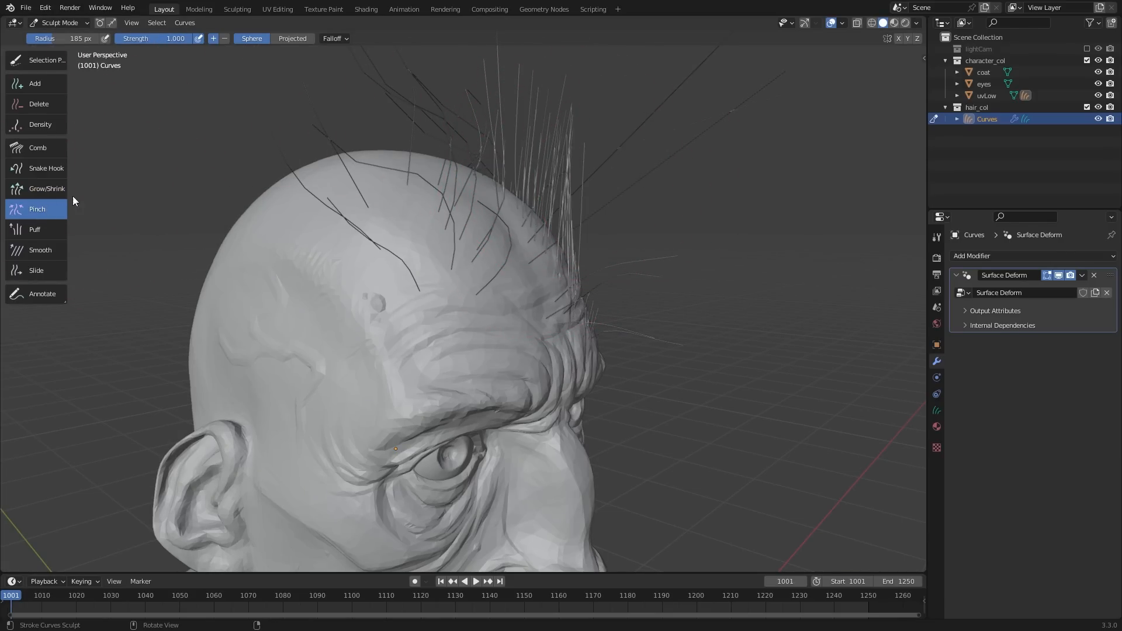
pyautogui.moveTo(526, 263)
pyautogui.keyDown('ctrl'); pyautogui.mouseDown(button='middle')
pyautogui.moveTo(580, 178)
pyautogui.moveTo(519, 240)
pyautogui.moveTo(542, 197)
pyautogui.mouseUp(button='middle'); pyautogui.keyUp('ctrl')
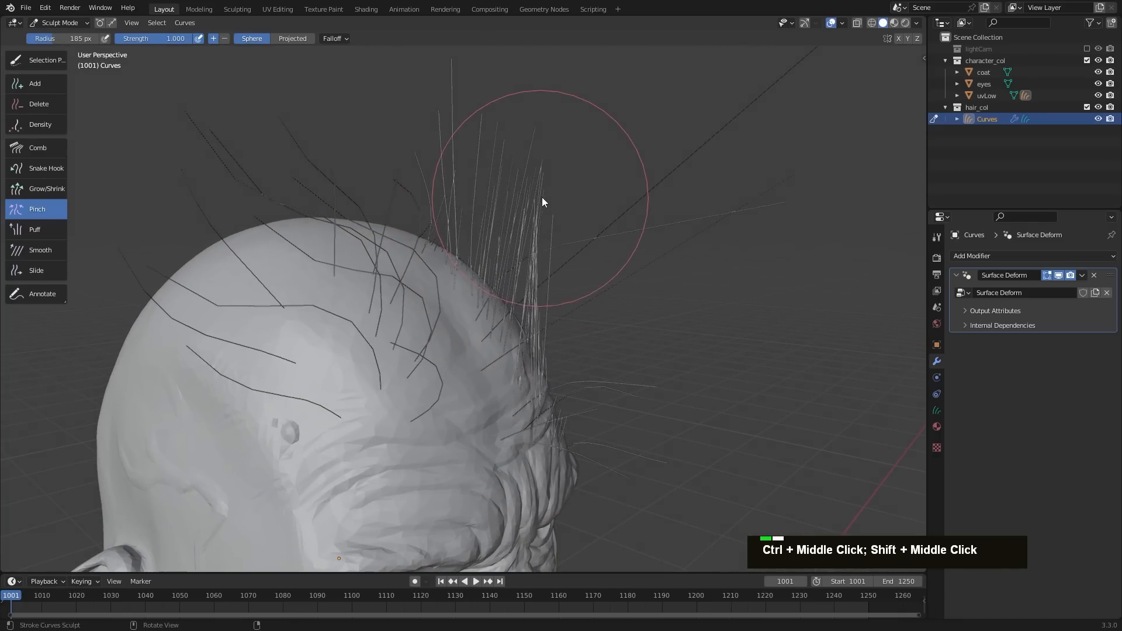
pyautogui.press('f')
pyautogui.click(483, 198)
pyautogui.moveTo(490, 199); pyautogui.dragTo(531, 171)
# Step: Set the Pinch radius to 166 px and gather the hairs on both sides of the scalp into pointed tufts
pyautogui.press('f')
pyautogui.click(549, 160)
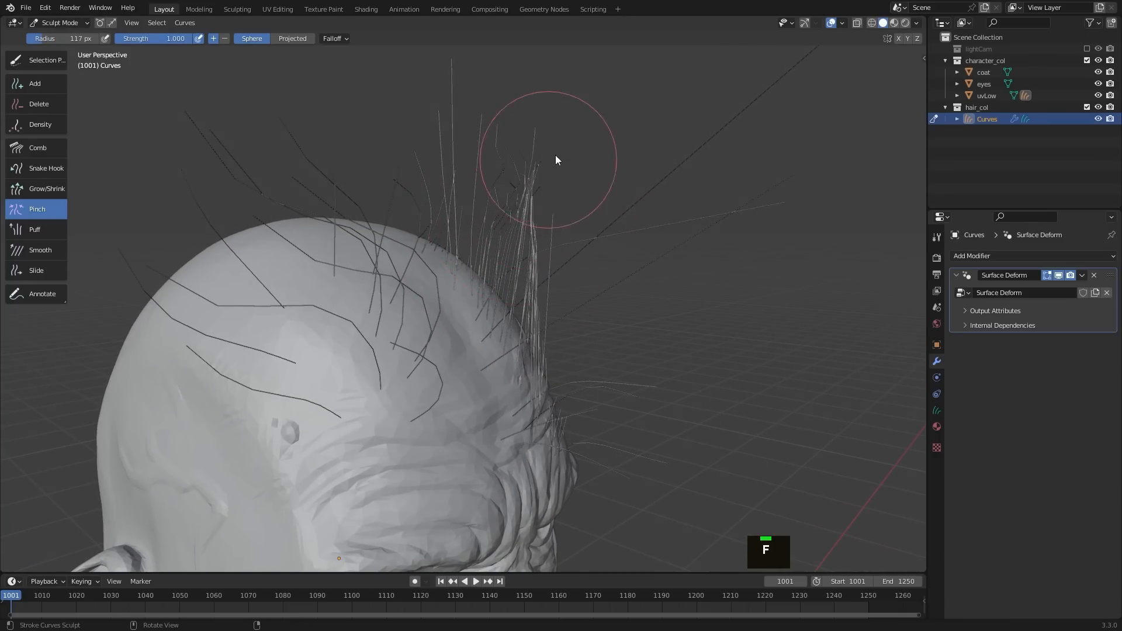
pyautogui.press('f')
pyautogui.click(608, 229)
pyautogui.moveTo(537, 224)
pyautogui.mouseDown()
pyautogui.moveTo(525, 163)
pyautogui.moveTo(538, 46)
pyautogui.moveTo(521, 147)
pyautogui.mouseUp()
pyautogui.moveTo(522, 146)
pyautogui.mouseDown(button='middle')
pyautogui.moveTo(466, 164)
pyautogui.moveTo(317, 154)
pyautogui.moveTo(280, 194)
pyautogui.moveTo(297, 124)
pyautogui.mouseUp(button='middle')
pyautogui.moveTo(298, 120)
pyautogui.mouseDown()
pyautogui.moveTo(292, 186)
pyautogui.moveTo(291, 95)
pyautogui.moveTo(317, 184)
pyautogui.mouseUp()
pyautogui.moveTo(318, 183)
pyautogui.mouseDown(button='middle')
pyautogui.moveTo(285, 217)
pyautogui.moveTo(341, 188)
pyautogui.mouseUp(button='middle')
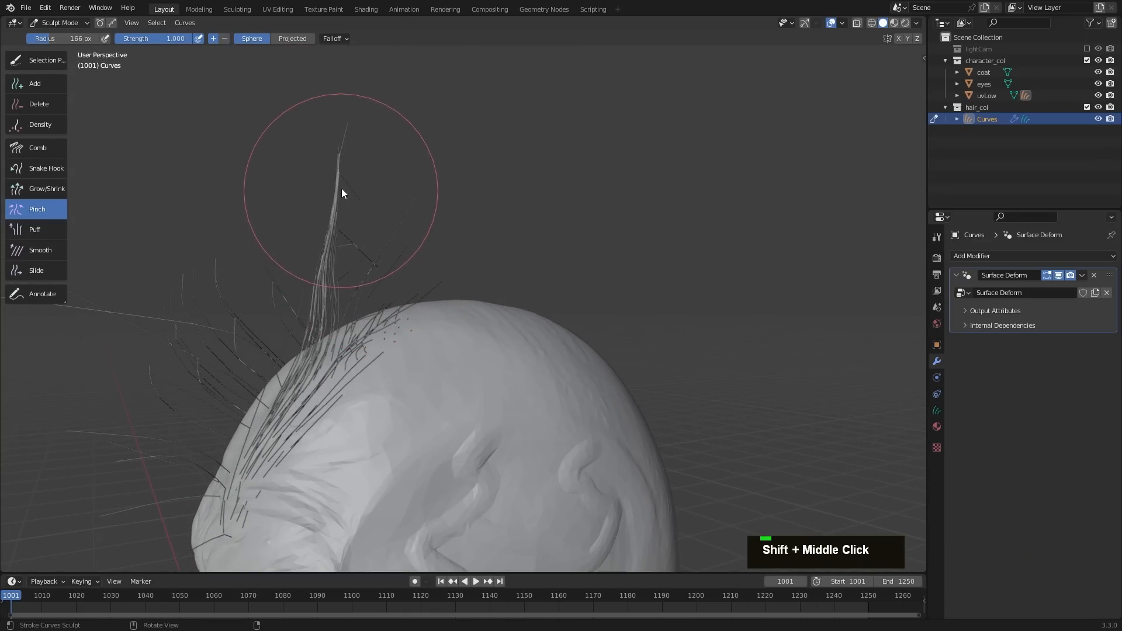
pyautogui.moveTo(341, 188)
pyautogui.mouseDown()
pyautogui.moveTo(340, 112)
pyautogui.moveTo(339, 196)
pyautogui.moveTo(339, 173)
pyautogui.mouseUp()
pyautogui.moveTo(340, 176)
pyautogui.mouseDown(button='middle')
pyautogui.moveTo(352, 208)
pyautogui.moveTo(255, 335)
pyautogui.mouseUp(button='middle')
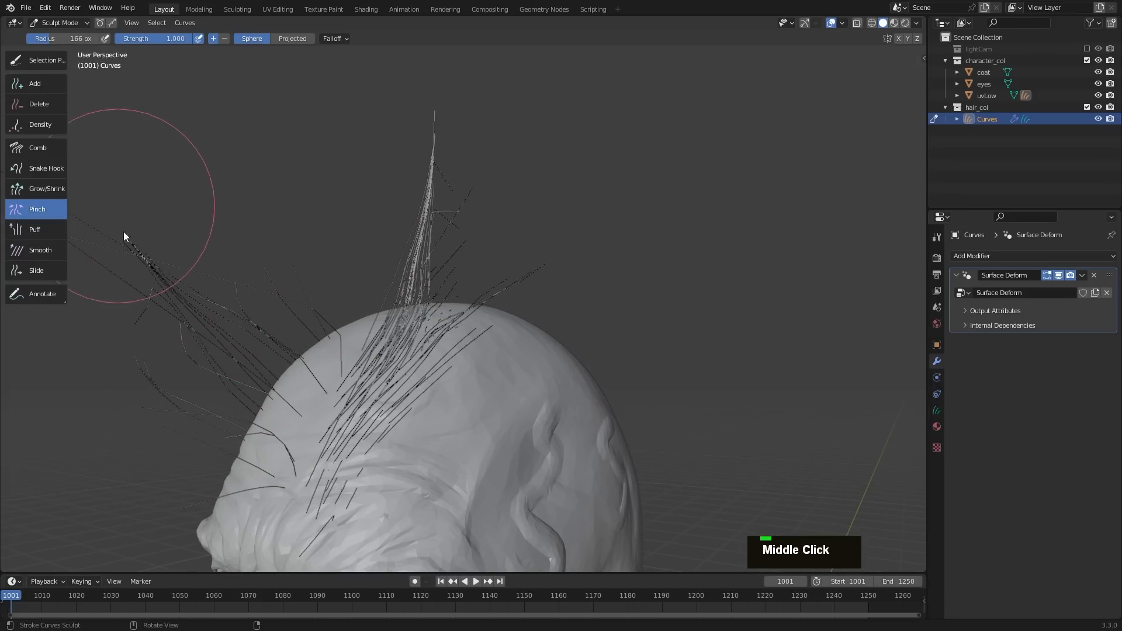
pyautogui.moveTo(130, 232); pyautogui.dragTo(452, 249, button='middle')
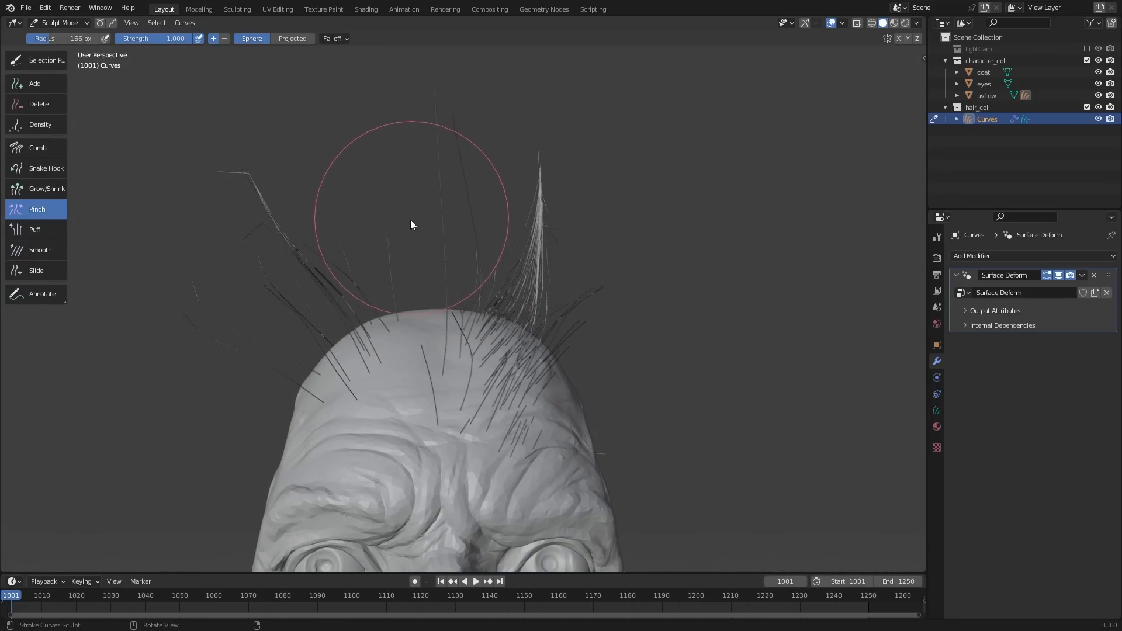
pyautogui.moveTo(413, 226)
pyautogui.mouseDown(button='middle')
pyautogui.moveTo(476, 255)
pyautogui.moveTo(431, 335)
pyautogui.mouseUp(button='middle')
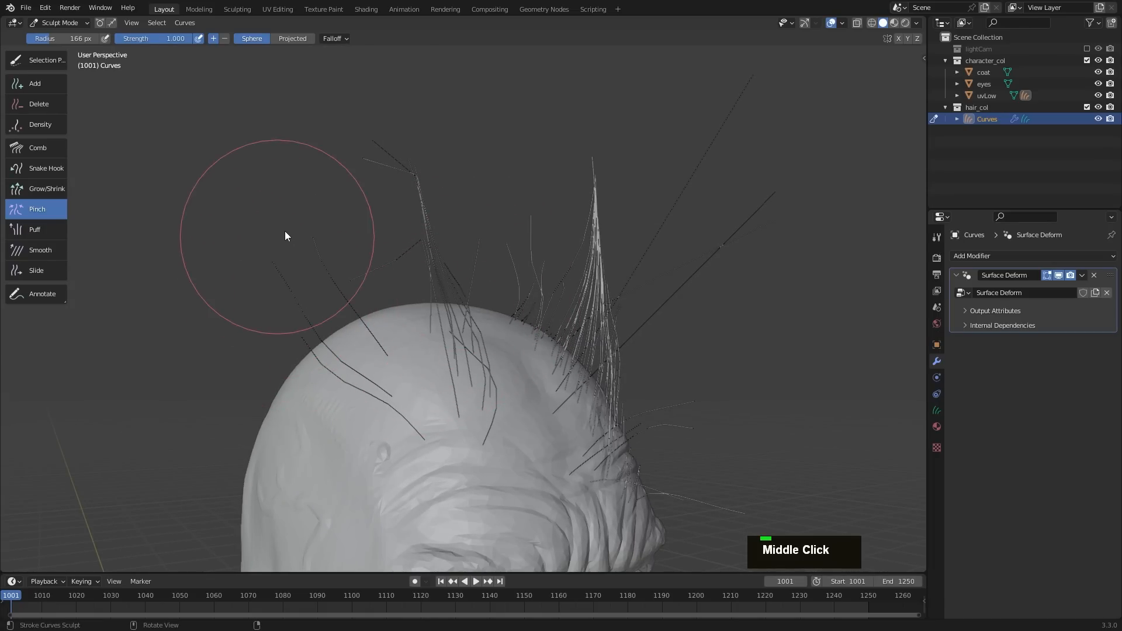
# Step: Puff the pinched tufts outward so the hairs stand off the scalp, using the Puff brush at a 303 px radius
pyautogui.click(51, 229)
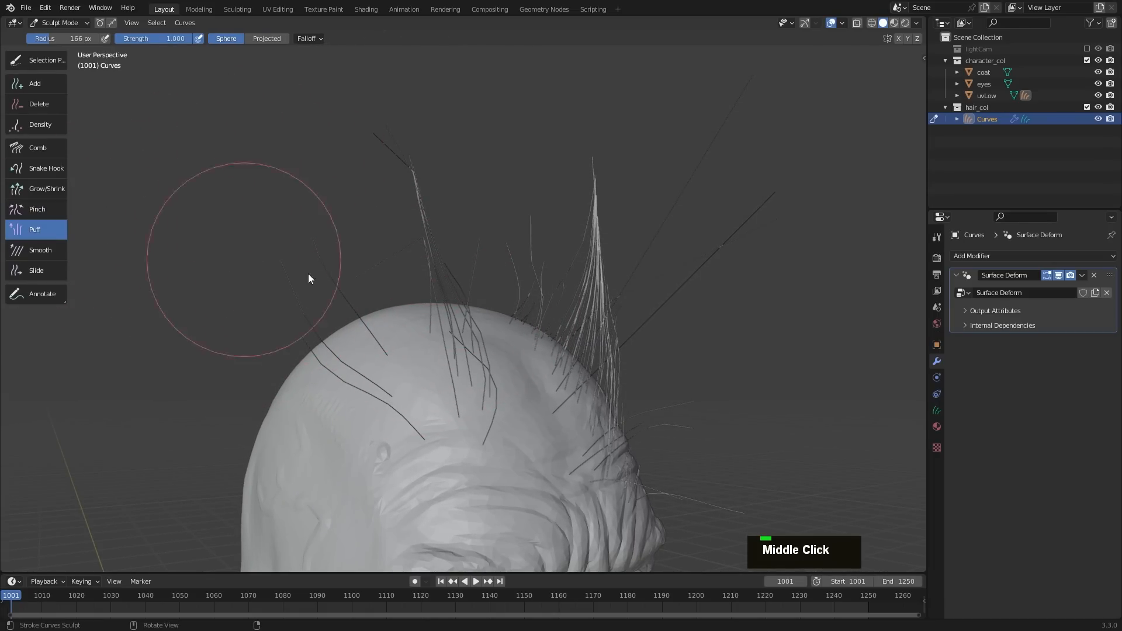
pyautogui.keyDown('ctrl'); pyautogui.moveTo(456, 274); pyautogui.dragTo(472, 314, button='middle'); pyautogui.keyUp('ctrl')
pyautogui.press('f')
pyautogui.click(577, 315)
pyautogui.moveTo(568, 328)
pyautogui.mouseDown()
pyautogui.moveTo(552, 349)
pyautogui.moveTo(461, 346)
pyautogui.moveTo(474, 320)
pyautogui.mouseUp()
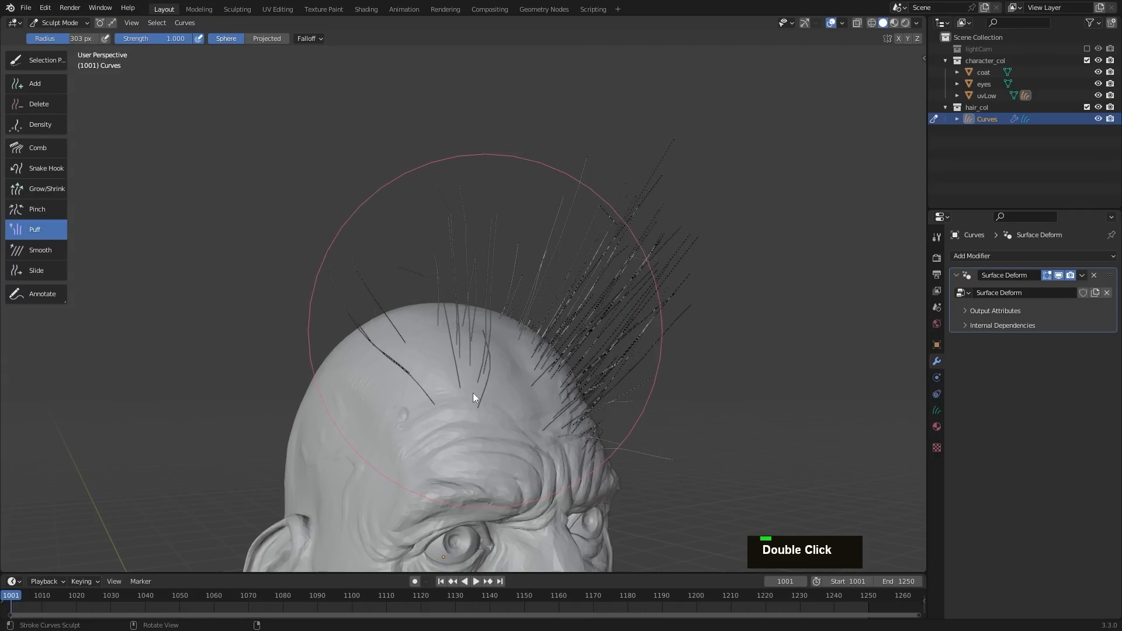
pyautogui.moveTo(475, 393); pyautogui.dragTo(569, 351, button='middle')
pyautogui.moveTo(616, 406)
pyautogui.mouseDown()
pyautogui.moveTo(609, 463)
pyautogui.moveTo(604, 407)
pyautogui.moveTo(584, 418)
pyautogui.moveTo(583, 391)
pyautogui.mouseUp()
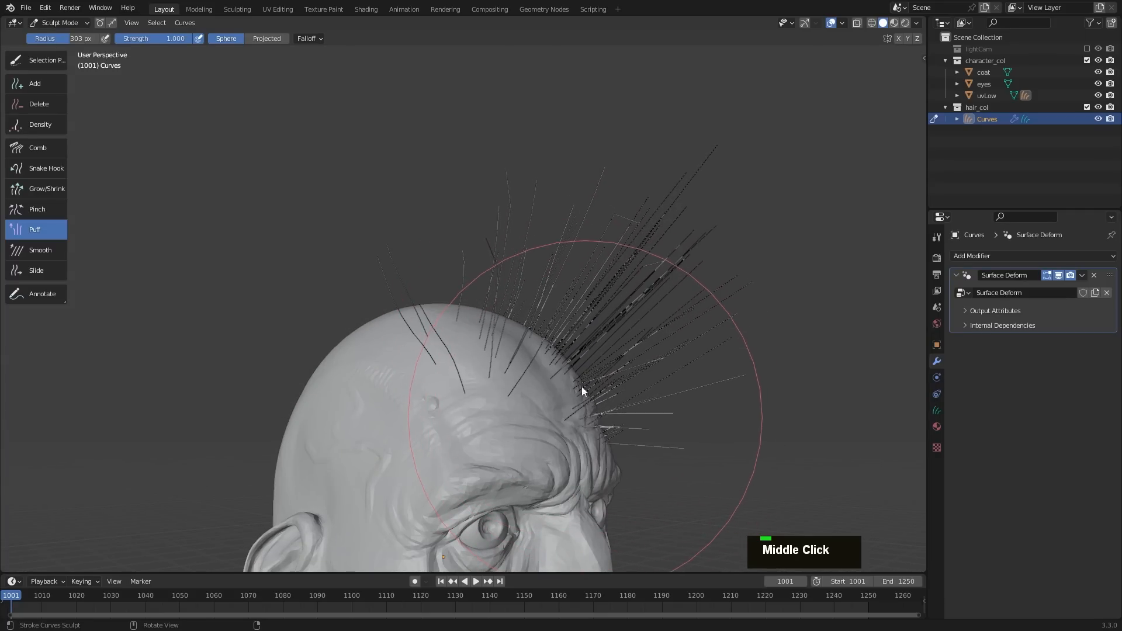
# Step: Straighten the puffed hairs across the top of the head with the Smooth brush at a 243 px radius
pyautogui.click(36, 250)
pyautogui.doubleClick(582, 299)
pyautogui.moveTo(593, 271)
pyautogui.mouseDown()
pyautogui.moveTo(622, 227)
pyautogui.moveTo(534, 336)
pyautogui.moveTo(509, 227)
pyautogui.moveTo(472, 265)
pyautogui.mouseUp()
pyautogui.moveTo(472, 265); pyautogui.dragTo(570, 272, button='middle')
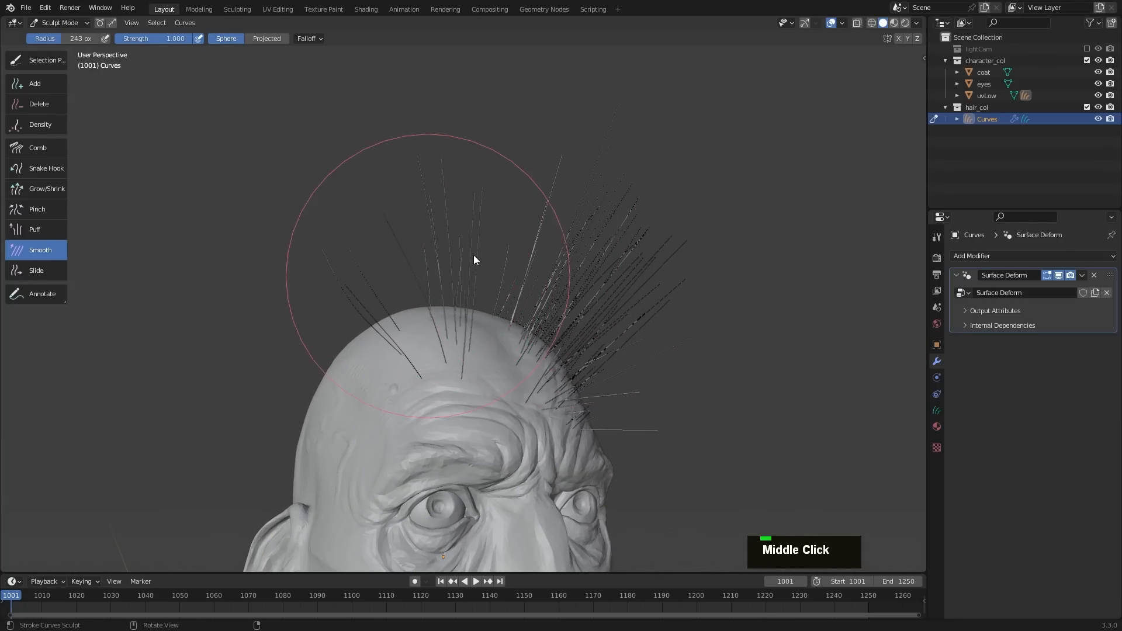
pyautogui.moveTo(595, 381)
pyautogui.mouseDown(button='middle')
pyautogui.moveTo(484, 320)
pyautogui.moveTo(281, 335)
pyautogui.moveTo(450, 335)
pyautogui.moveTo(263, 282)
pyautogui.mouseUp(button='middle')
# Step: Delete all hairs from the scalp with the Delete brush at a 193 px radius
pyautogui.click(31, 271)
pyautogui.keyDown('ctrl'); pyautogui.moveTo(466, 321); pyautogui.dragTo(583, 240, button='middle'); pyautogui.keyUp('ctrl')
pyautogui.click(37, 104)
pyautogui.moveTo(421, 245)
pyautogui.keyDown('ctrl'); pyautogui.mouseDown(button='middle')
pyautogui.moveTo(441, 261)
pyautogui.moveTo(469, 381)
pyautogui.moveTo(440, 343)
pyautogui.moveTo(555, 277)
pyautogui.moveTo(601, 269)
pyautogui.mouseUp(button='middle'); pyautogui.keyUp('ctrl')
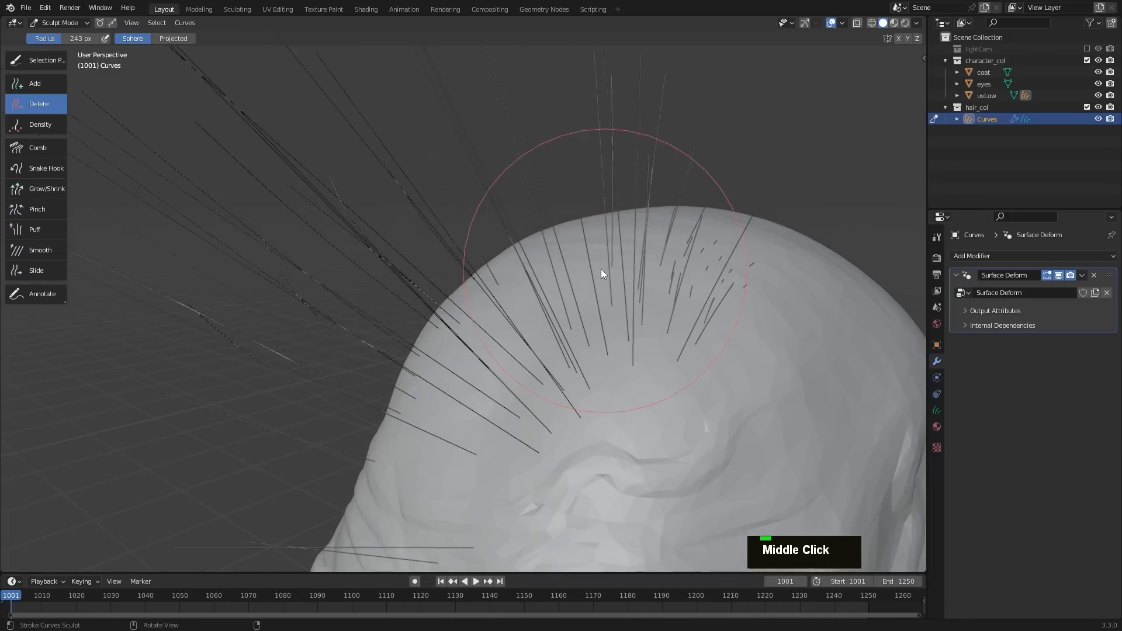
pyautogui.press('f')
pyautogui.doubleClick(549, 315)
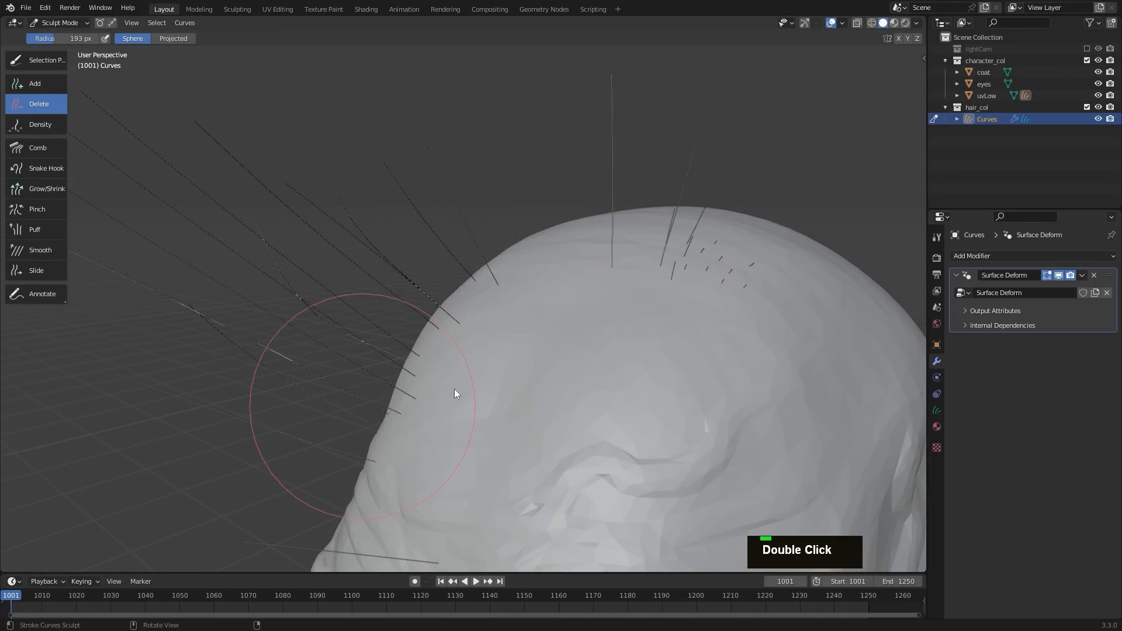
pyautogui.keyDown('ctrl'); pyautogui.moveTo(454, 388); pyautogui.dragTo(408, 366, button='middle'); pyautogui.keyUp('ctrl')
pyautogui.moveTo(454, 265)
pyautogui.mouseDown()
pyautogui.moveTo(437, 250)
pyautogui.moveTo(400, 279)
pyautogui.mouseUp()
pyautogui.moveTo(400, 280)
pyautogui.mouseDown(button='middle')
pyautogui.moveTo(679, 257)
pyautogui.moveTo(603, 285)
pyautogui.mouseUp(button='middle')
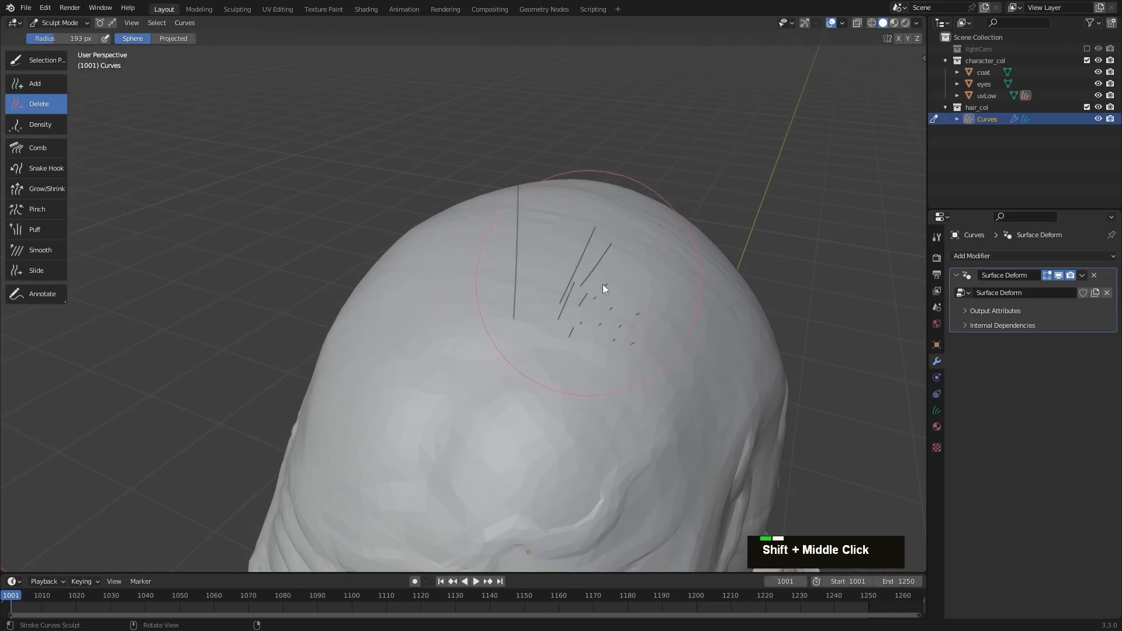
pyautogui.click(605, 288)
# Step: Add one hair on top of the head and move its root across the scalp with the Slide brush
pyautogui.click(47, 83)
pyautogui.doubleClick(545, 288)
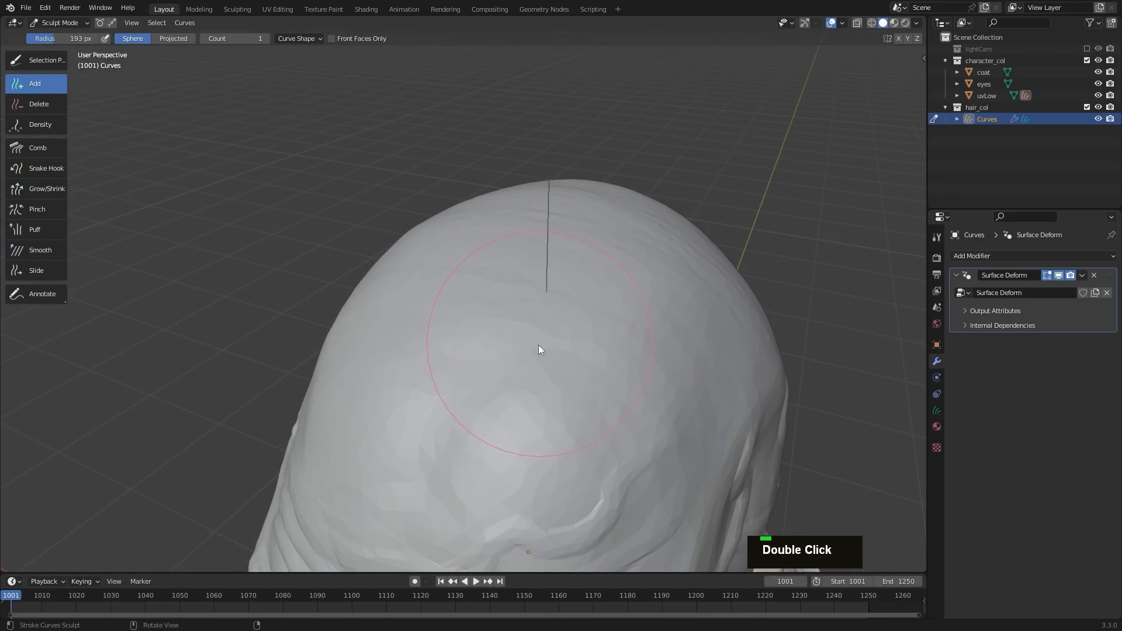
pyautogui.click(36, 270)
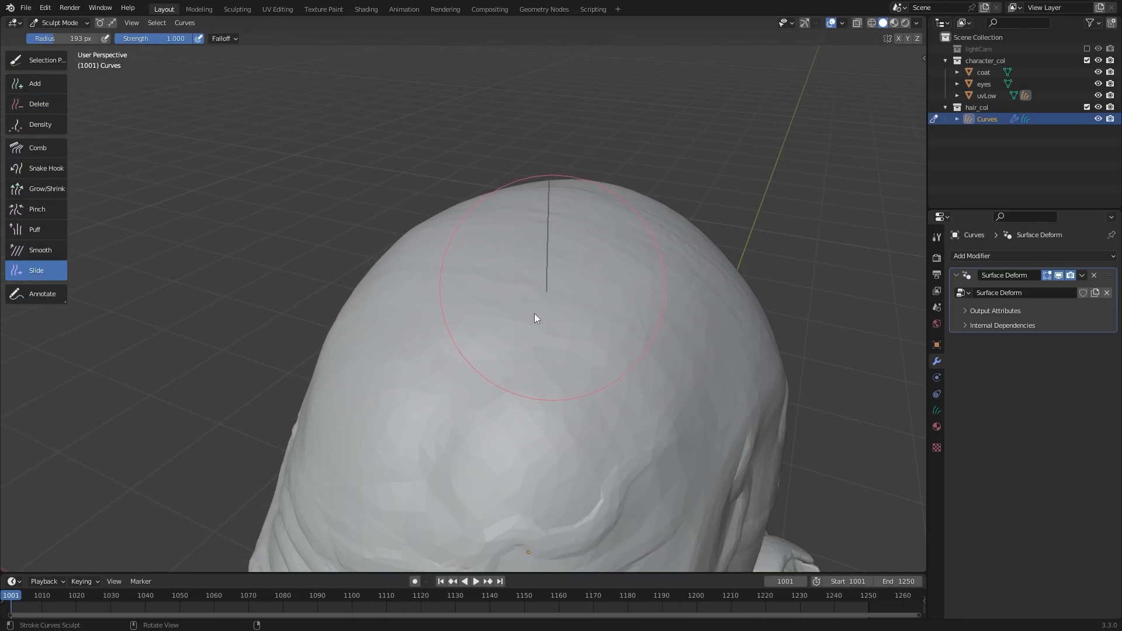
pyautogui.moveTo(490, 335); pyautogui.dragTo(487, 327)
pyautogui.moveTo(518, 309); pyautogui.dragTo(487, 323)
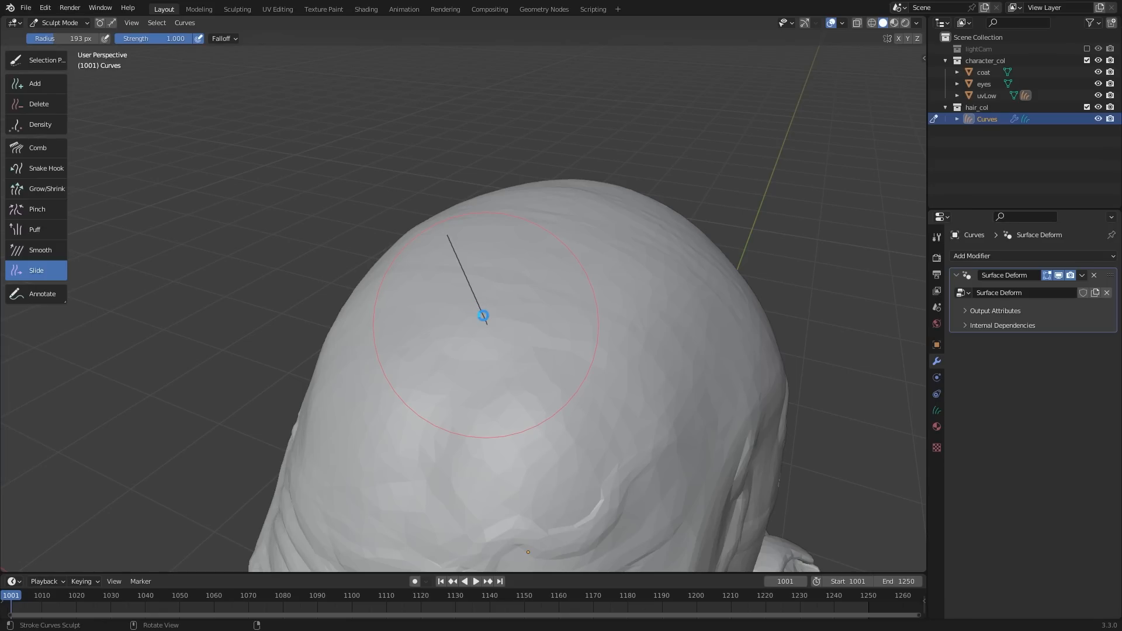
# Step: Undo the last slide stroke and delete the single hair
pyautogui.hotkey('ctrl', 'z')
pyautogui.click(44, 100)
pyautogui.moveTo(549, 257); pyautogui.dragTo(524, 288)
# Step: Set the Add brush radius to 187 px and place two single hairs on the top of the head
pyautogui.click(50, 86)
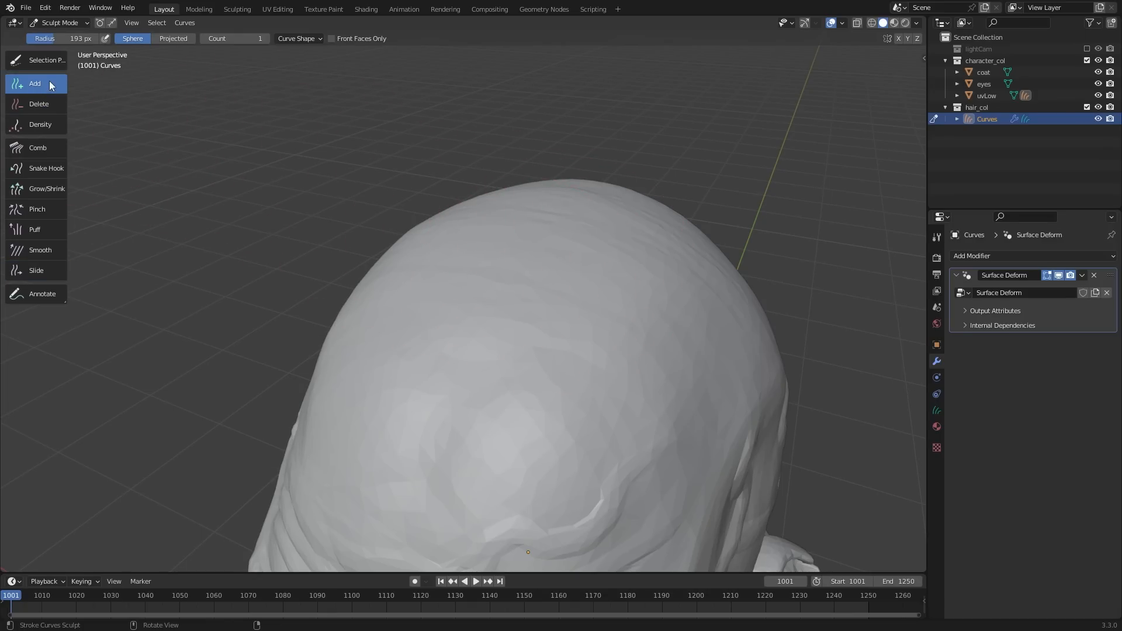
pyautogui.moveTo(516, 238)
pyautogui.keyDown('ctrl'); pyautogui.mouseDown(button='middle')
pyautogui.moveTo(497, 290)
pyautogui.moveTo(481, 264)
pyautogui.moveTo(509, 265)
pyautogui.mouseUp(button='middle'); pyautogui.keyUp('ctrl')
pyautogui.press('f')
pyautogui.click(479, 268)
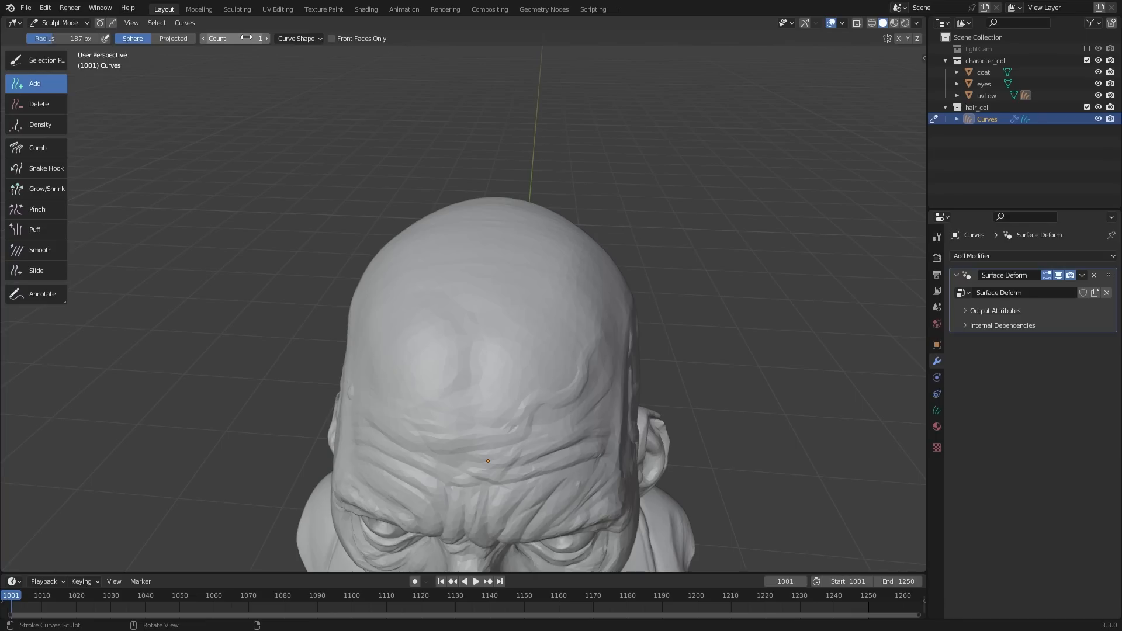
pyautogui.click(489, 267)
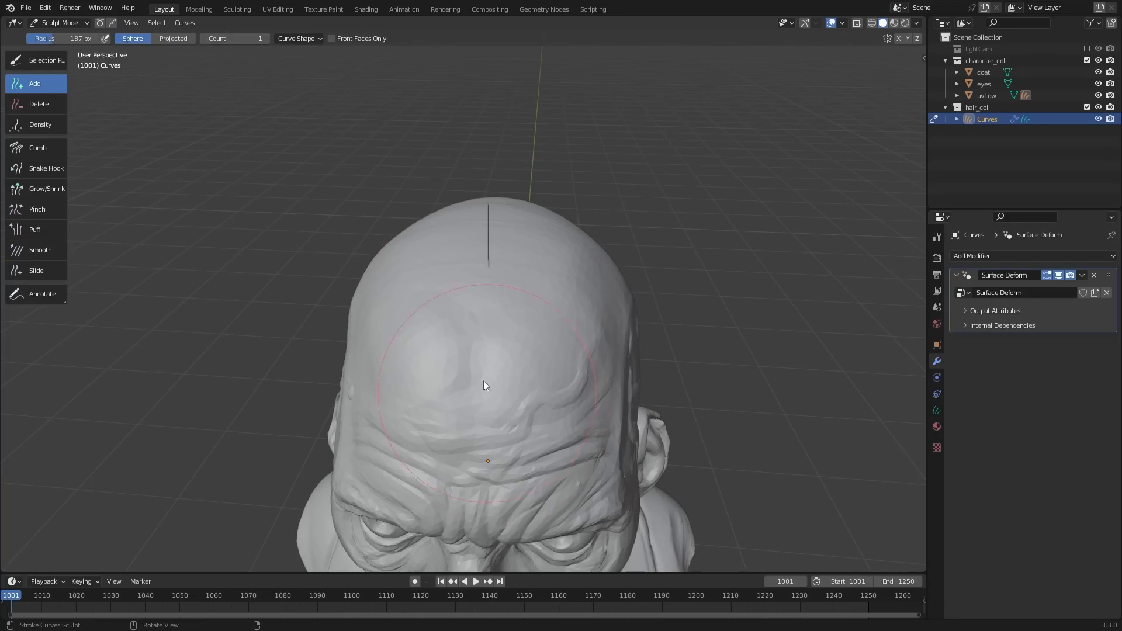
pyautogui.click(437, 291)
# Step: Set the Add brush count to 5 and add a batch of hairs on the scalp
pyautogui.moveTo(240, 39)
pyautogui.mouseDown()
pyautogui.moveTo(283, 38)
pyautogui.moveTo(200, 38)
pyautogui.mouseUp()
pyautogui.doubleClick(268, 37)
pyautogui.write('5')
pyautogui.press('Return')
pyautogui.click(552, 315)
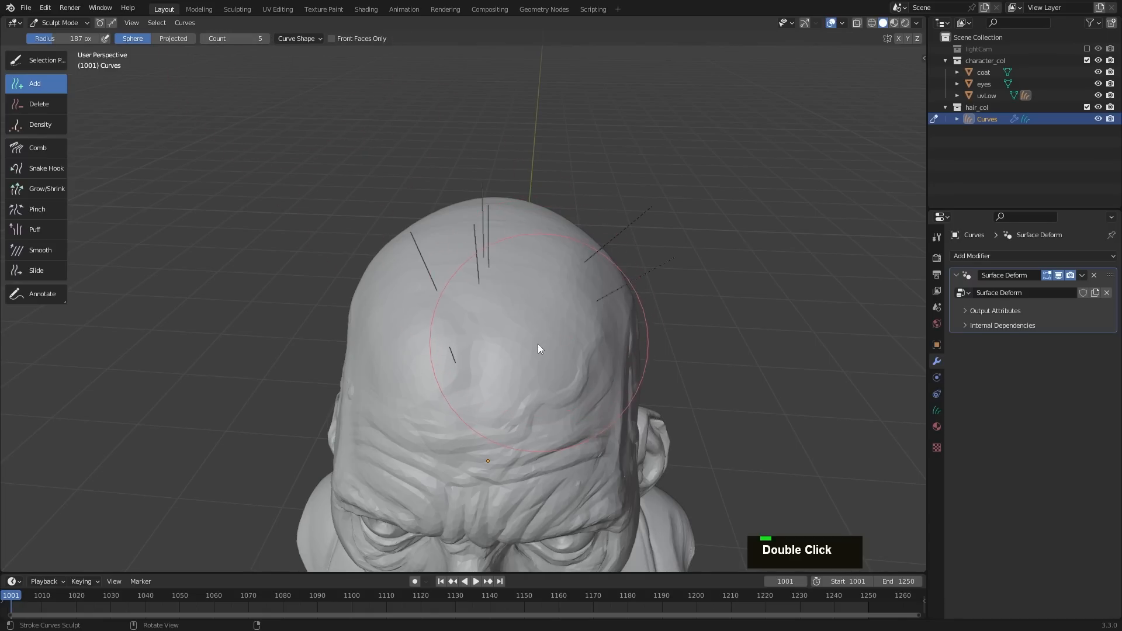
# Step: Reduce the Add brush radius to 72 px and place several tighter five-hair clusters around the top and back of the head
pyautogui.moveTo(538, 344)
pyautogui.mouseDown(button='middle')
pyautogui.moveTo(536, 331)
pyautogui.moveTo(419, 272)
pyautogui.mouseUp(button='middle')
pyautogui.press('f')
pyautogui.click(438, 287)
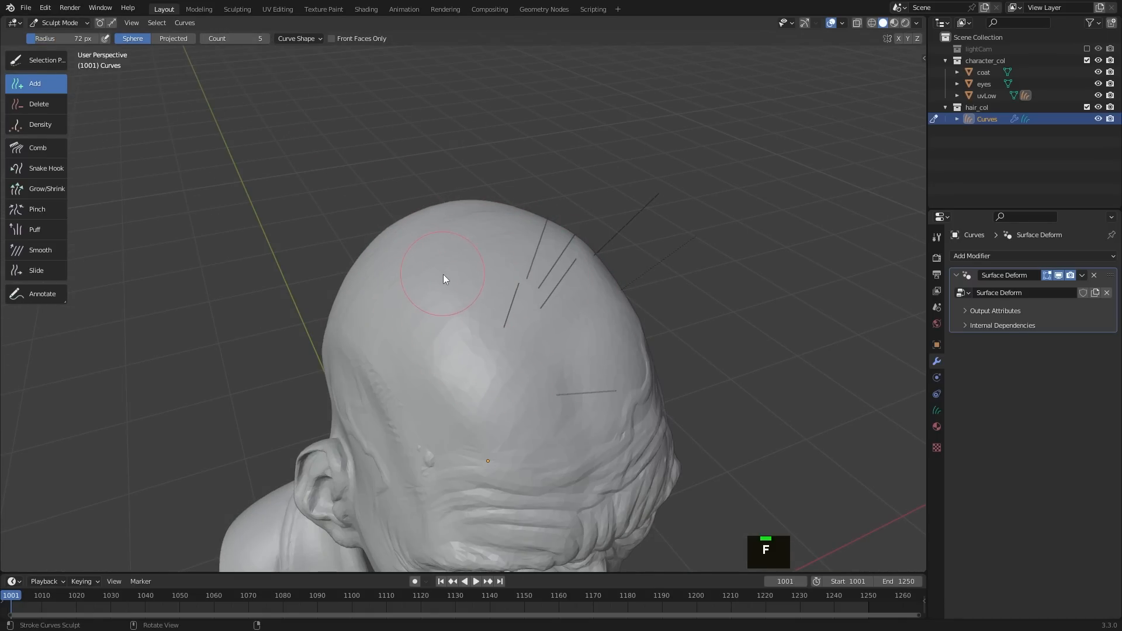
pyautogui.doubleClick(443, 275)
pyautogui.moveTo(444, 312); pyautogui.dragTo(532, 328, button='middle')
pyautogui.click(455, 316)
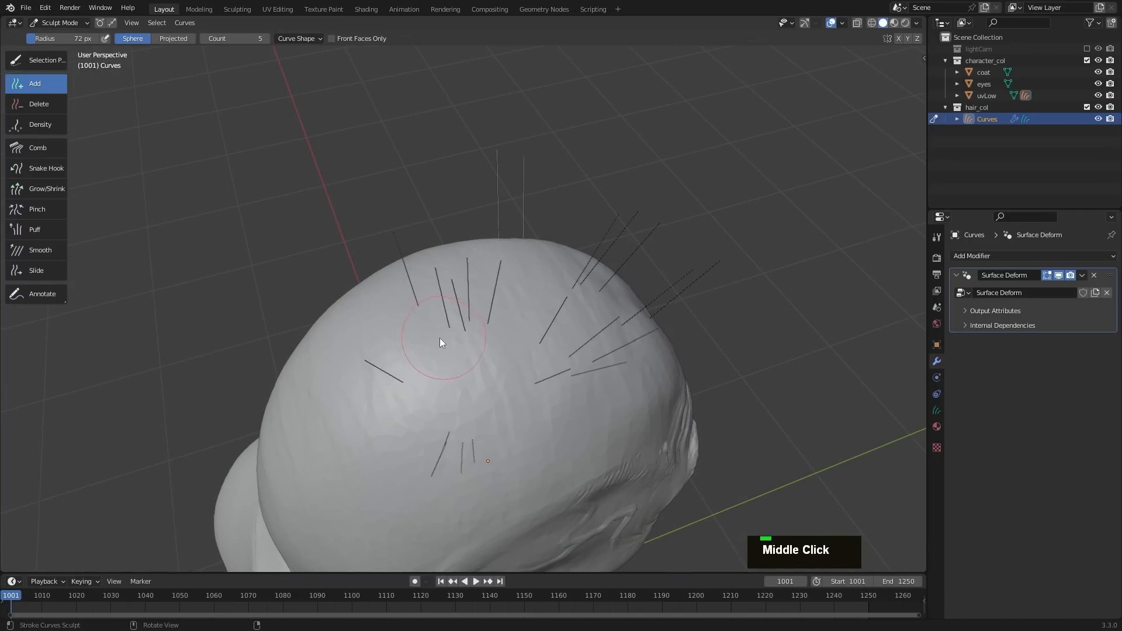
pyautogui.moveTo(455, 336); pyautogui.dragTo(430, 359, button='middle')
pyautogui.click(409, 377)
pyautogui.doubleClick(391, 253)
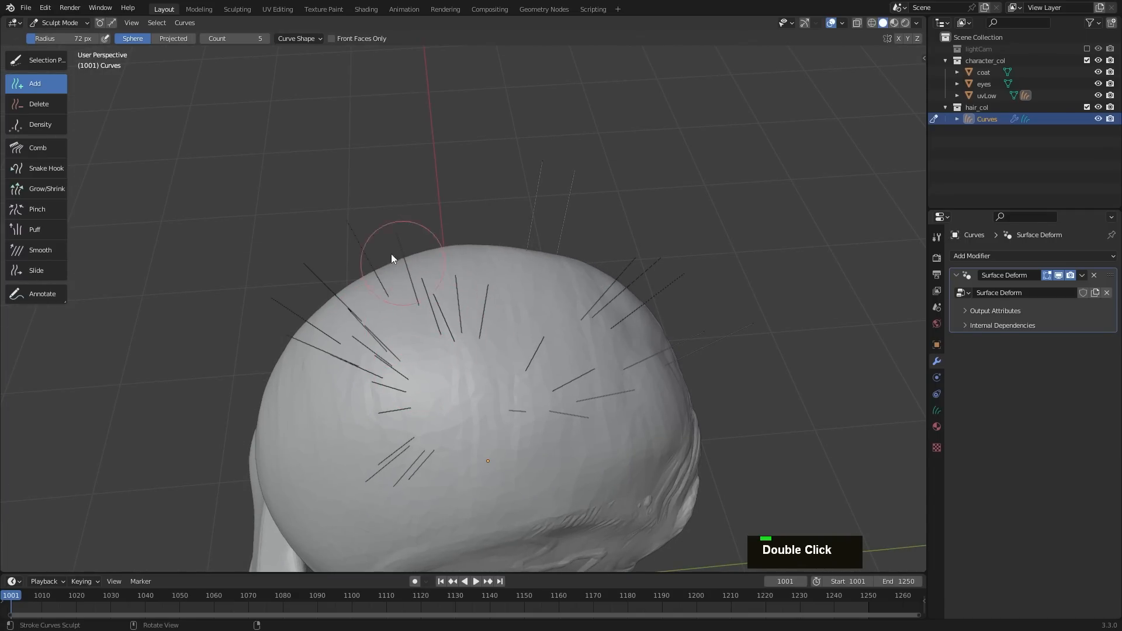
# Step: Comb the hairs on top of the head toward the forehead with the Comb brush at a 242 px radius
pyautogui.moveTo(483, 331); pyautogui.dragTo(470, 255, button='middle')
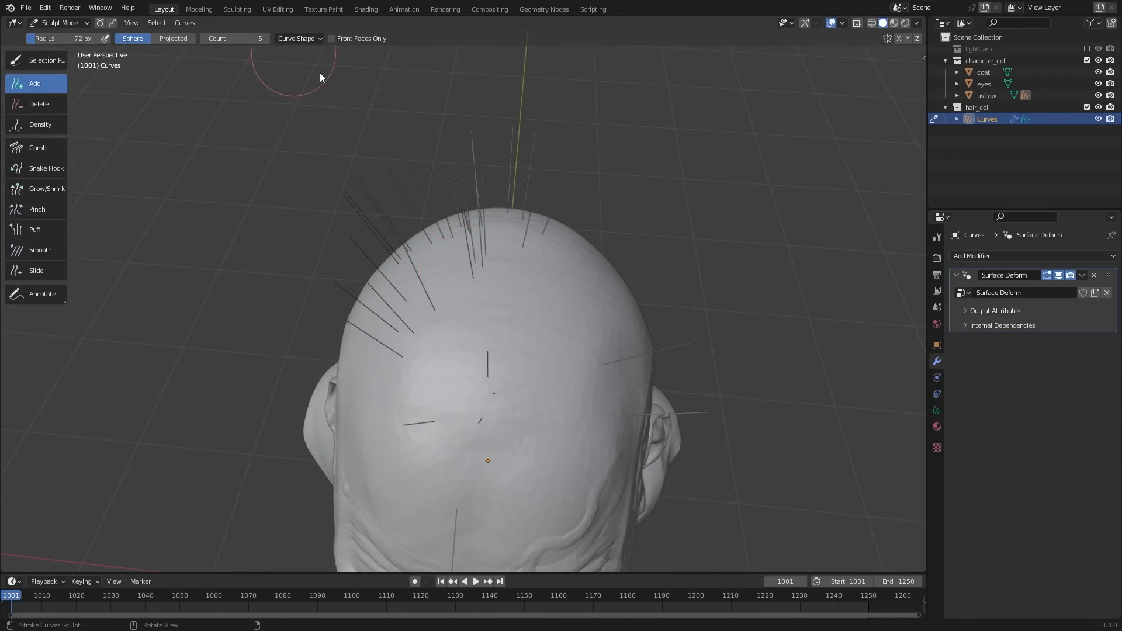
pyautogui.moveTo(531, 206)
pyautogui.mouseDown(button='middle')
pyautogui.moveTo(452, 172)
pyautogui.moveTo(532, 198)
pyautogui.moveTo(504, 217)
pyautogui.moveTo(496, 244)
pyautogui.moveTo(523, 275)
pyautogui.mouseUp(button='middle')
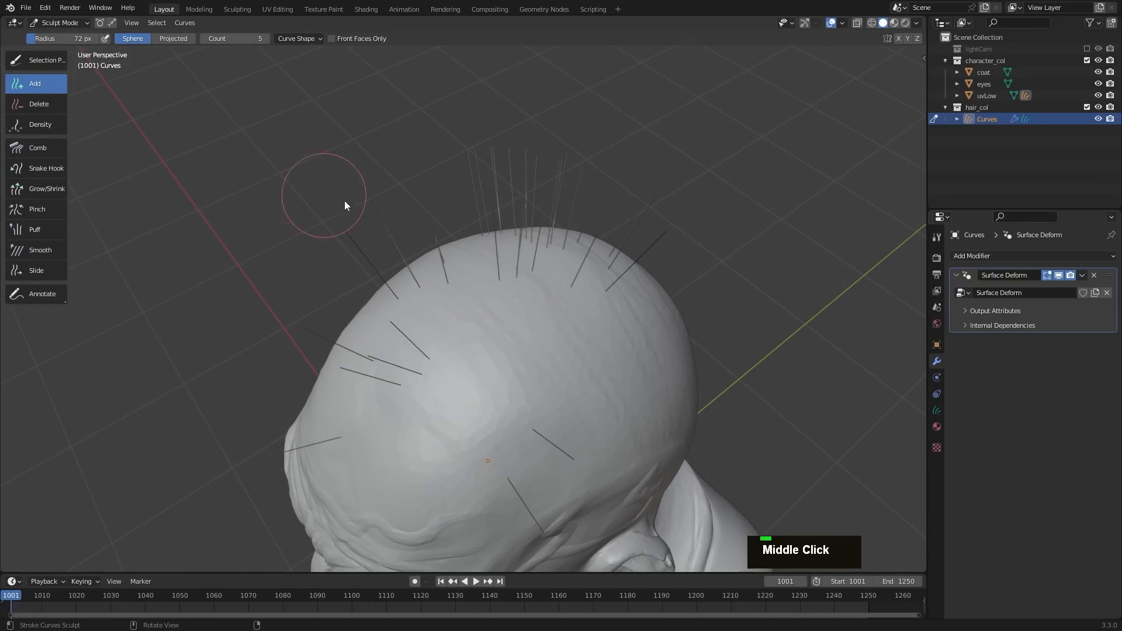
pyautogui.click(38, 148)
pyautogui.press('f')
pyautogui.click(559, 171)
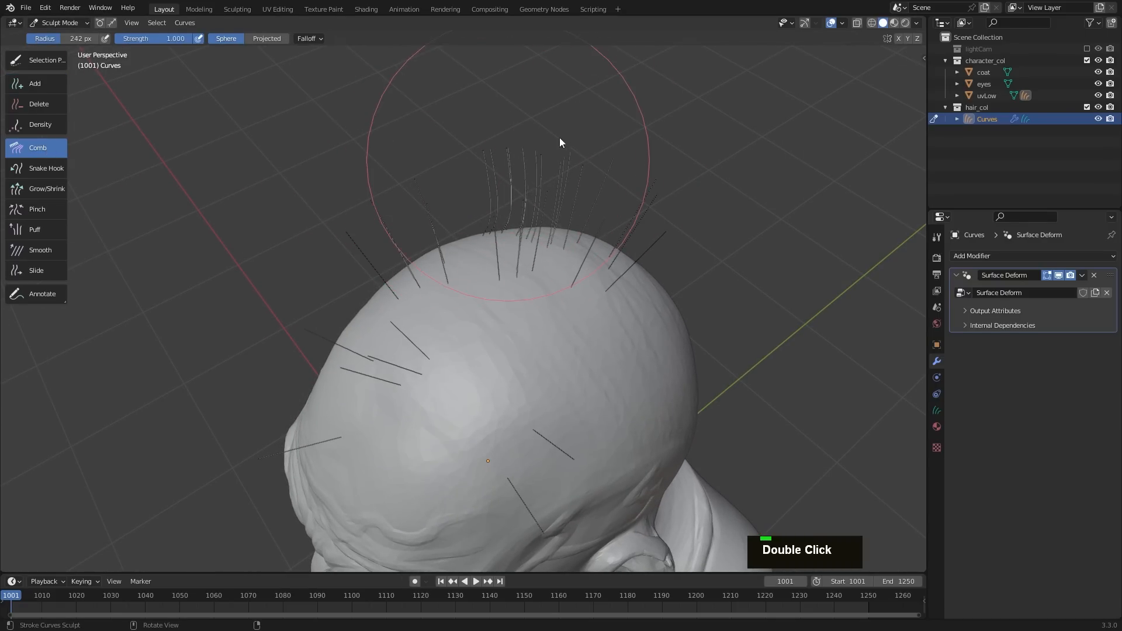
pyautogui.moveTo(560, 138)
pyautogui.mouseDown()
pyautogui.moveTo(619, 219)
pyautogui.moveTo(561, 211)
pyautogui.moveTo(544, 187)
pyautogui.moveTo(502, 192)
pyautogui.moveTo(500, 143)
pyautogui.mouseUp()
# Step: Reduce the Comb radius to 205 px and comb more of the hairs around the crown
pyautogui.press('f')
pyautogui.click(531, 218)
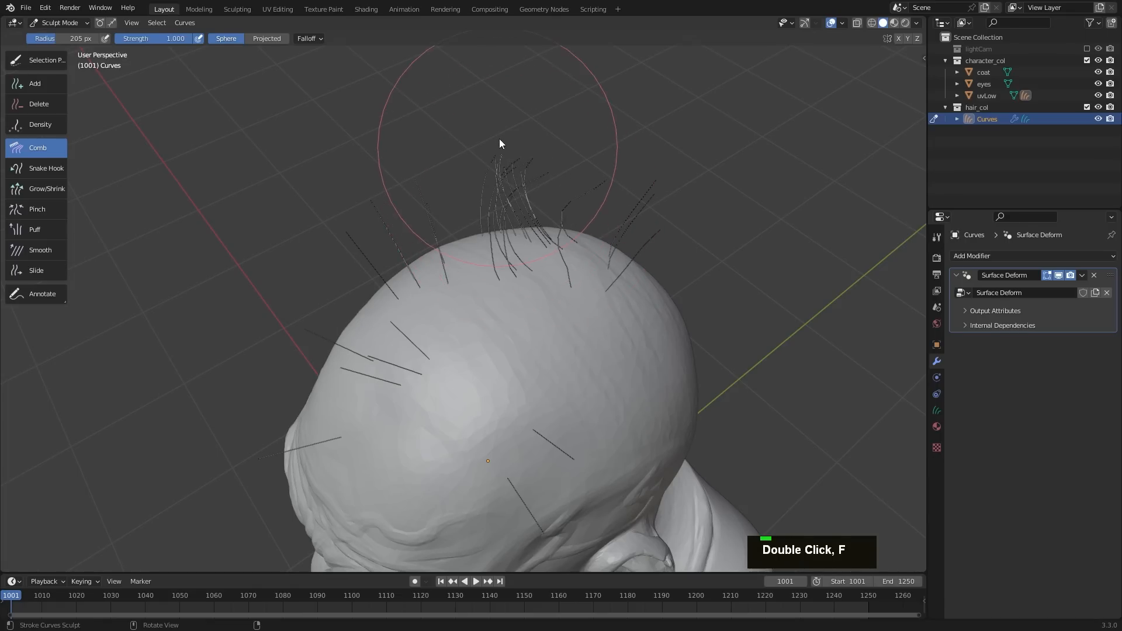
pyautogui.moveTo(501, 142)
pyautogui.mouseDown(button='middle')
pyautogui.moveTo(496, 233)
pyautogui.moveTo(596, 255)
pyautogui.moveTo(547, 236)
pyautogui.mouseUp(button='middle')
pyautogui.moveTo(485, 226)
pyautogui.mouseDown()
pyautogui.moveTo(449, 220)
pyautogui.moveTo(405, 184)
pyautogui.mouseUp()
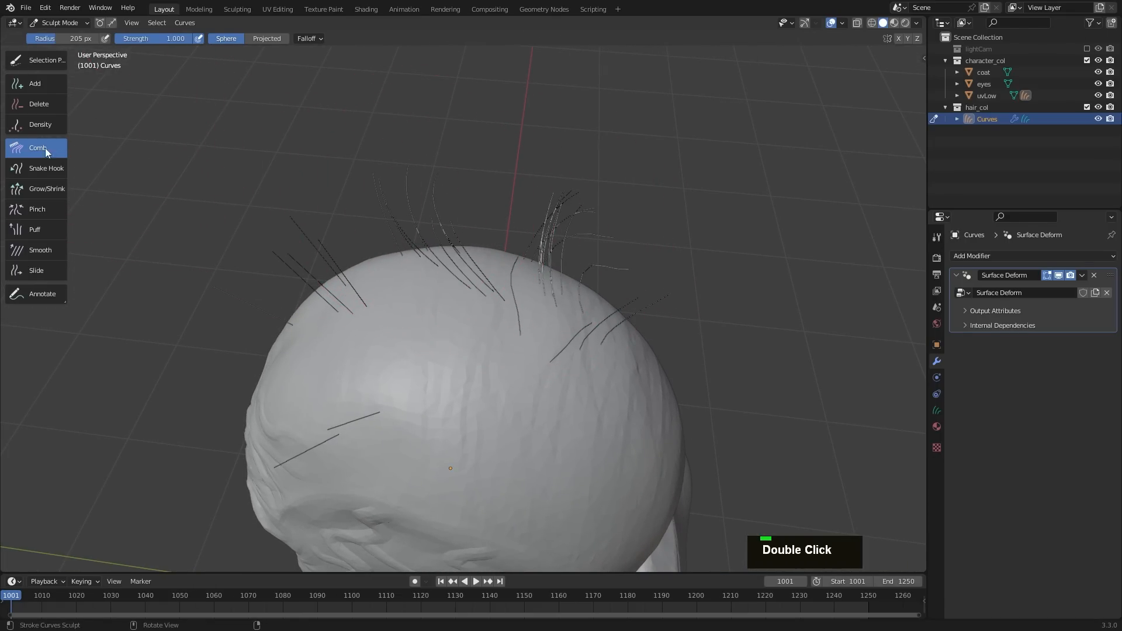
# Step: Lengthen the hairs at the top front of the head with the Grow/Shrink brush
pyautogui.click(47, 188)
pyautogui.moveTo(429, 221)
pyautogui.mouseDown()
pyautogui.moveTo(530, 250)
pyautogui.moveTo(495, 245)
pyautogui.mouseUp()
pyautogui.moveTo(495, 245)
pyautogui.mouseDown(button='middle')
pyautogui.moveTo(377, 240)
pyautogui.moveTo(191, 189)
pyautogui.moveTo(166, 153)
pyautogui.mouseUp(button='middle')
# Step: Place two more five-hair clusters on top of the head with the Add brush at a 132 px radius
pyautogui.click(47, 84)
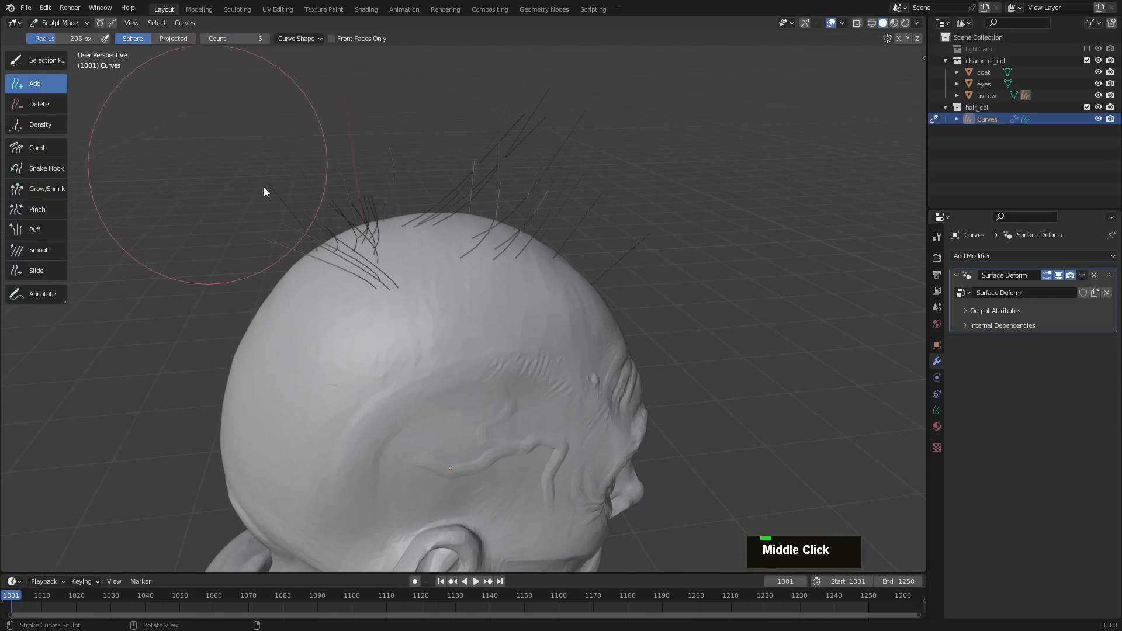
pyautogui.moveTo(430, 216); pyautogui.dragTo(424, 227, button='middle')
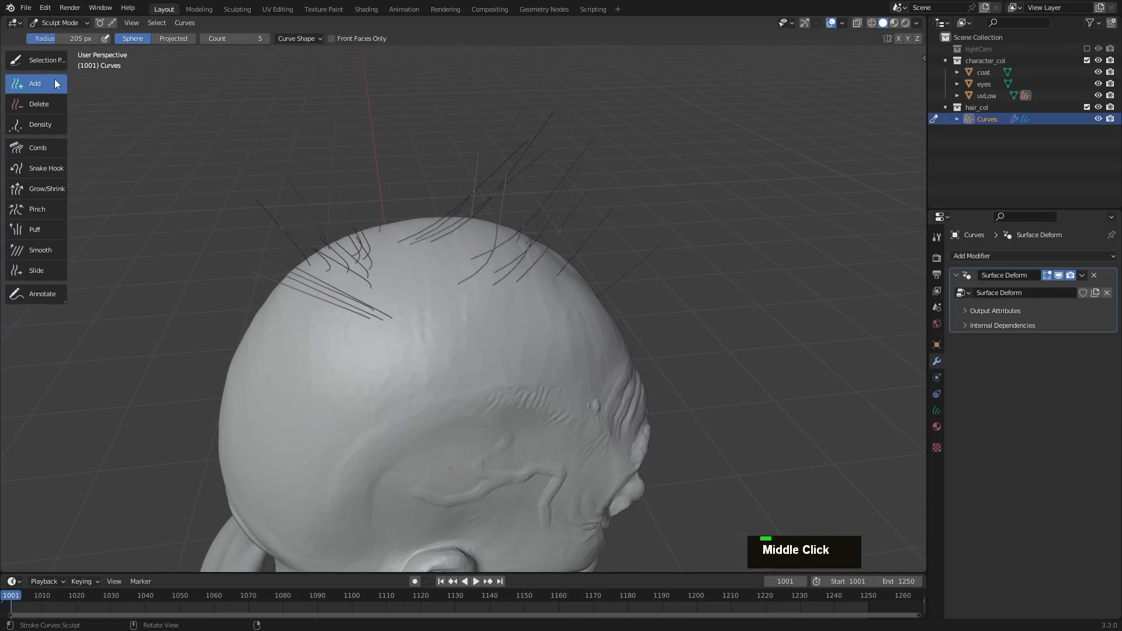
pyautogui.click(300, 39)
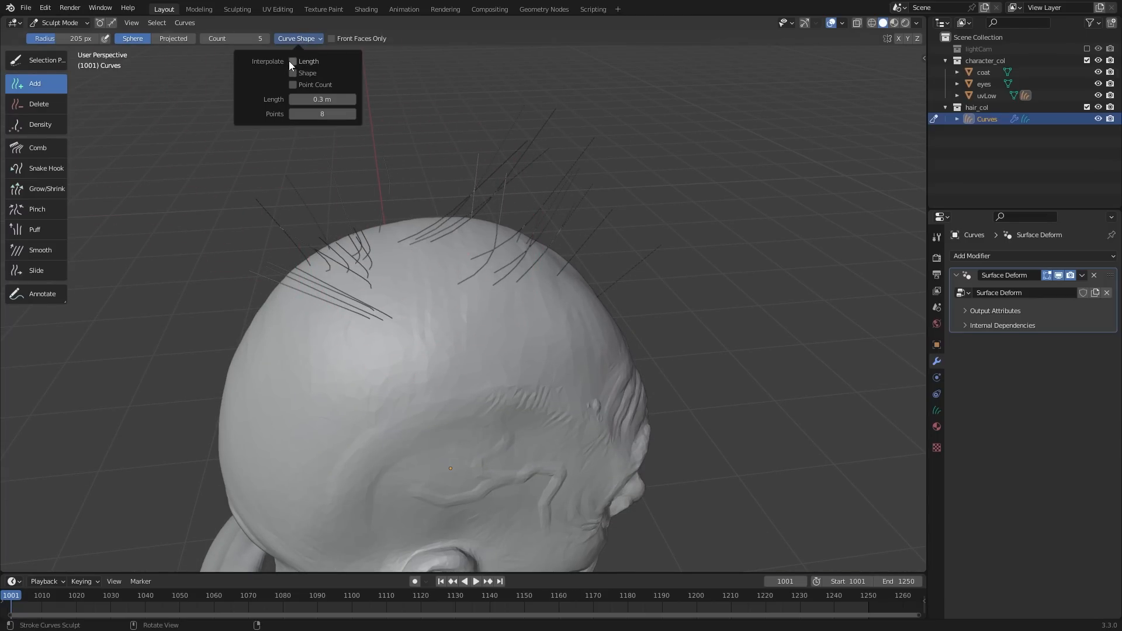
pyautogui.press('f')
pyautogui.moveTo(479, 262); pyautogui.dragTo(461, 300, button='middle')
pyautogui.click(393, 288)
pyautogui.click(441, 295)
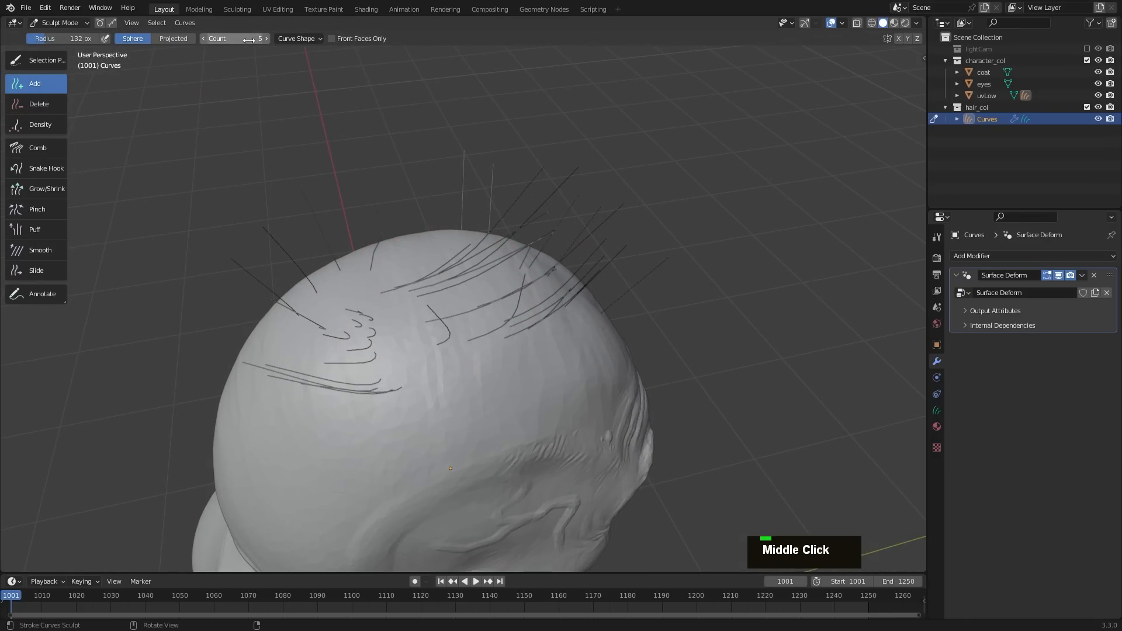
# Step: Set the Add brush count to 1 and undo the last two hair clusters
pyautogui.moveTo(249, 40); pyautogui.dragTo(226, 40)
pyautogui.hotkey('ctrl', 'z')
pyautogui.moveTo(462, 293)
pyautogui.mouseDown(button='middle')
pyautogui.moveTo(502, 285)
pyautogui.moveTo(401, 336)
pyautogui.mouseUp(button='middle')
pyautogui.hotkey('ctrl', 'z')
# Step: Reduce the Add radius to 75 px and place individual hairs around the crown and both sides of the head
pyautogui.press('f')
pyautogui.doubleClick(454, 278)
pyautogui.click(459, 360)
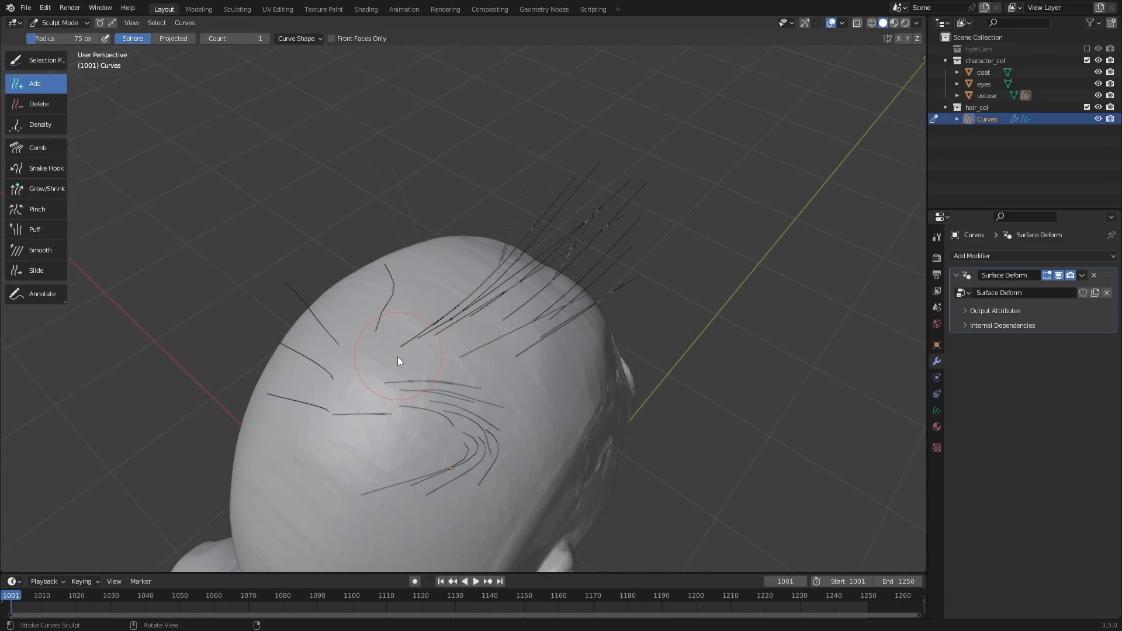
pyautogui.click(350, 329)
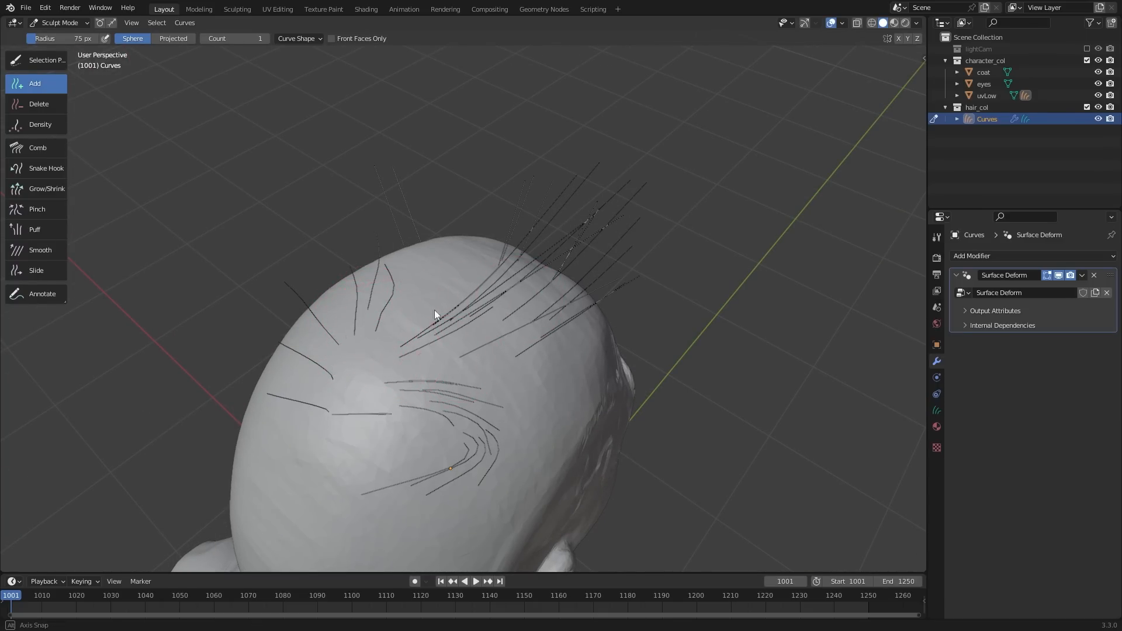
pyautogui.moveTo(434, 310); pyautogui.dragTo(681, 294, button='middle')
pyautogui.click(467, 253)
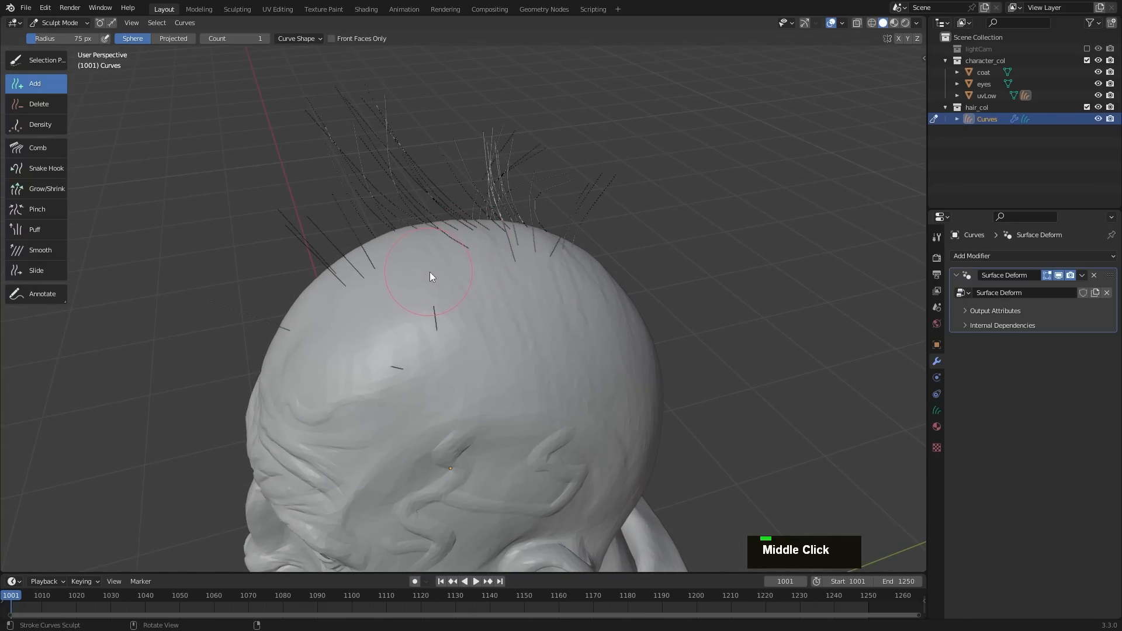
pyautogui.click(396, 295)
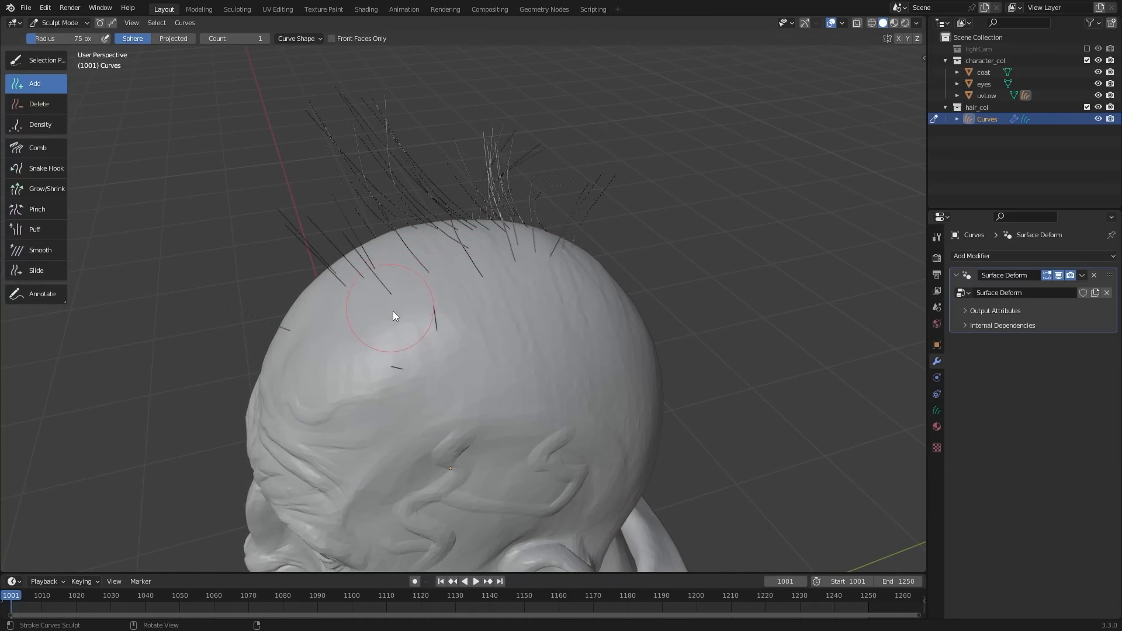
# Step: Set the Add brush's curve length to 2 m and place one long hair on the side of the head
pyautogui.click(299, 38)
pyautogui.doubleClick(294, 61)
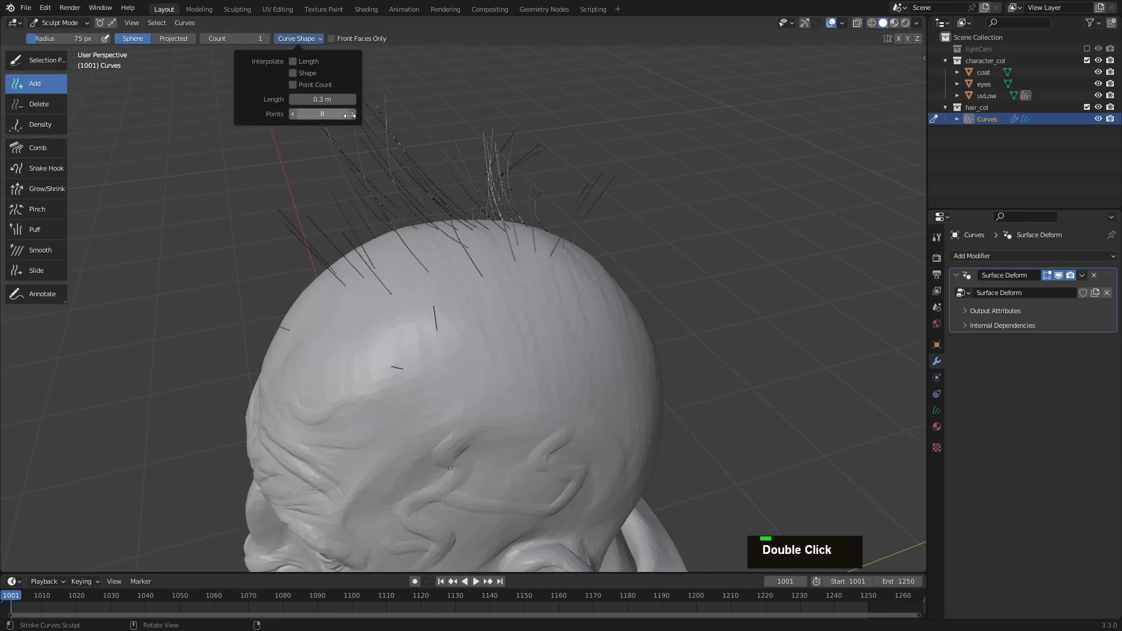
pyautogui.doubleClick(323, 100)
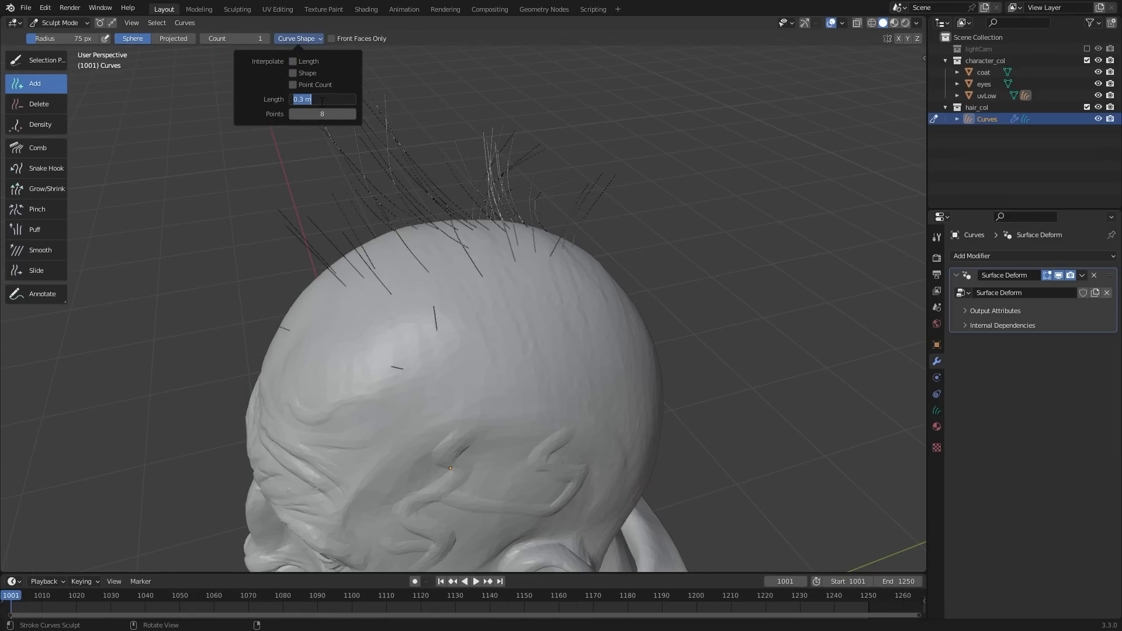
pyautogui.write('1')
pyautogui.press('Return')
pyautogui.click(513, 334)
pyautogui.keyDown('ctrl'); pyautogui.moveTo(583, 255); pyautogui.dragTo(348, 120, button='middle'); pyautogui.keyUp('ctrl')
# Step: Set the Add brush's curve length to 0.1 m
pyautogui.click(297, 38)
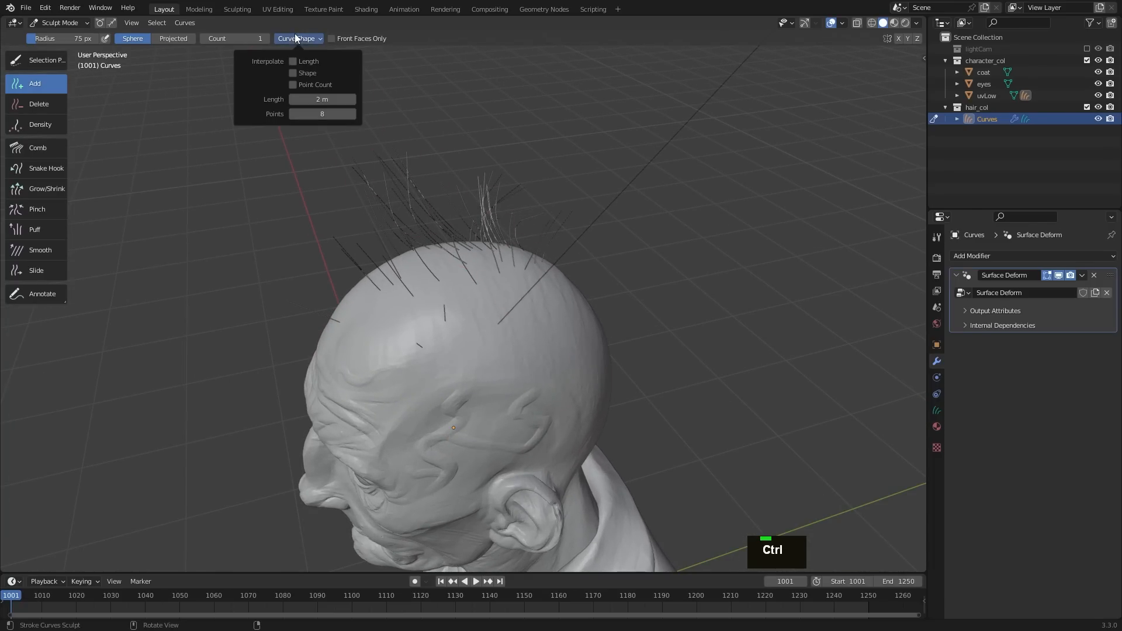
pyautogui.doubleClick(321, 98)
pyautogui.write('1')
pyautogui.press('Return')
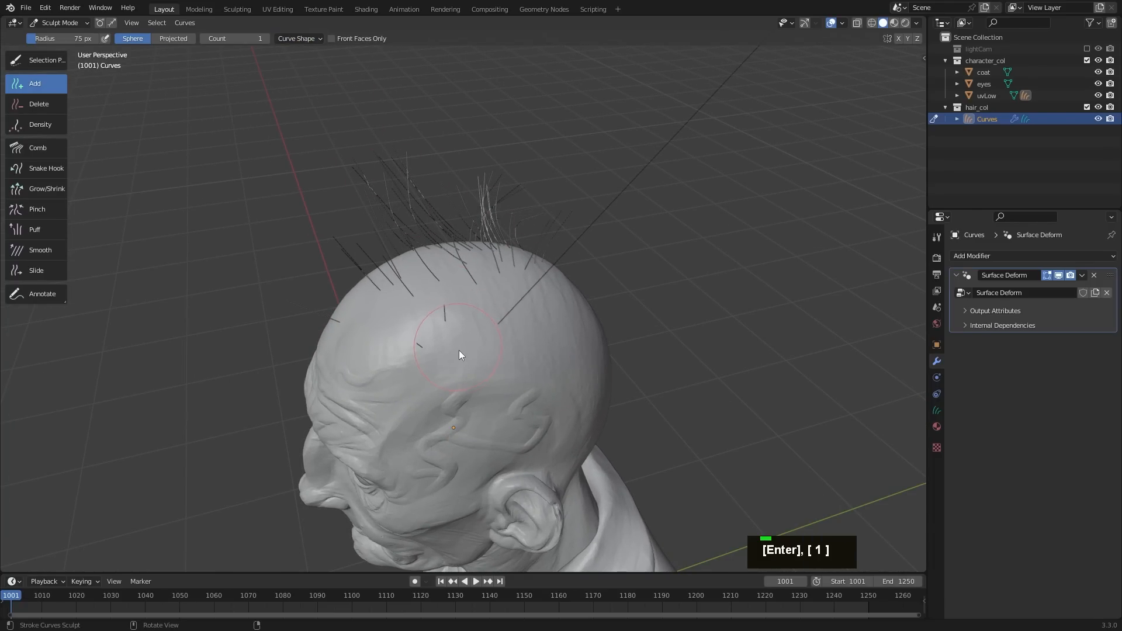
pyautogui.moveTo(466, 305)
pyautogui.mouseDown(button='middle')
pyautogui.moveTo(549, 296)
pyautogui.moveTo(479, 295)
pyautogui.mouseUp(button='middle')
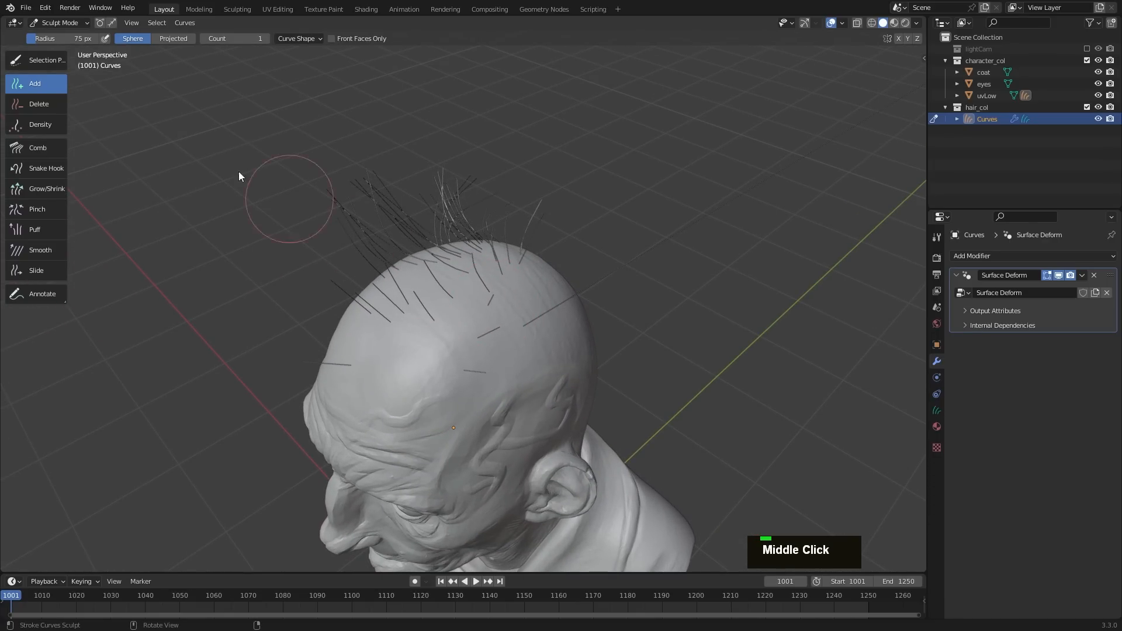
# Step: Enable length interpolation for the Add brush and paint a row of hairs beside the long hair
pyautogui.click(291, 37)
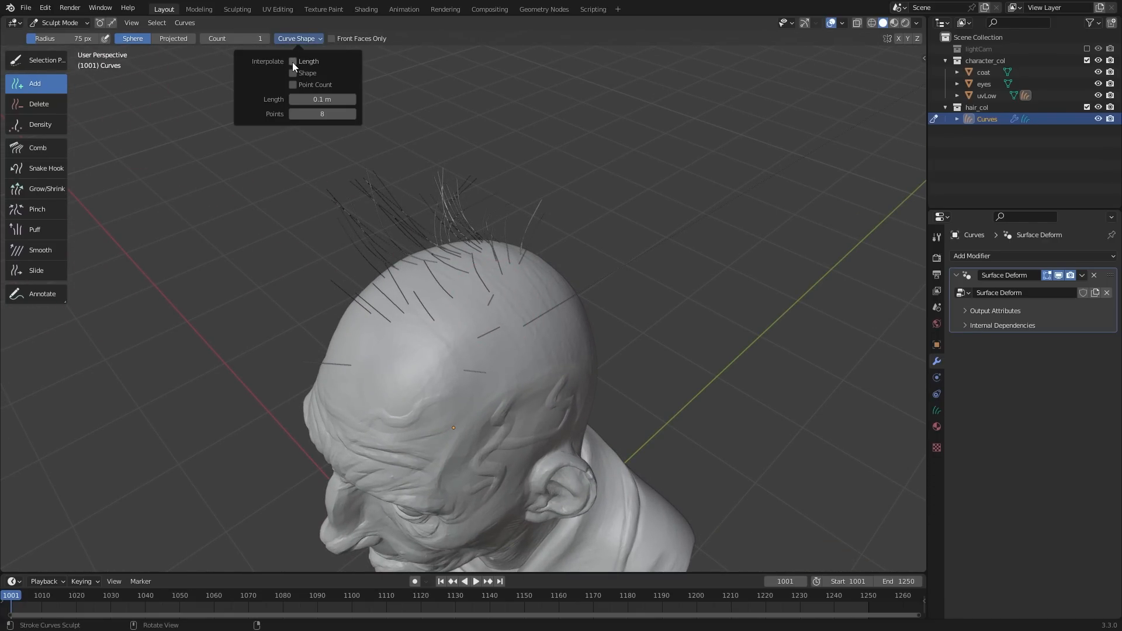
pyautogui.click(293, 61)
pyautogui.moveTo(472, 249); pyautogui.dragTo(513, 328, button='middle')
pyautogui.moveTo(512, 328)
pyautogui.mouseDown()
pyautogui.moveTo(490, 315)
pyautogui.moveTo(499, 317)
pyautogui.mouseUp()
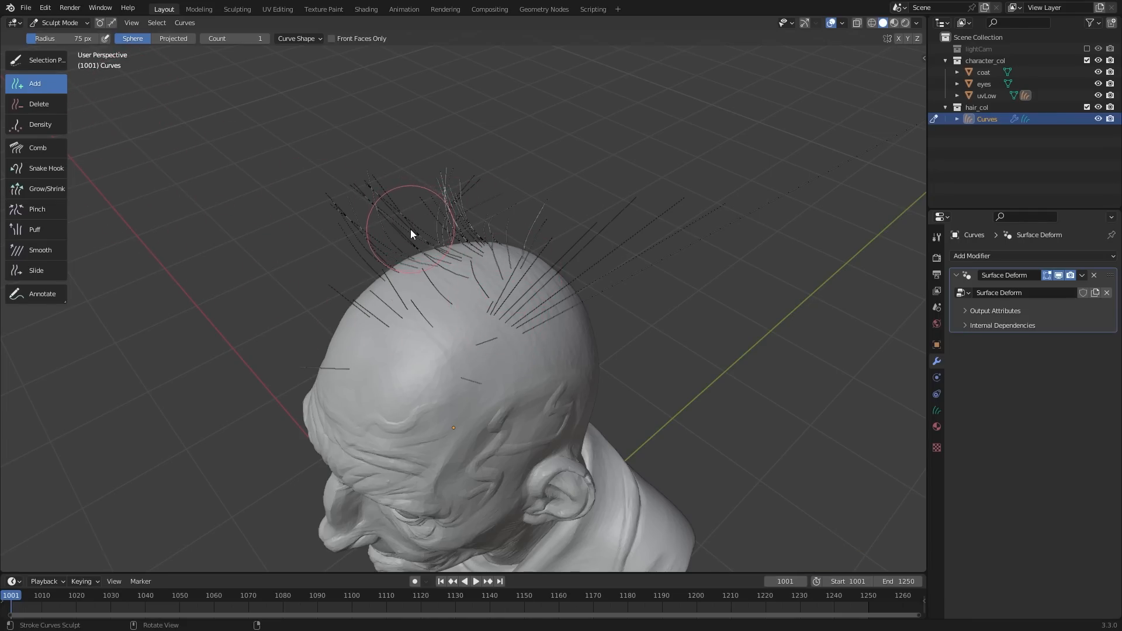
# Step: Examine the Add brush's full settings, including count, interpolation options and points per curve
pyautogui.press('n')
pyautogui.click(921, 85)
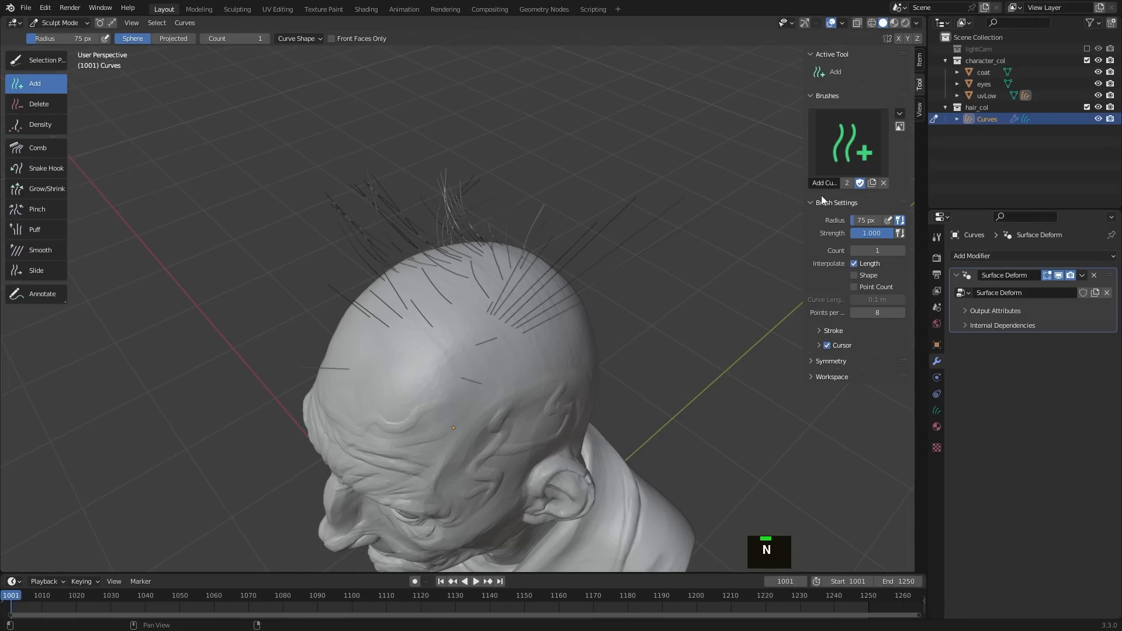
pyautogui.middleClick(832, 331)
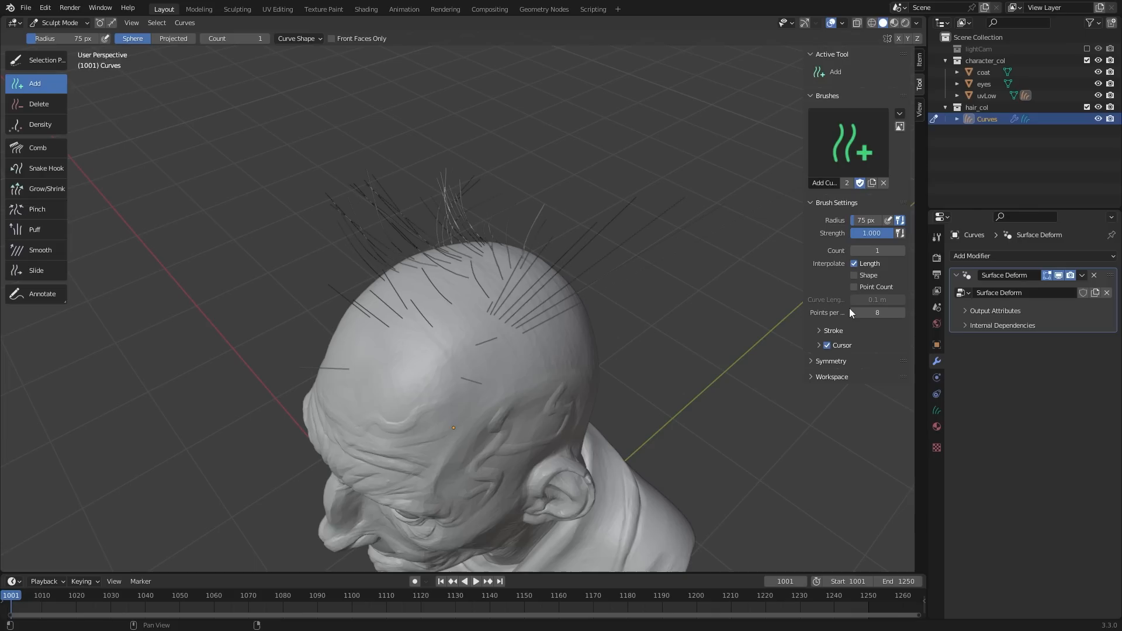
pyautogui.press('n')
# Step: Turn on X symmetry and add mirrored single hairs across the upper forehead with the Add brush
pyautogui.moveTo(725, 297)
pyautogui.mouseDown(button='middle')
pyautogui.moveTo(611, 248)
pyautogui.moveTo(543, 283)
pyautogui.moveTo(529, 272)
pyautogui.mouseUp(button='middle')
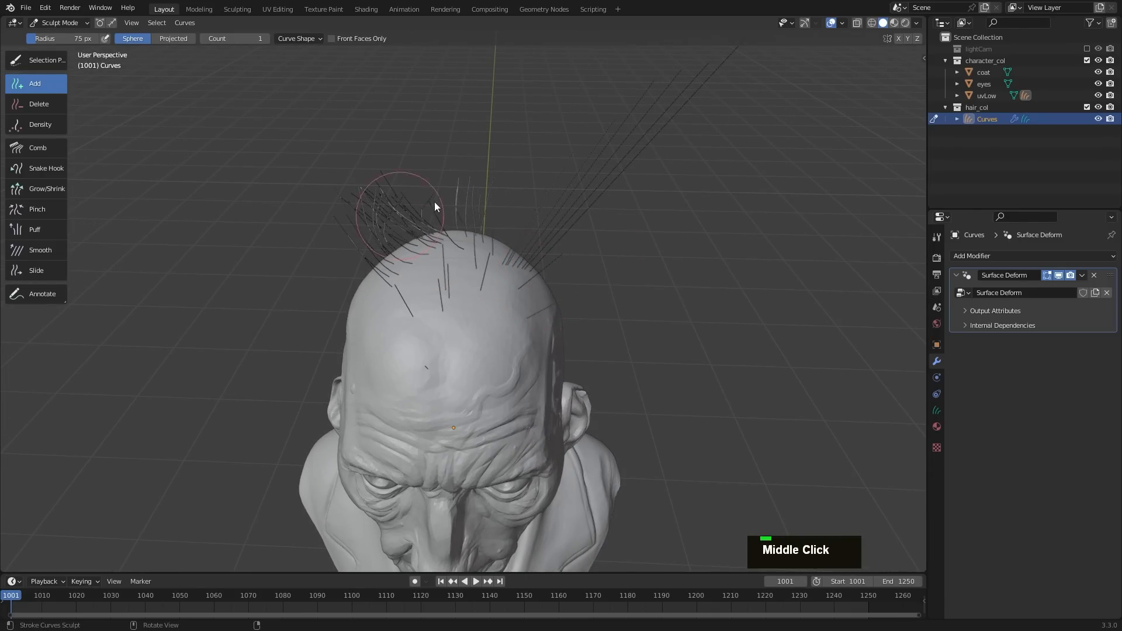
pyautogui.click(899, 39)
pyautogui.keyDown('shift'); pyautogui.moveTo(504, 335); pyautogui.dragTo(482, 293, button='middle'); pyautogui.keyUp('shift')
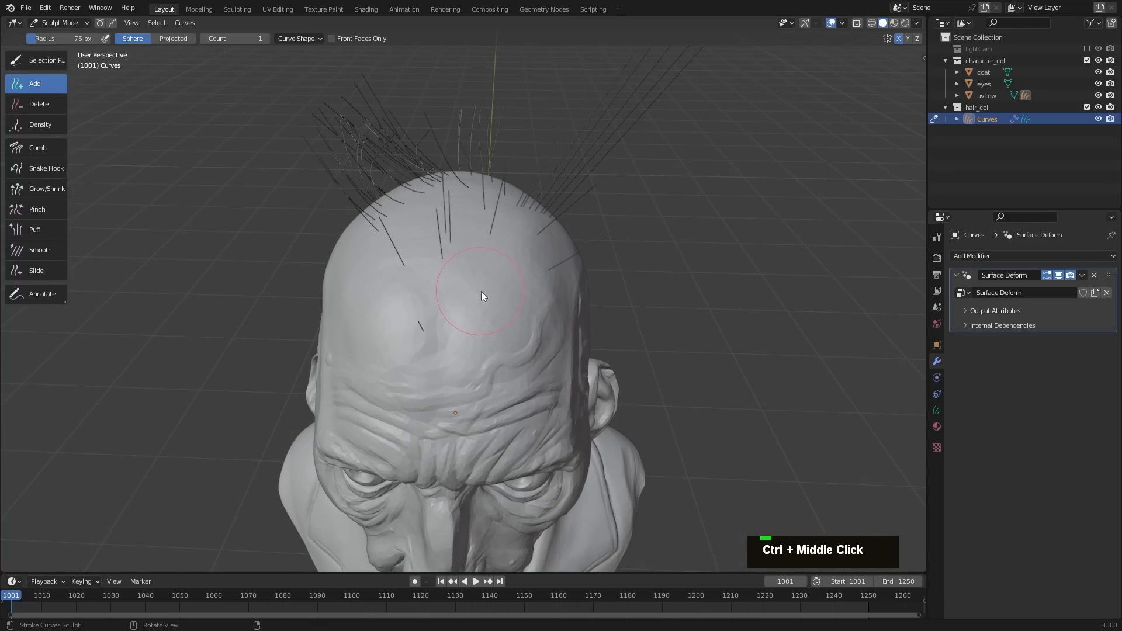
pyautogui.click(491, 320)
pyautogui.click(515, 352)
pyautogui.click(486, 374)
pyautogui.click(470, 345)
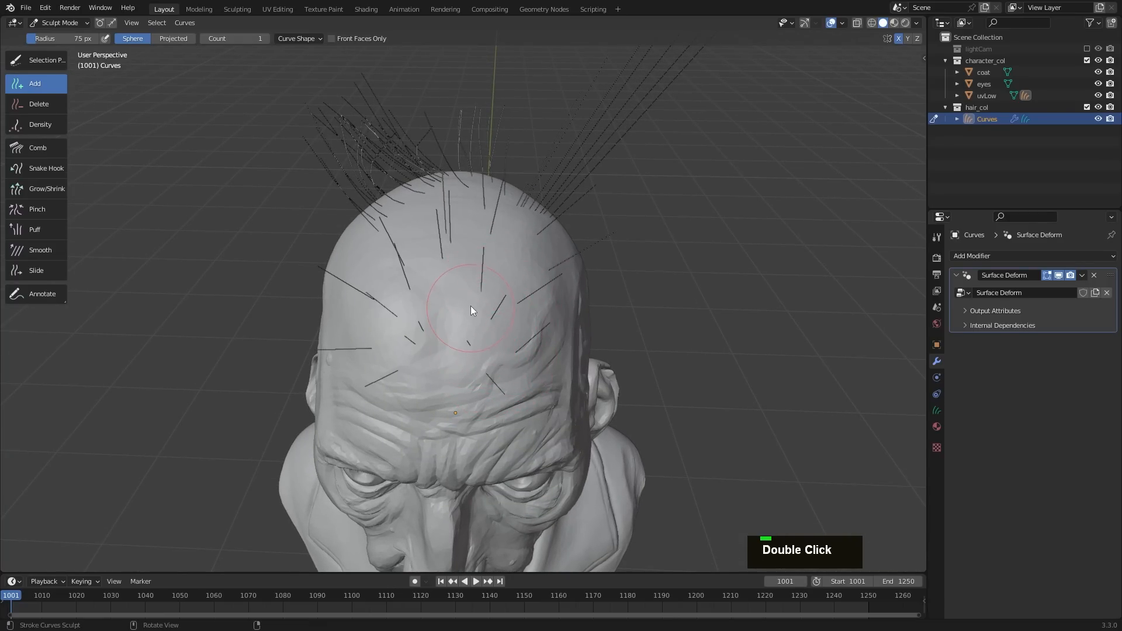
pyautogui.click(510, 271)
pyautogui.click(521, 266)
# Step: Add a few more mirrored hairs lower on the forehead, just above the wrinkles
pyautogui.moveTo(525, 266); pyautogui.dragTo(546, 246, button='middle')
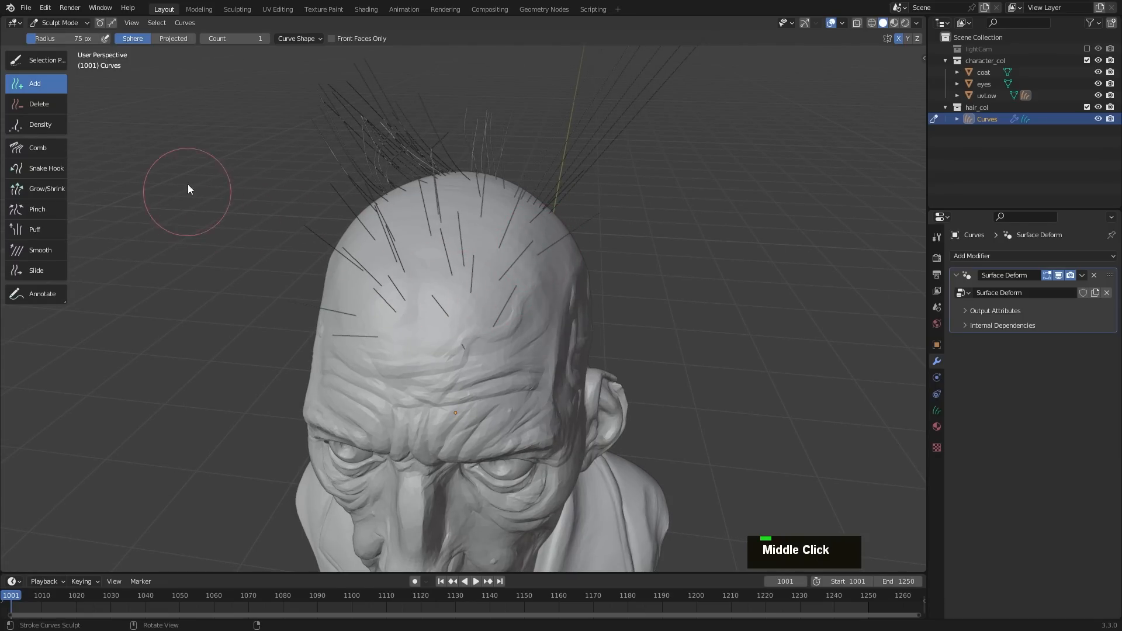
pyautogui.click(440, 364)
pyautogui.click(486, 363)
pyautogui.click(502, 338)
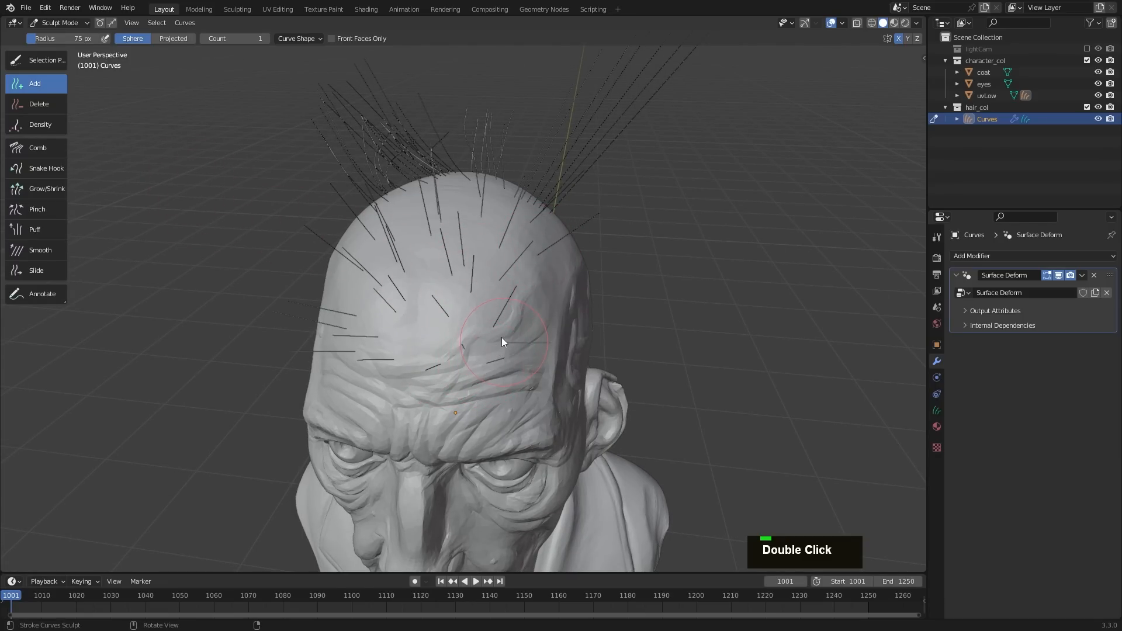
# Step: Turn off X symmetry and comb the forehead hairs outward to both sides with the Comb brush at a 221 px radius
pyautogui.click(30, 151)
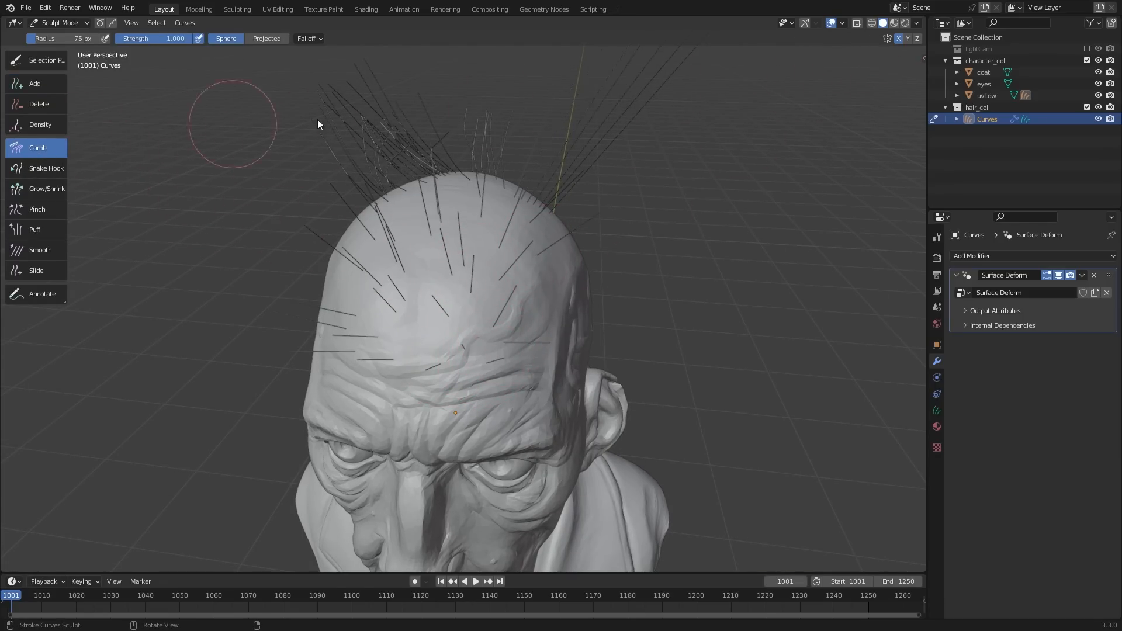
pyautogui.moveTo(558, 275); pyautogui.dragTo(491, 229, button='middle')
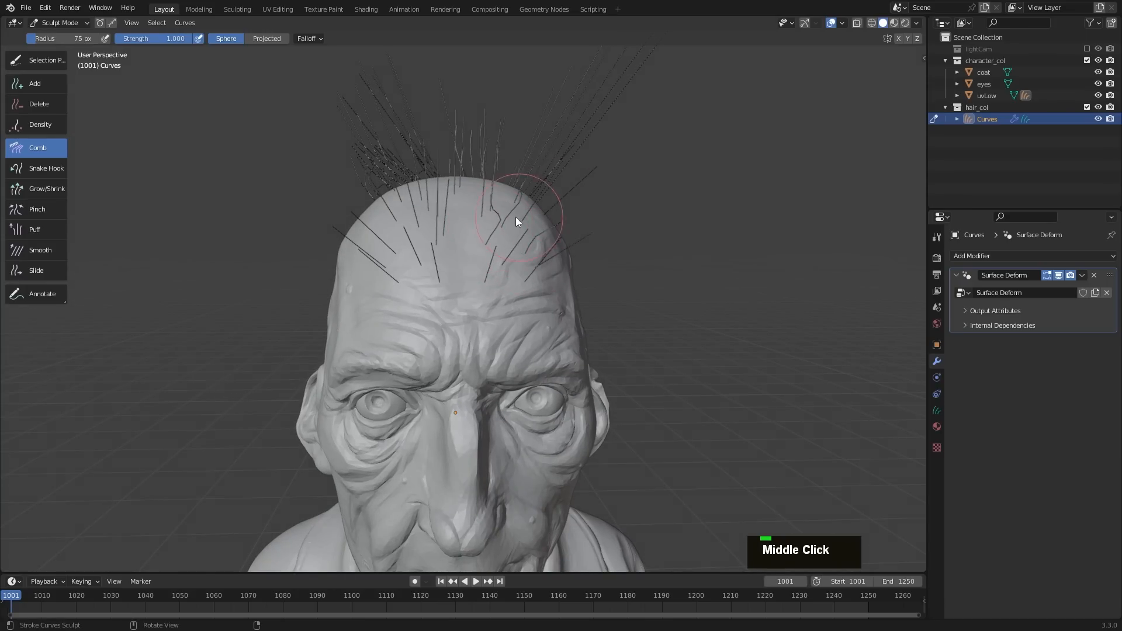
pyautogui.press('f')
pyautogui.click(602, 215)
pyautogui.moveTo(510, 215)
pyautogui.mouseDown()
pyautogui.moveTo(647, 204)
pyautogui.moveTo(696, 227)
pyautogui.moveTo(602, 219)
pyautogui.mouseUp()
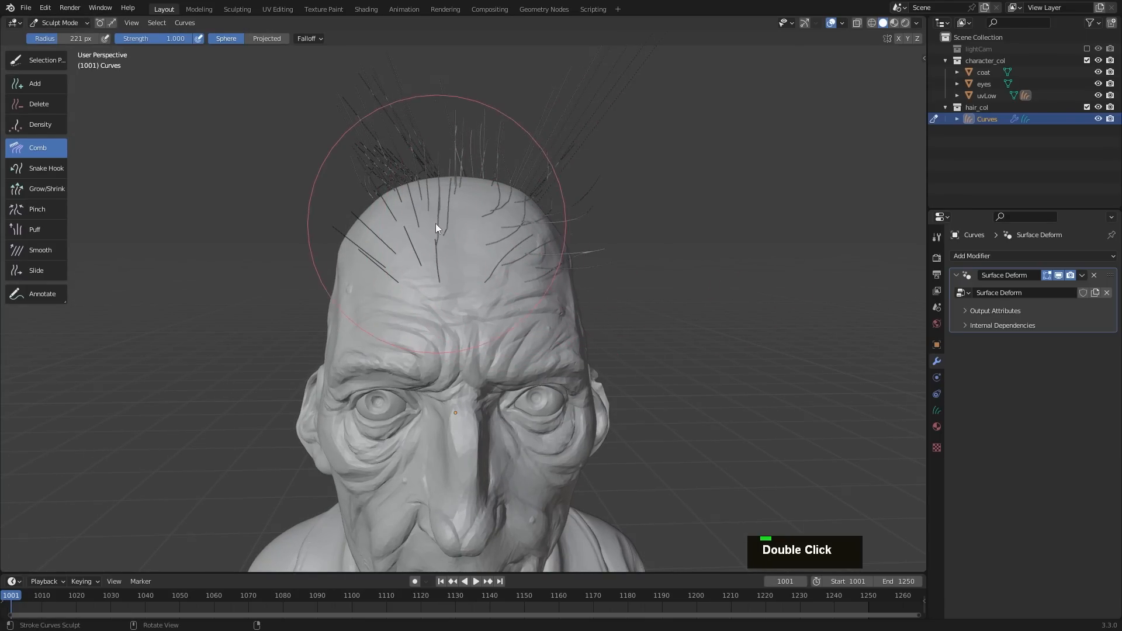
pyautogui.moveTo(436, 228)
pyautogui.mouseDown()
pyautogui.moveTo(373, 230)
pyautogui.moveTo(328, 253)
pyautogui.mouseUp()
pyautogui.moveTo(344, 233); pyautogui.dragTo(442, 238, button='middle')
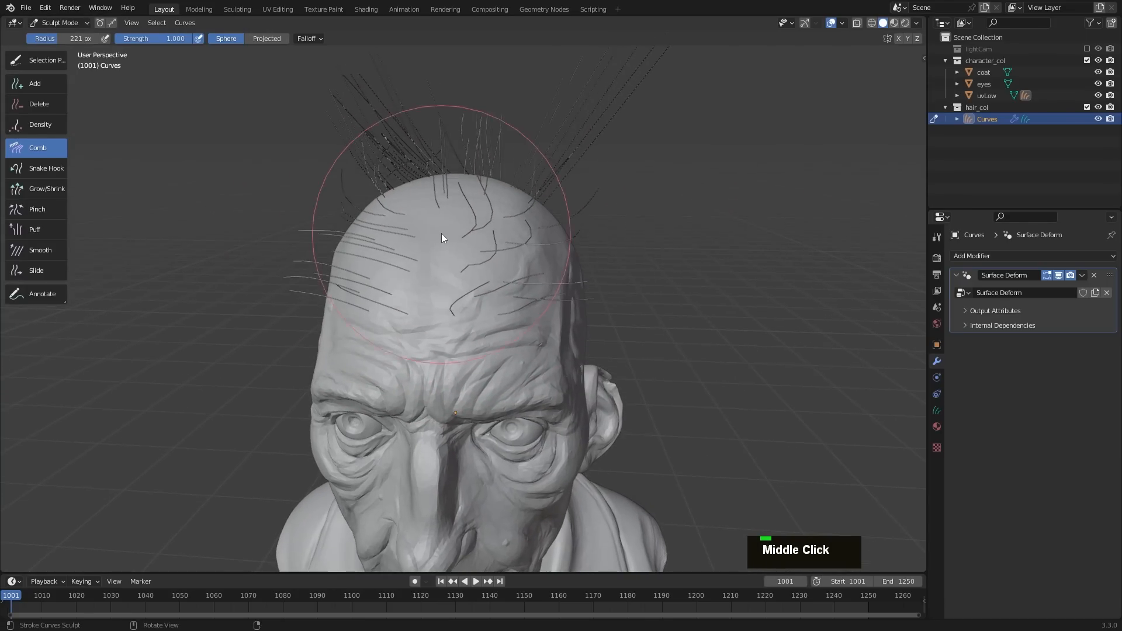
# Step: Widen the tool list to show full names and activate Selection Paint, undoing the stray move of the hair curves
pyautogui.moveTo(451, 156); pyautogui.dragTo(441, 188, button='middle')
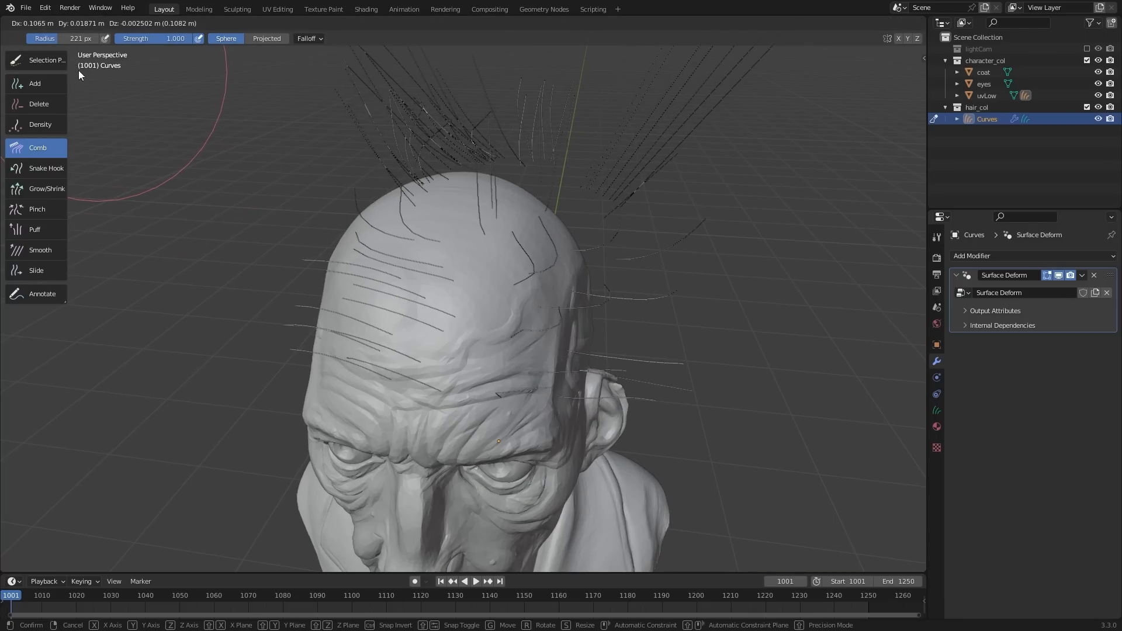
pyautogui.click(78, 71)
pyautogui.moveTo(67, 68); pyautogui.dragTo(107, 67)
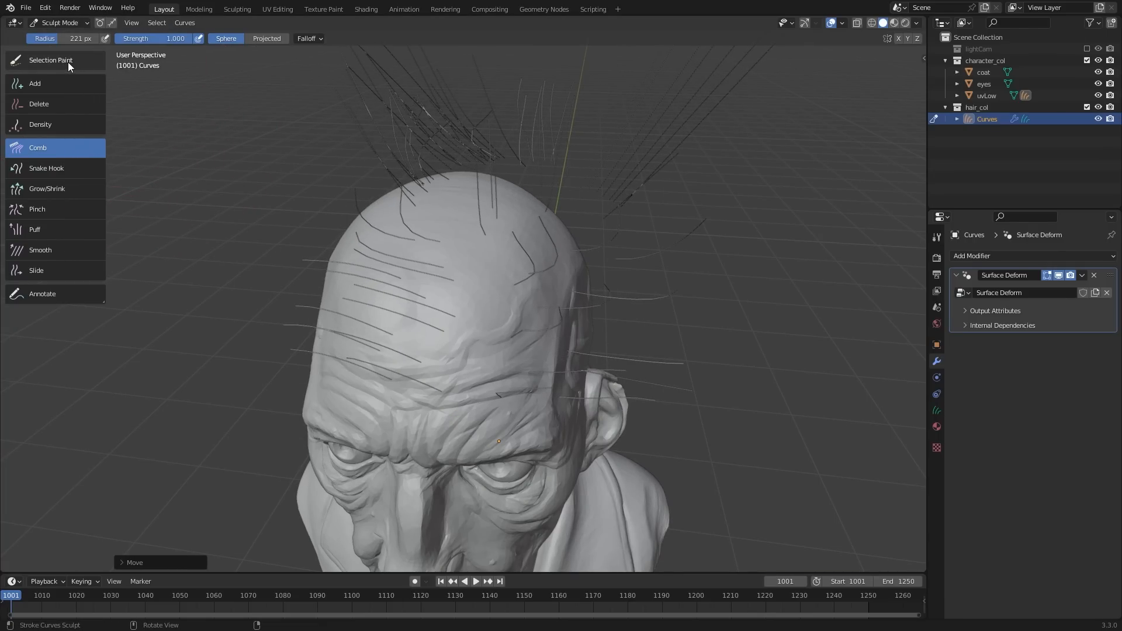
pyautogui.click(68, 62)
pyautogui.hotkey('ctrl', 'z')
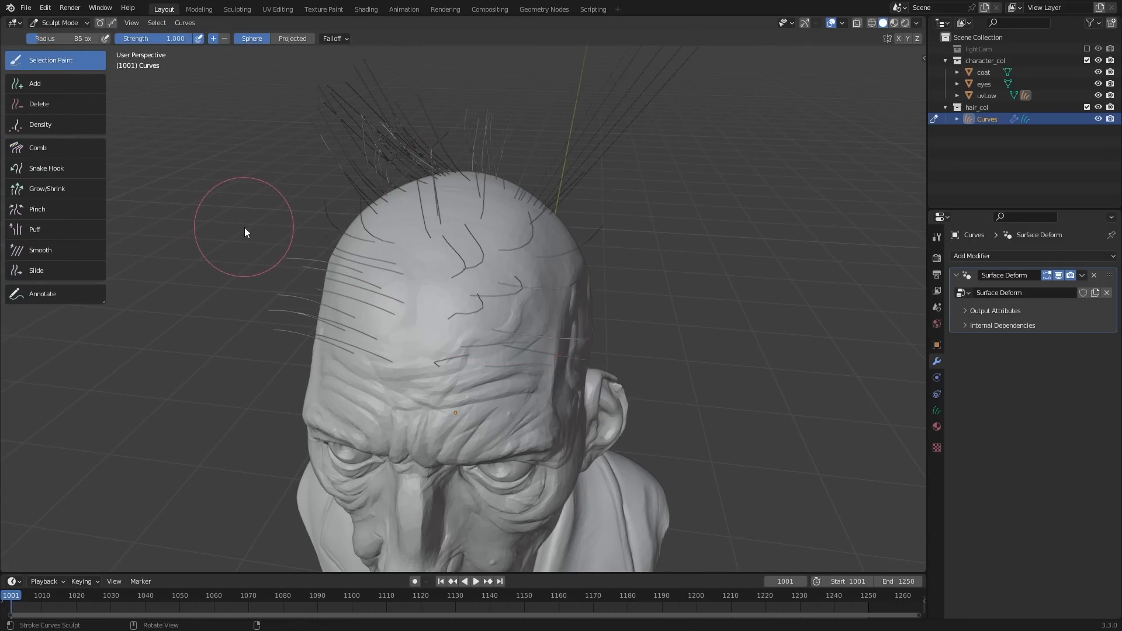
# Step: Switch to control point selection and paint over hair points on one side of the head with Selection Paint at a 107 px radius
pyautogui.click(356, 310)
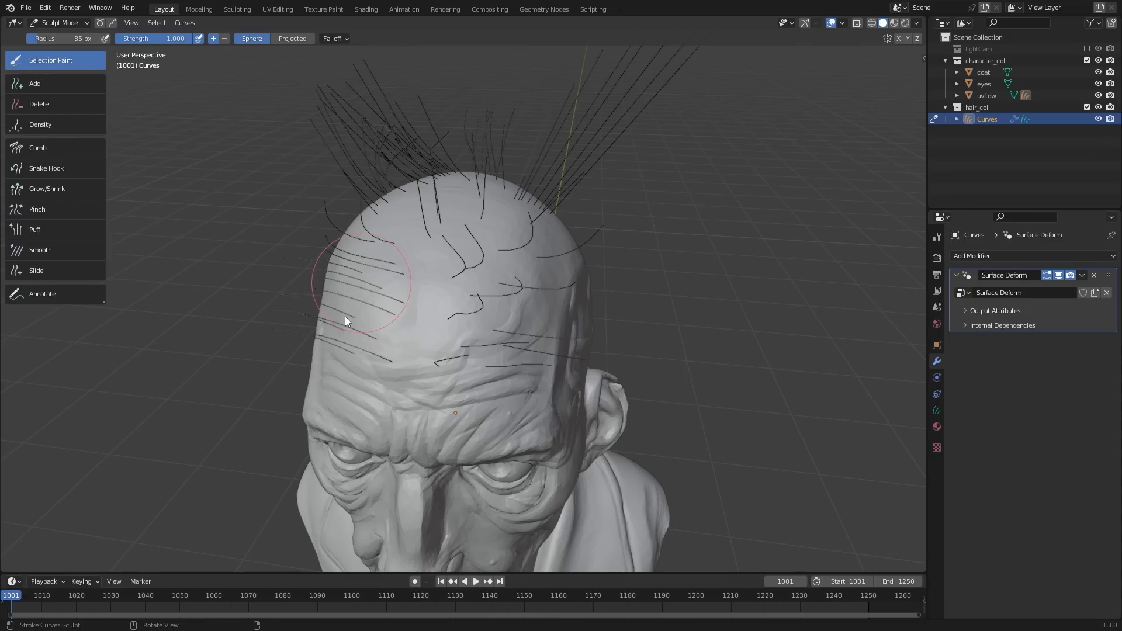
pyautogui.click(100, 23)
pyautogui.click(113, 23)
pyautogui.click(111, 23)
pyautogui.click(100, 24)
pyautogui.press('f')
pyautogui.doubleClick(393, 208)
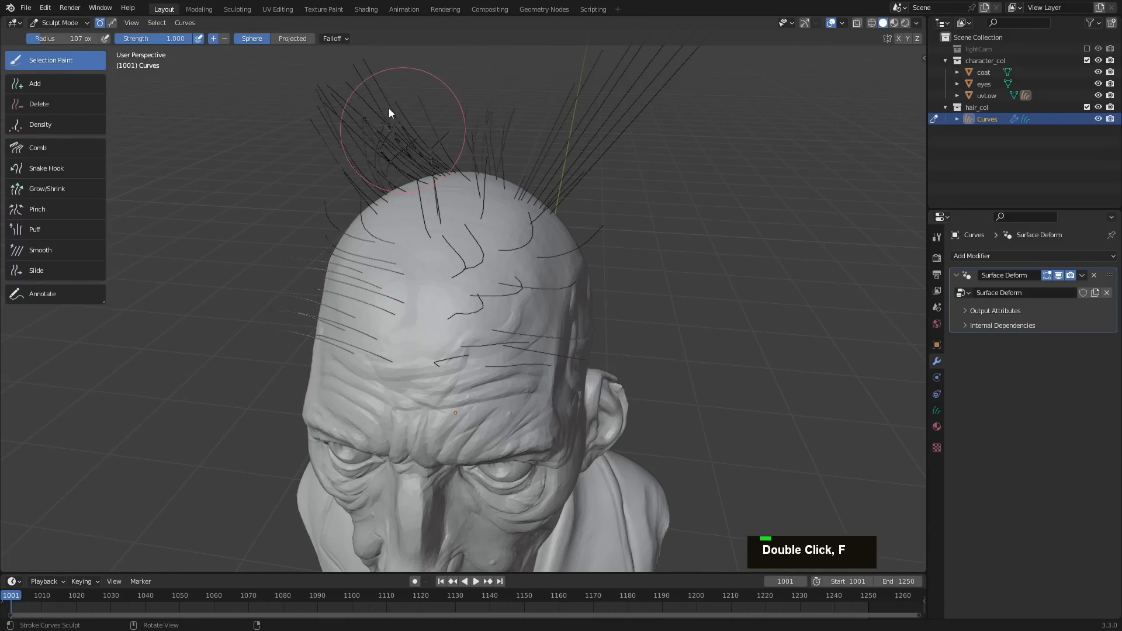
# Step: Comb the selected hair points around the top of the head at a 296 px radius and again at 438 px
pyautogui.click(38, 147)
pyautogui.press('f')
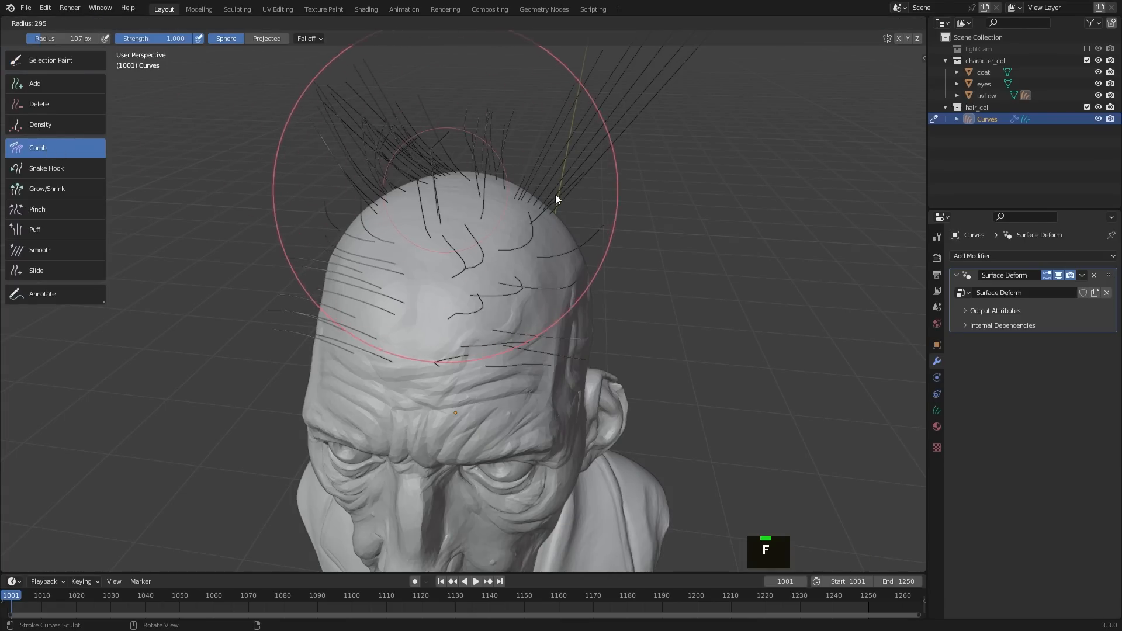
pyautogui.doubleClick(555, 194)
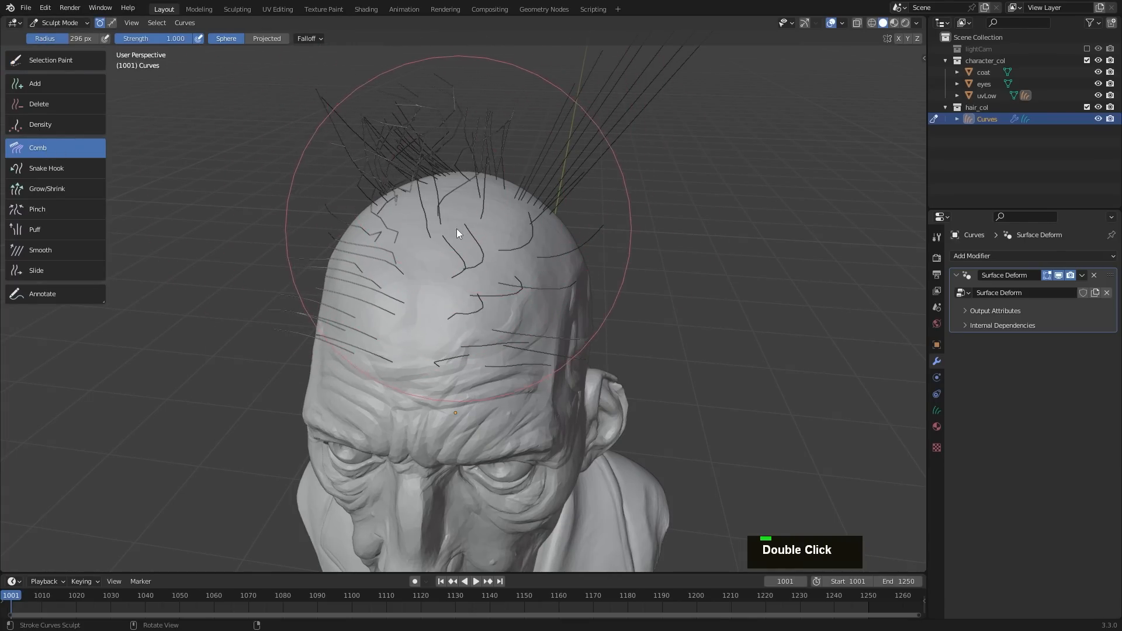
pyautogui.press('f')
pyautogui.doubleClick(486, 227)
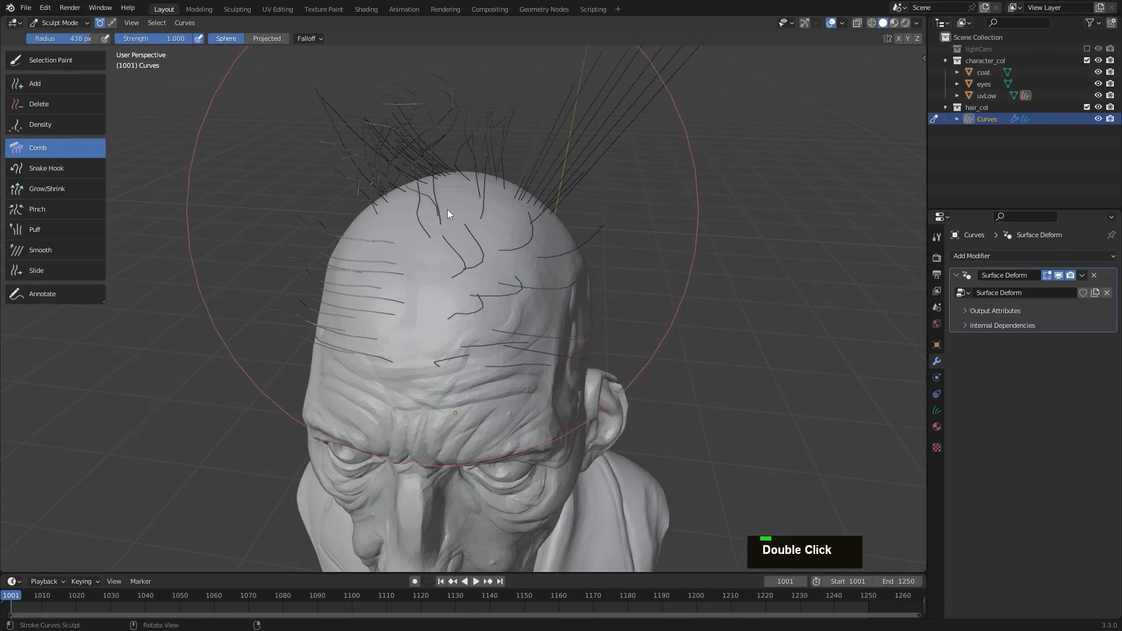
pyautogui.moveTo(447, 209); pyautogui.dragTo(504, 231, button='middle')
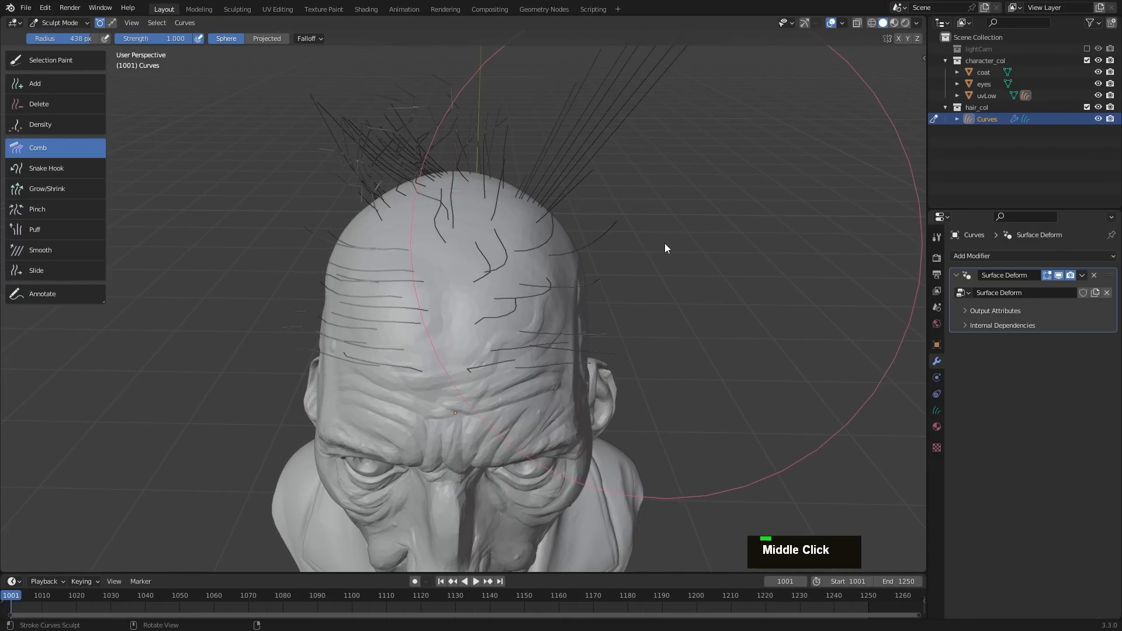
# Step: Create a new material for the hair curves and set its viewport display color to green
pyautogui.moveTo(376, 194); pyautogui.dragTo(398, 257, button='middle')
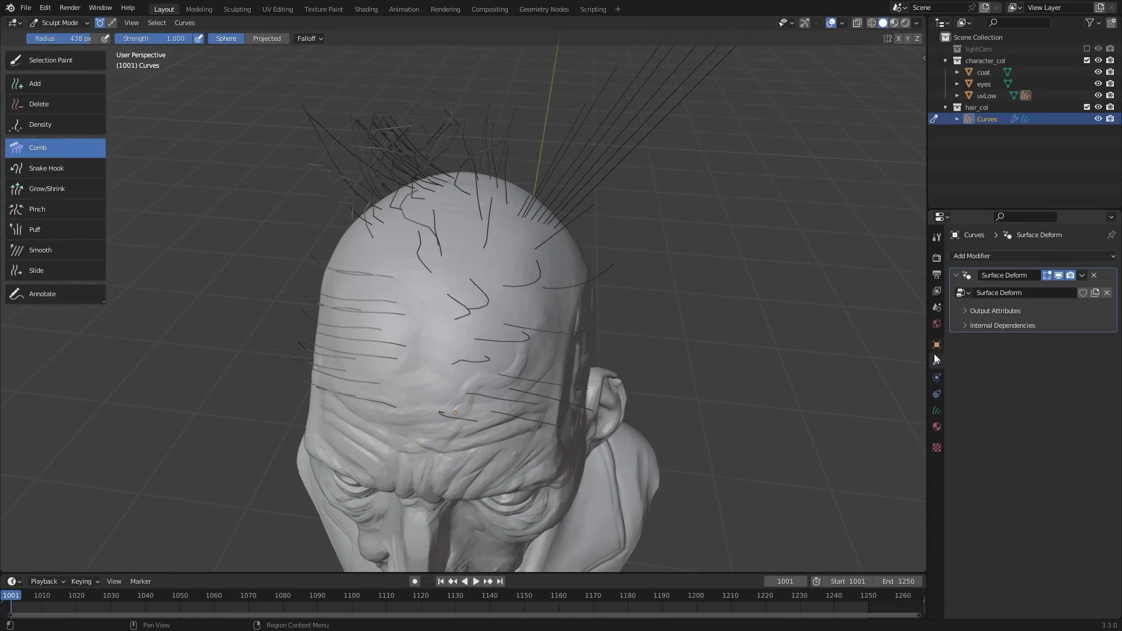
pyautogui.click(937, 426)
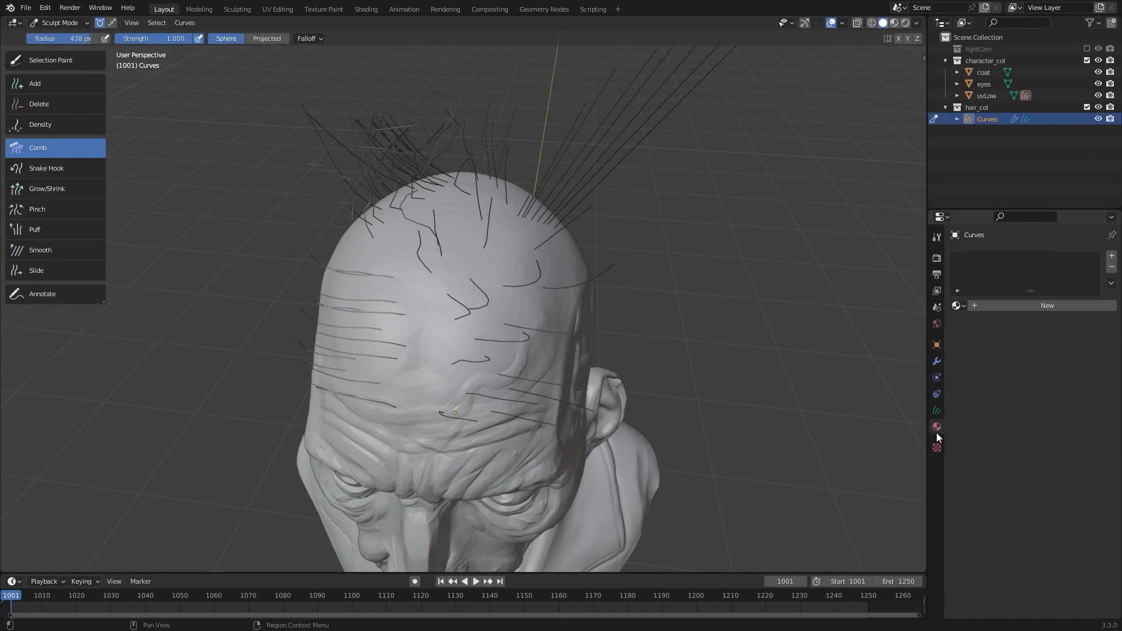
pyautogui.click(1011, 304)
pyautogui.moveTo(964, 445); pyautogui.dragTo(987, 377, button='middle')
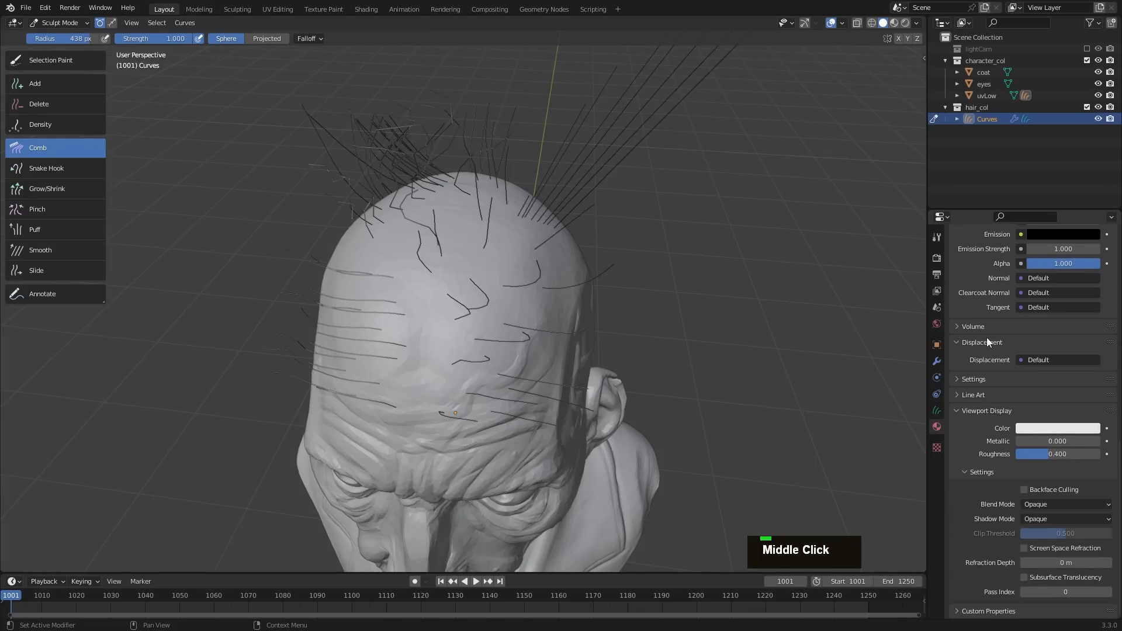
pyautogui.click(1034, 434)
pyautogui.moveTo(1054, 324); pyautogui.dragTo(945, 236)
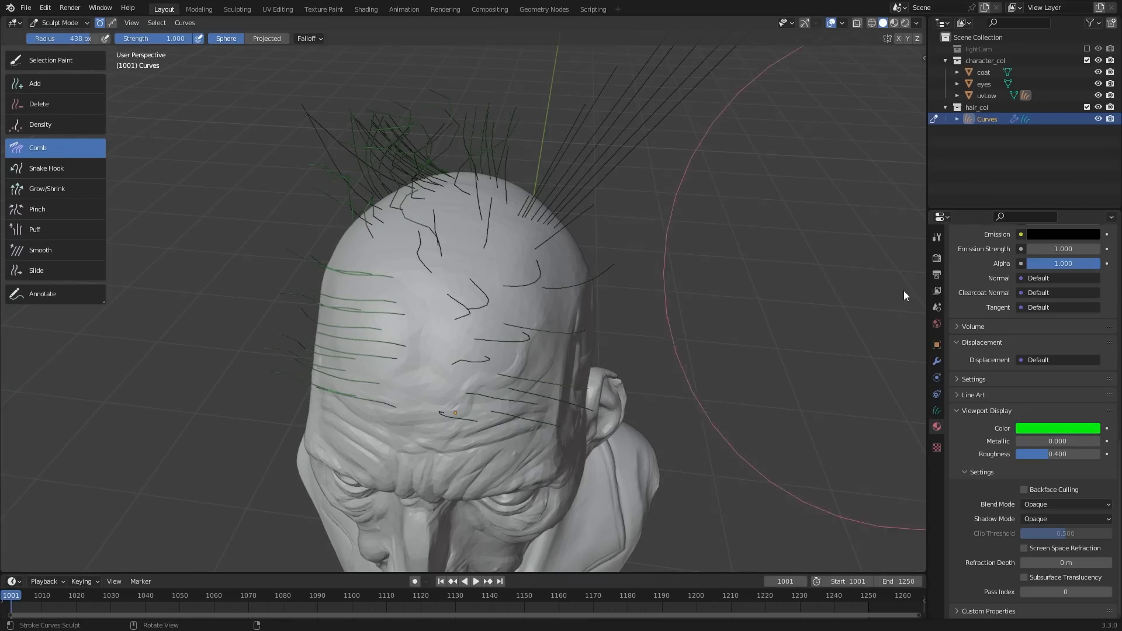
# Step: Comb the hairs on one side of the forehead at a 273 px radius, reducing it to 146 px and 26 px
pyautogui.moveTo(702, 263); pyautogui.dragTo(591, 272, button='middle')
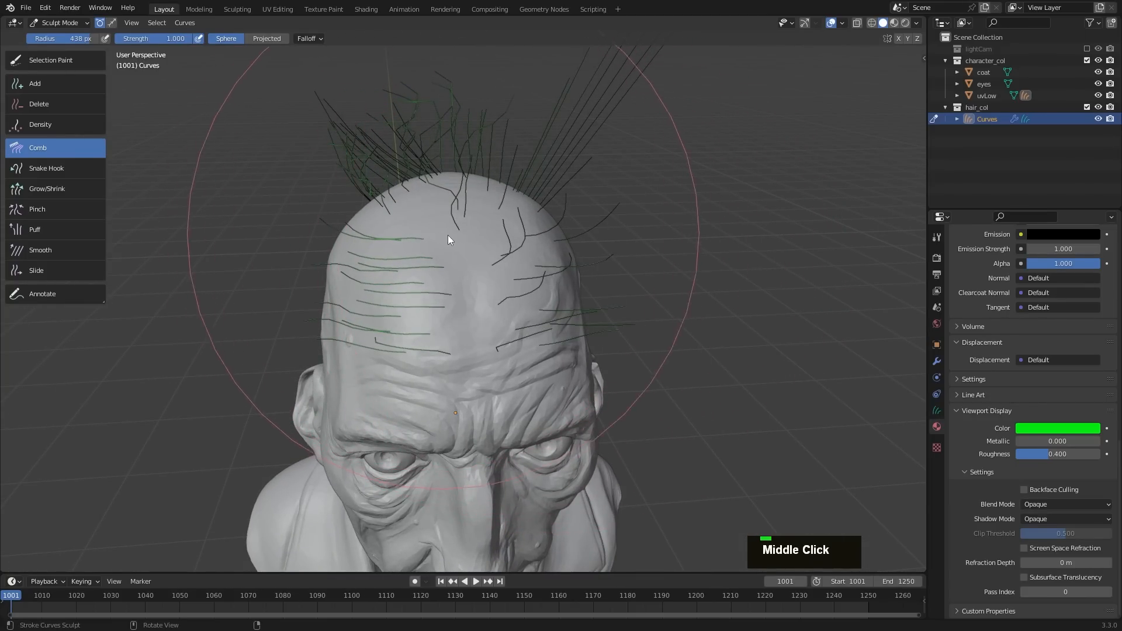
pyautogui.press('f')
pyautogui.click(298, 274)
pyautogui.moveTo(299, 275)
pyautogui.mouseDown()
pyautogui.moveTo(394, 291)
pyautogui.moveTo(408, 237)
pyautogui.moveTo(366, 282)
pyautogui.moveTo(362, 253)
pyautogui.mouseUp()
pyautogui.moveTo(362, 252)
pyautogui.mouseDown(button='middle')
pyautogui.moveTo(420, 253)
pyautogui.moveTo(402, 162)
pyautogui.mouseUp(button='middle')
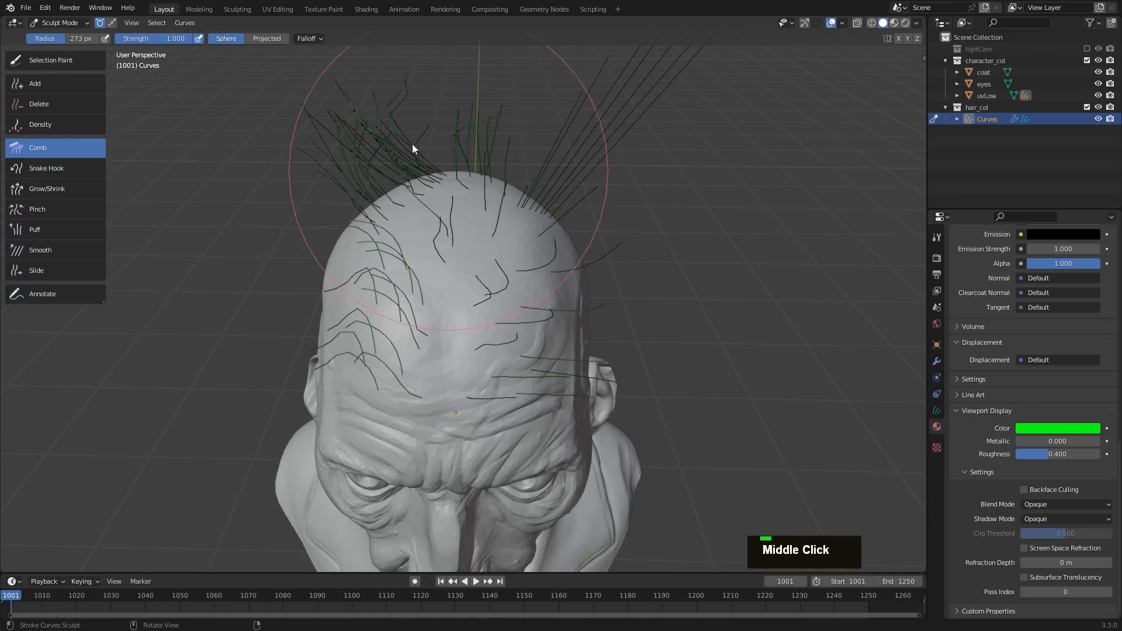
pyautogui.press('f')
pyautogui.click(382, 226)
pyautogui.moveTo(381, 225)
pyautogui.keyDown('ctrl'); pyautogui.mouseDown(button='middle')
pyautogui.moveTo(429, 265)
pyautogui.moveTo(369, 238)
pyautogui.mouseUp(button='middle'); pyautogui.keyUp('ctrl')
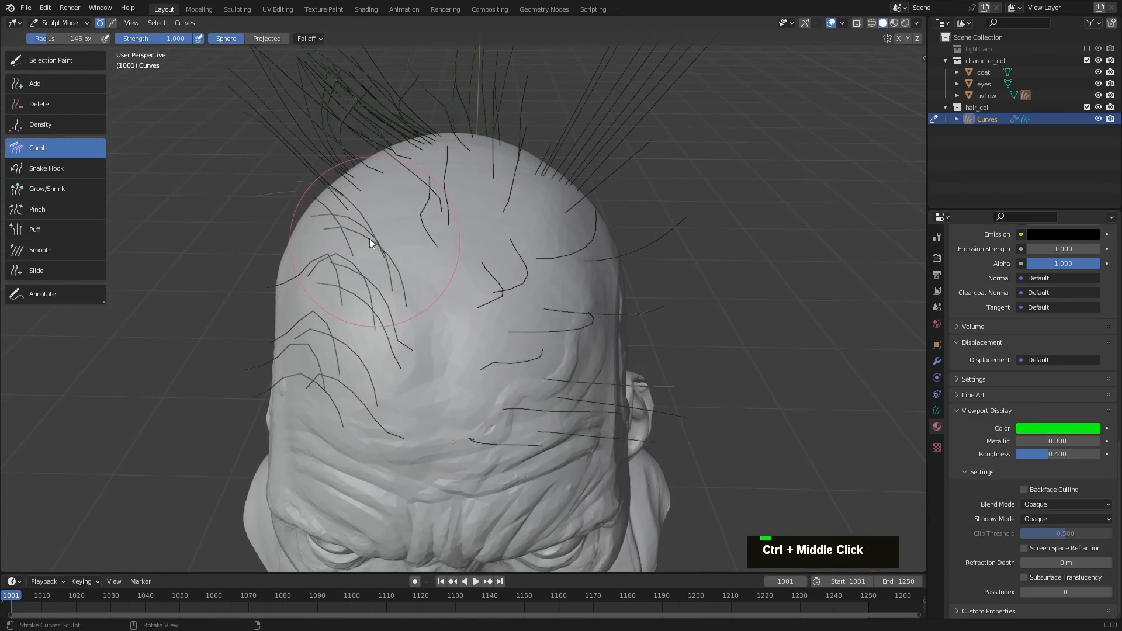
pyautogui.press('f')
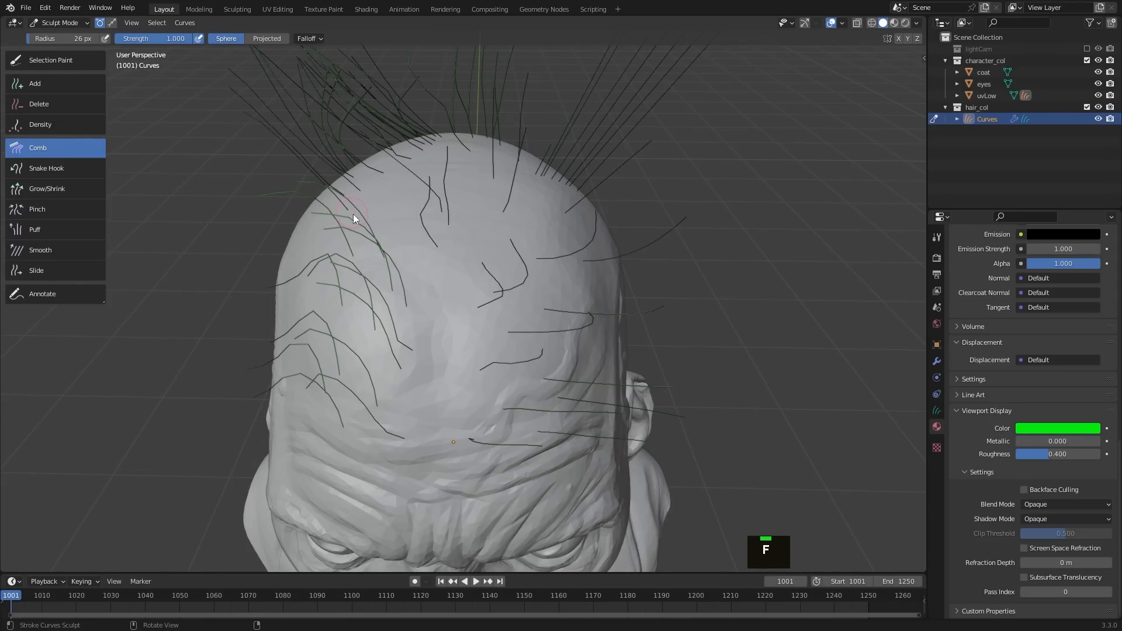
# Step: Paint over a few forehead hairs with Selection Paint at a 10 px radius and comb them at 201 px
pyautogui.click(68, 60)
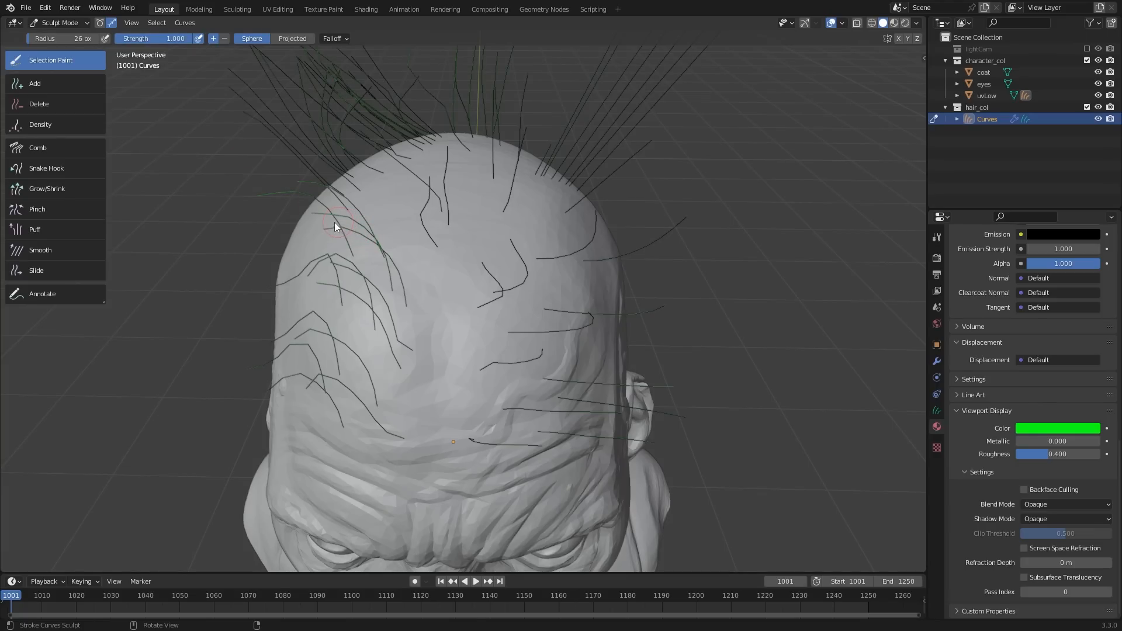
pyautogui.press('f')
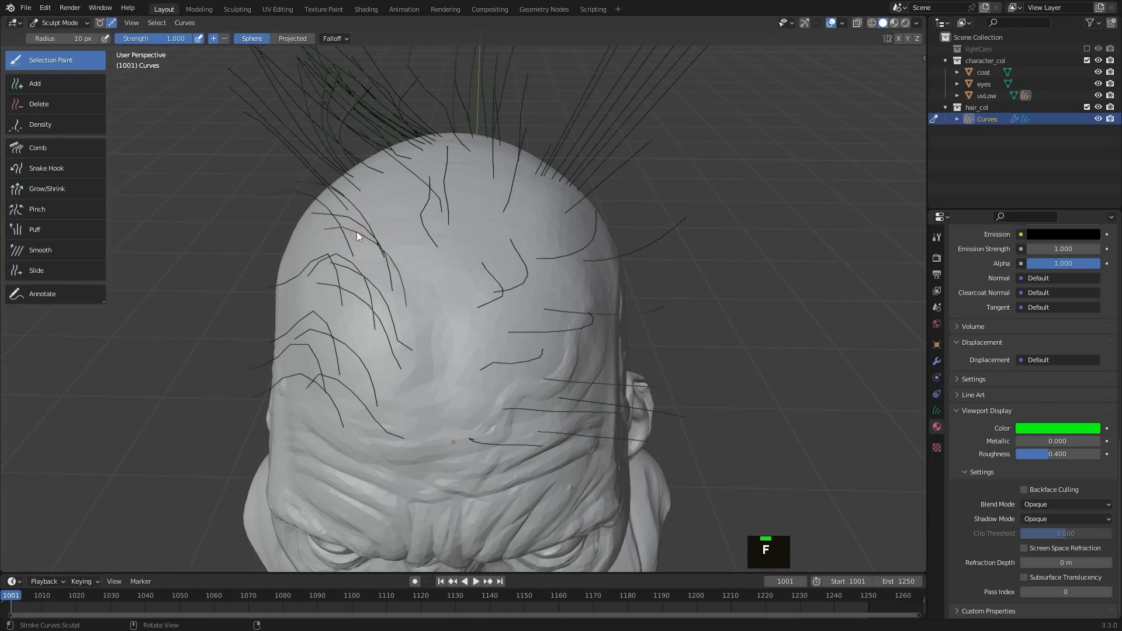
pyautogui.click(48, 153)
pyautogui.press('f')
pyautogui.doubleClick(362, 268)
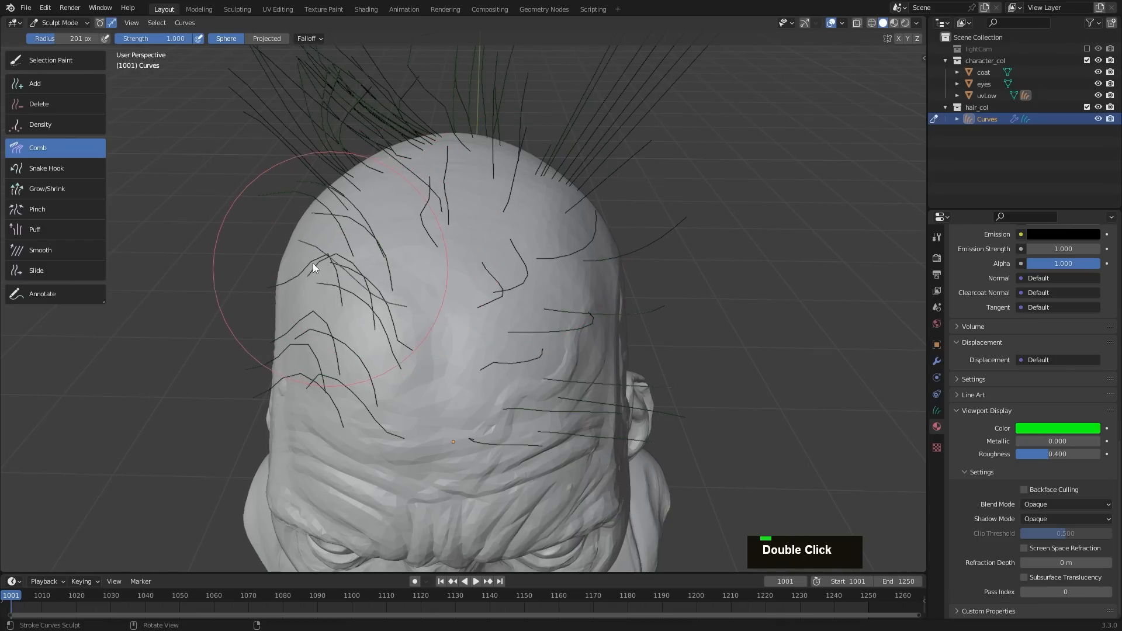
pyautogui.moveTo(298, 219)
pyautogui.mouseDown(button='middle')
pyautogui.moveTo(384, 244)
pyautogui.moveTo(283, 246)
pyautogui.mouseUp(button='middle')
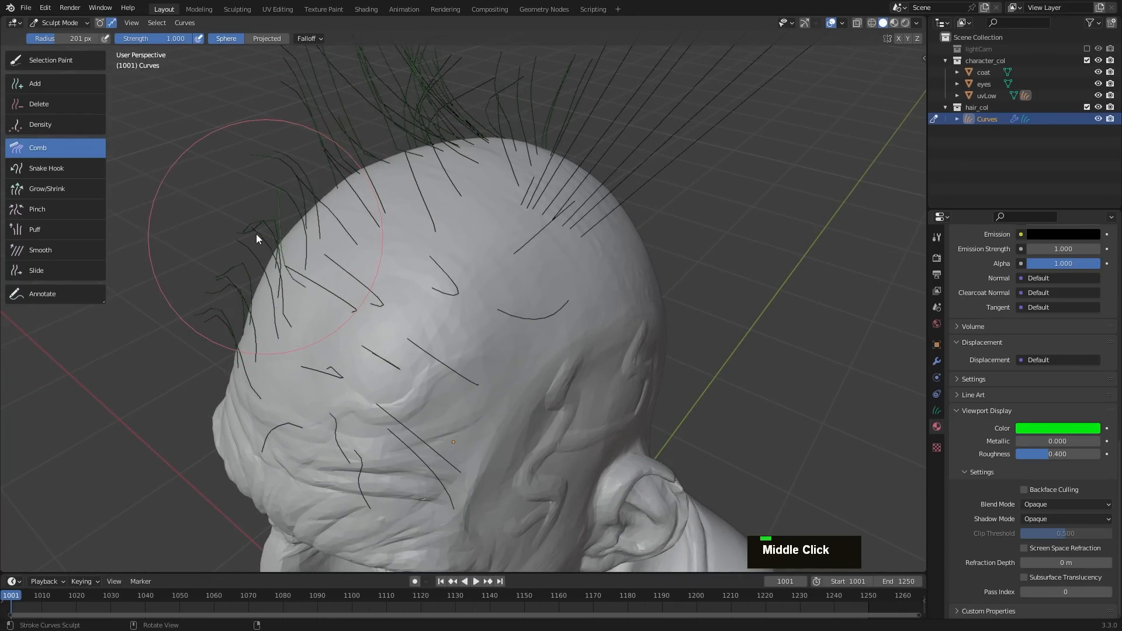
# Step: Paint over a hair on the side of the forehead with Selection Paint at a 19 px radius and try selecting all points
pyautogui.click(50, 59)
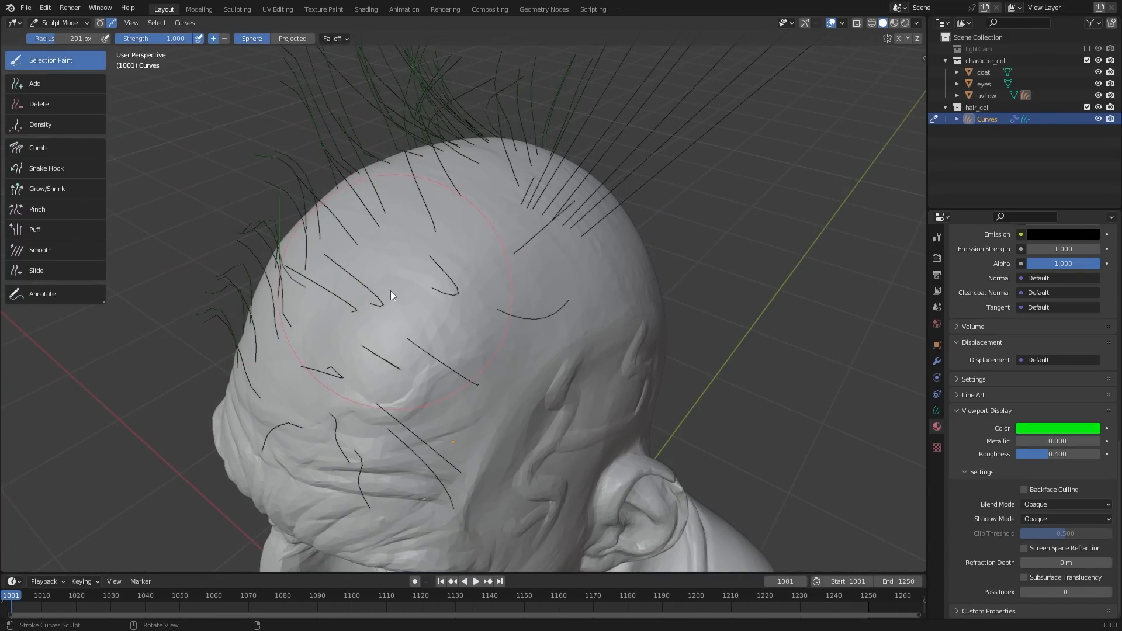
pyautogui.press('f')
pyautogui.click(374, 284)
pyautogui.click(367, 289)
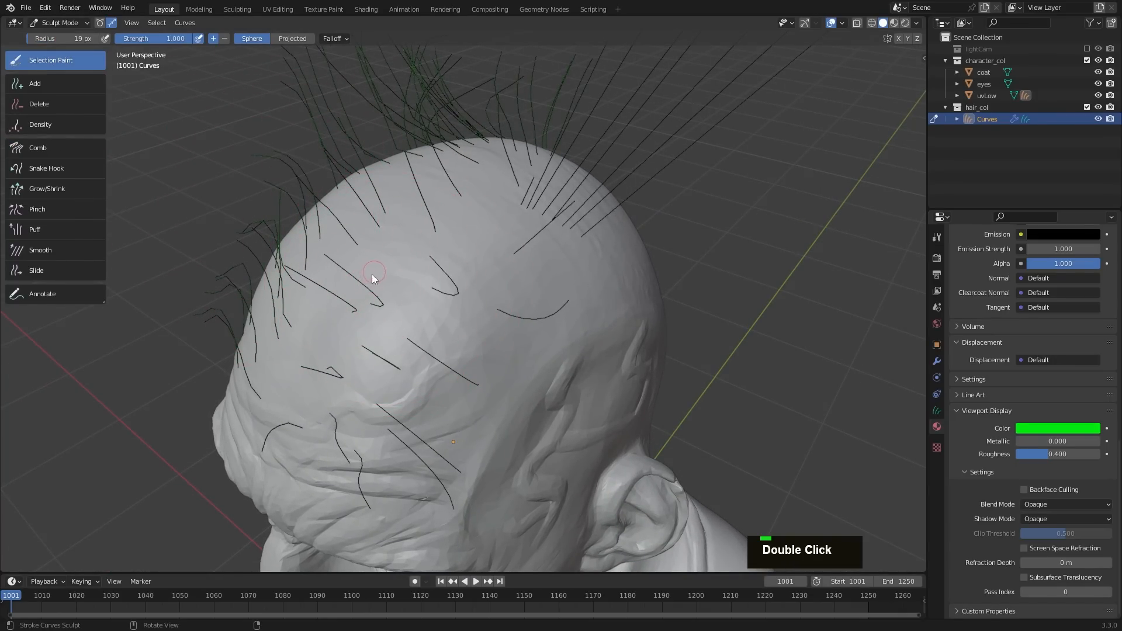
pyautogui.press('a')
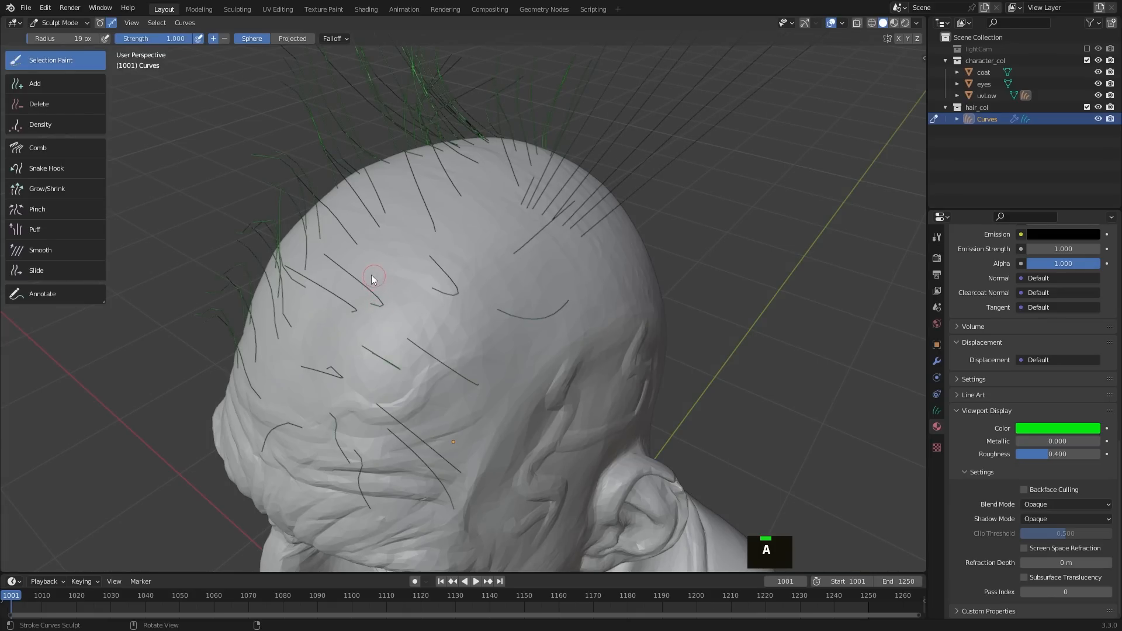
pyautogui.press('a')
# Step: Comb the painted hair on the side of the forehead at a 19 px radius and again at 163 px
pyautogui.click(59, 152)
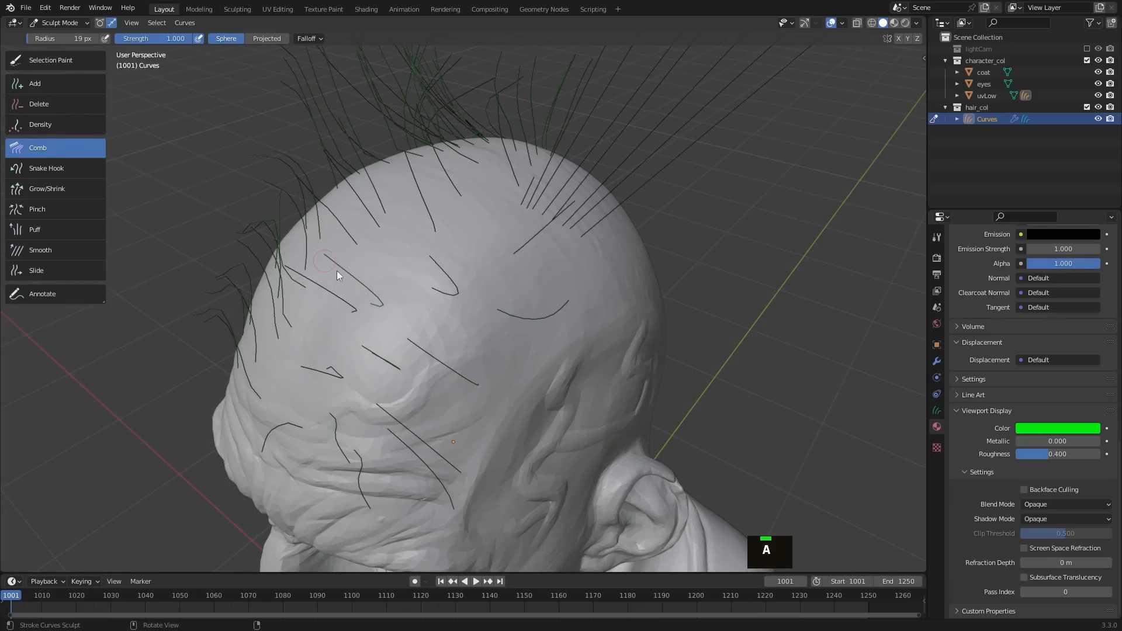
pyautogui.moveTo(337, 271); pyautogui.dragTo(355, 244)
pyautogui.press('f')
pyautogui.click(452, 255)
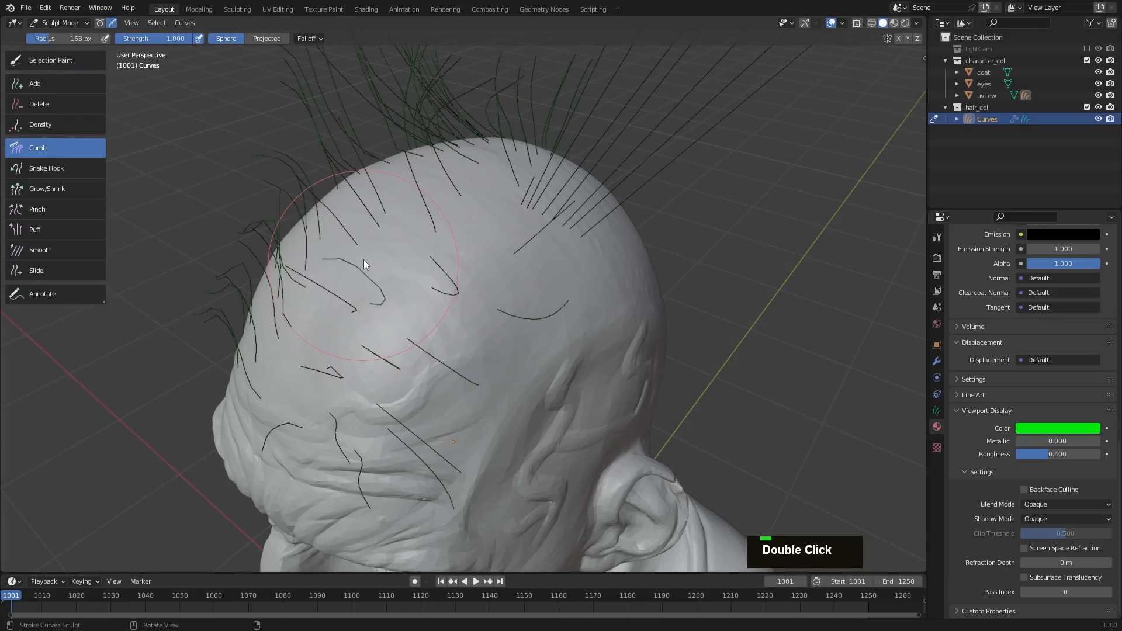
pyautogui.moveTo(379, 232); pyautogui.dragTo(460, 218, button='middle')
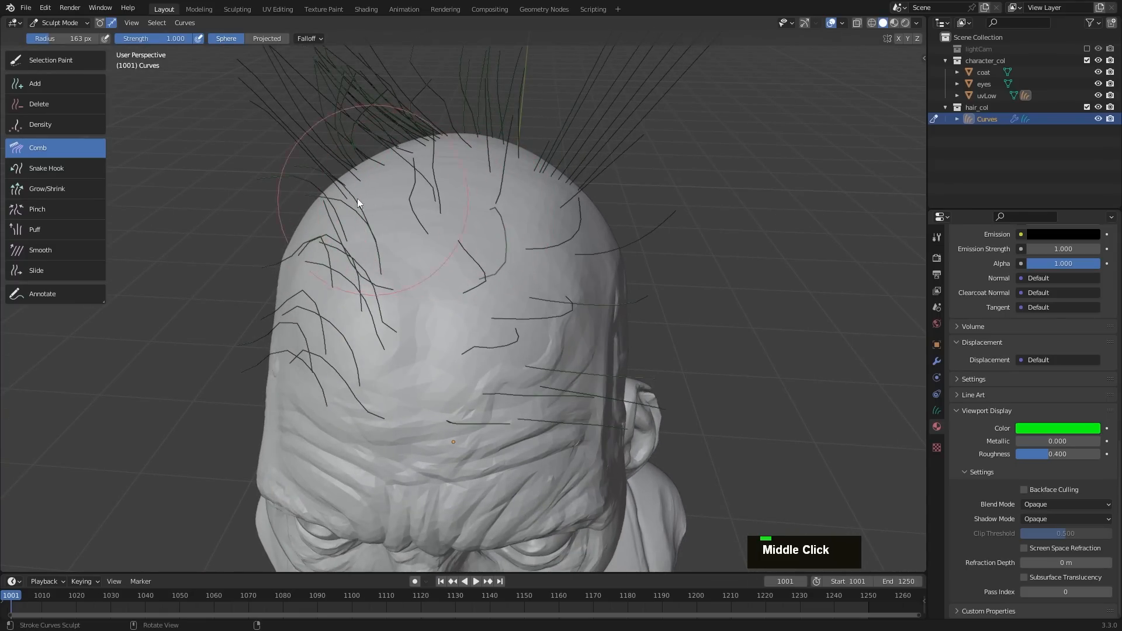
# Step: Select all hairs and clear them from the head with the Delete brush at a 467 px radius
pyautogui.click(47, 83)
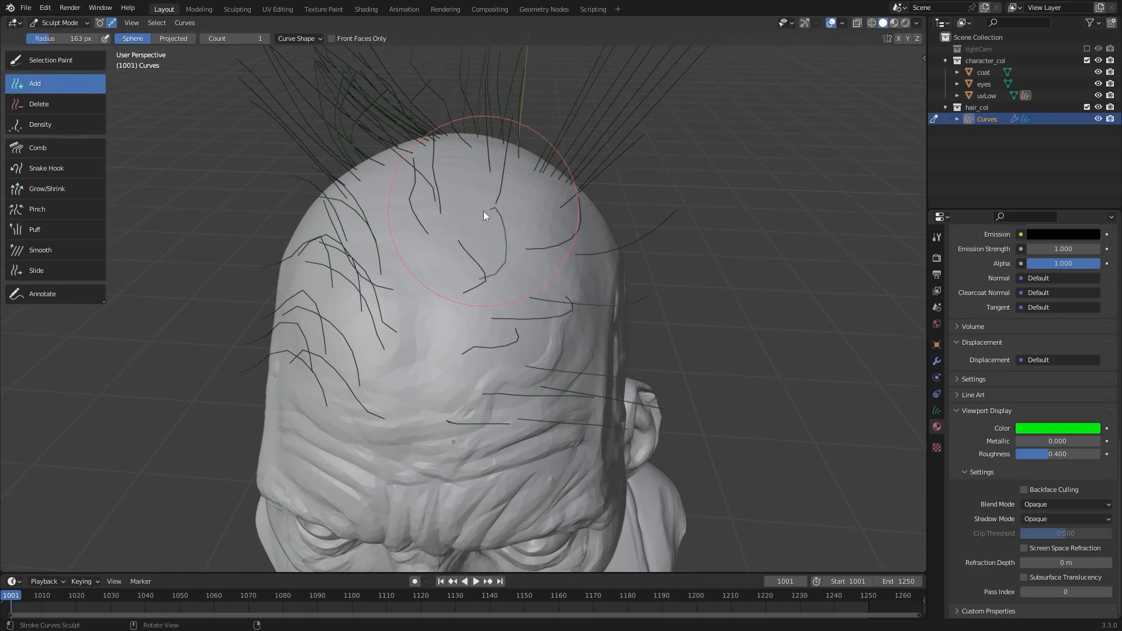
pyautogui.moveTo(506, 184); pyautogui.dragTo(476, 232, button='middle')
pyautogui.click(67, 103)
pyautogui.press('f')
pyautogui.doubleClick(532, 230)
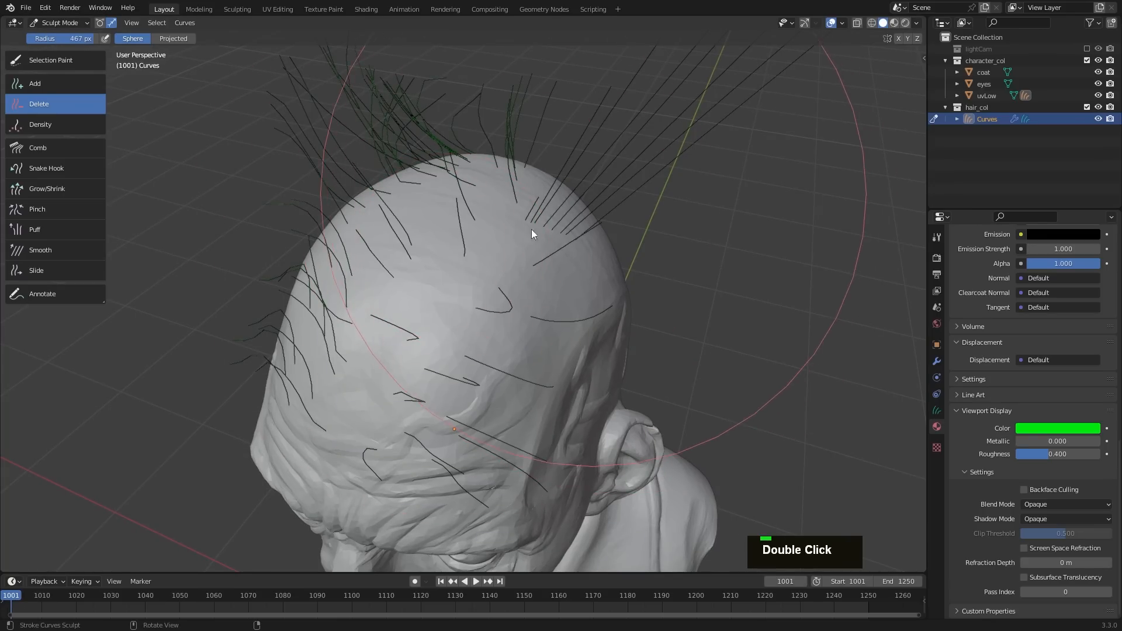
pyautogui.press('a')
pyautogui.moveTo(569, 221); pyautogui.dragTo(401, 154)
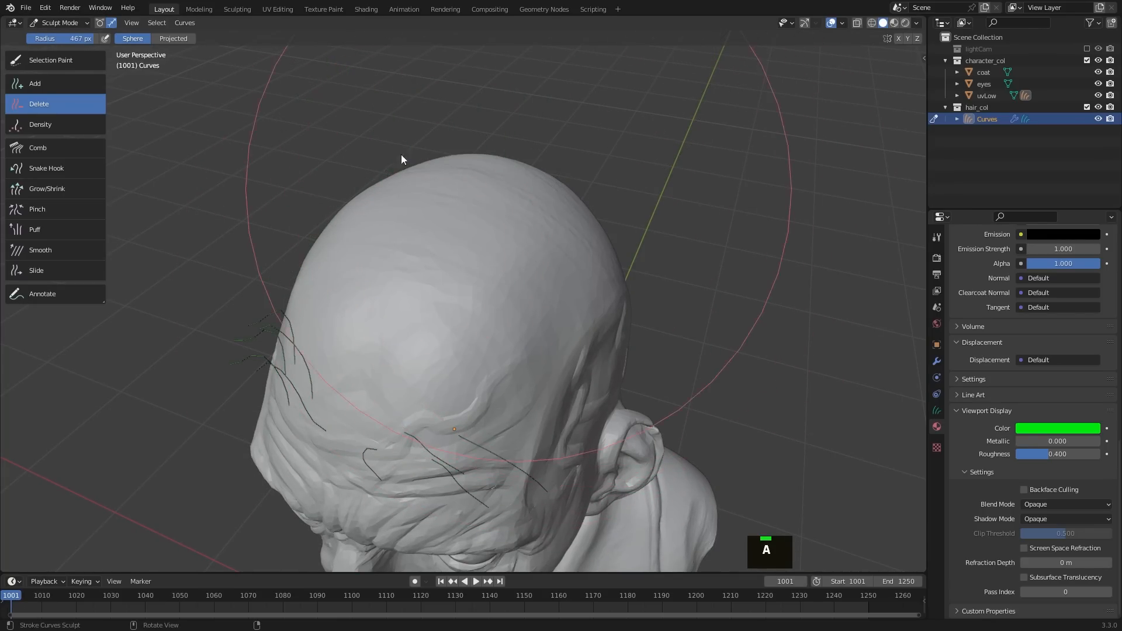
# Step: Place a single hair near the front of the scalp with the Add brush at a 156 px radius
pyautogui.click(100, 84)
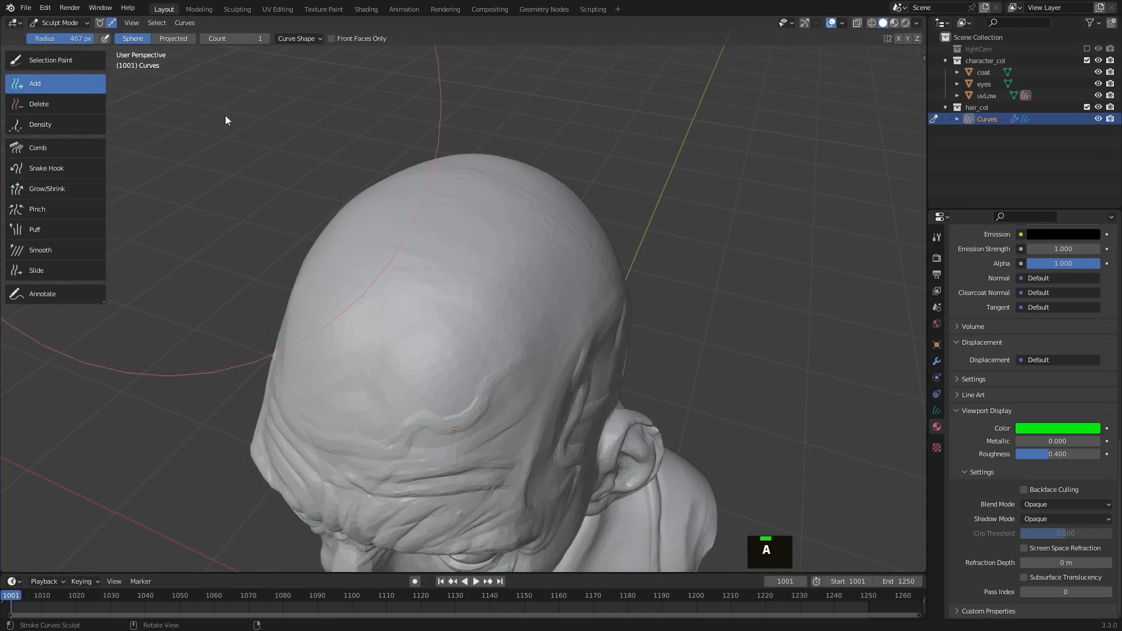
pyautogui.keyDown('ctrl'); pyautogui.moveTo(403, 193); pyautogui.dragTo(398, 185, button='middle'); pyautogui.keyUp('ctrl')
pyautogui.press('f')
pyautogui.click(274, 209)
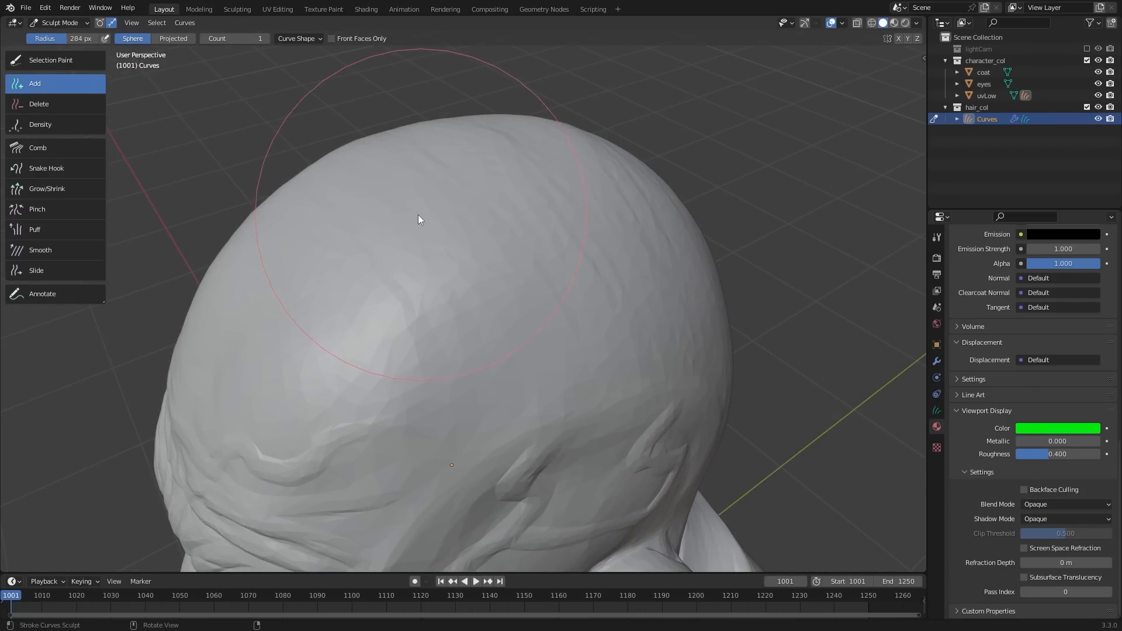
pyautogui.press('f')
pyautogui.click(345, 250)
pyautogui.click(346, 240)
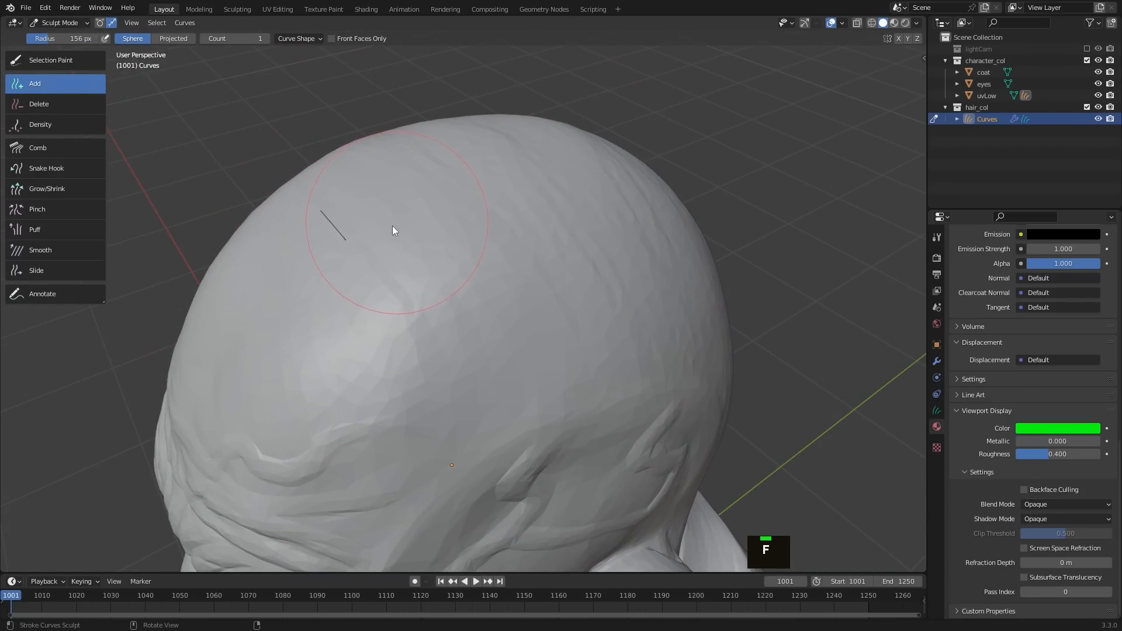
pyautogui.moveTo(391, 226)
pyautogui.mouseDown(button='middle')
pyautogui.moveTo(349, 213)
pyautogui.moveTo(362, 203)
pyautogui.mouseUp(button='middle')
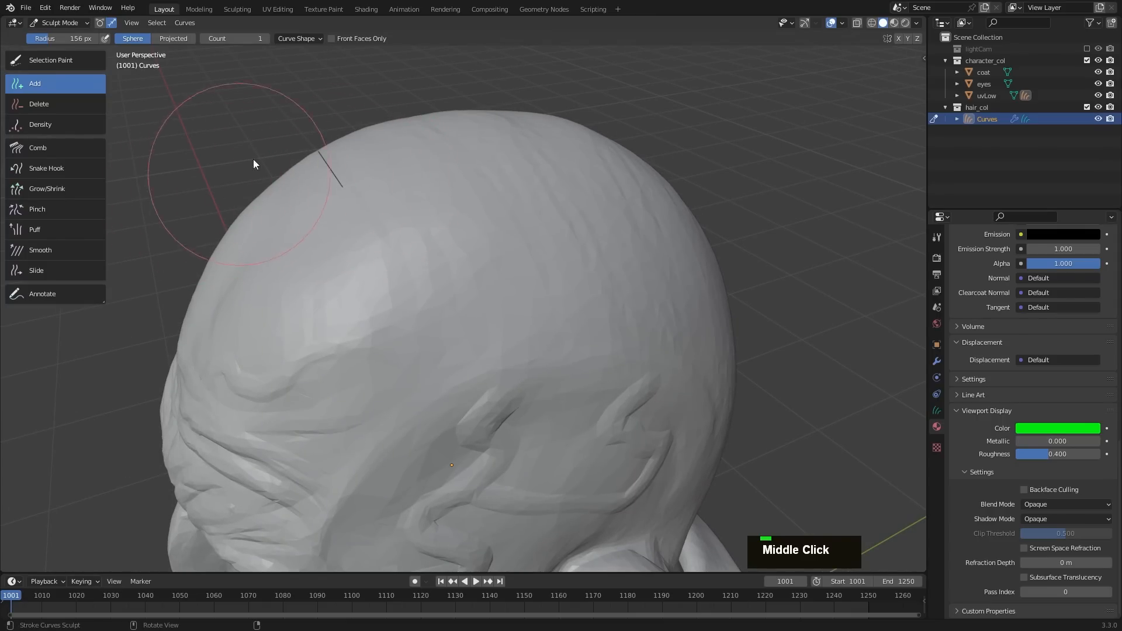
# Step: Turn off length interpolation in the Add brush's curve shape settings and set the hair length to 0.7 m
pyautogui.click(315, 39)
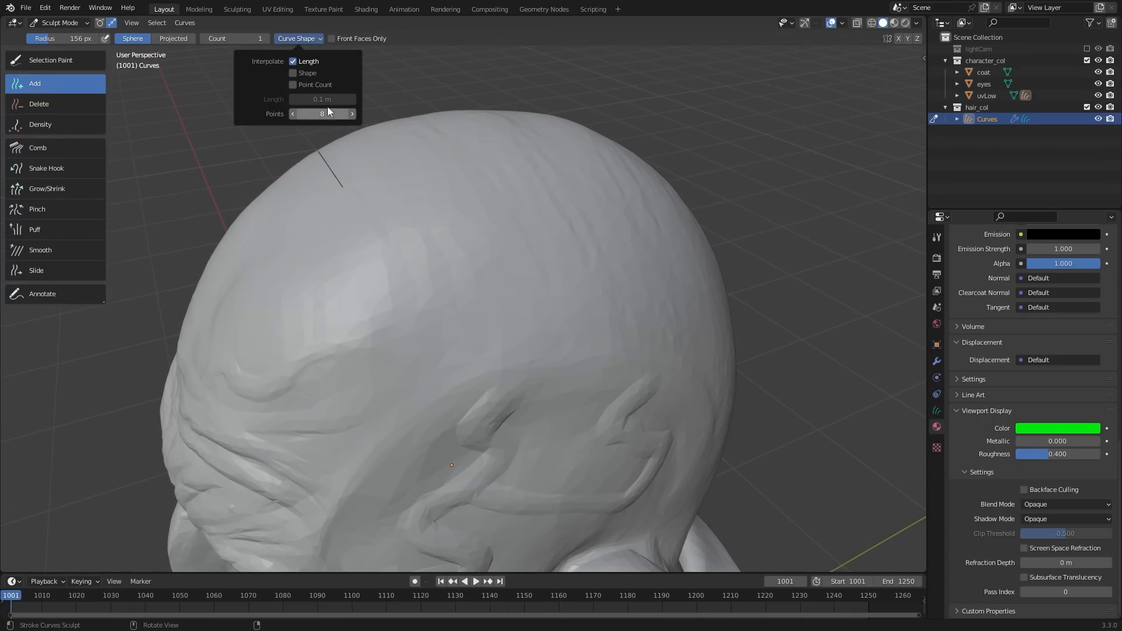
pyautogui.click(308, 61)
pyautogui.doubleClick(316, 100)
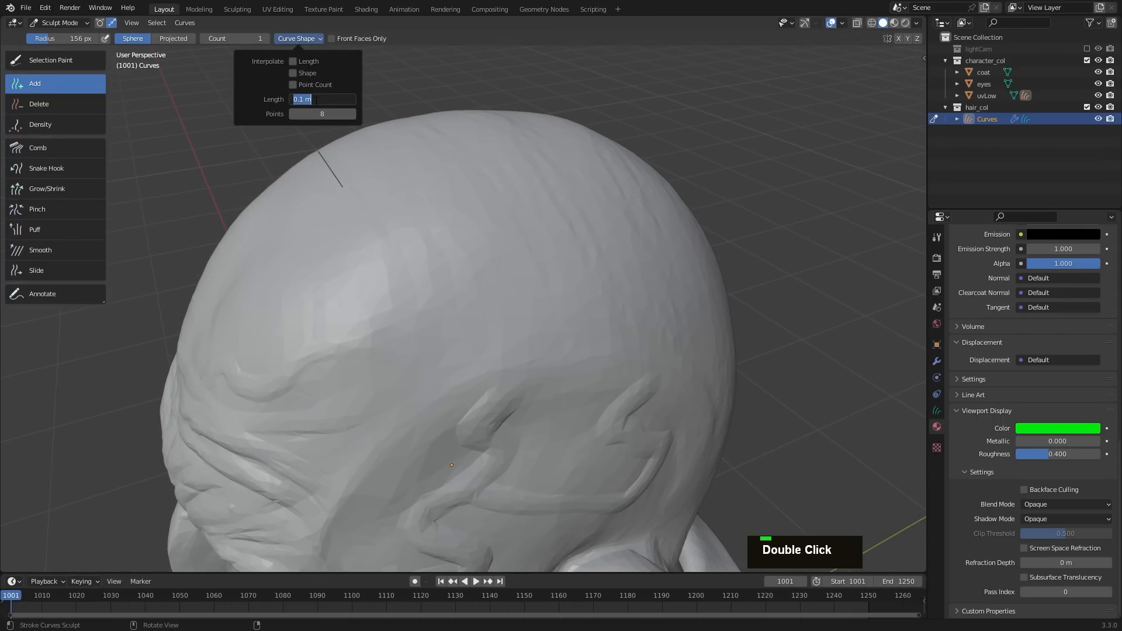
pyautogui.write('7')
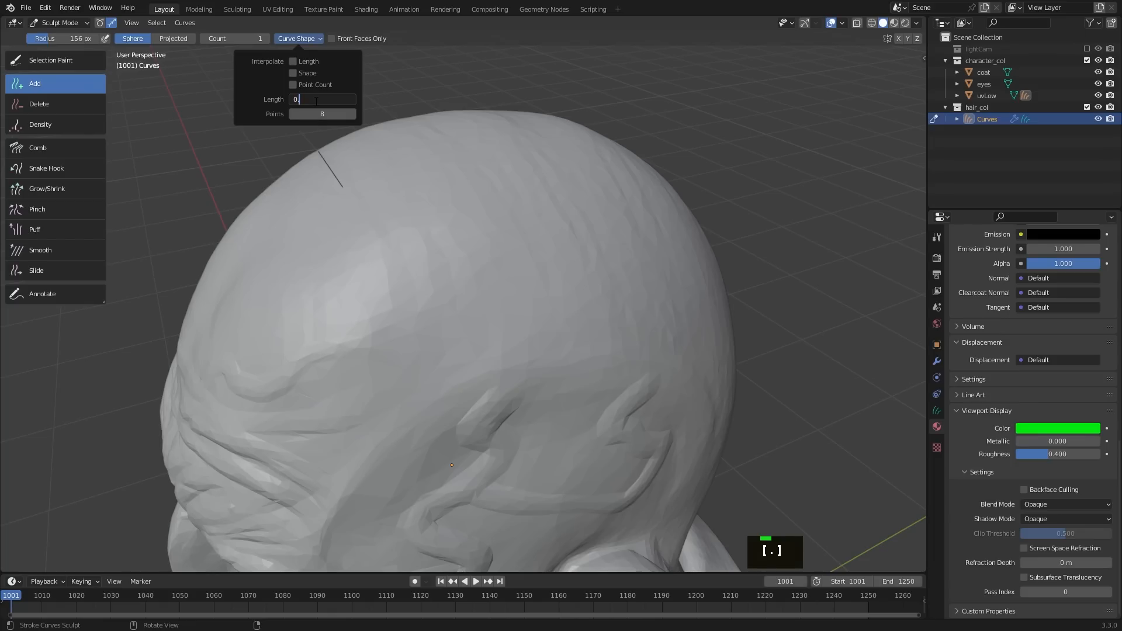
pyautogui.press('Return')
# Step: Add two long hairs on top of the head behind the short one
pyautogui.click(436, 176)
pyautogui.moveTo(498, 173)
pyautogui.keyDown('ctrl'); pyautogui.mouseDown(button='middle')
pyautogui.moveTo(443, 202)
pyautogui.moveTo(409, 240)
pyautogui.moveTo(413, 261)
pyautogui.moveTo(455, 269)
pyautogui.moveTo(438, 279)
pyautogui.mouseUp(button='middle'); pyautogui.keyUp('ctrl')
pyautogui.click(437, 270)
# Step: Try combing the two long hairs at a 117 px radius and undo the stroke
pyautogui.click(35, 147)
pyautogui.press('f')
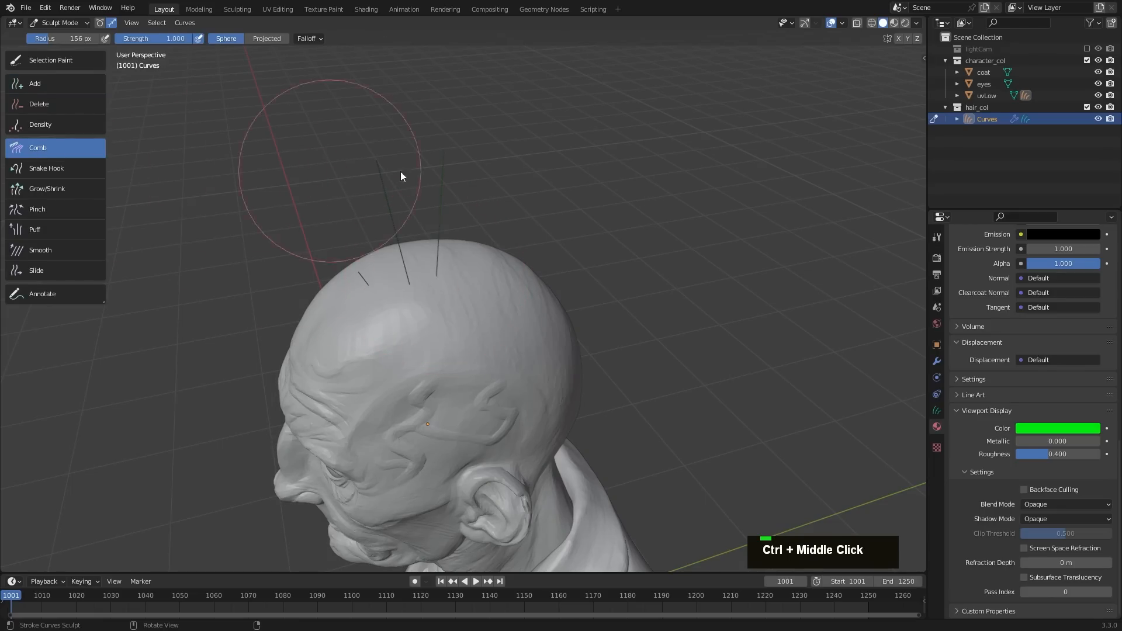
pyautogui.click(380, 170)
pyautogui.moveTo(444, 189); pyautogui.dragTo(480, 164)
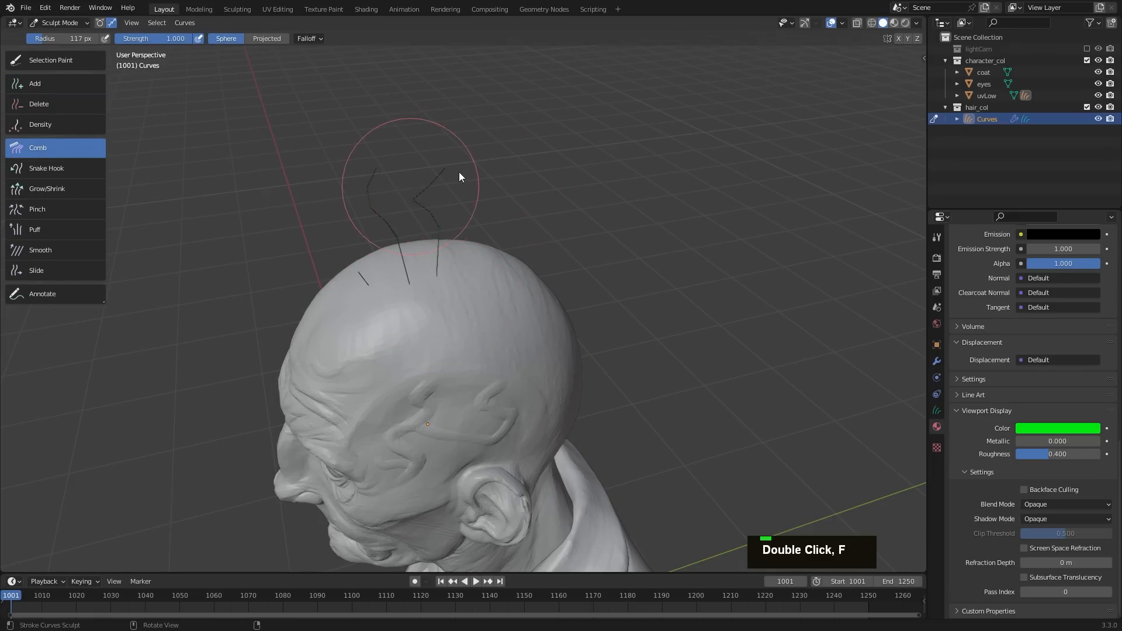
pyautogui.hotkey('ctrl', 'z')
# Step: Deselect all hair points and try combing the two long hairs at a 76 px radius
pyautogui.keyDown('ctrl'); pyautogui.moveTo(443, 216); pyautogui.dragTo(458, 169, button='middle'); pyautogui.keyUp('ctrl')
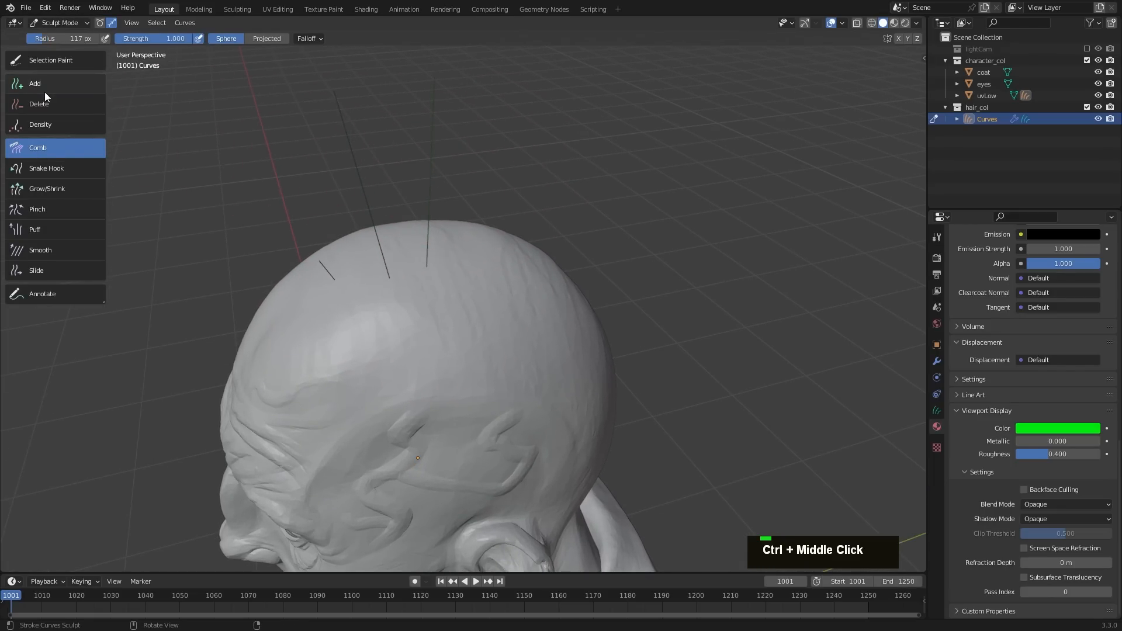
pyautogui.click(53, 85)
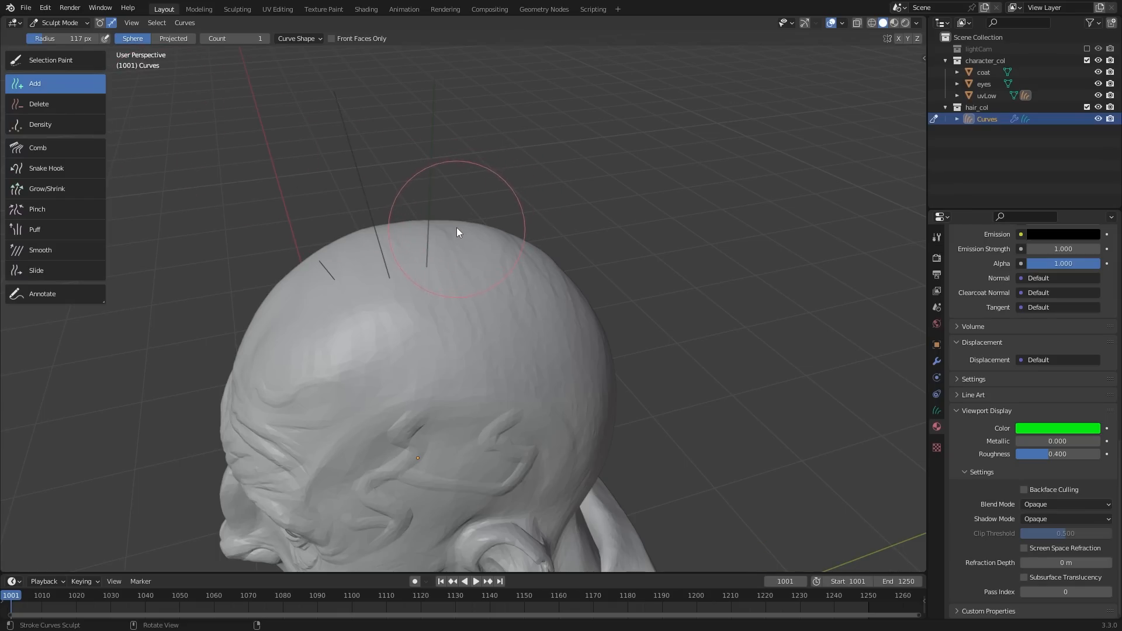
pyautogui.hotkey('alt', 'a')
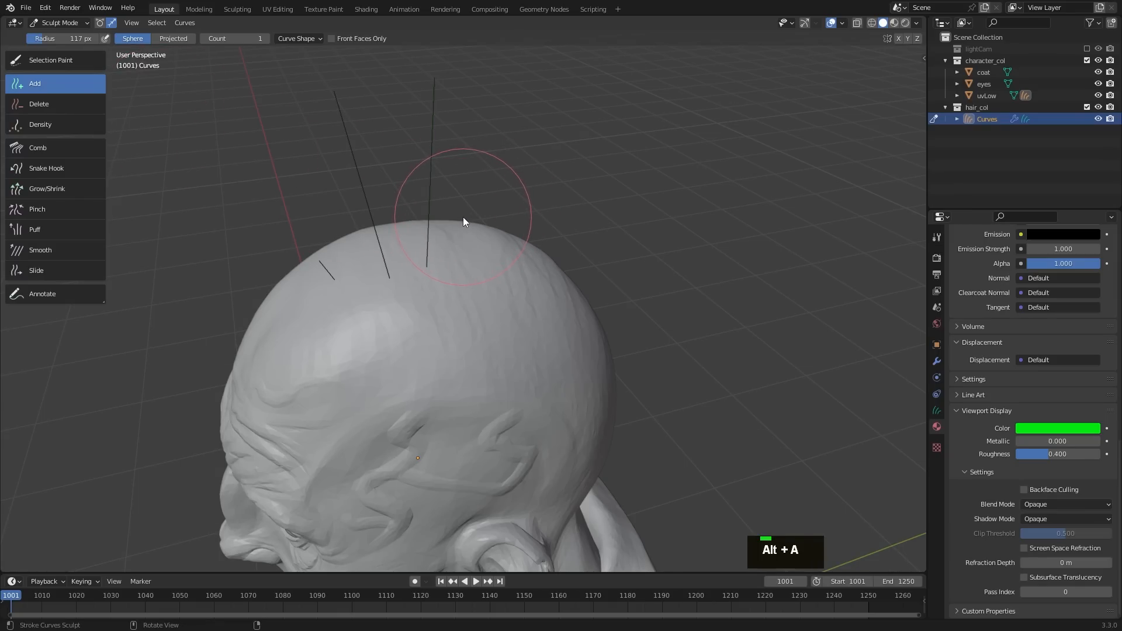
pyautogui.press('f')
pyautogui.click(426, 229)
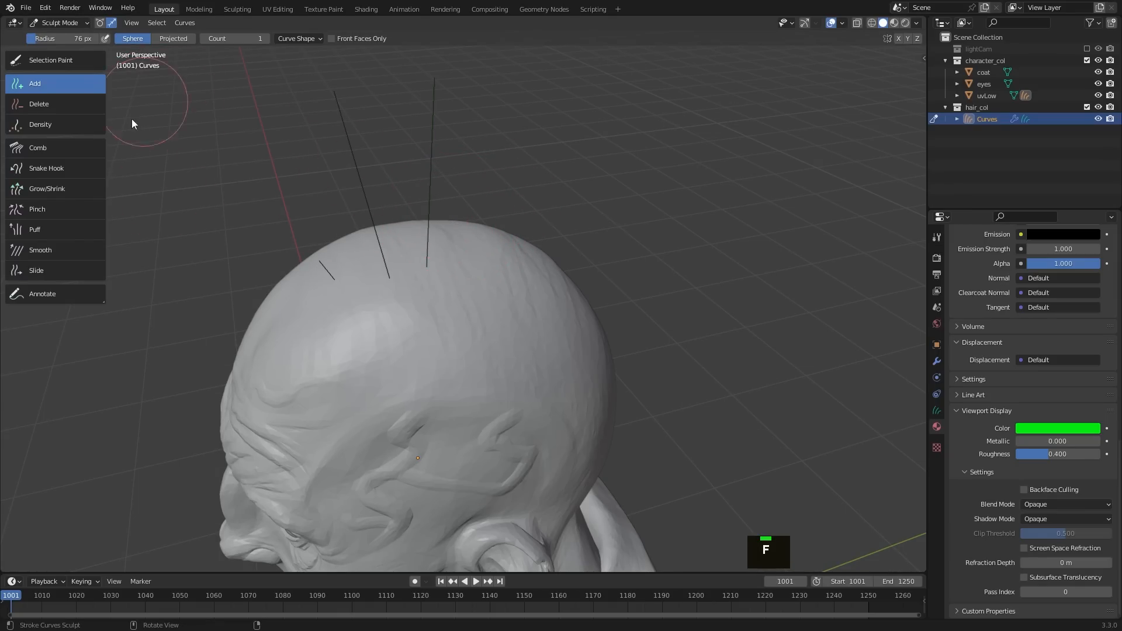
pyautogui.click(36, 148)
pyautogui.doubleClick(488, 157)
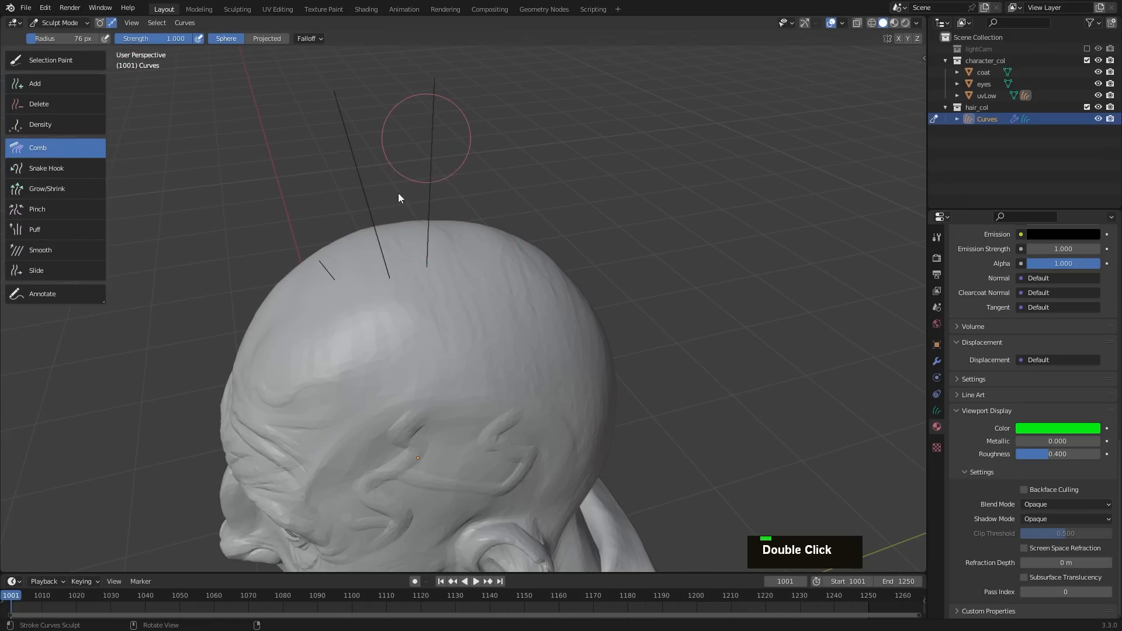
# Step: Add a third long hair on top of the head behind the two existing long ones
pyautogui.click(45, 85)
pyautogui.moveTo(464, 222); pyautogui.dragTo(461, 258, button='middle')
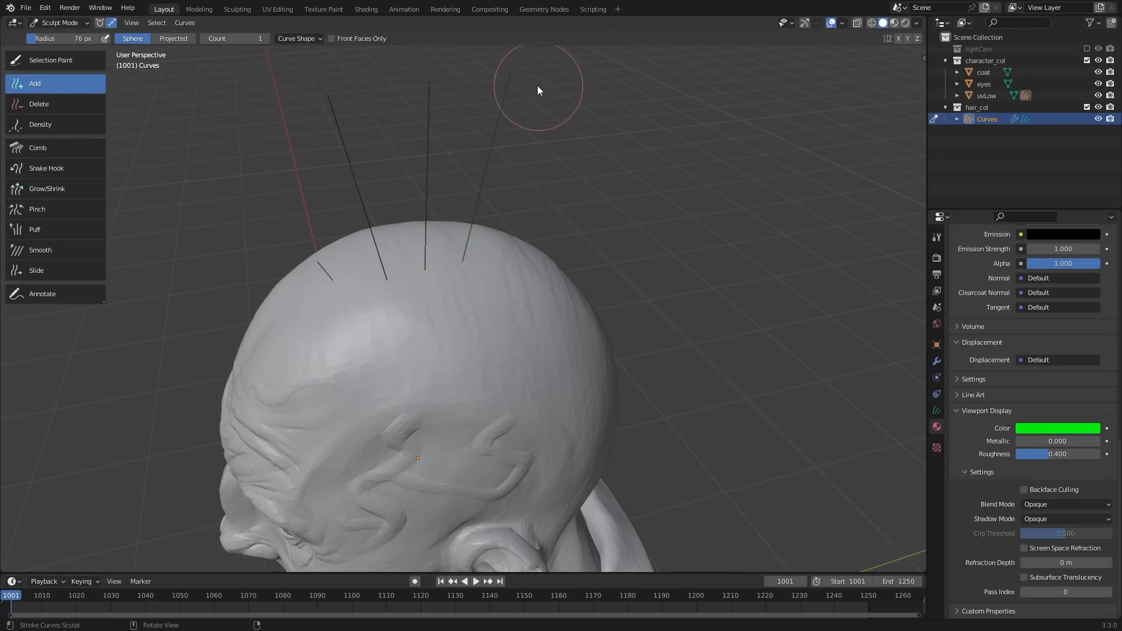
pyautogui.keyDown('shift'); pyautogui.moveTo(507, 110); pyautogui.dragTo(483, 118, button='middle'); pyautogui.keyUp('shift')
# Step: Comb the rearmost long hair into a backward curve with the Comb brush at a 169 px radius
pyautogui.click(38, 149)
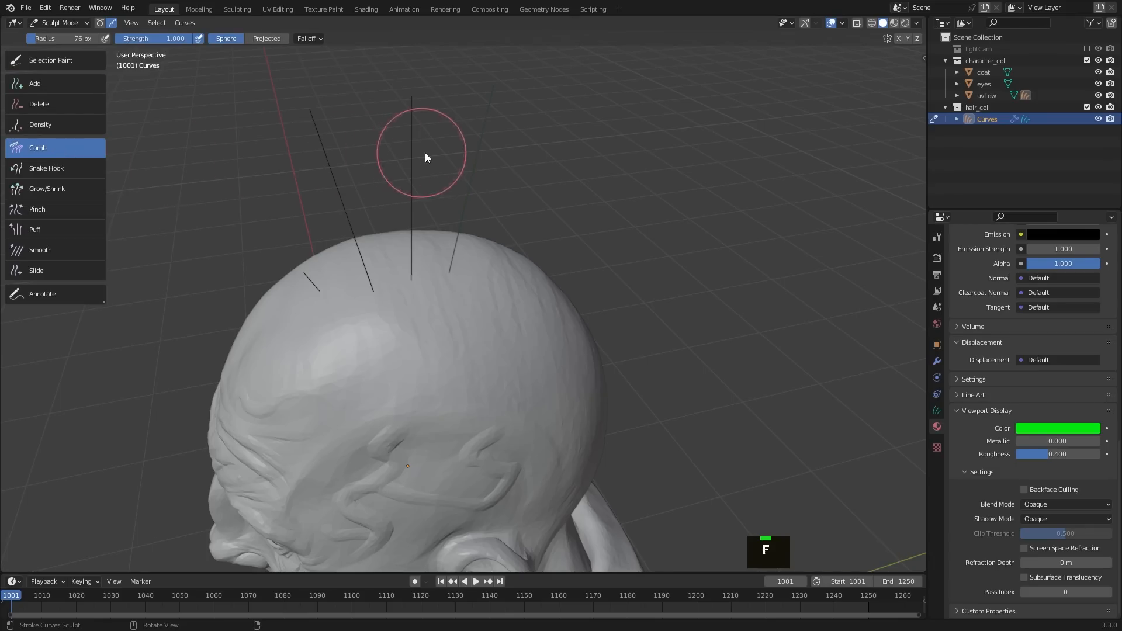
pyautogui.click(508, 194)
pyautogui.moveTo(508, 194)
pyautogui.mouseDown()
pyautogui.moveTo(421, 170)
pyautogui.moveTo(429, 230)
pyautogui.moveTo(465, 133)
pyautogui.moveTo(476, 159)
pyautogui.moveTo(452, 156)
pyautogui.moveTo(563, 163)
pyautogui.mouseUp()
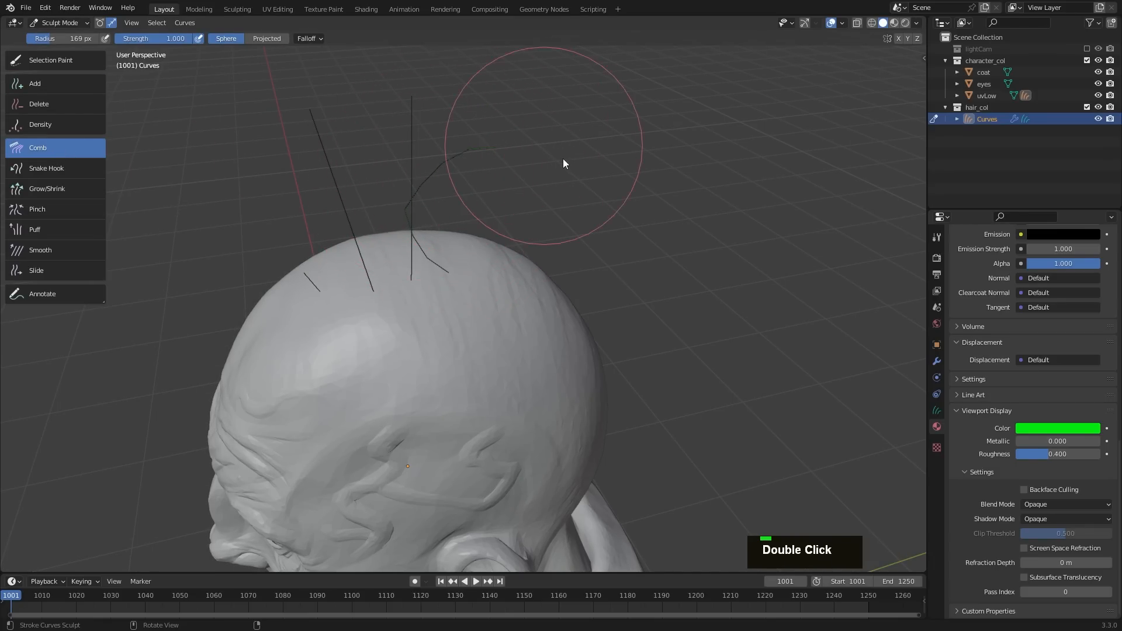
pyautogui.moveTo(413, 189)
pyautogui.mouseDown()
pyautogui.moveTo(450, 162)
pyautogui.moveTo(509, 148)
pyautogui.mouseUp()
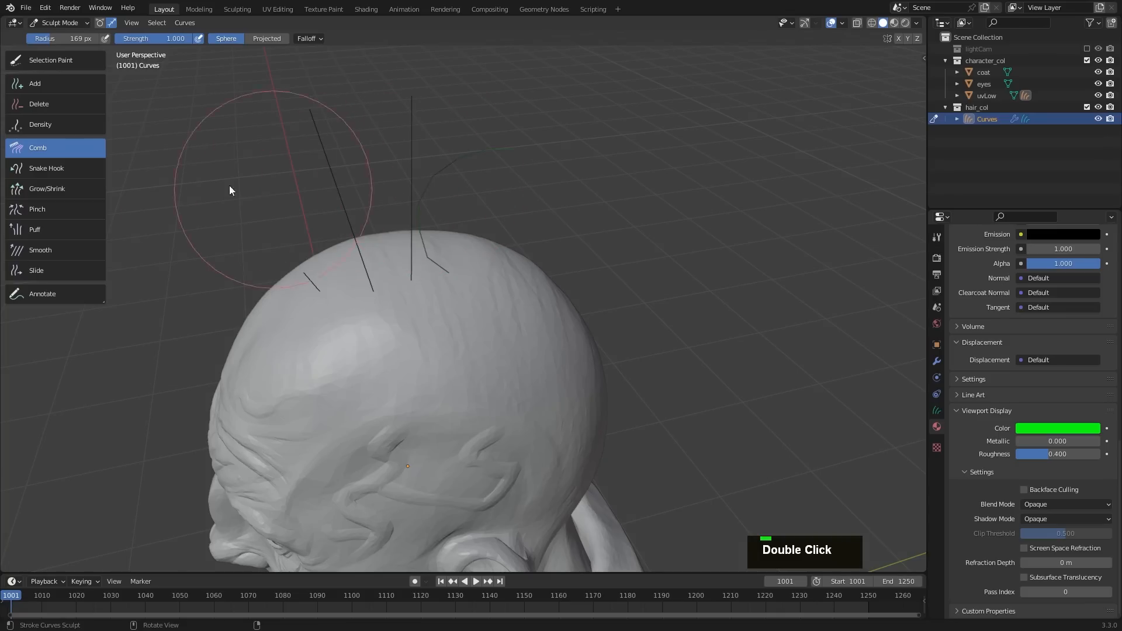
# Step: Enable length and shape interpolation for the Add brush and add a hair behind the combed one at a 105 px radius
pyautogui.click(54, 83)
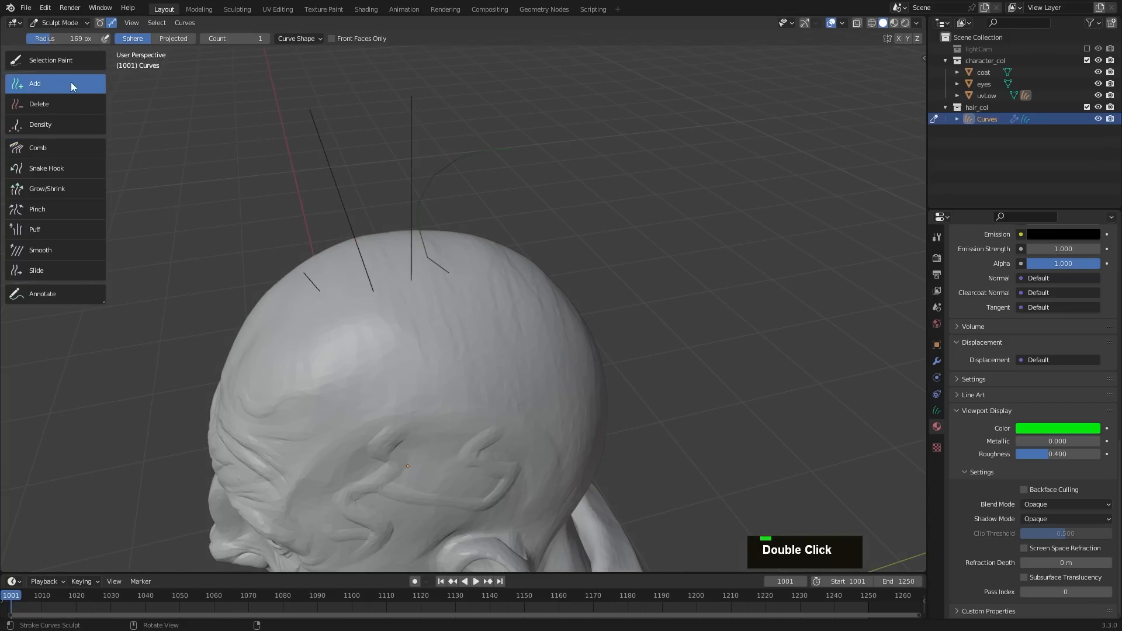
pyautogui.click(308, 35)
pyautogui.click(307, 61)
pyautogui.click(307, 72)
pyautogui.hotkey('alt', 'a')
pyautogui.moveTo(455, 247); pyautogui.dragTo(458, 252, button='middle')
pyautogui.press('f')
pyautogui.click(416, 258)
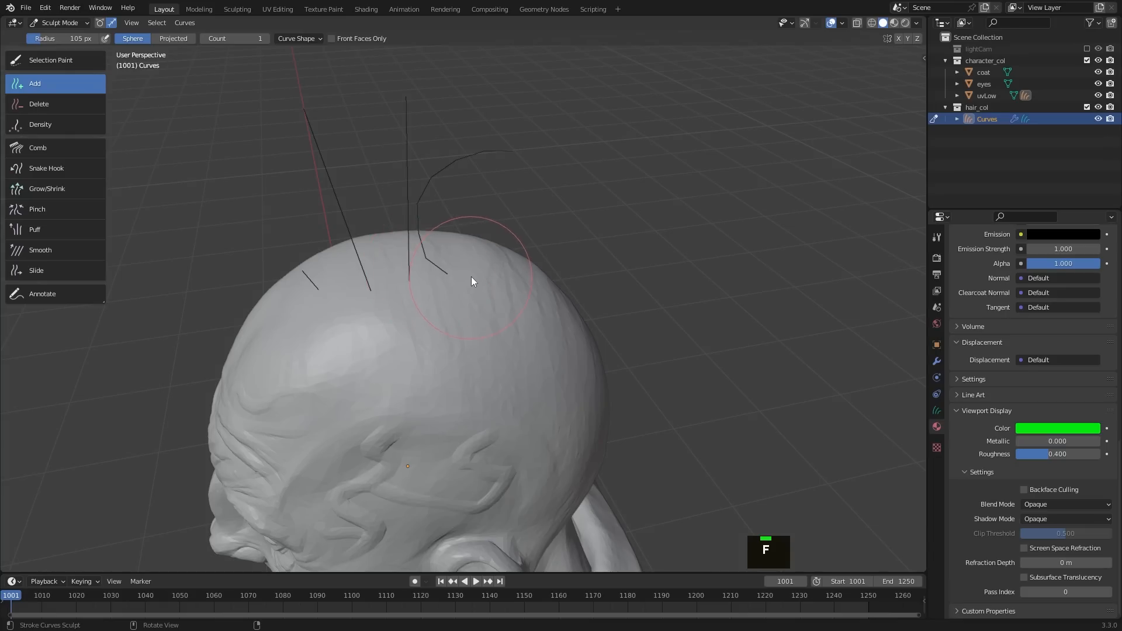
pyautogui.doubleClick(475, 278)
# Step: Comb the newly added rear hair toward the back of the head at a 232 px radius
pyautogui.click(50, 148)
pyautogui.press('f')
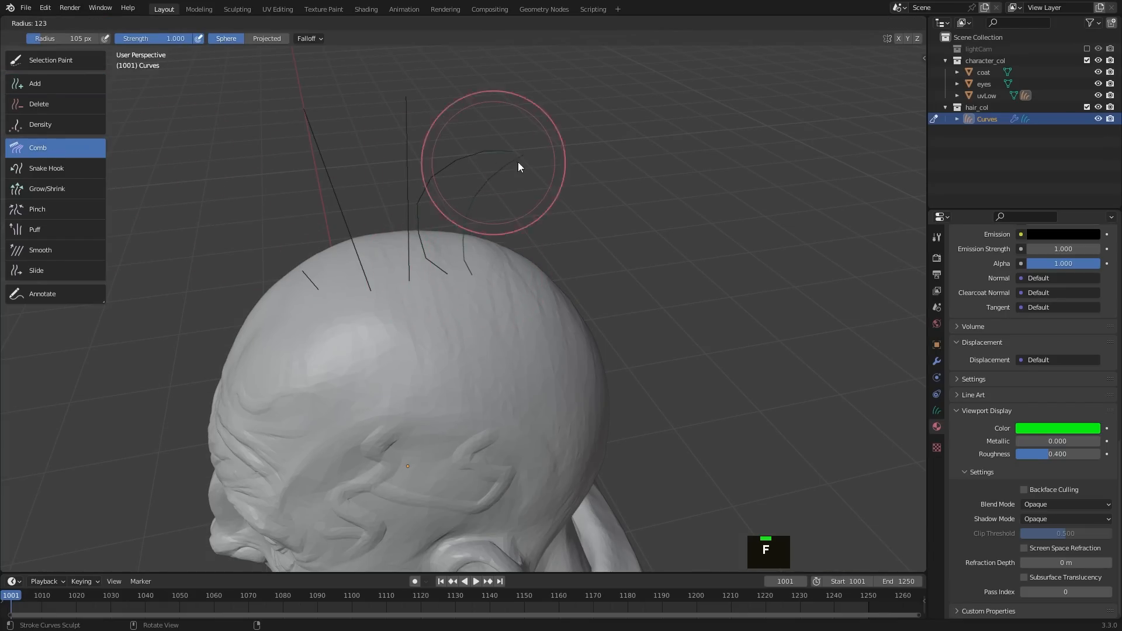
pyautogui.click(579, 168)
pyautogui.moveTo(505, 179); pyautogui.dragTo(597, 246)
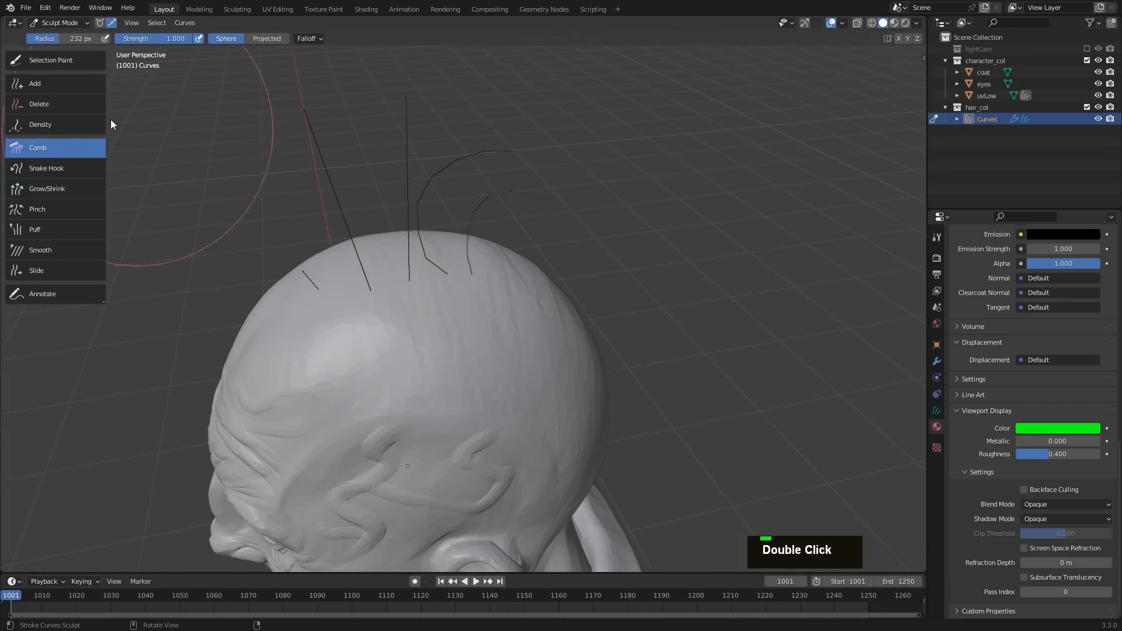
# Step: Add one more interpolated hair behind the curved hairs on top of the head
pyautogui.click(48, 83)
pyautogui.hotkey('alt', 'a')
pyautogui.moveTo(483, 277); pyautogui.dragTo(562, 195, button='middle')
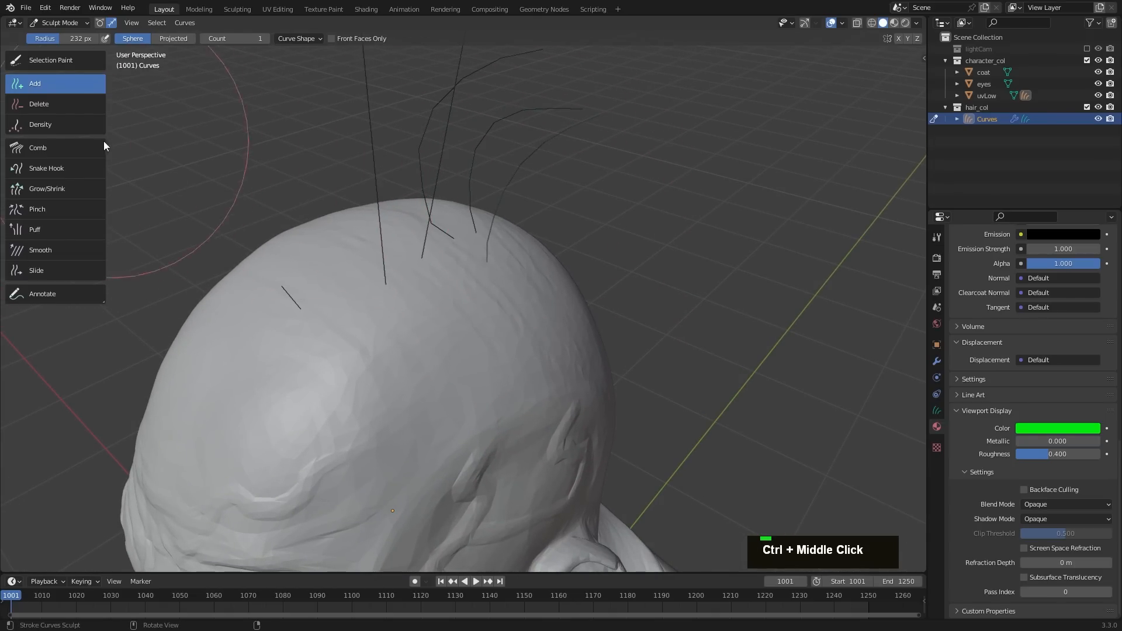
# Step: Comb the last added hair backward and down toward the scalp
pyautogui.click(70, 146)
pyautogui.keyDown('ctrl'); pyautogui.moveTo(526, 143); pyautogui.dragTo(534, 169, button='middle'); pyautogui.keyUp('ctrl')
pyautogui.moveTo(535, 170); pyautogui.dragTo(619, 240)
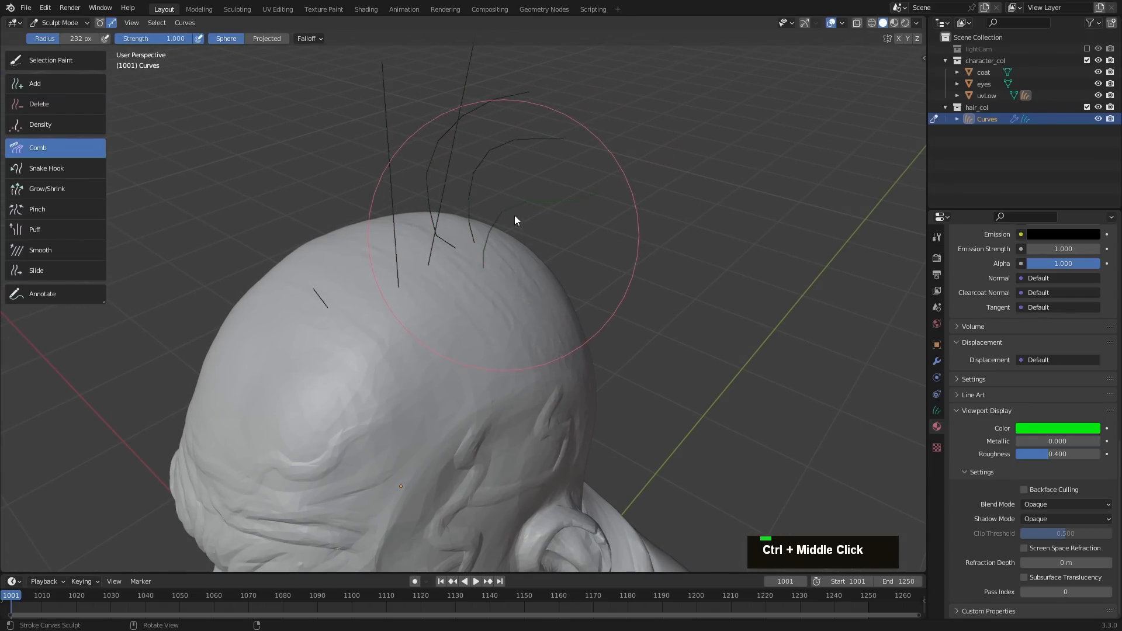
pyautogui.moveTo(526, 218)
pyautogui.mouseDown()
pyautogui.moveTo(517, 210)
pyautogui.moveTo(534, 207)
pyautogui.mouseUp()
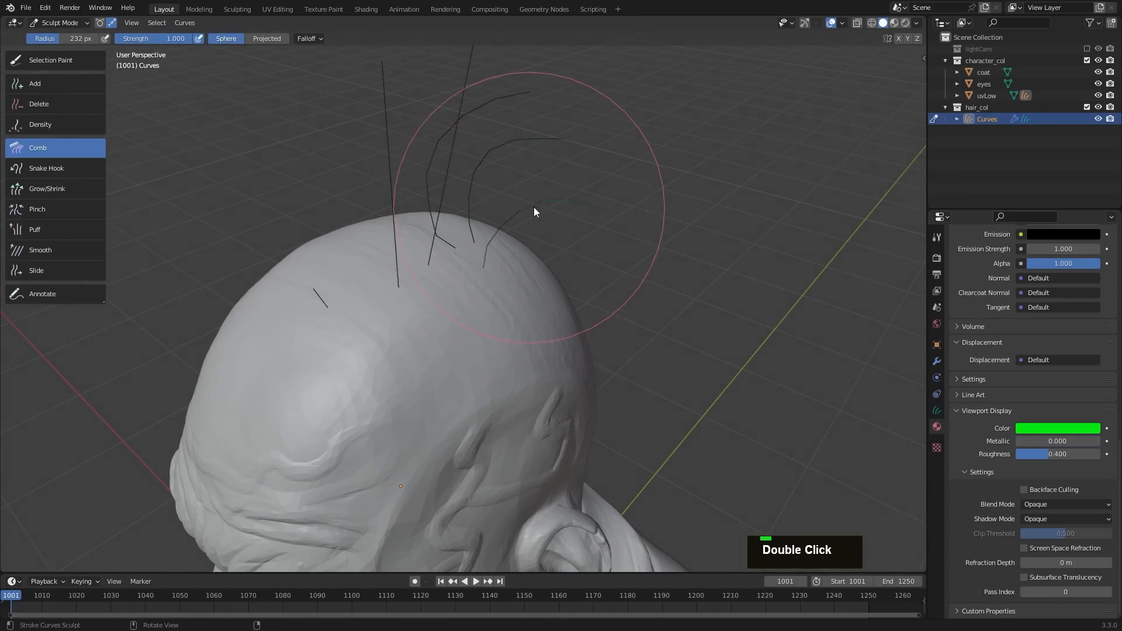
# Step: Set the Density brush's minimum distance to 0.065 m
pyautogui.moveTo(534, 207); pyautogui.dragTo(377, 227, button='middle')
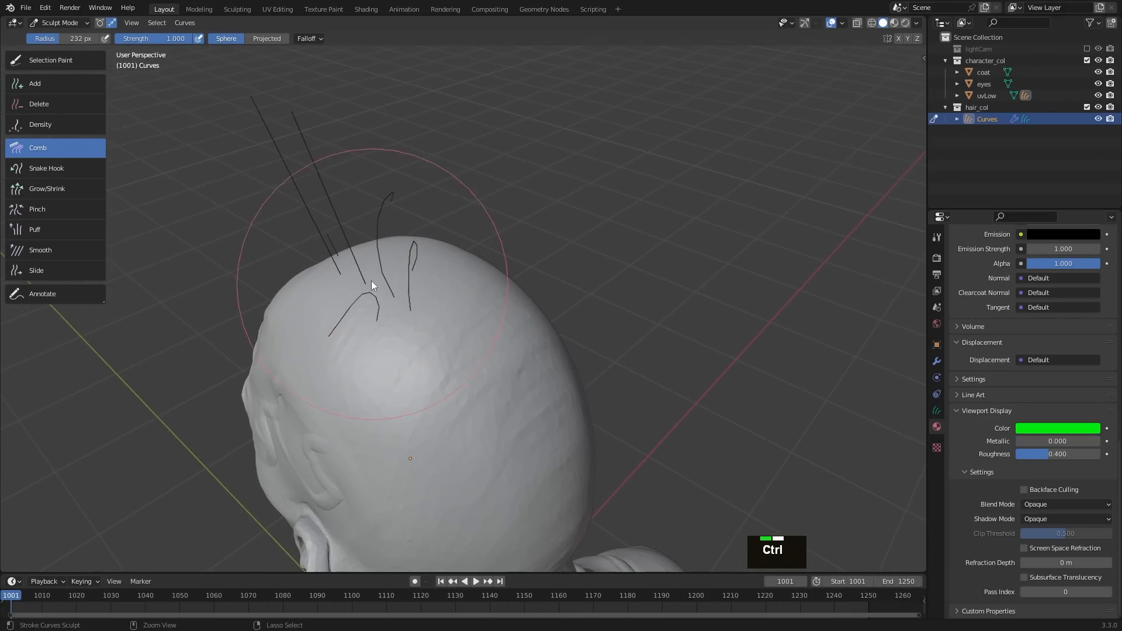
pyautogui.keyDown('ctrl'); pyautogui.moveTo(370, 281); pyautogui.dragTo(366, 216, button='middle'); pyautogui.keyUp('ctrl')
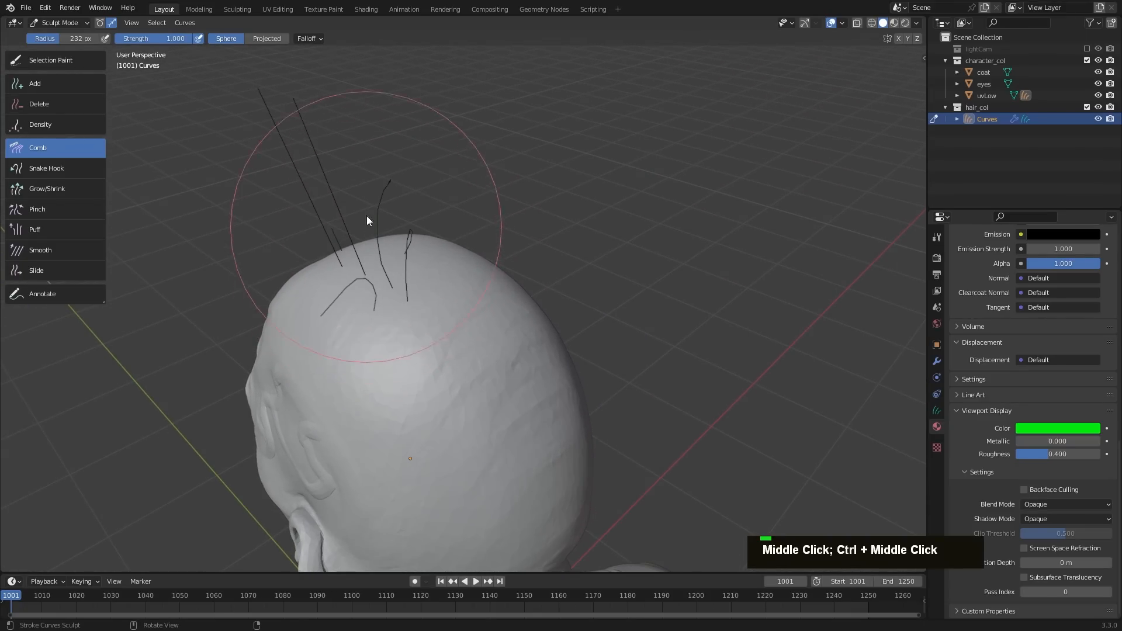
pyautogui.click(53, 121)
pyautogui.moveTo(397, 275); pyautogui.dragTo(429, 269, button='middle')
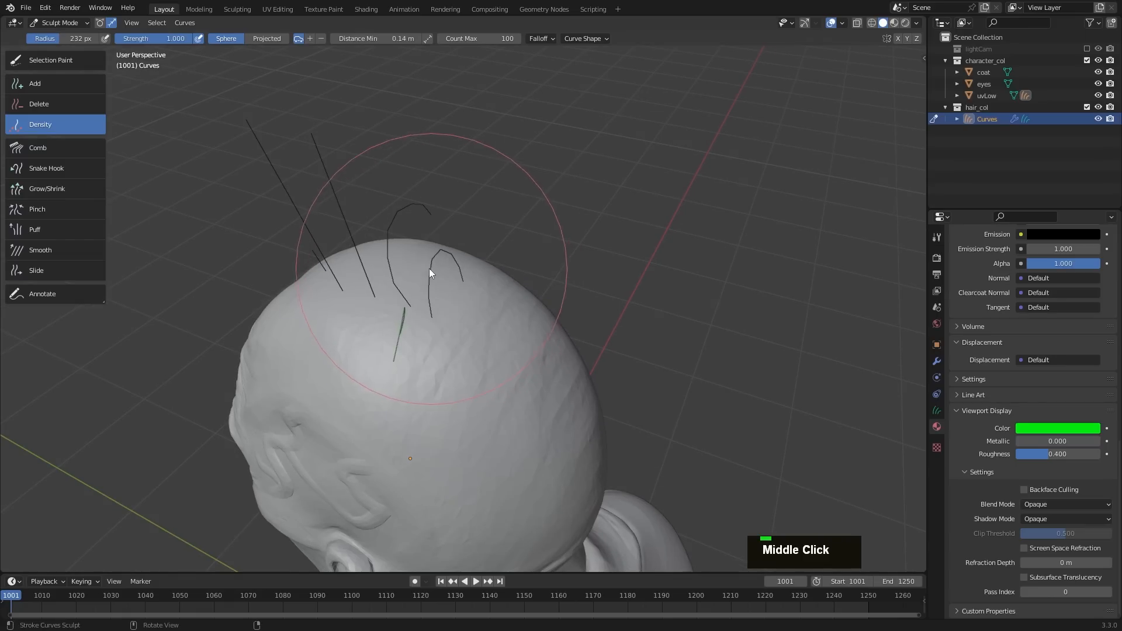
pyautogui.hotkey('shift', 'r')
pyautogui.click(337, 270)
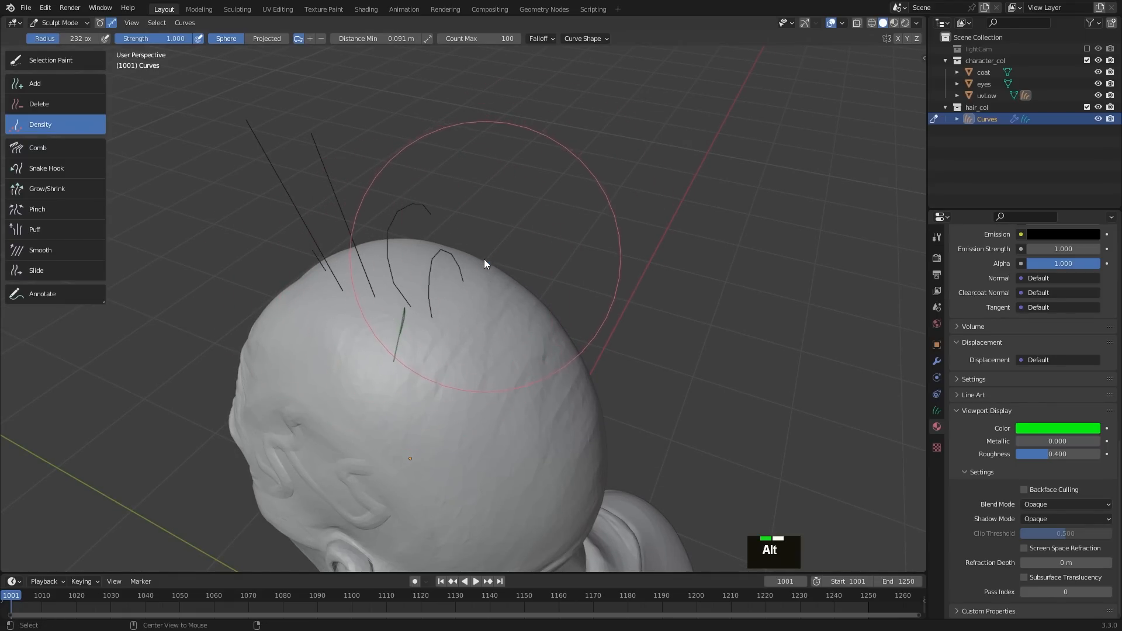
pyautogui.moveTo(458, 269); pyautogui.dragTo(412, 306, button='middle')
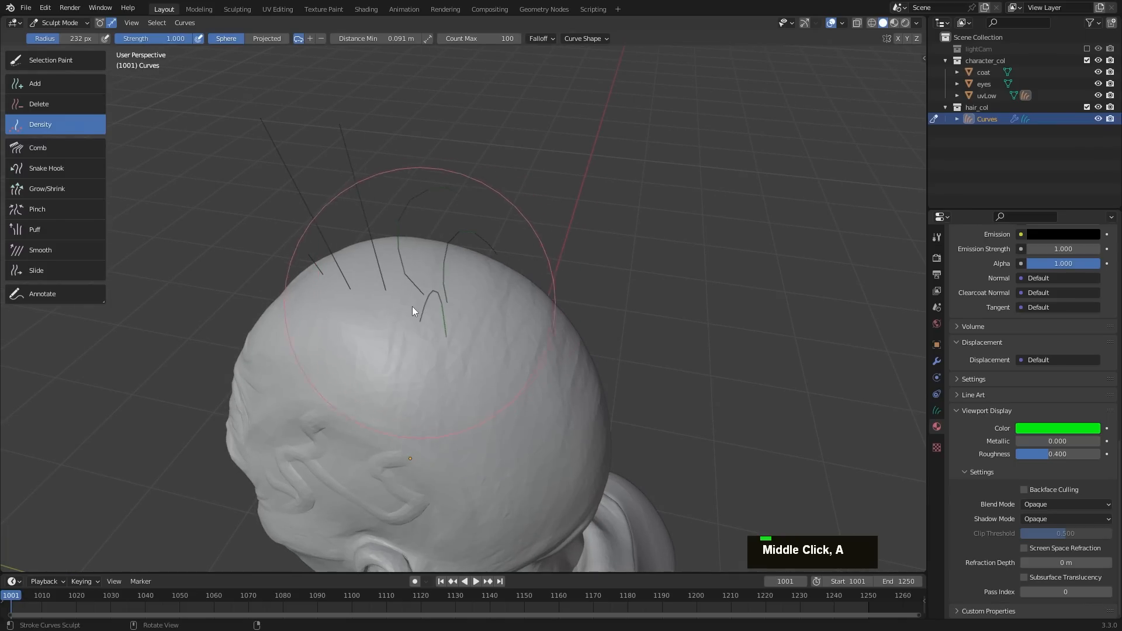
pyautogui.press('shift')
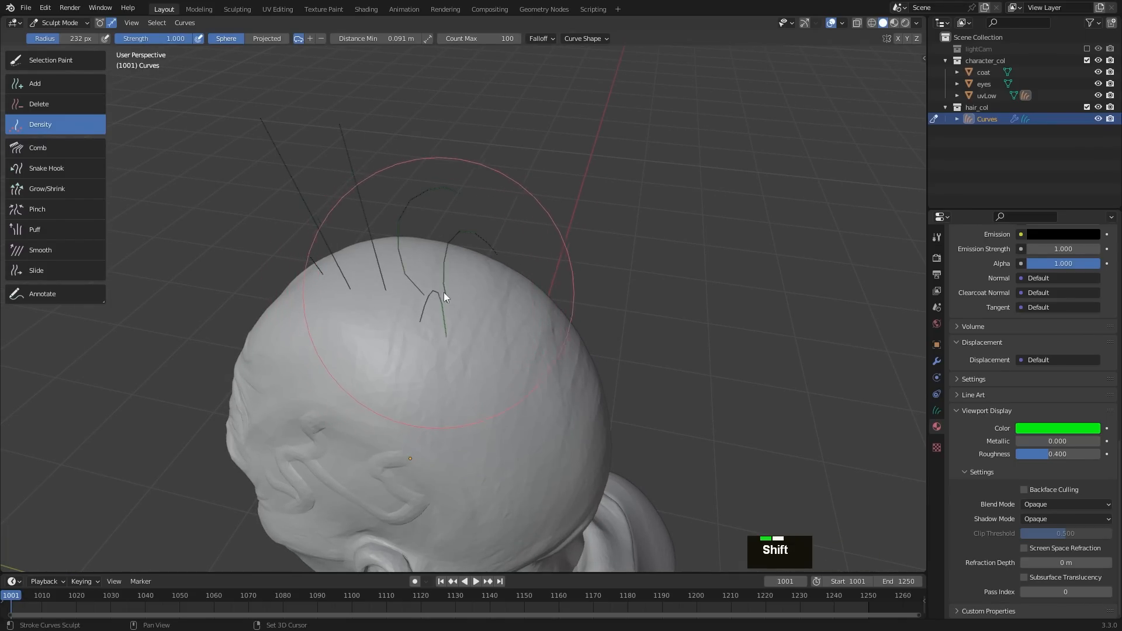
pyautogui.hotkey('shift', 'r')
pyautogui.click(419, 296)
# Step: Try the Density brush on top of the head at a 139 px radius and undo the added hairs
pyautogui.press('f')
pyautogui.click(402, 305)
pyautogui.click(398, 305)
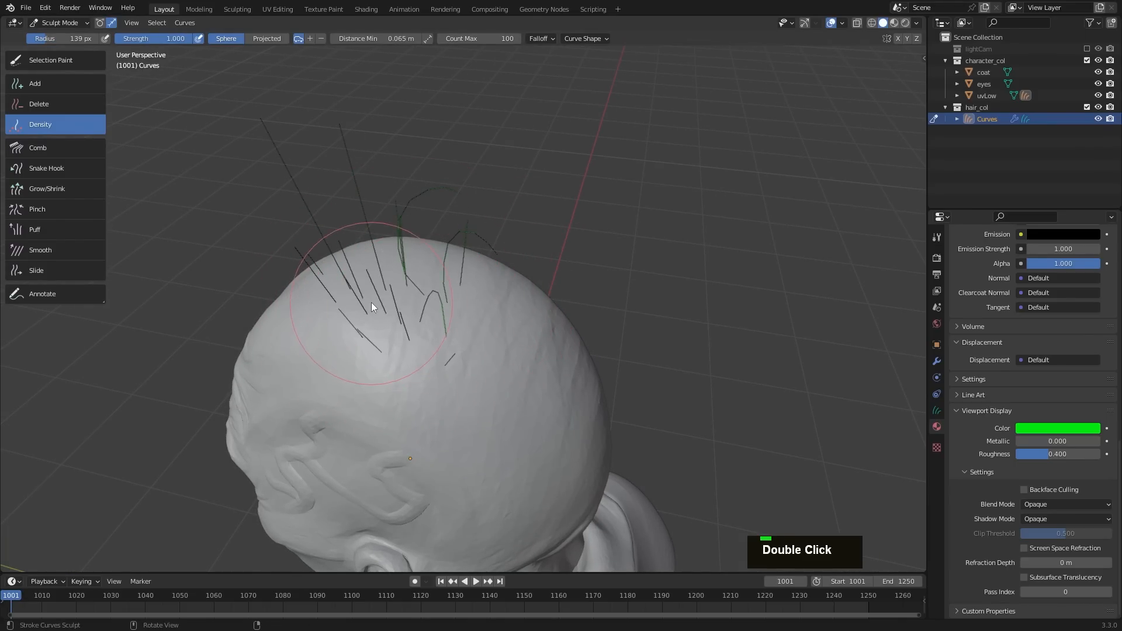
pyautogui.moveTo(372, 306); pyautogui.dragTo(478, 283, button='middle')
pyautogui.hotkey('ctrl', 'z')
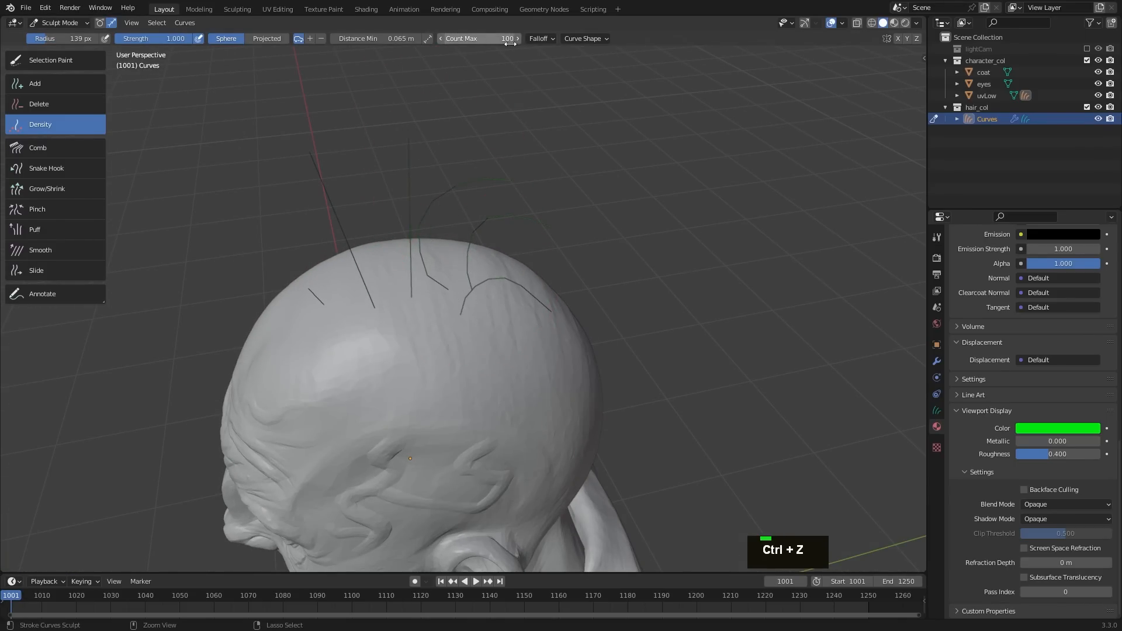
# Step: Enable length and shape interpolation in the Density brush's curve shape settings
pyautogui.click(583, 39)
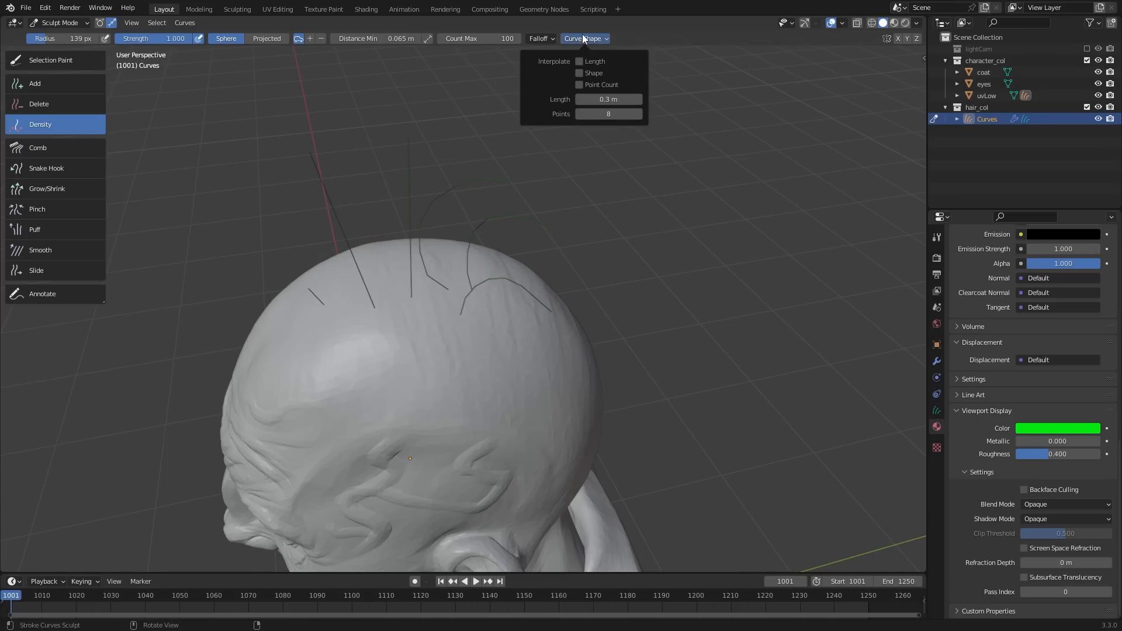
pyautogui.click(581, 64)
pyautogui.click(577, 74)
# Step: Fill the area around the curved hairs behind the top of the head with interpolated hairs using the Density brush
pyautogui.moveTo(473, 235); pyautogui.dragTo(444, 335, button='middle')
pyautogui.click(461, 300)
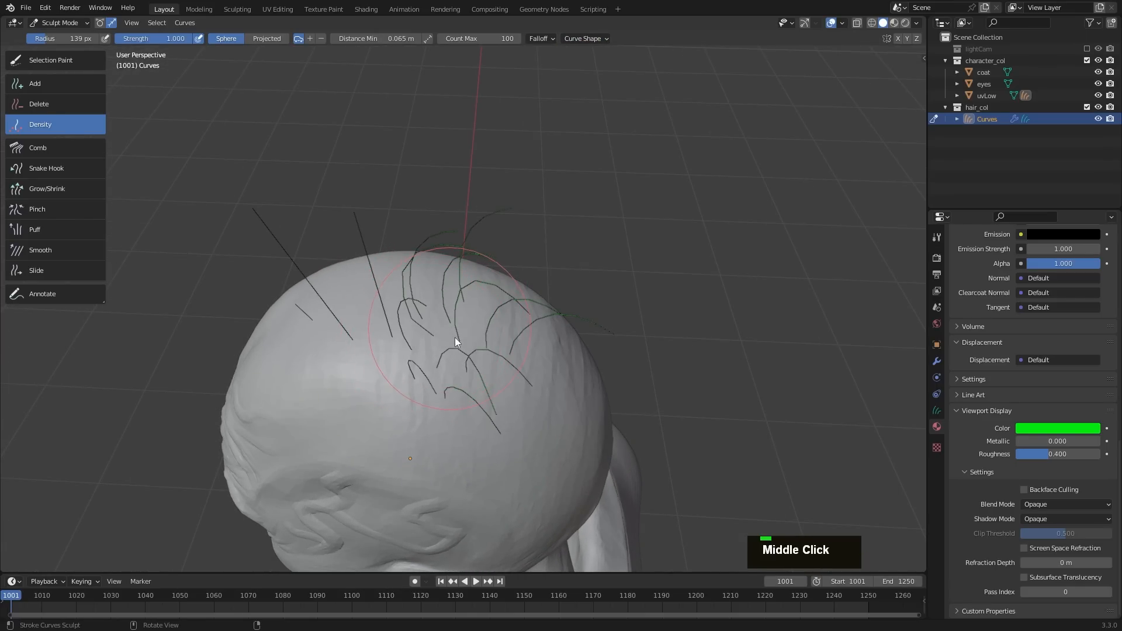
pyautogui.click(455, 338)
pyautogui.moveTo(455, 321)
pyautogui.mouseDown(button='middle')
pyautogui.moveTo(385, 276)
pyautogui.moveTo(399, 327)
pyautogui.moveTo(471, 306)
pyautogui.moveTo(475, 271)
pyautogui.moveTo(442, 301)
pyautogui.moveTo(388, 266)
pyautogui.moveTo(594, 236)
pyautogui.mouseUp(button='middle')
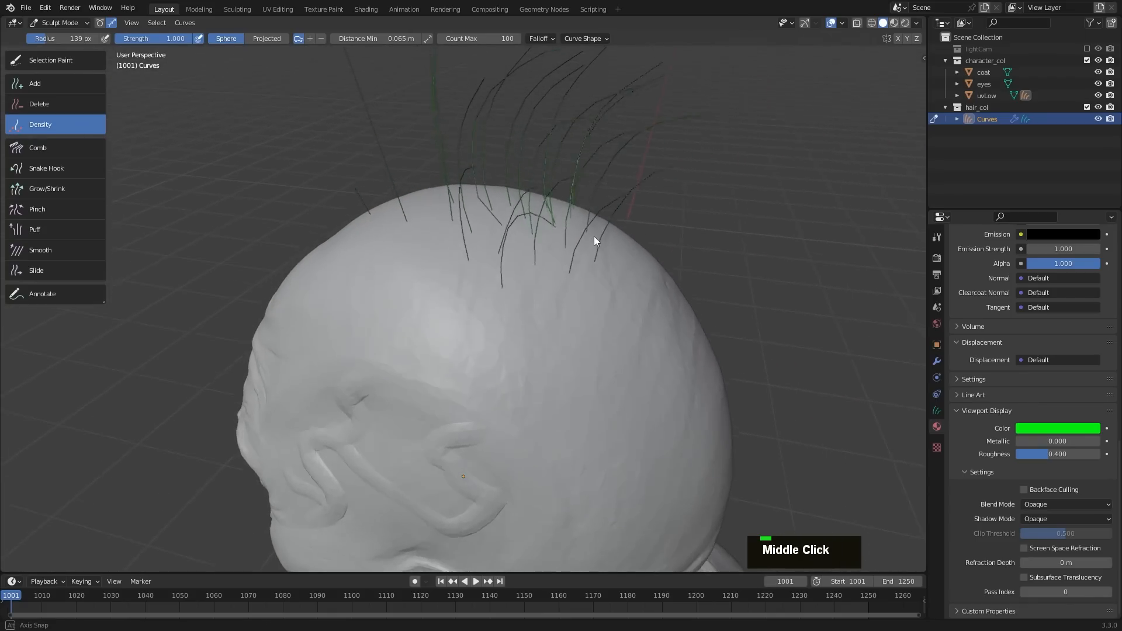
# Step: Select only one curved hair on the near side of the cluster with Selection Paint at a 21 px radius
pyautogui.moveTo(555, 192)
pyautogui.keyDown('ctrl'); pyautogui.mouseDown(button='middle')
pyautogui.moveTo(529, 222)
pyautogui.moveTo(580, 237)
pyautogui.moveTo(546, 244)
pyautogui.moveTo(552, 220)
pyautogui.moveTo(493, 258)
pyautogui.moveTo(496, 244)
pyautogui.mouseUp(button='middle'); pyautogui.keyUp('ctrl')
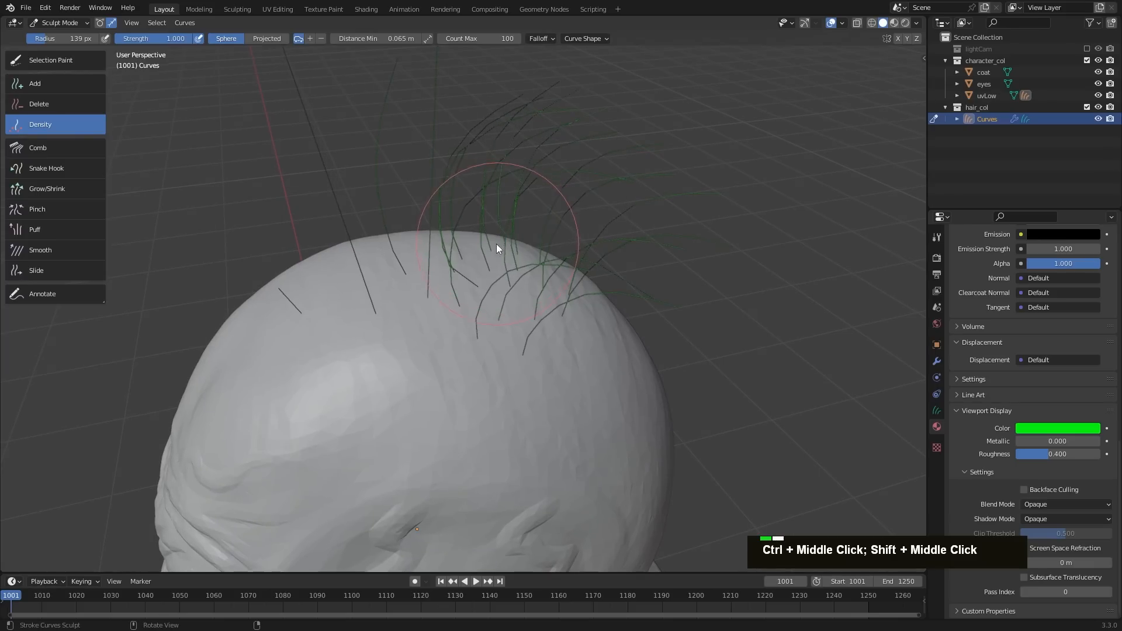
pyautogui.click(65, 149)
pyautogui.press('f')
pyautogui.click(436, 274)
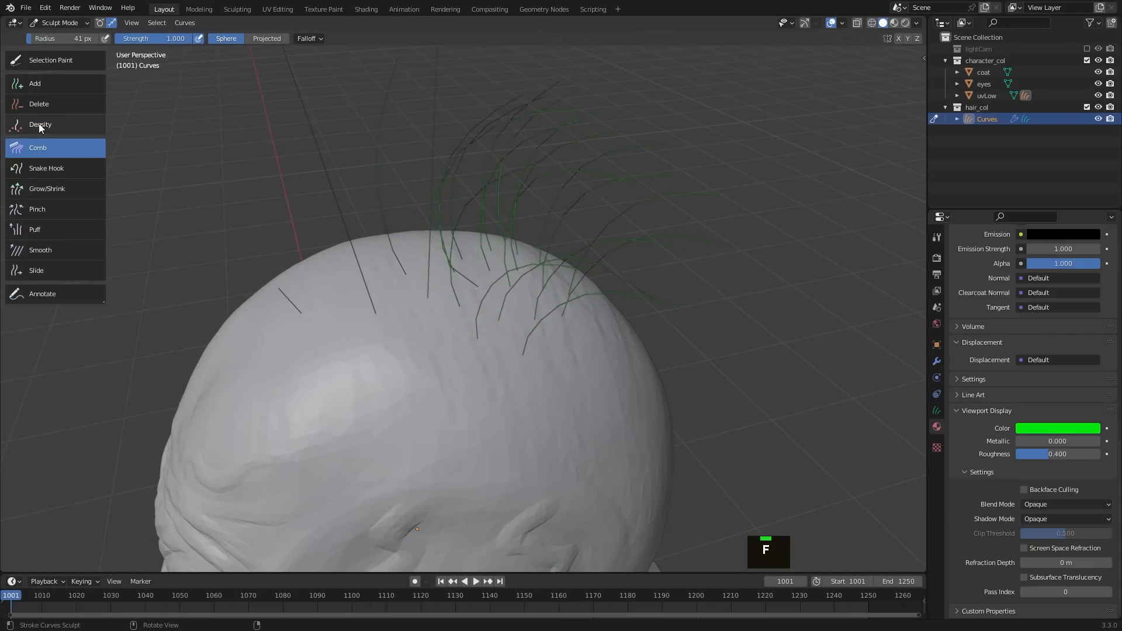
pyautogui.click(64, 59)
pyautogui.press('f')
pyautogui.doubleClick(475, 311)
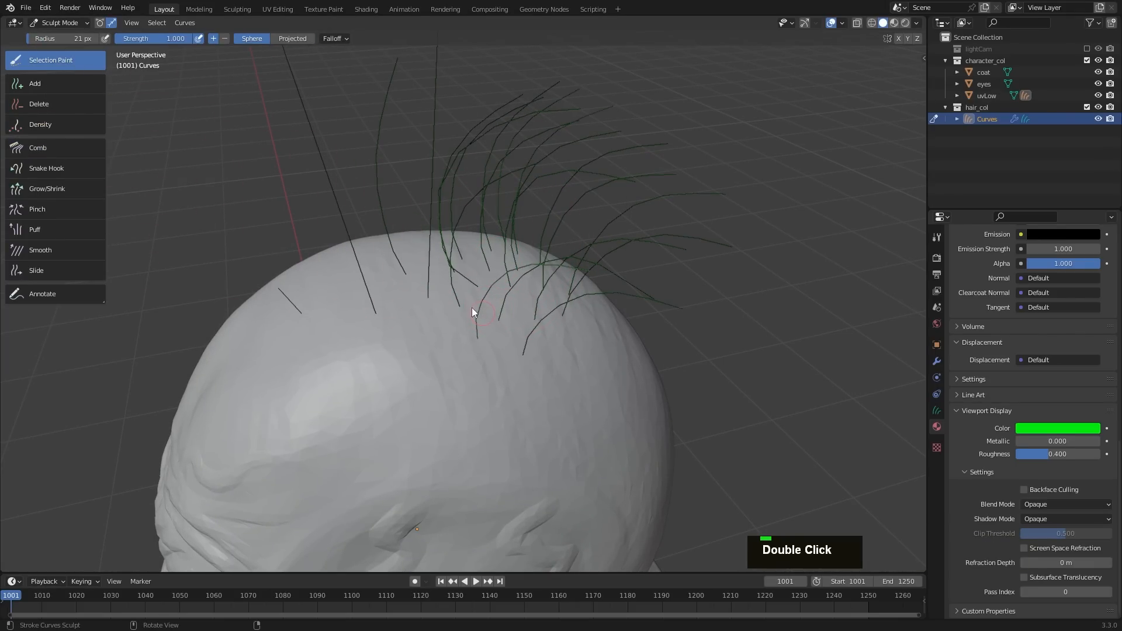
# Step: Comb the selected hair on the near side of the cluster at a 165 px radius
pyautogui.click(38, 148)
pyautogui.press('f')
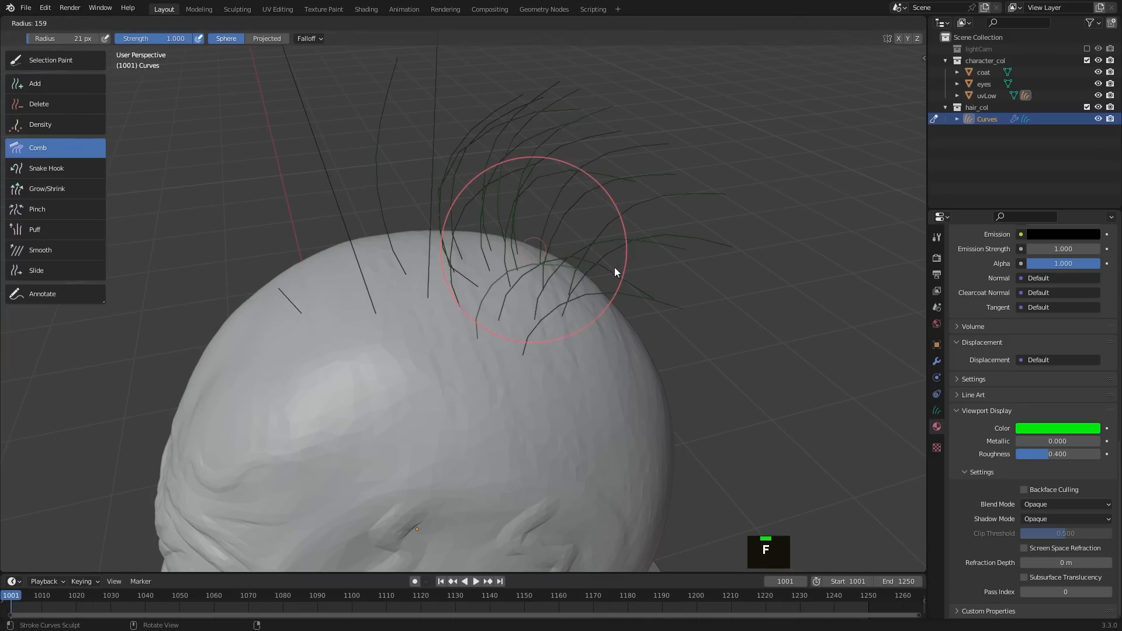
pyautogui.doubleClick(572, 193)
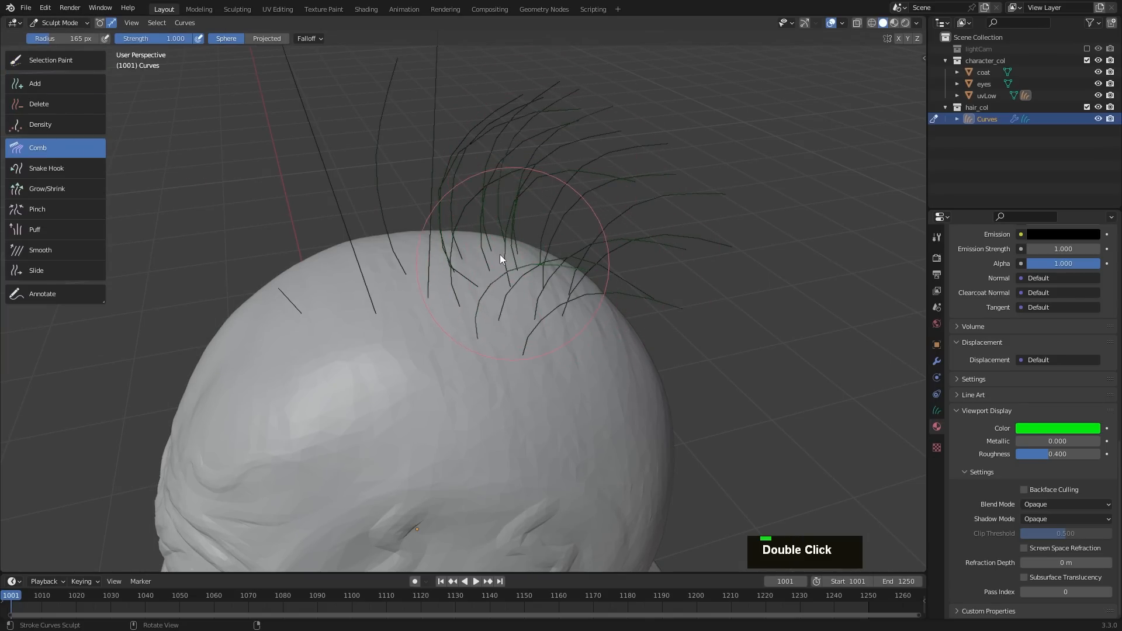
pyautogui.moveTo(460, 311)
pyautogui.mouseDown()
pyautogui.moveTo(492, 285)
pyautogui.moveTo(511, 174)
pyautogui.mouseUp()
# Step: Enlarge the Comb brush radius to 330 px and comb the selected hair back up toward the cluster
pyautogui.press('f')
pyautogui.doubleClick(560, 257)
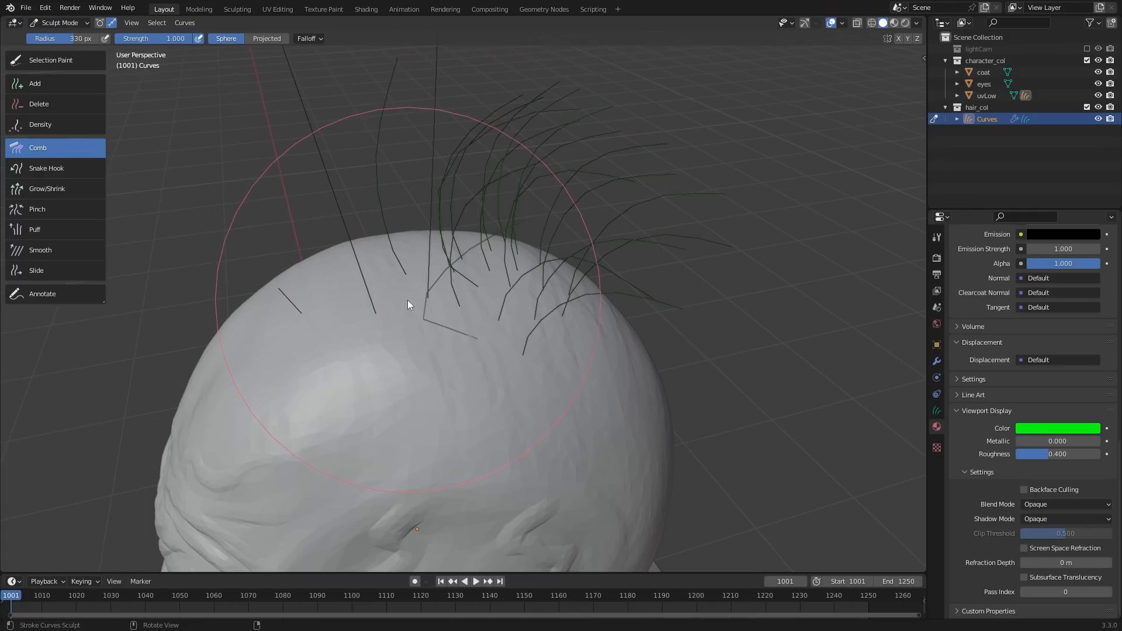
pyautogui.moveTo(420, 308)
pyautogui.mouseDown()
pyautogui.moveTo(478, 238)
pyautogui.moveTo(522, 129)
pyautogui.mouseUp()
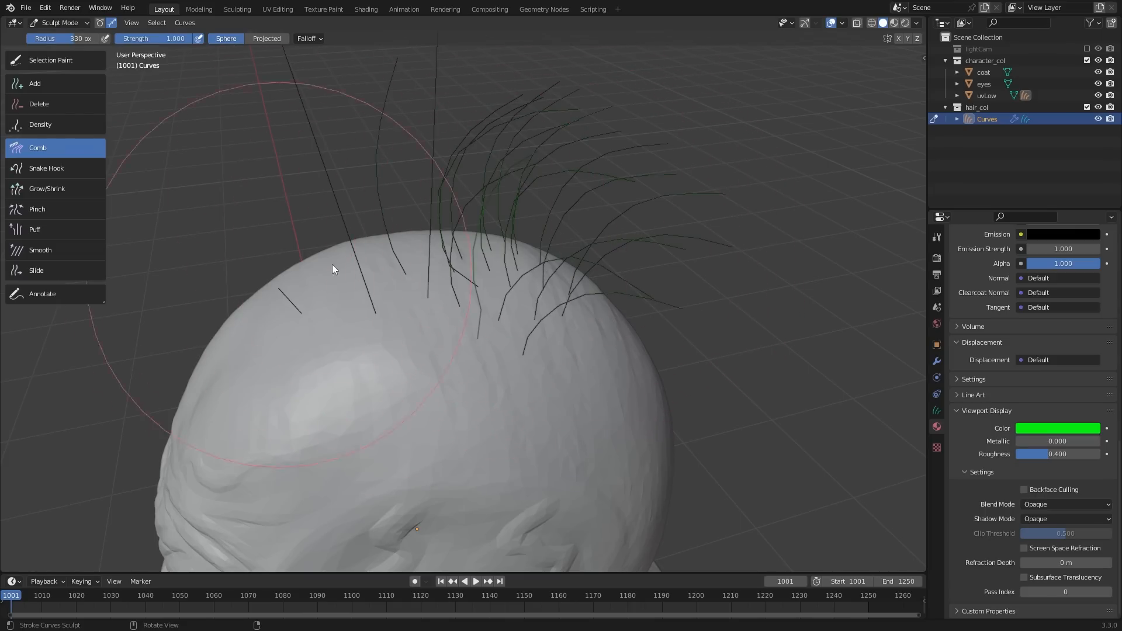
# Step: Examine the curves object's Surface Deform modifier and the modifier types available to add
pyautogui.keyDown('ctrl'); pyautogui.moveTo(581, 259); pyautogui.dragTo(548, 270, button='middle'); pyautogui.keyUp('ctrl')
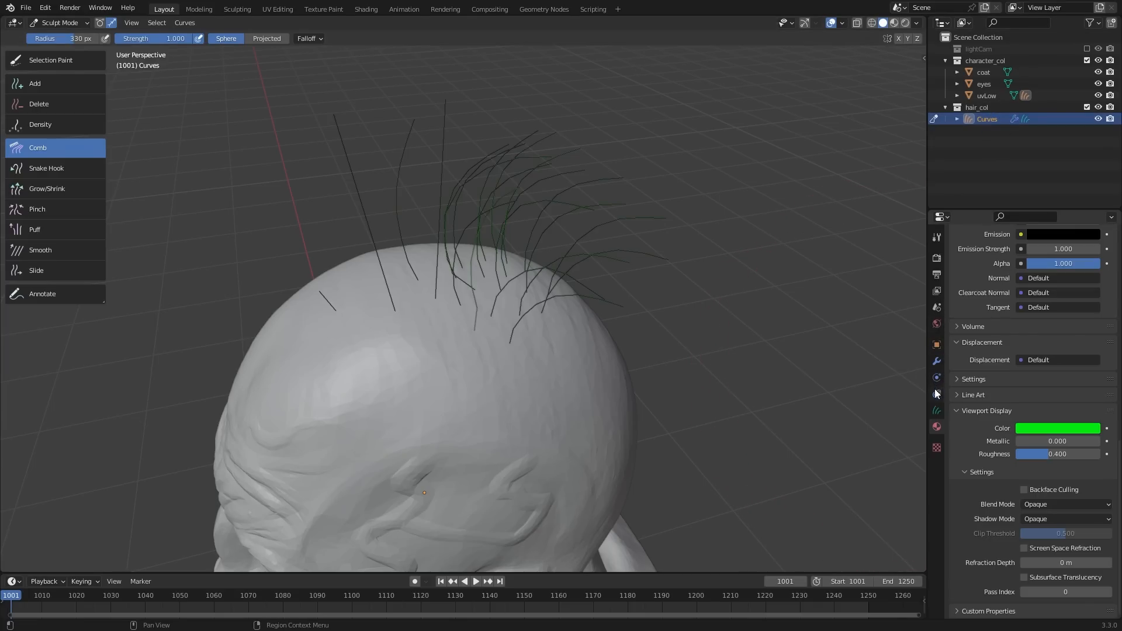
pyautogui.click(937, 361)
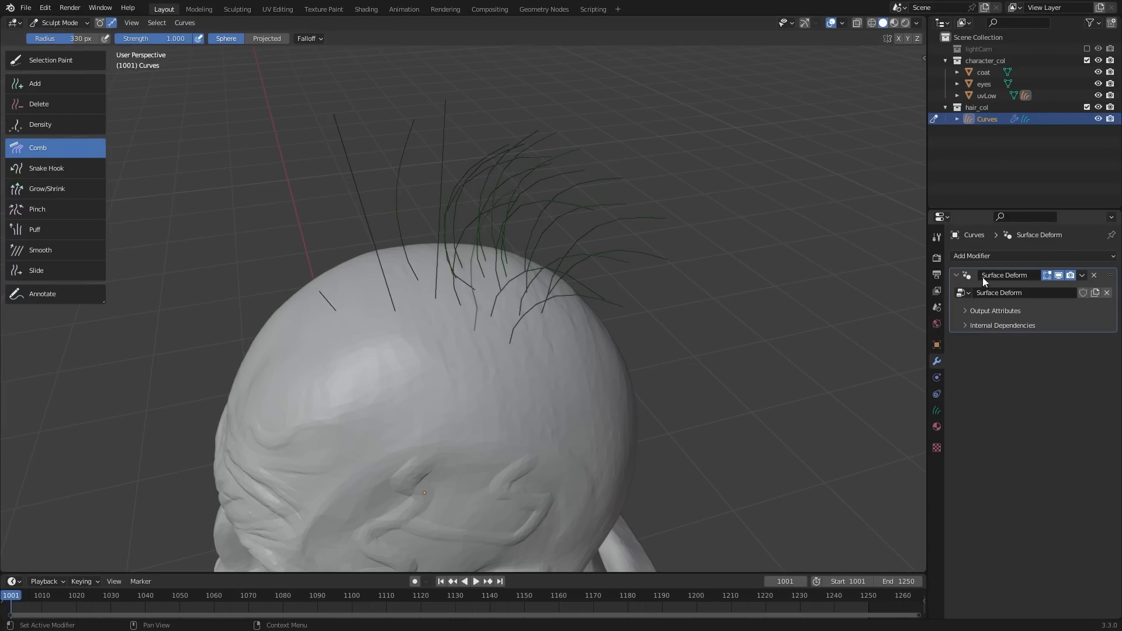
pyautogui.click(984, 254)
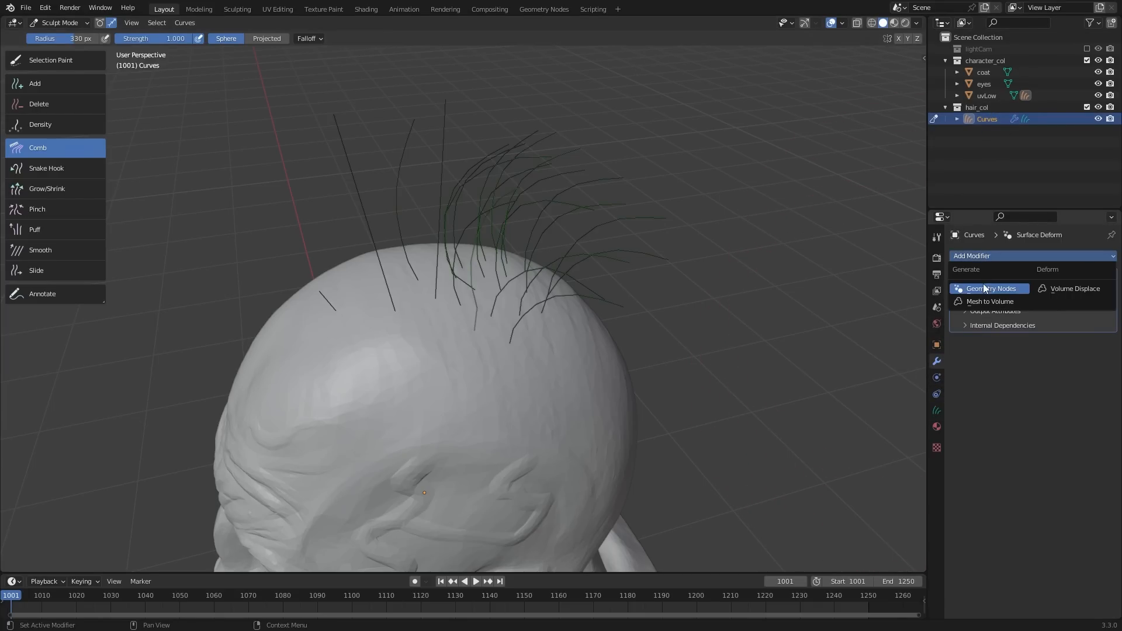
pyautogui.moveTo(678, 301); pyautogui.dragTo(665, 296, button='middle')
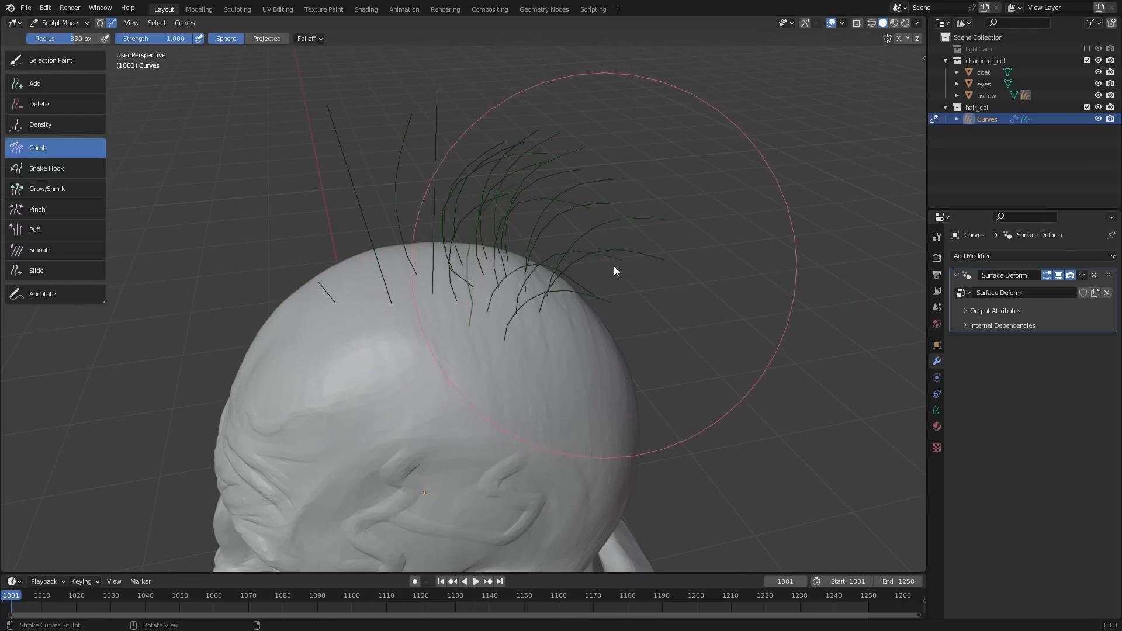
pyautogui.moveTo(529, 240); pyautogui.dragTo(526, 224, button='middle')
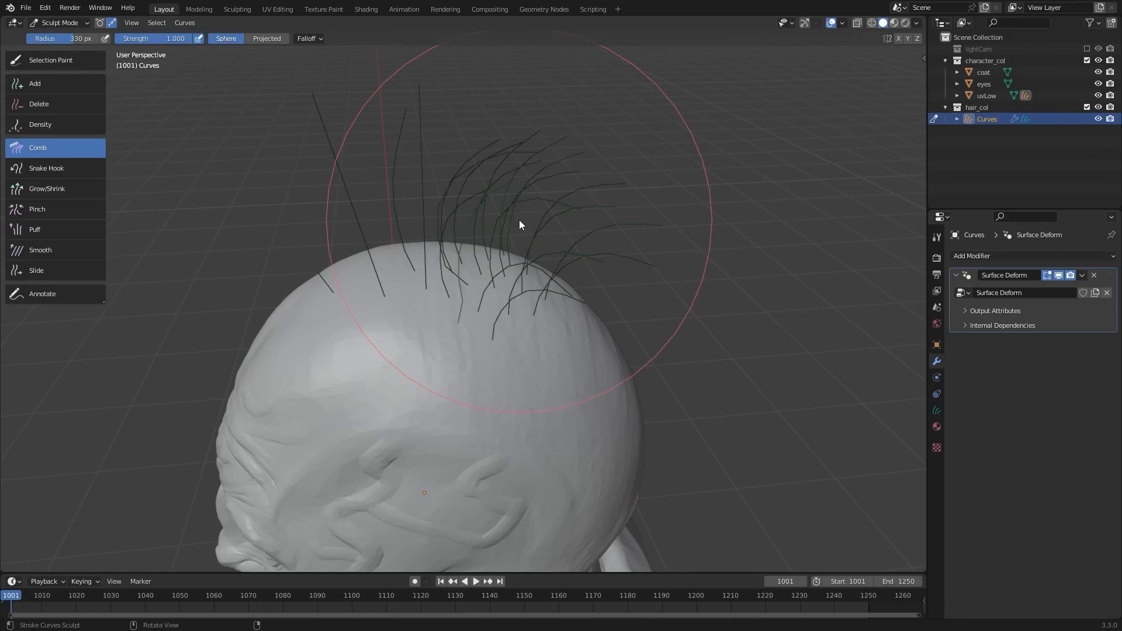
pyautogui.moveTo(519, 220); pyautogui.dragTo(518, 212, button='middle')
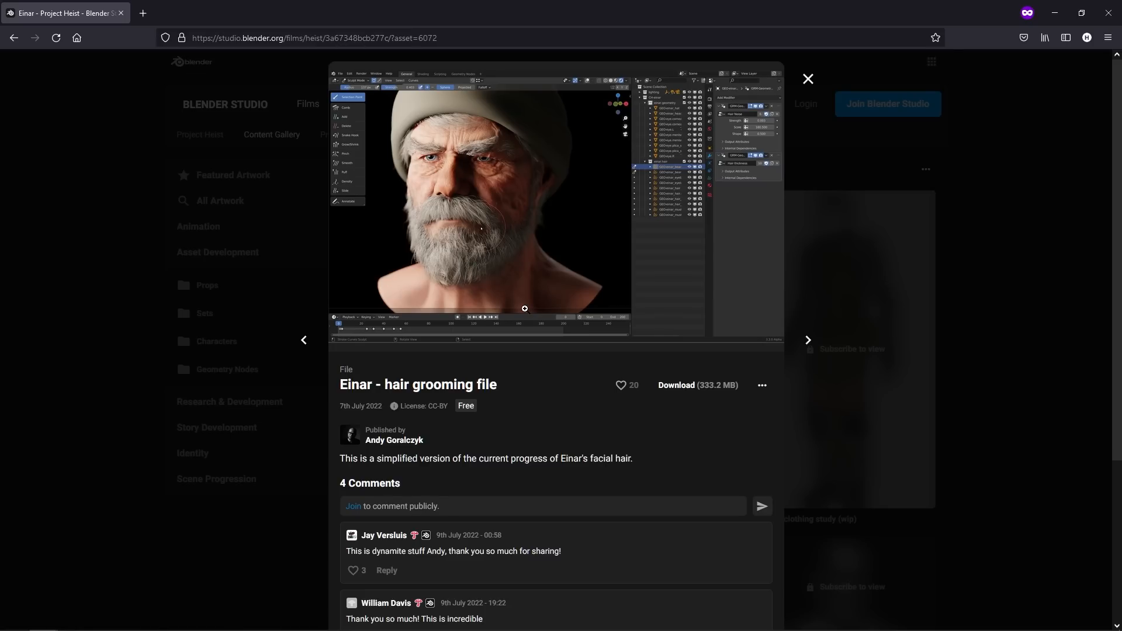
# Step: Enlarge the preview image of the Einar hair grooming file in the browser and switch back to Blender
pyautogui.click(525, 309)
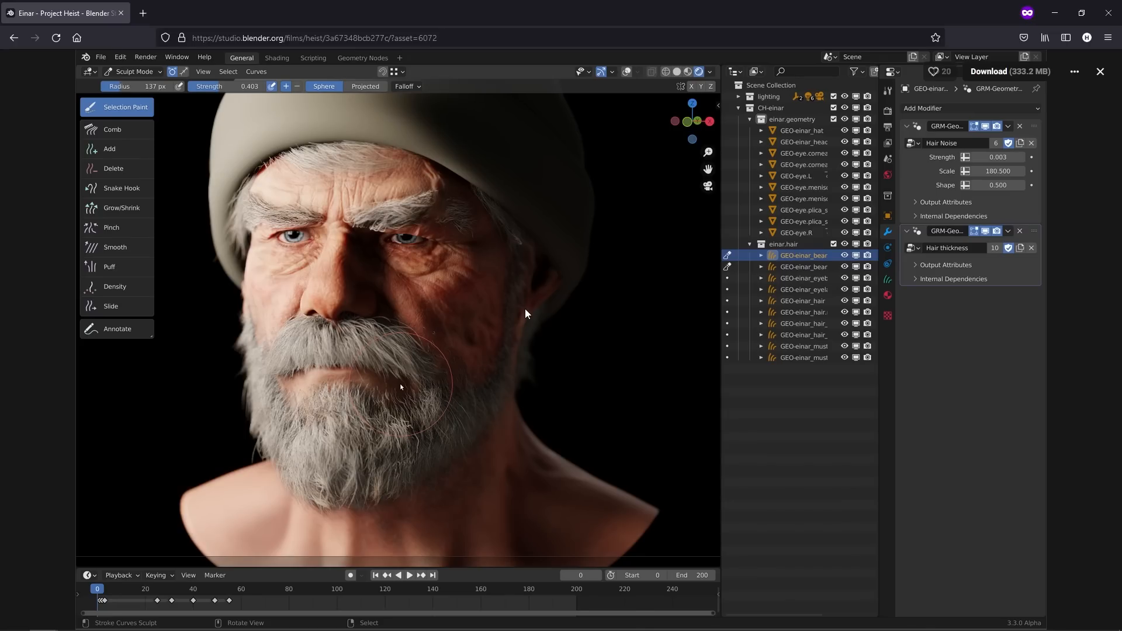
pyautogui.hotkey('alt', 'Tab')
pyautogui.keyDown('alt'); pyautogui.click(399, 313); pyautogui.keyUp('alt')
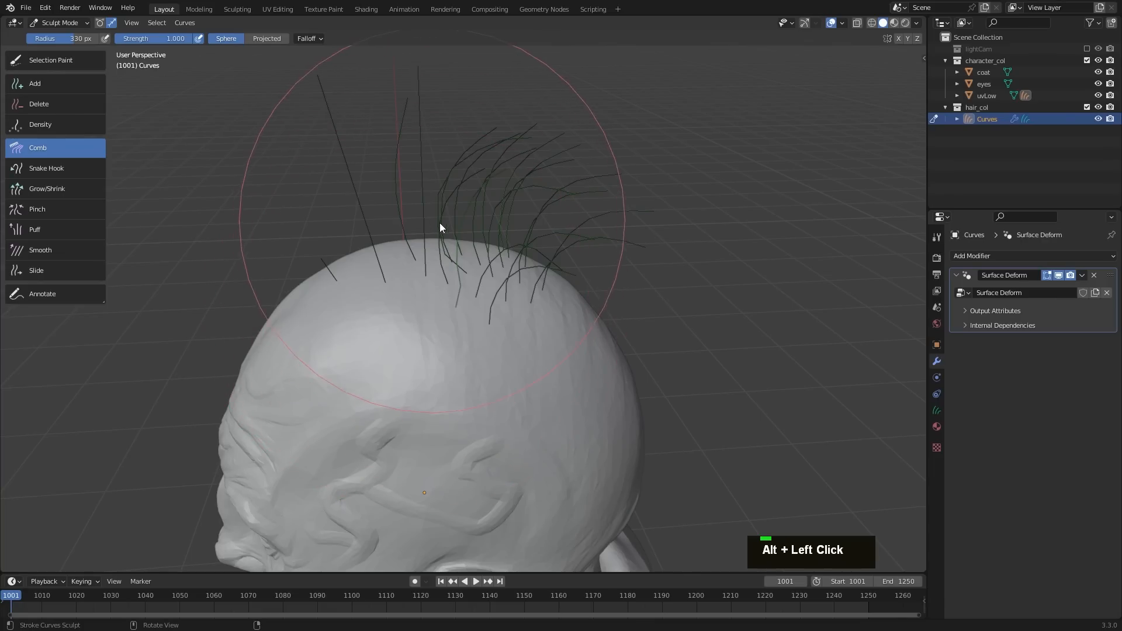
pyautogui.moveTo(504, 217); pyautogui.dragTo(508, 221, button='middle')
# Step: Append the Hair Noise, Hair thickness and randomize_lengths node groups from blenderGeoHairNodes_01.blend
pyautogui.click(25, 8)
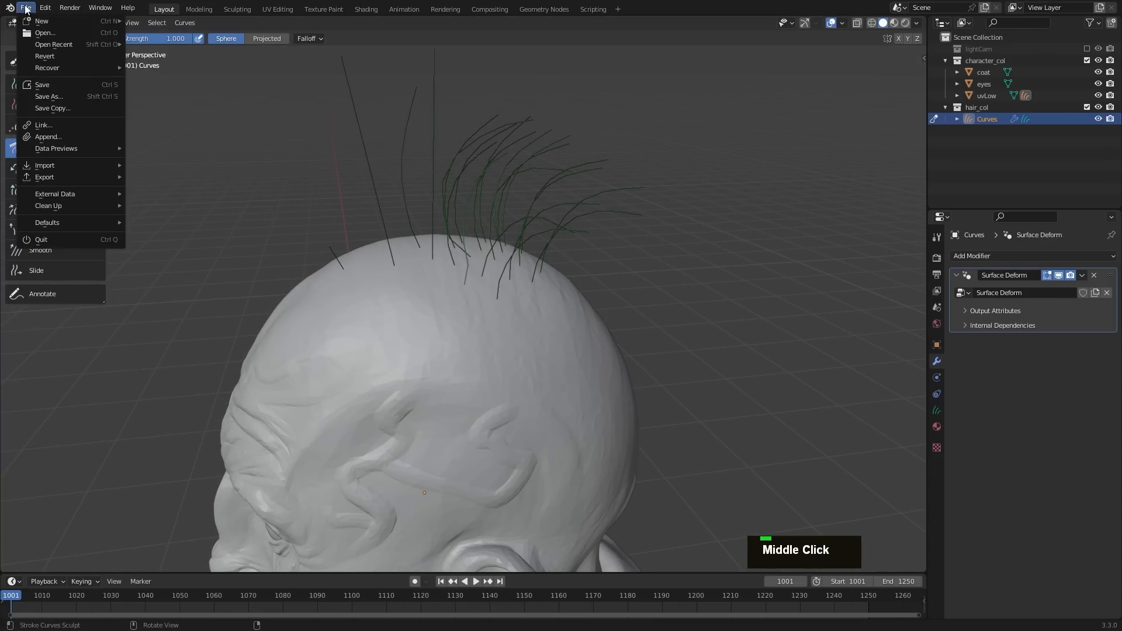
pyautogui.click(53, 137)
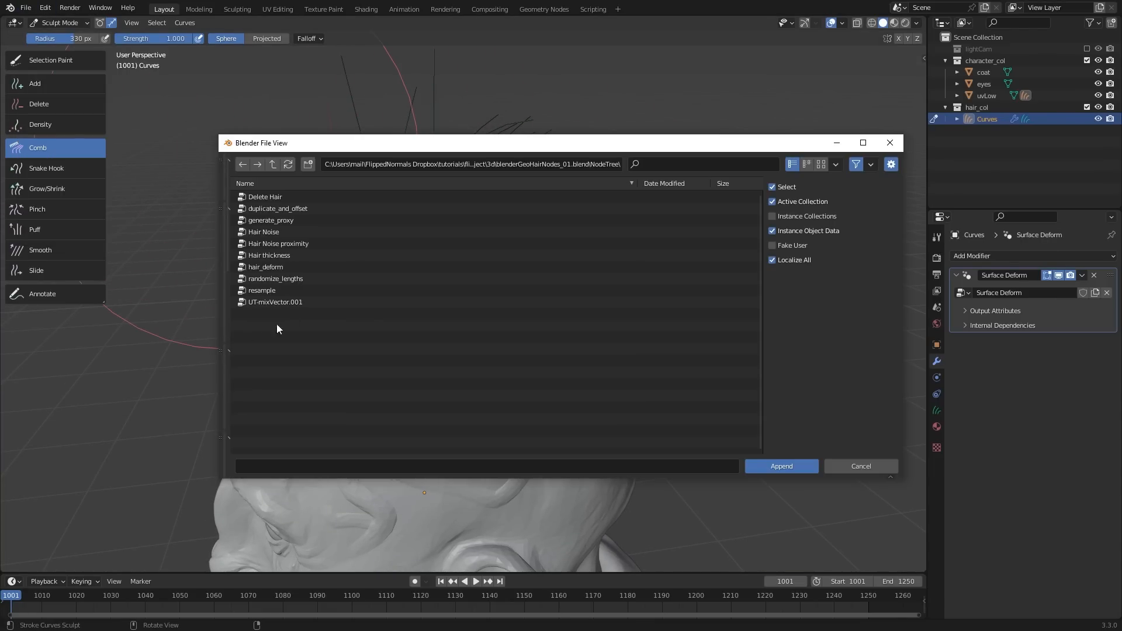
pyautogui.click(289, 196)
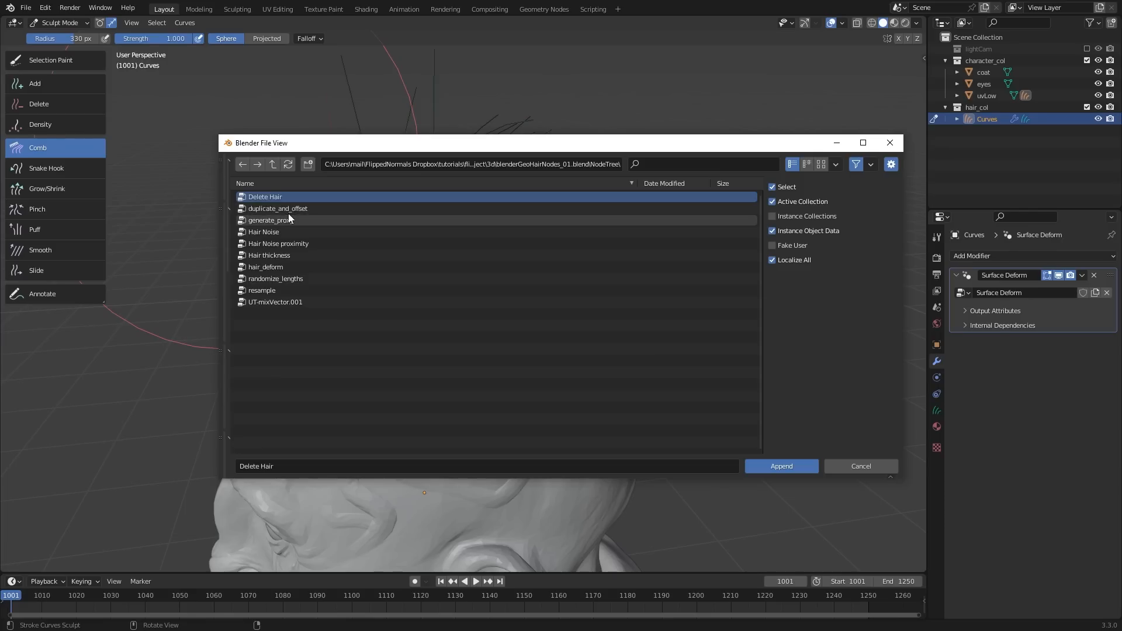
pyautogui.click(287, 231)
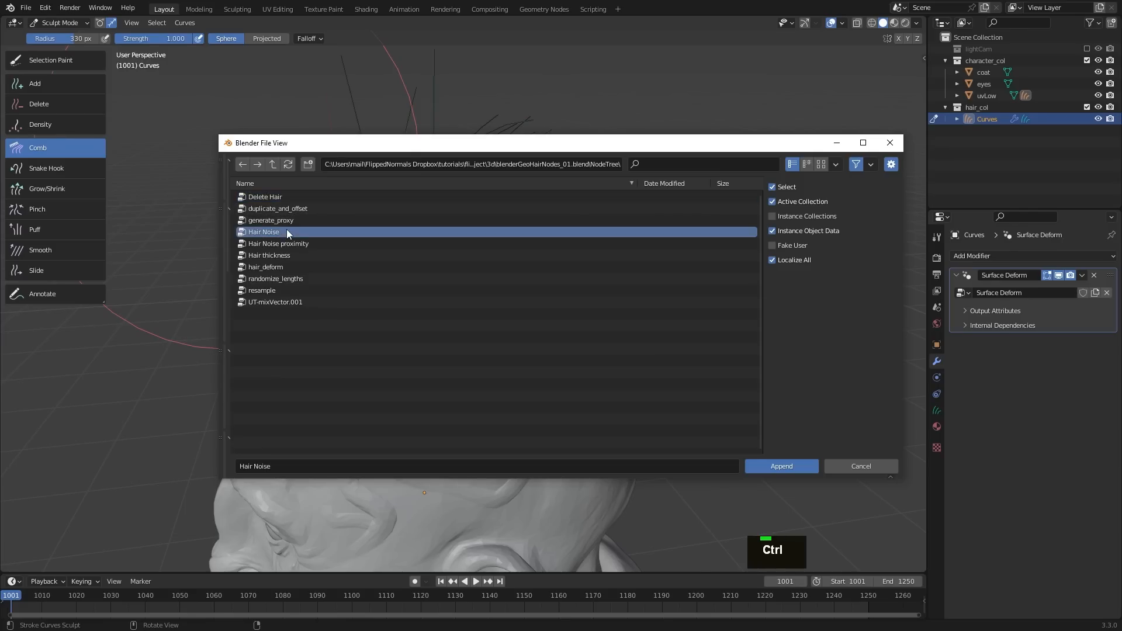
pyautogui.keyDown('ctrl'); pyautogui.click(288, 255); pyautogui.keyUp('ctrl')
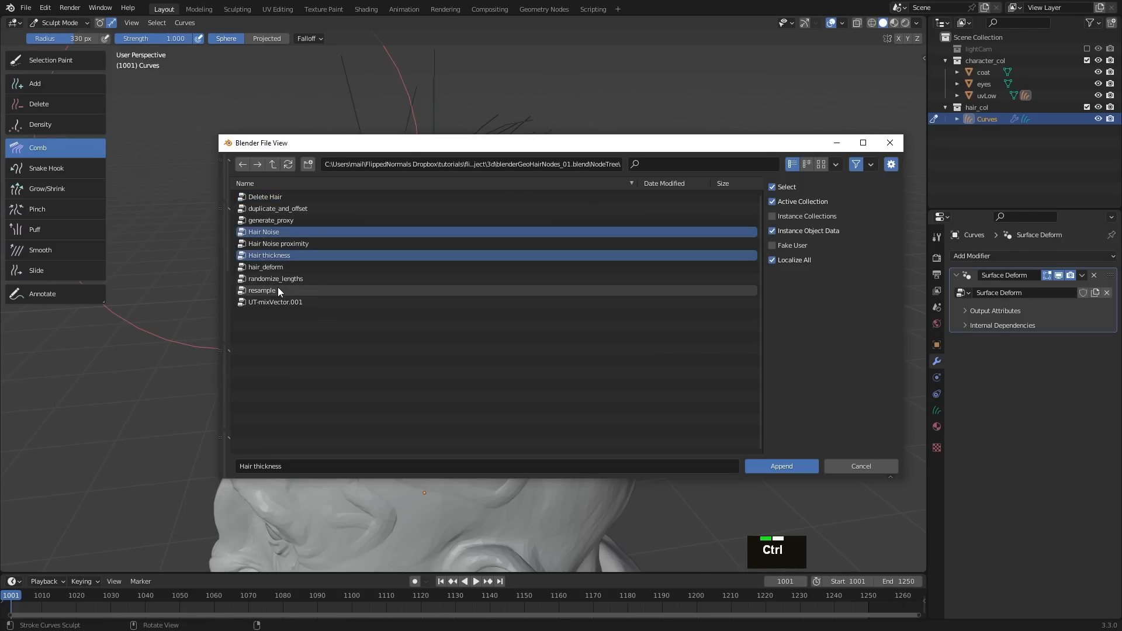
pyautogui.keyDown('ctrl'); pyautogui.click(282, 279); pyautogui.keyUp('ctrl')
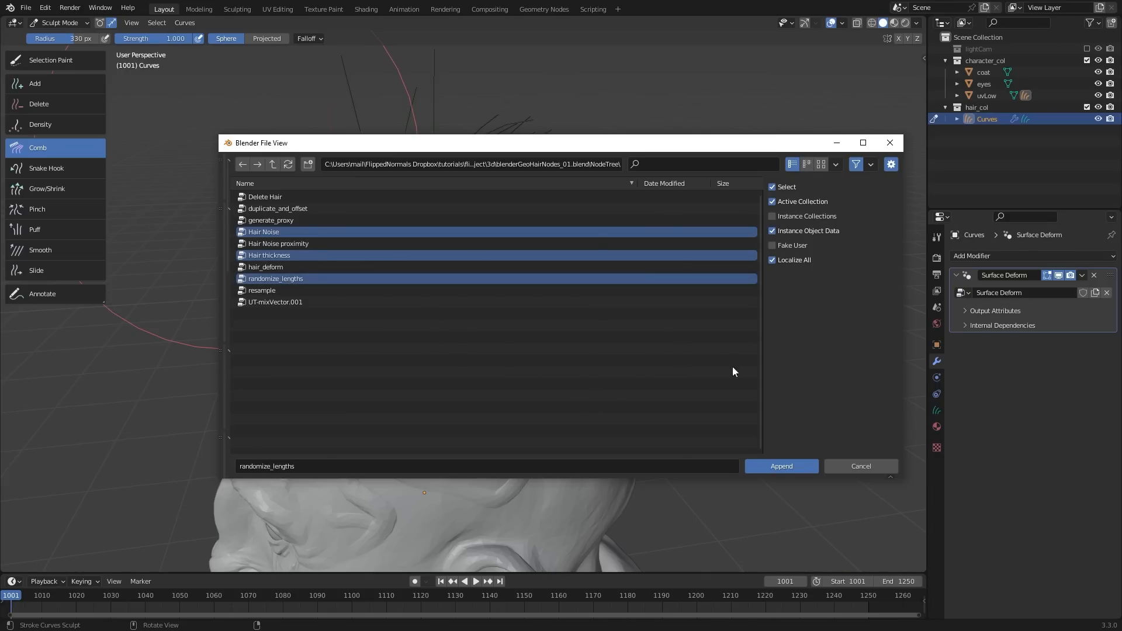
pyautogui.click(773, 466)
# Step: Add sparse hairs around the crown with the Density brush at a 330 px radius and 0.065 m minimum distance
pyautogui.moveTo(521, 328); pyautogui.dragTo(567, 303, button='middle')
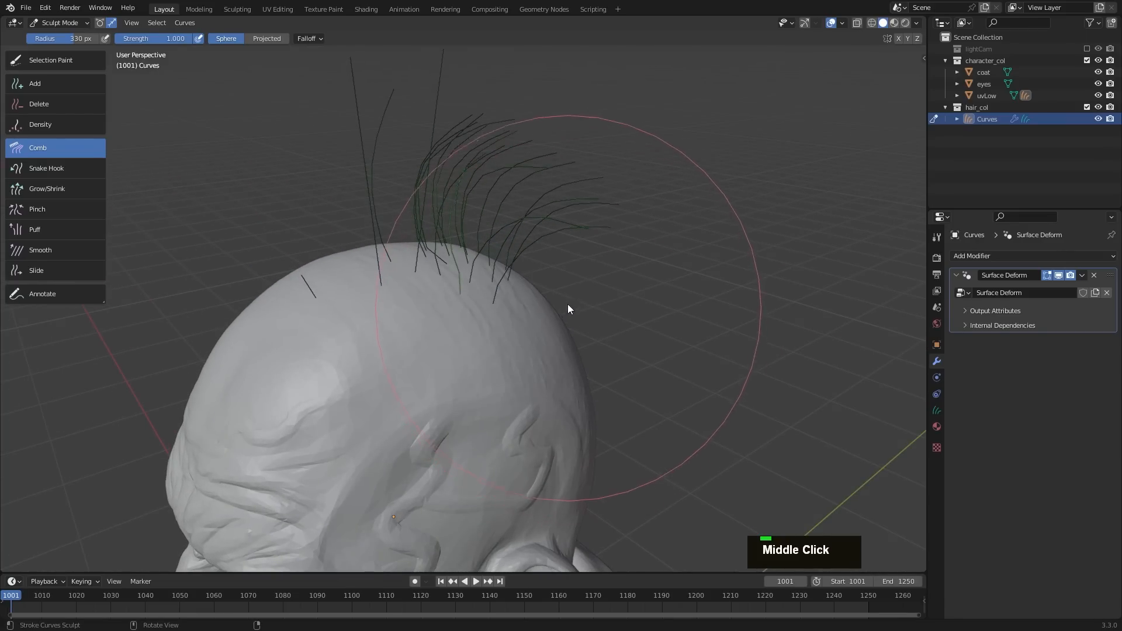
pyautogui.doubleClick(53, 124)
pyautogui.click(386, 300)
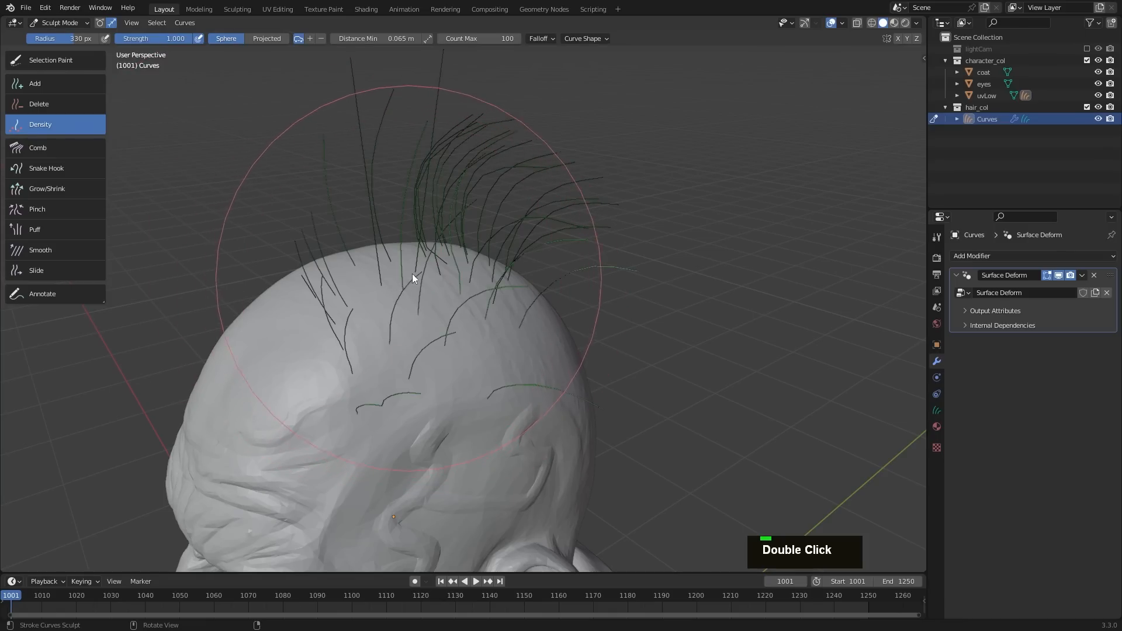
# Step: Set the Density brush to 0.043 m minimum distance and 238 px radius, and fill in more hairs along the top and front of the head
pyautogui.hotkey('shift', 'r')
pyautogui.click(354, 276)
pyautogui.moveTo(443, 264); pyautogui.dragTo(441, 289, button='middle')
pyautogui.press('f')
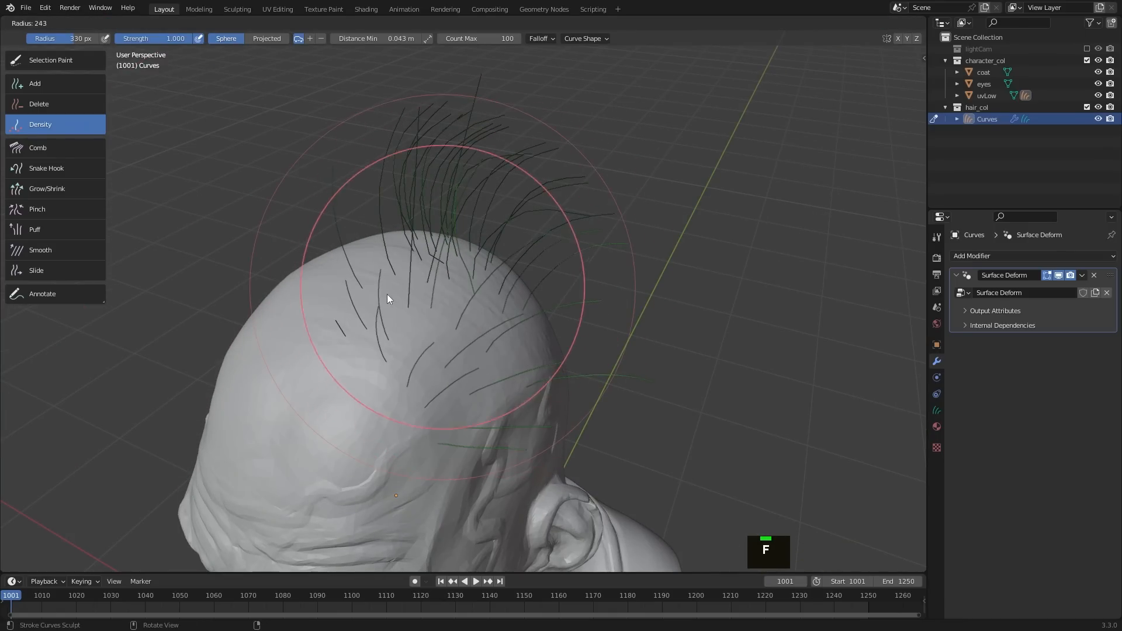
pyautogui.click(387, 294)
pyautogui.moveTo(385, 294)
pyautogui.mouseDown()
pyautogui.moveTo(352, 318)
pyautogui.moveTo(366, 275)
pyautogui.mouseUp()
pyautogui.moveTo(367, 275)
pyautogui.mouseDown(button='middle')
pyautogui.moveTo(364, 258)
pyautogui.moveTo(343, 284)
pyautogui.mouseUp(button='middle')
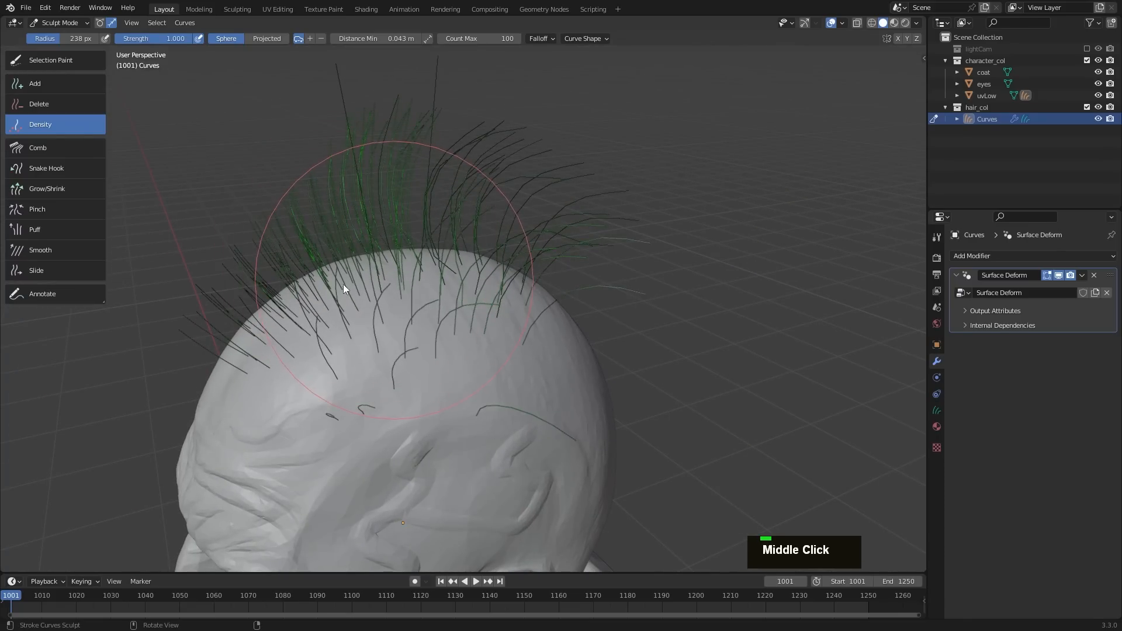
pyautogui.moveTo(342, 284); pyautogui.dragTo(405, 252)
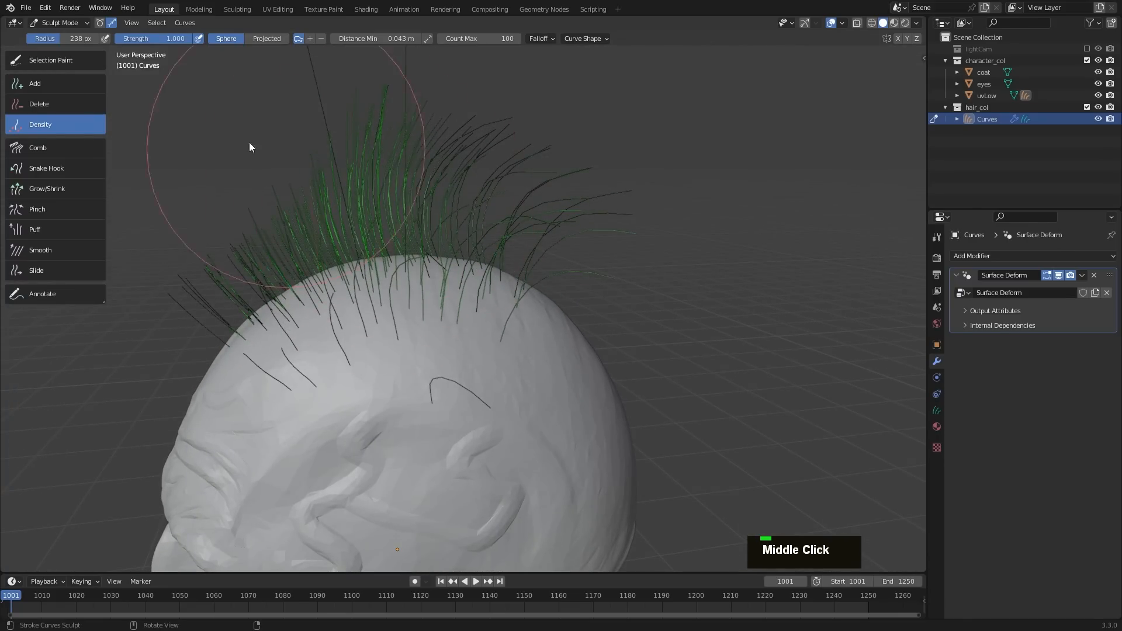
# Step: Remove the overly long stray hairs sticking up above the cluster with the Delete brush at a 44 px radius
pyautogui.click(42, 103)
pyautogui.keyDown('ctrl'); pyautogui.moveTo(345, 129); pyautogui.dragTo(402, 112, button='middle'); pyautogui.keyUp('ctrl')
pyautogui.press('f')
pyautogui.doubleClick(418, 93)
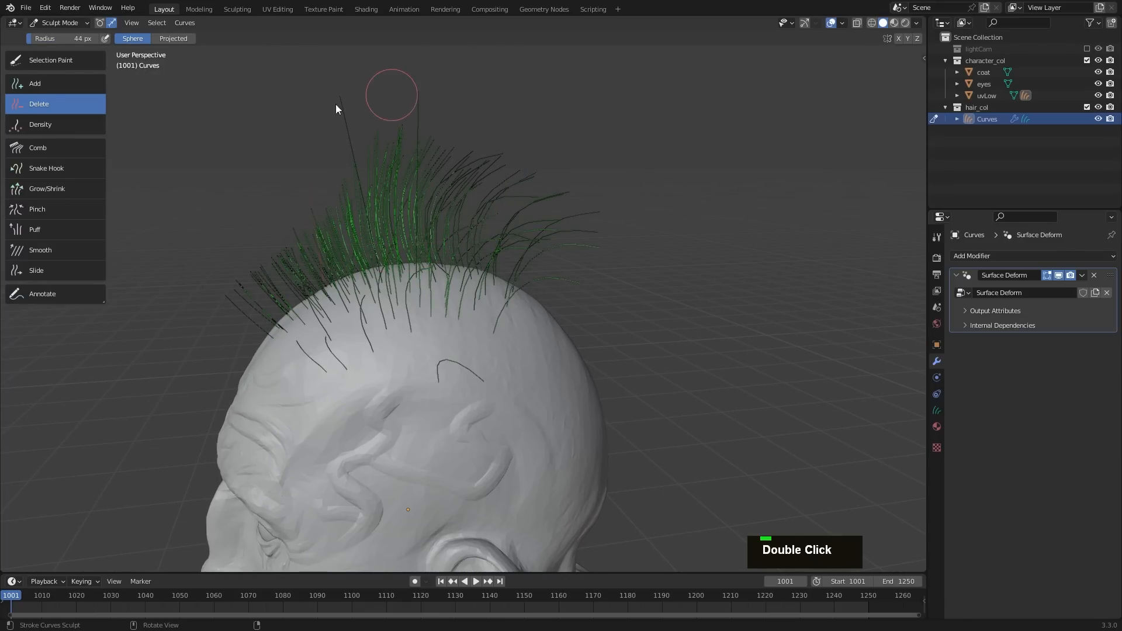
pyautogui.press('a')
pyautogui.moveTo(413, 98); pyautogui.dragTo(330, 107)
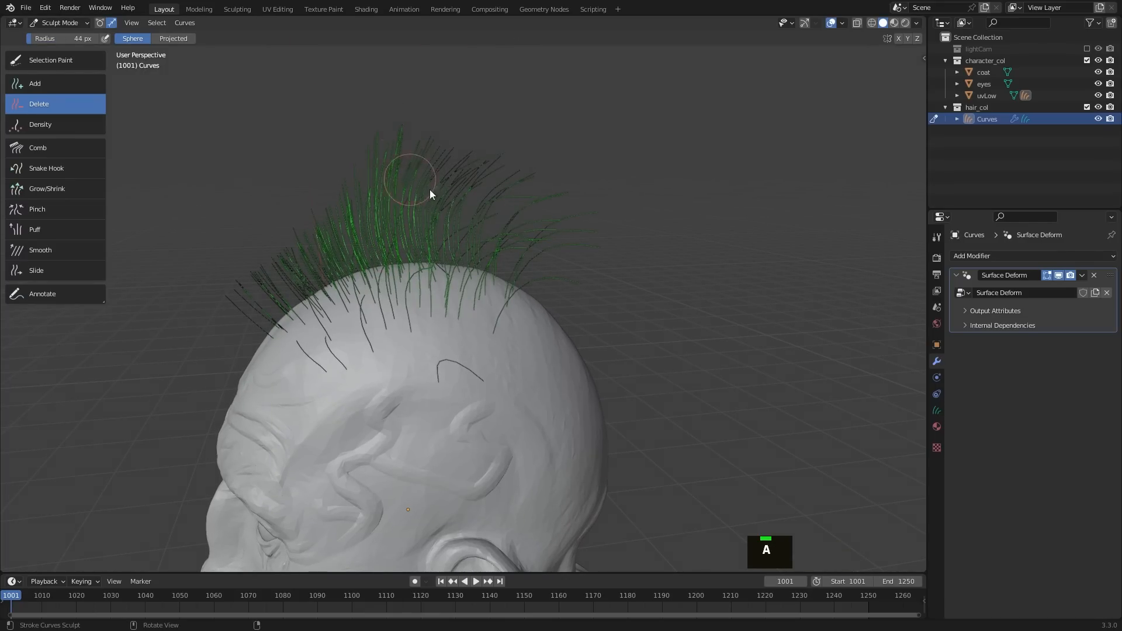
# Step: Add a Geometry Nodes modifier to the curves and assign the Hair Noise node group to it
pyautogui.moveTo(430, 189); pyautogui.dragTo(835, 295, button='middle')
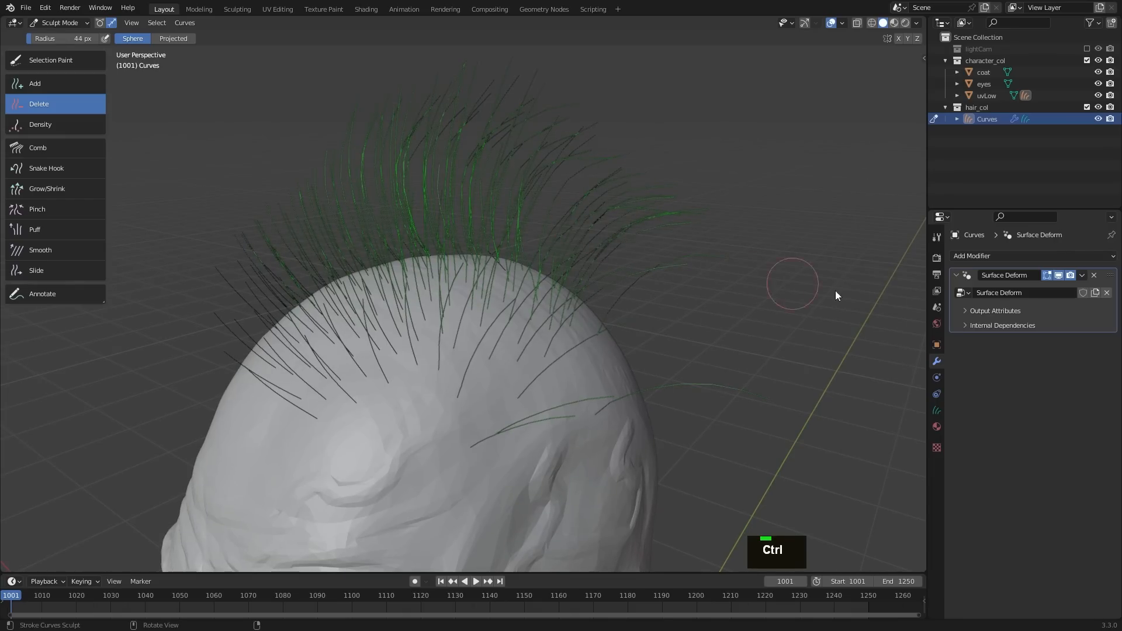
pyautogui.click(982, 256)
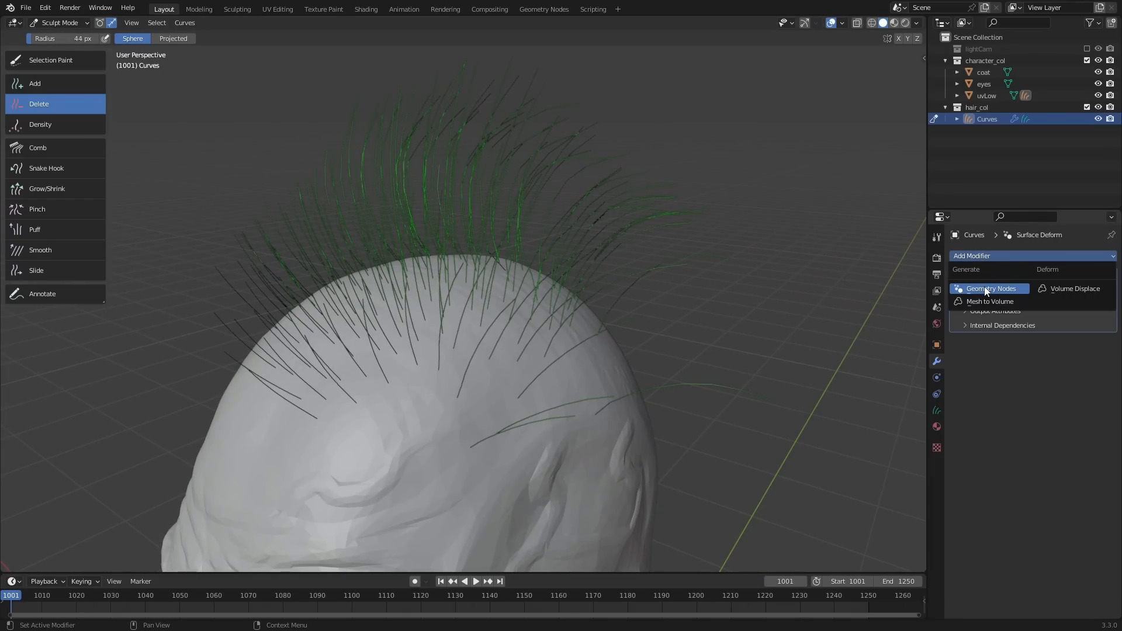
pyautogui.click(984, 288)
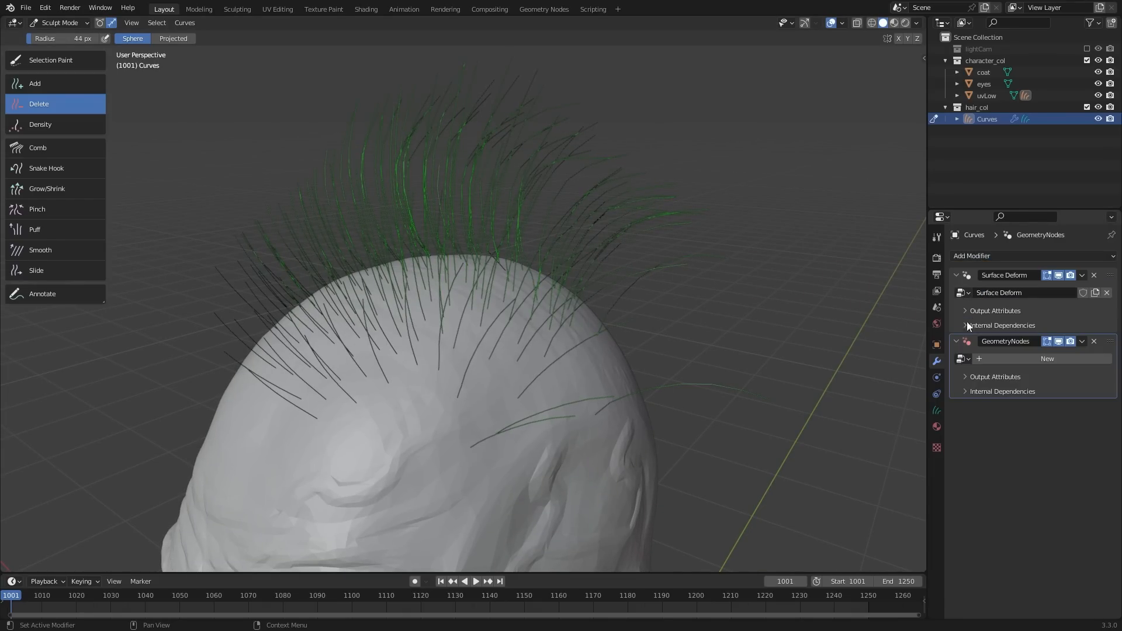
pyautogui.click(963, 360)
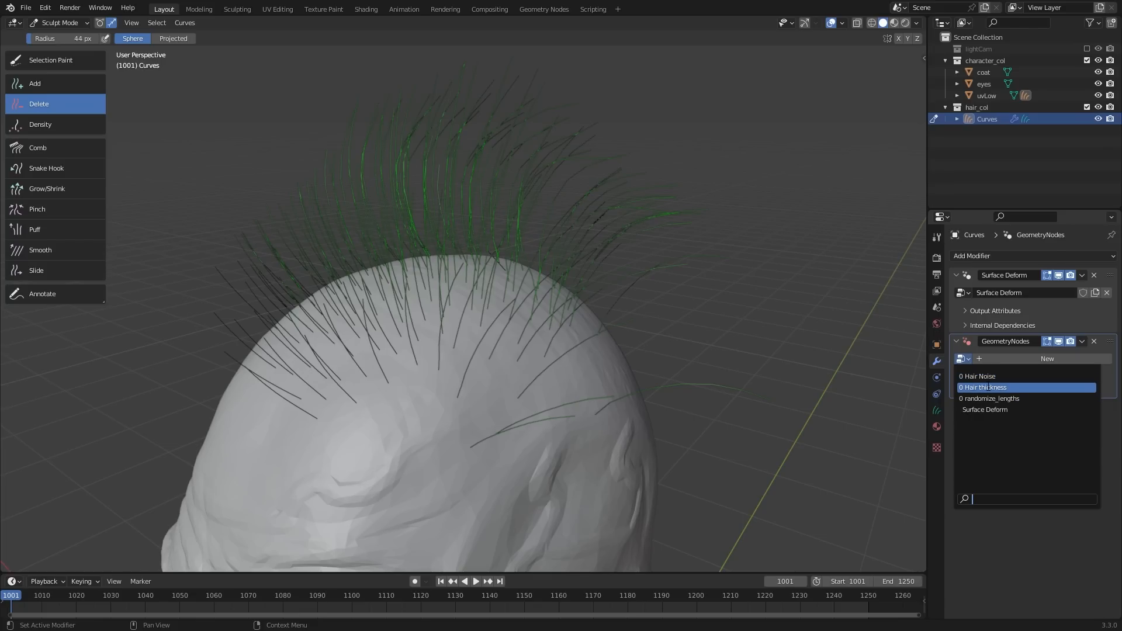
pyautogui.click(986, 376)
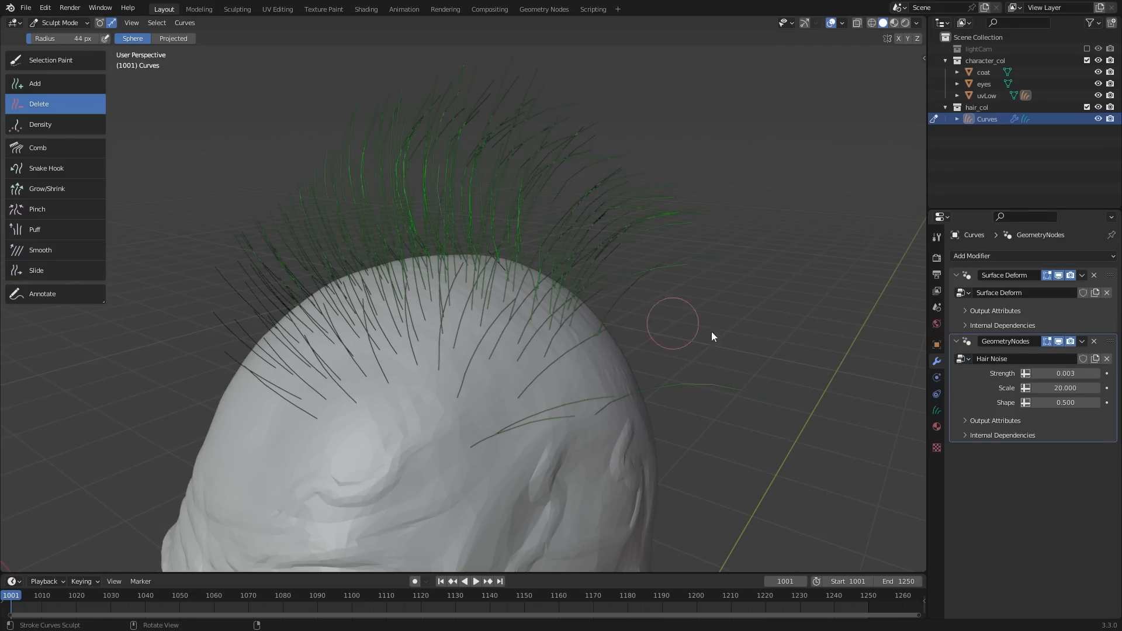
# Step: Set the Hair Noise modifier's strength to 0.150 and its scale to 17.604
pyautogui.moveTo(1054, 374)
pyautogui.keyDown('shift'); pyautogui.mouseDown()
pyautogui.moveTo(1117, 366)
pyautogui.moveTo(1043, 370)
pyautogui.moveTo(1061, 370)
pyautogui.mouseUp(); pyautogui.keyUp('shift')
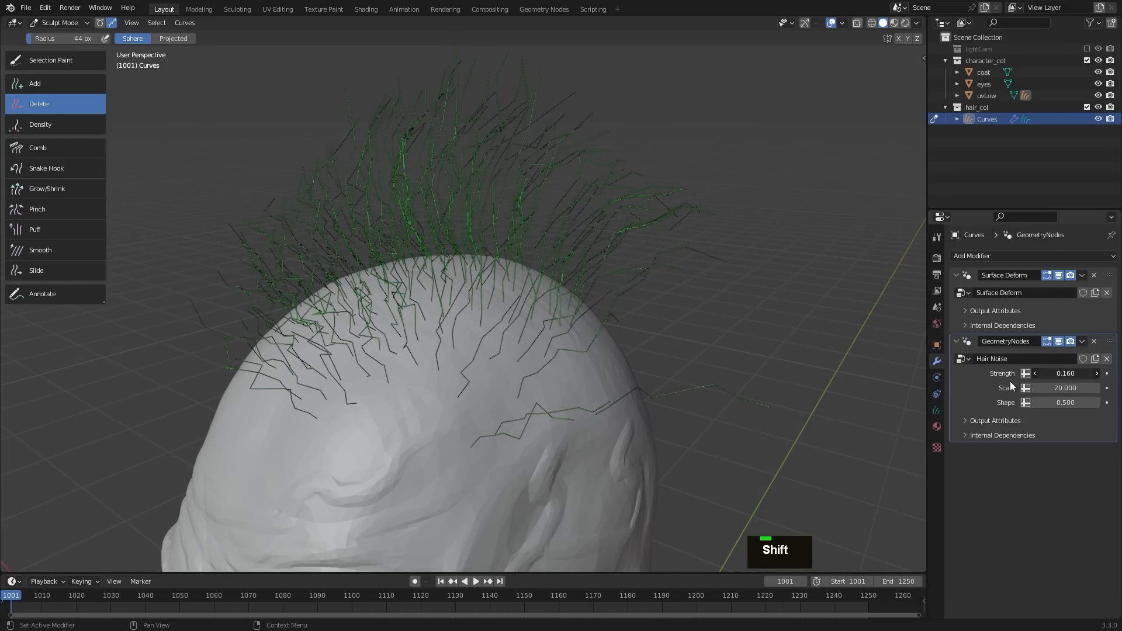
pyautogui.moveTo(570, 292)
pyautogui.keyDown('ctrl'); pyautogui.mouseDown(button='middle')
pyautogui.moveTo(566, 321)
pyautogui.moveTo(443, 283)
pyautogui.moveTo(604, 257)
pyautogui.moveTo(567, 272)
pyautogui.mouseUp(button='middle'); pyautogui.keyUp('ctrl')
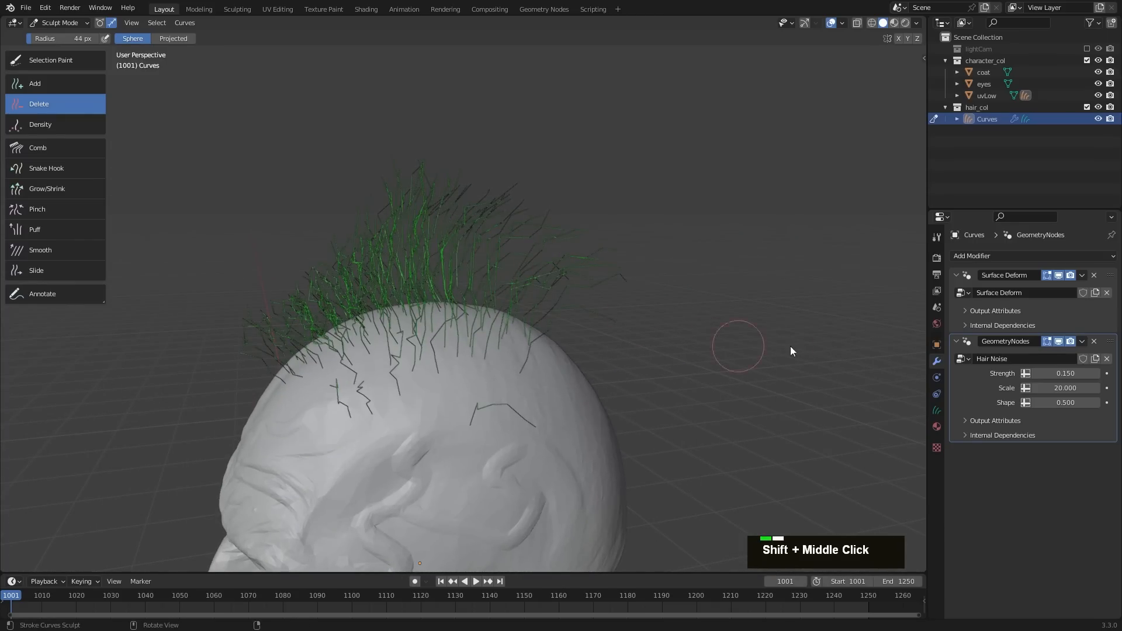
pyautogui.keyDown('shift'); pyautogui.moveTo(622, 386); pyautogui.dragTo(710, 350, button='middle'); pyautogui.keyUp('shift')
pyautogui.moveTo(1059, 388); pyautogui.dragTo(766, 387)
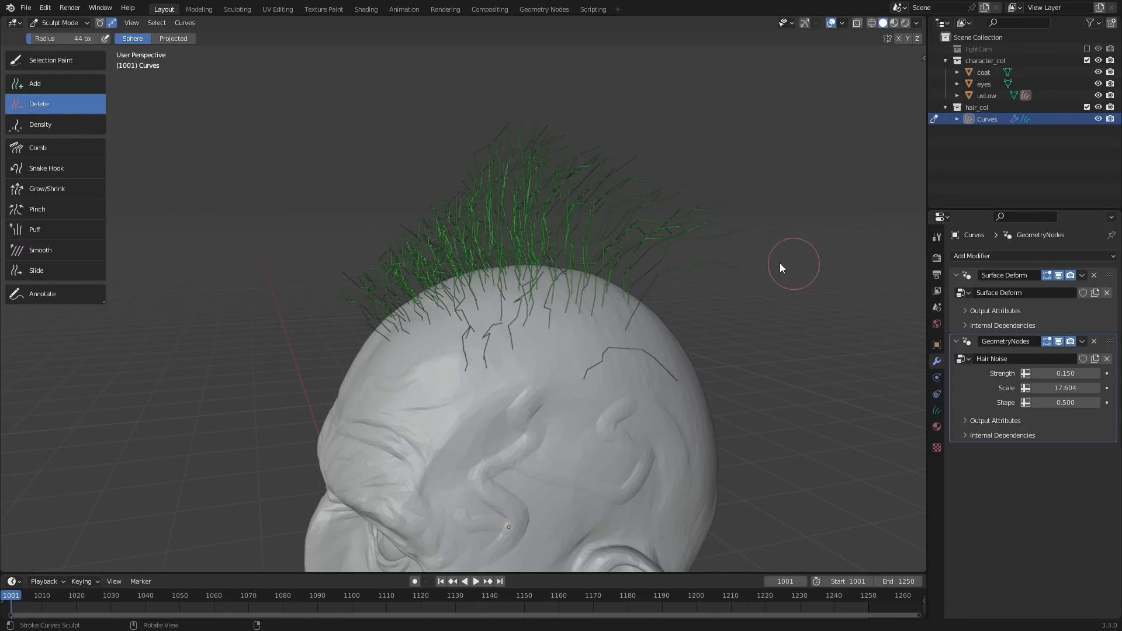
# Step: Set the curves' viewport display shape to Strip in the scene's render settings
pyautogui.keyDown('ctrl'); pyautogui.moveTo(624, 256); pyautogui.dragTo(644, 208, button='middle'); pyautogui.keyUp('ctrl')
pyautogui.keyDown('ctrl'); pyautogui.moveTo(546, 232); pyautogui.dragTo(580, 200, button='middle'); pyautogui.keyUp('ctrl')
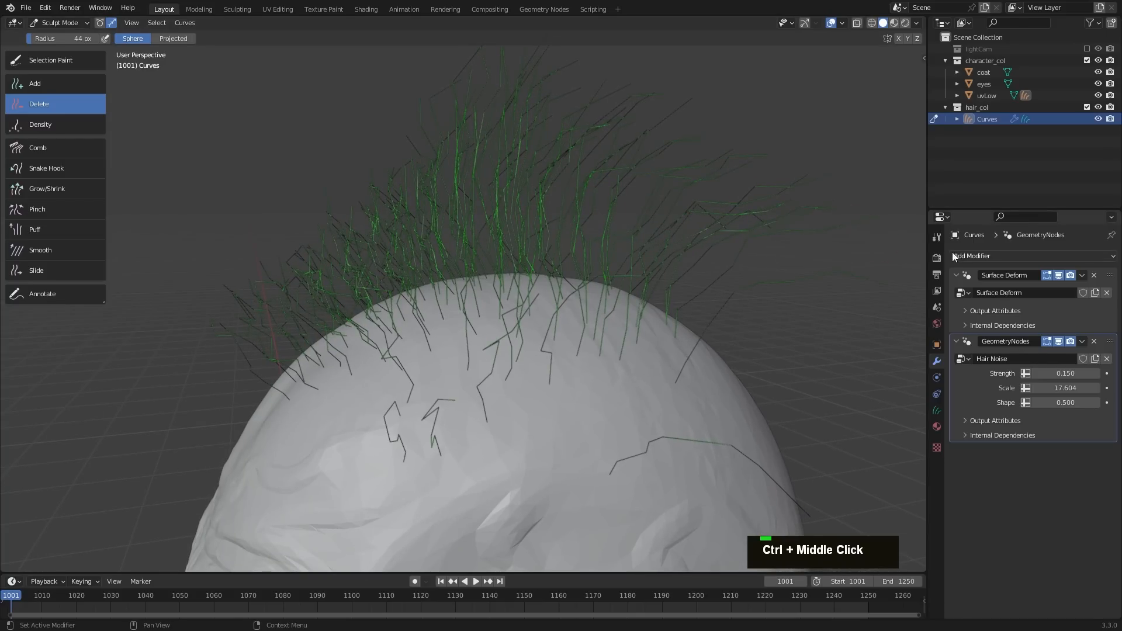
pyautogui.click(937, 258)
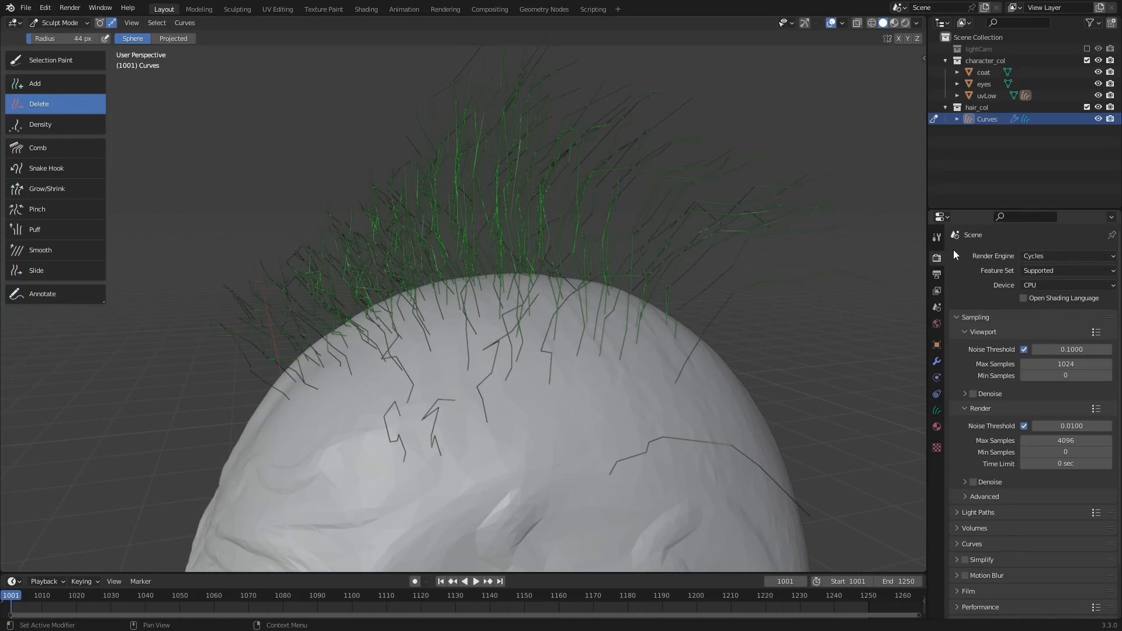
pyautogui.click(974, 319)
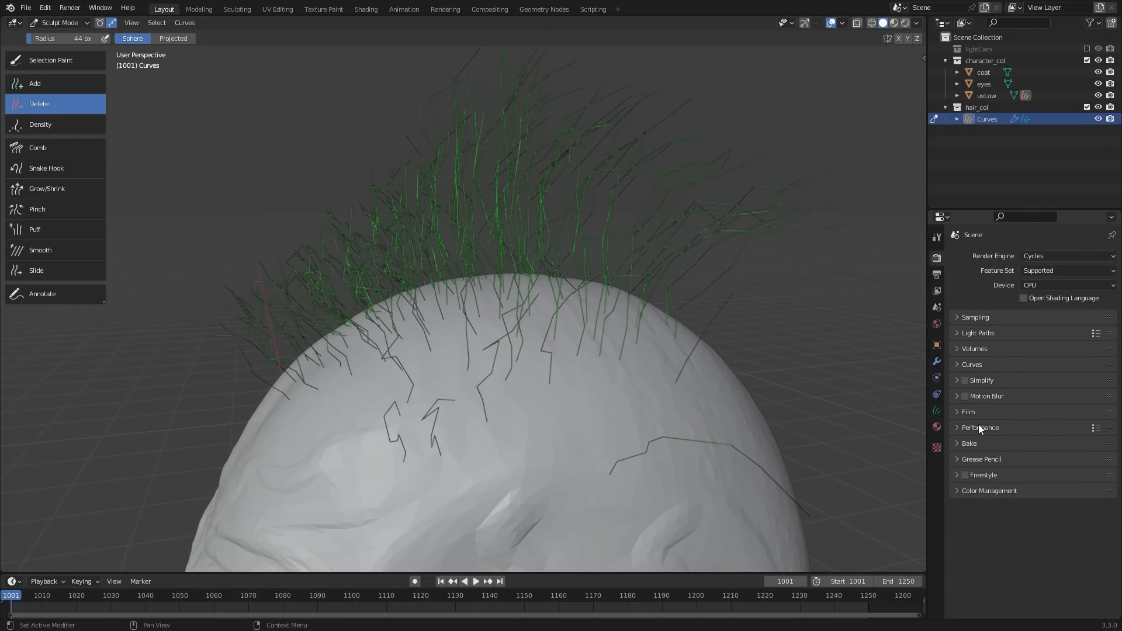
pyautogui.click(973, 365)
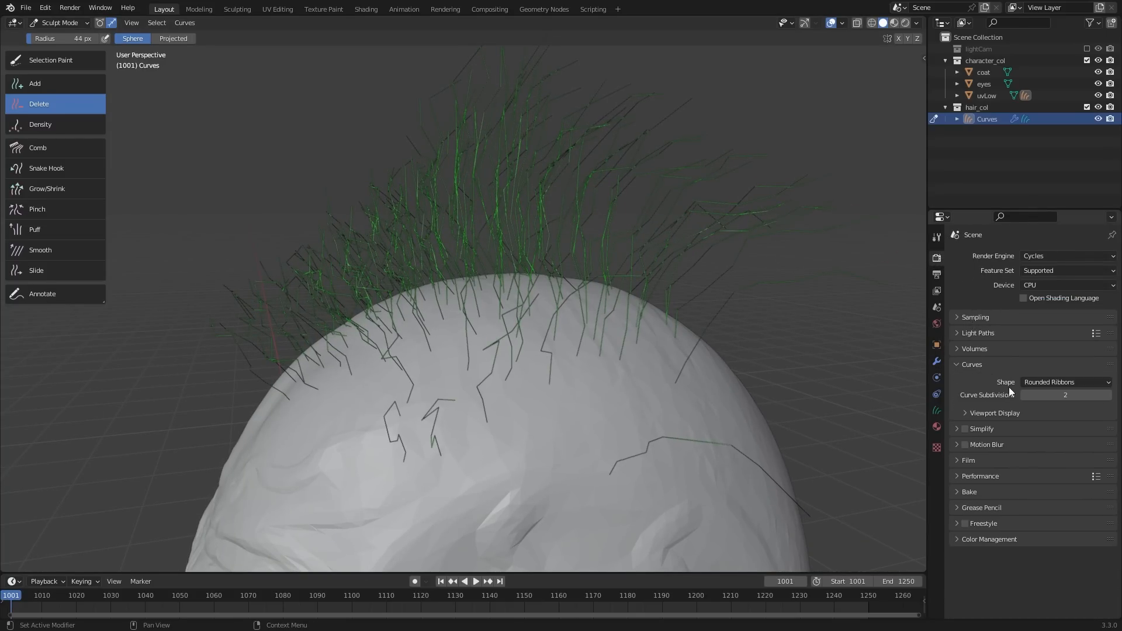
pyautogui.click(993, 412)
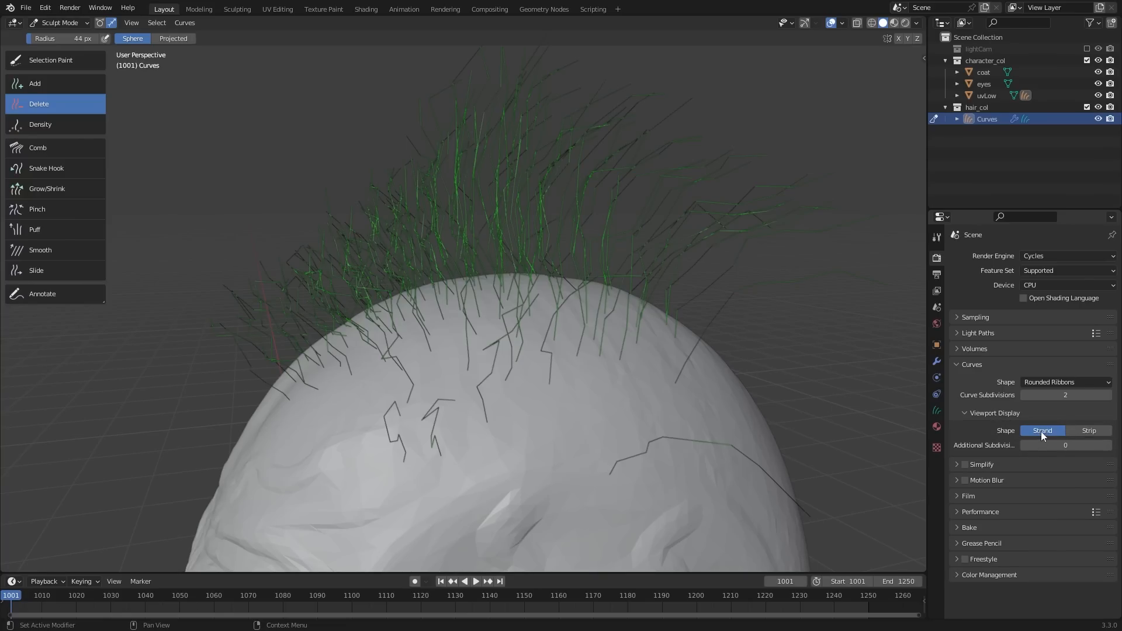
pyautogui.click(1078, 431)
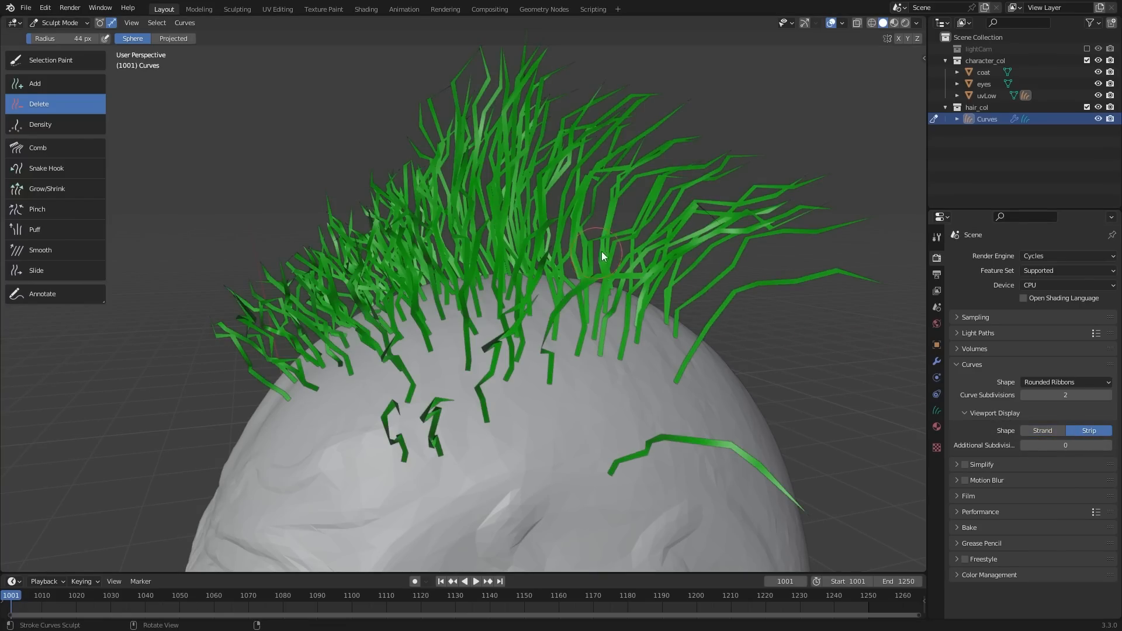
pyautogui.moveTo(702, 258); pyautogui.dragTo(725, 260, button='middle')
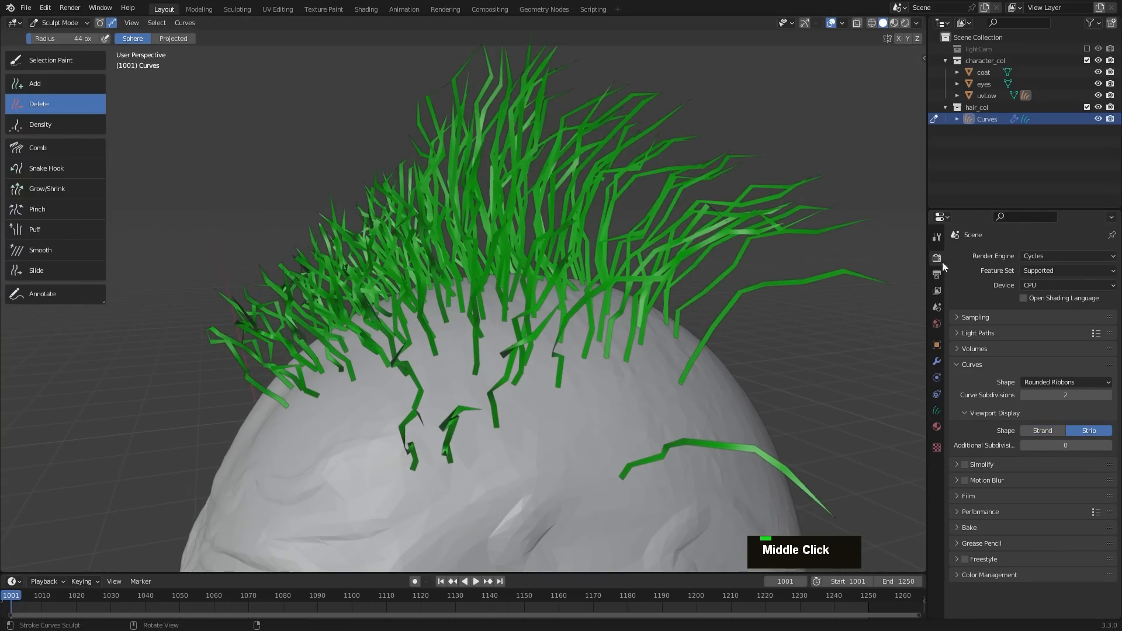
# Step: Add another Geometry Nodes modifier to the curves and assign the Hair thickness node group to it
pyautogui.click(936, 361)
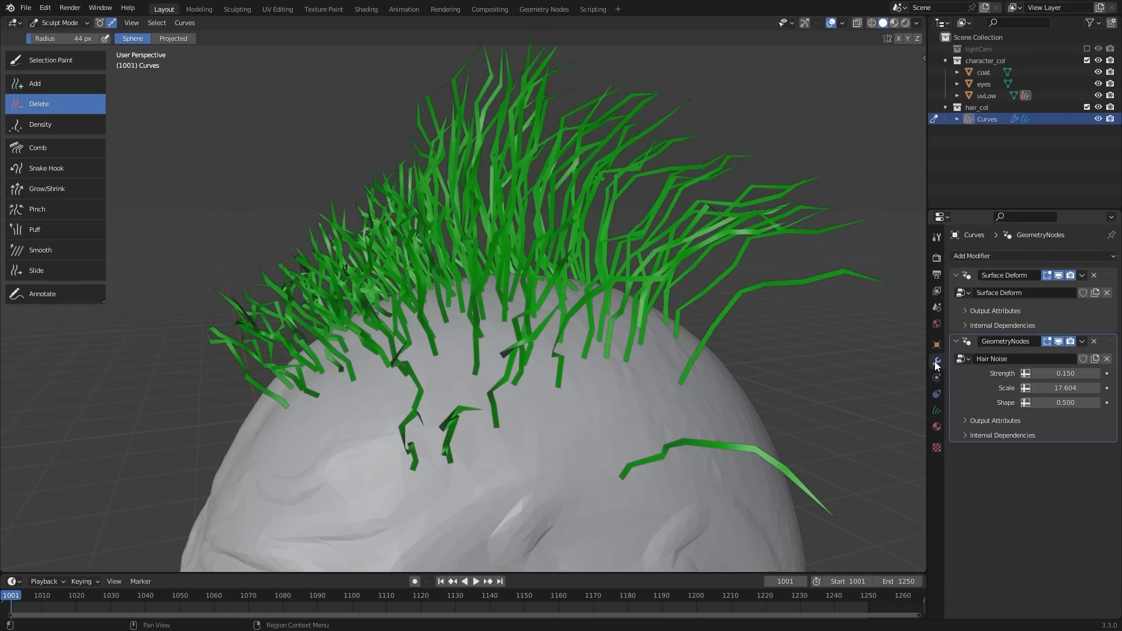
pyautogui.click(977, 256)
pyautogui.click(988, 290)
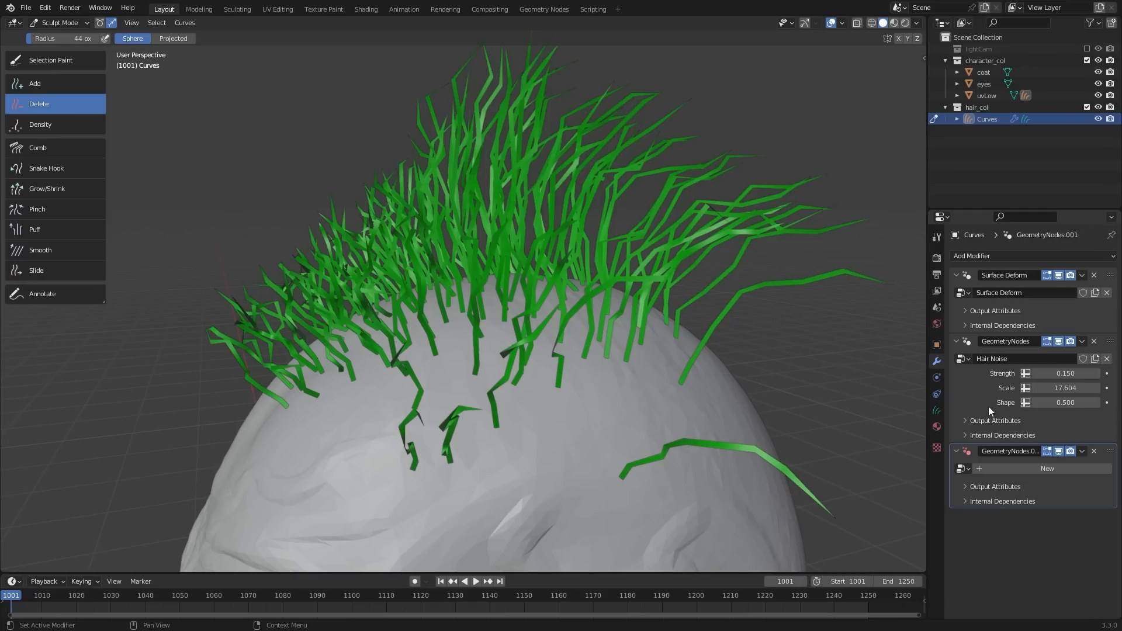
pyautogui.click(964, 469)
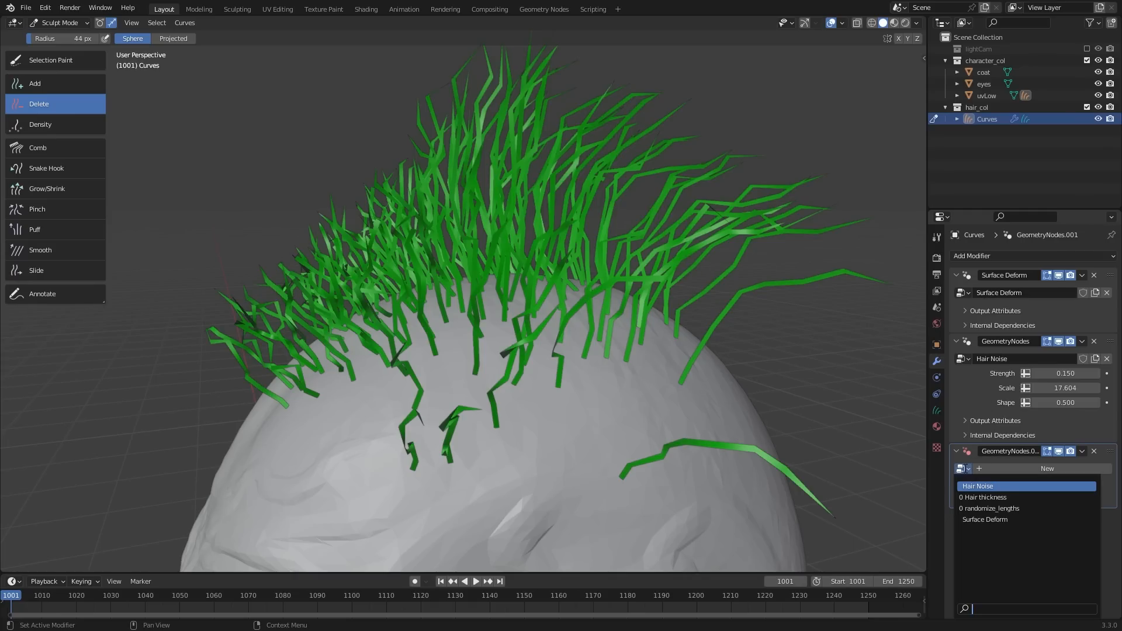
pyautogui.click(979, 497)
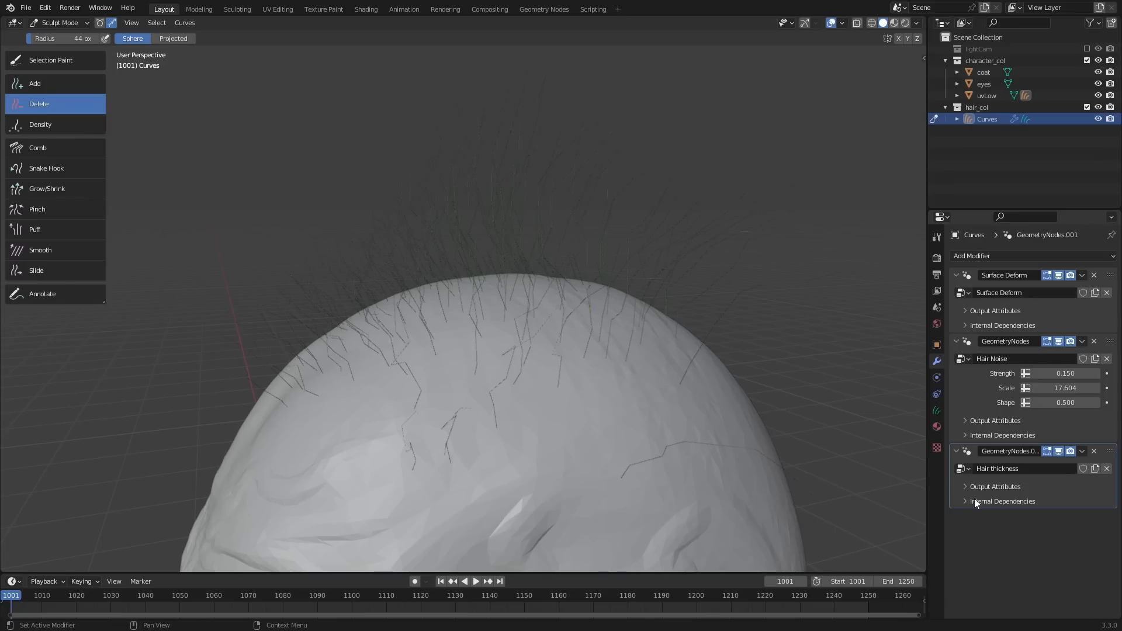
pyautogui.keyDown('ctrl'); pyautogui.moveTo(559, 264); pyautogui.dragTo(510, 374, button='middle'); pyautogui.keyUp('ctrl')
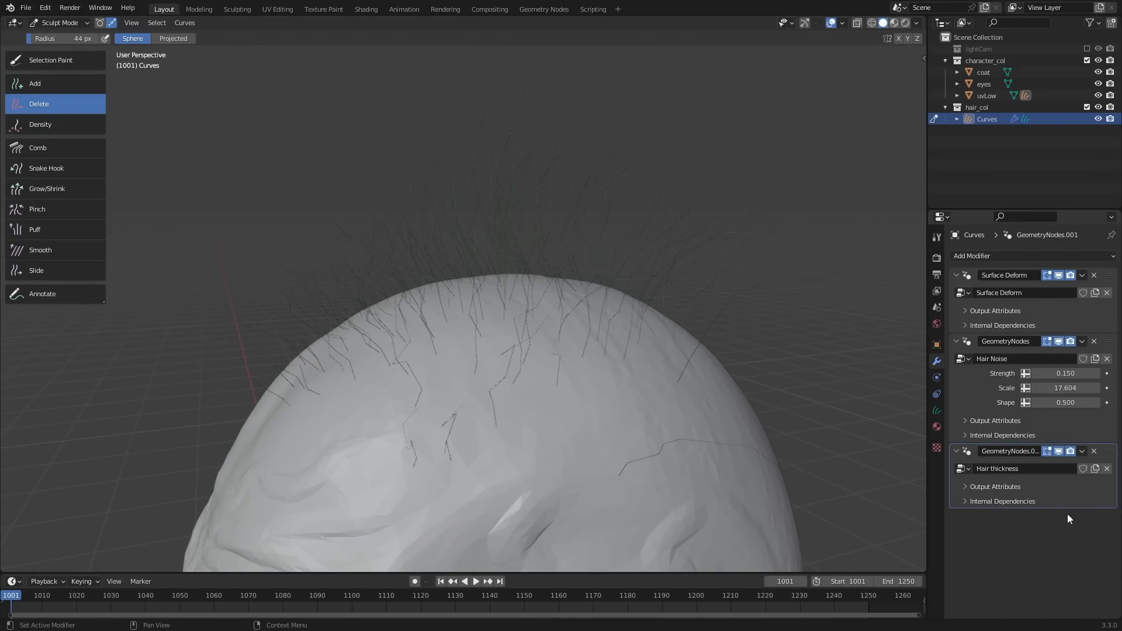
# Step: Enlarge the timeline area below the viewport and switch it to the Geometry Node Editor
pyautogui.moveTo(497, 573); pyautogui.dragTo(498, 403)
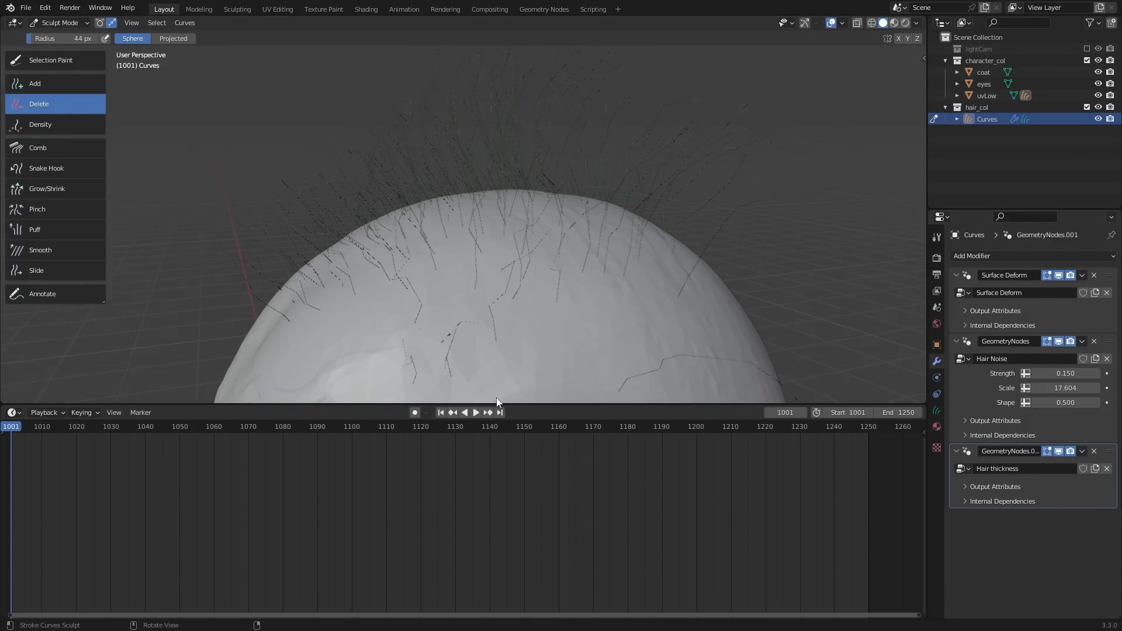
pyautogui.keyDown('ctrl'); pyautogui.moveTo(639, 158); pyautogui.dragTo(566, 201, button='middle'); pyautogui.keyUp('ctrl')
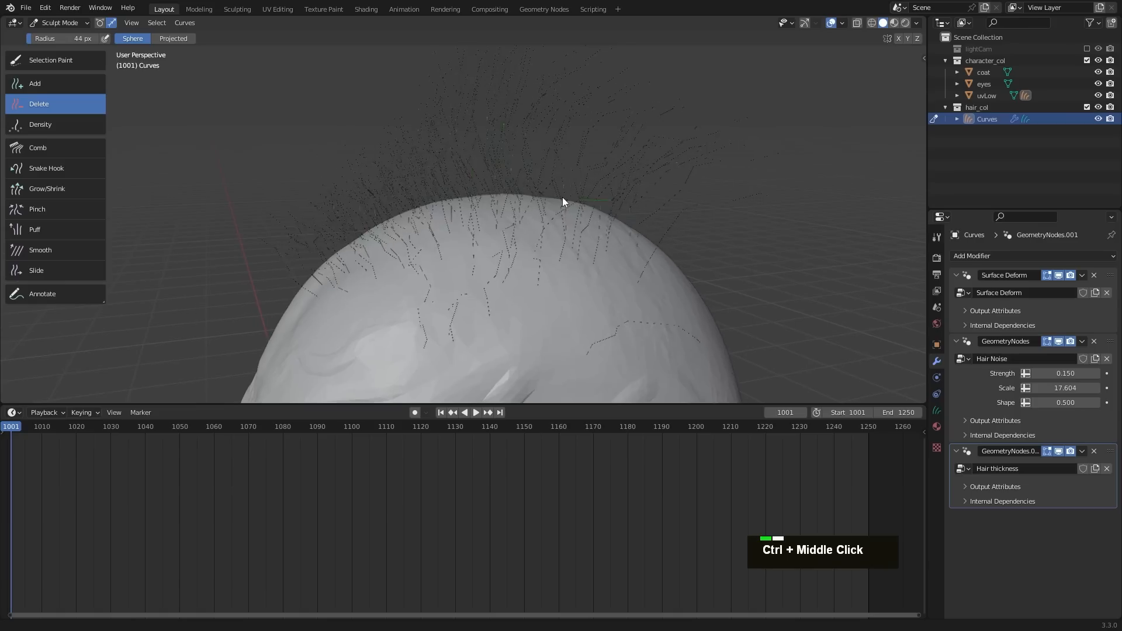
pyautogui.click(14, 412)
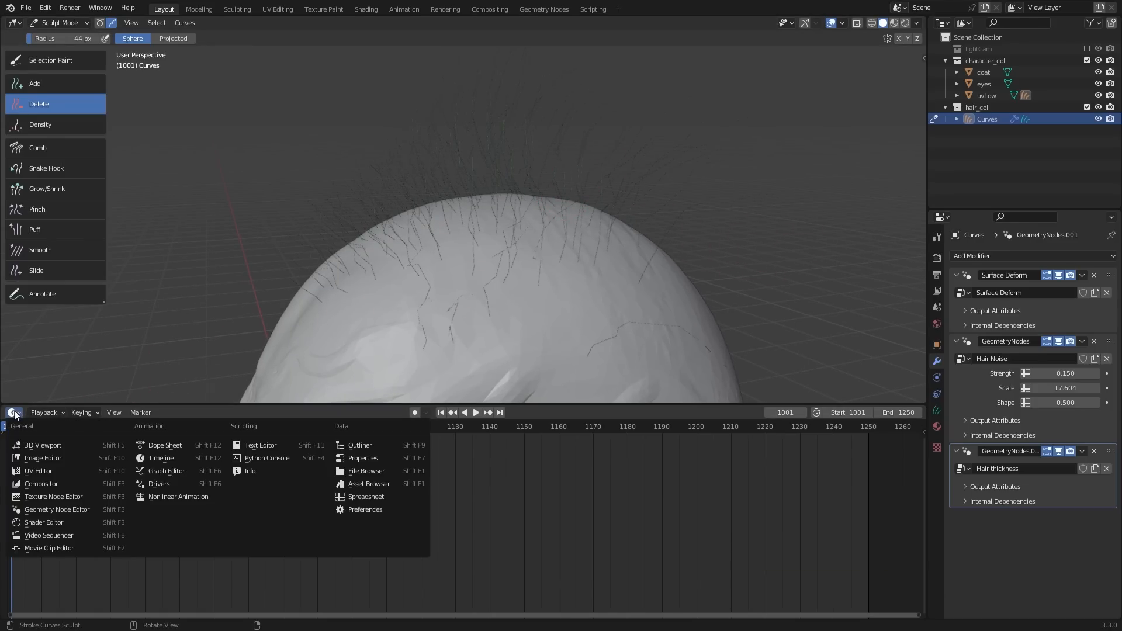
pyautogui.click(48, 509)
# Step: Set the From Min value of the map range node in the Hair thickness node group to 2
pyautogui.keyDown('ctrl'); pyautogui.moveTo(403, 548); pyautogui.dragTo(476, 462, button='middle'); pyautogui.keyUp('ctrl')
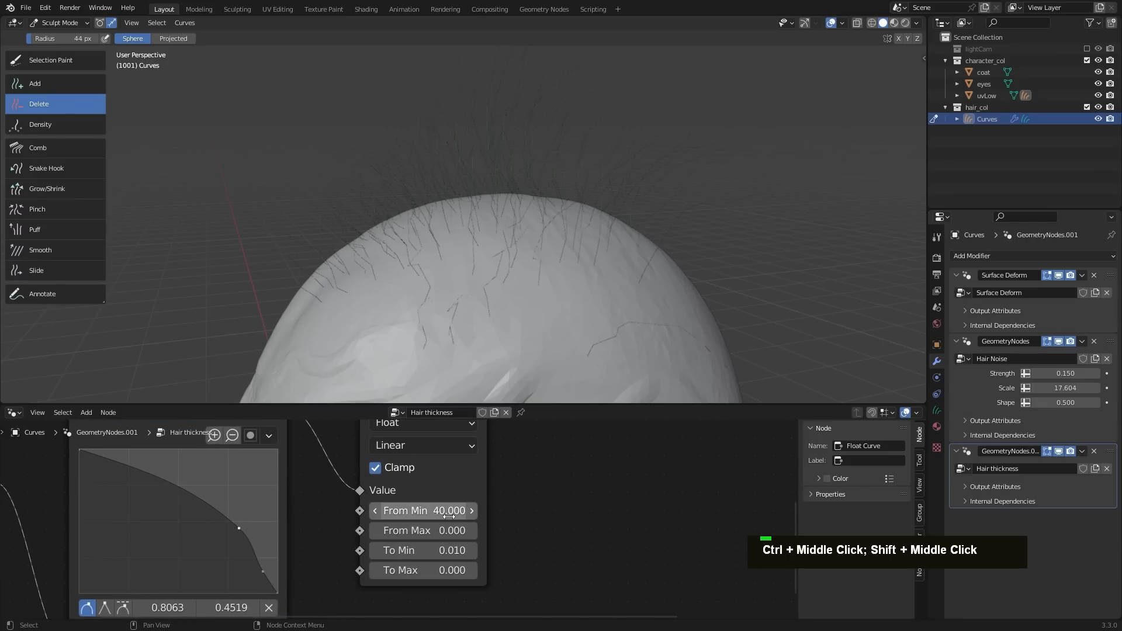
pyautogui.keyDown('ctrl'); pyautogui.moveTo(448, 516); pyautogui.dragTo(443, 515, button='middle'); pyautogui.keyUp('ctrl')
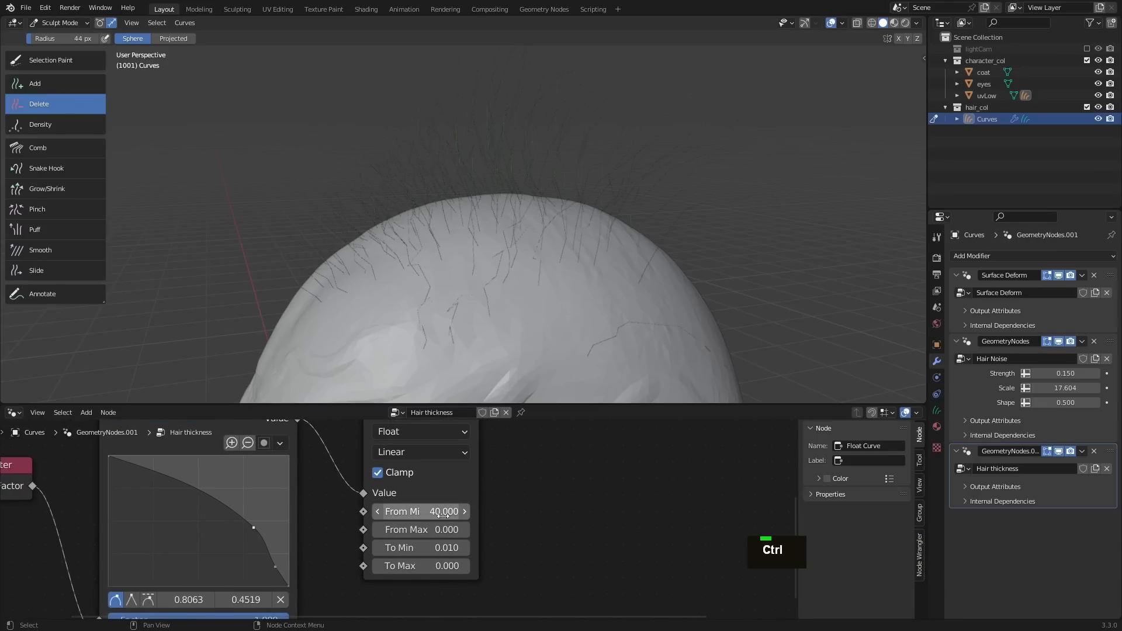
pyautogui.click(443, 513)
pyautogui.write('2')
pyautogui.press('Return')
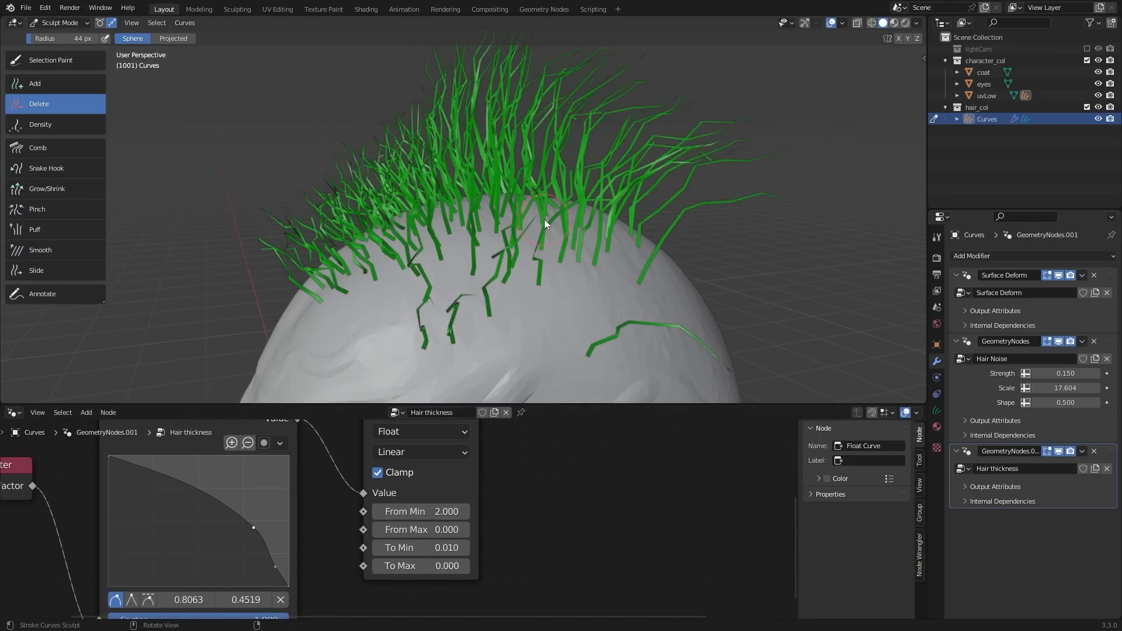
# Step: Comb the hair on the crown toward the forehead using the Comb brush with a radius of 218 px
pyautogui.moveTo(555, 204); pyautogui.dragTo(440, 208, button='middle')
pyautogui.click(65, 146)
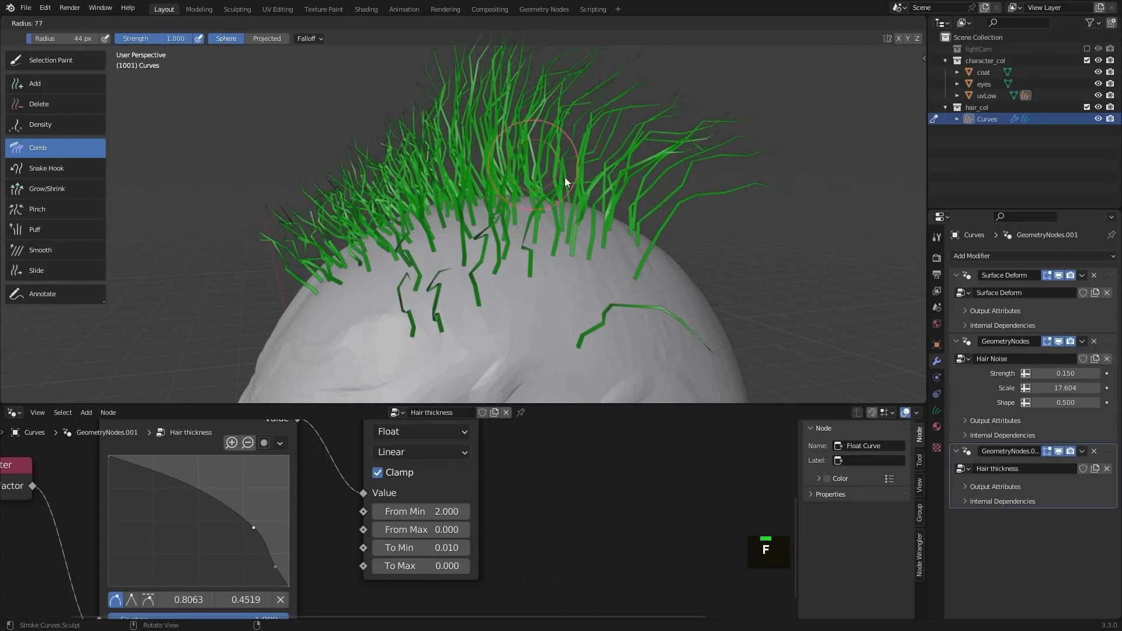
pyautogui.doubleClick(584, 193)
pyautogui.moveTo(601, 205)
pyautogui.mouseDown()
pyautogui.moveTo(628, 163)
pyautogui.moveTo(562, 152)
pyautogui.moveTo(490, 153)
pyautogui.moveTo(346, 204)
pyautogui.moveTo(444, 149)
pyautogui.mouseUp()
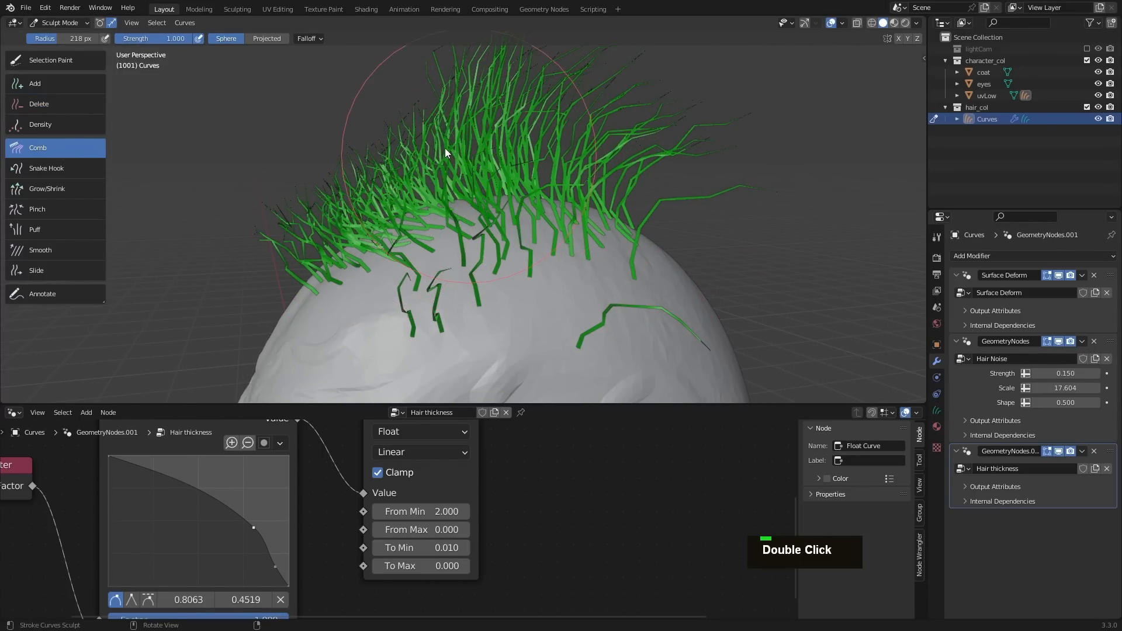
# Step: Comb the hair sideways across the top of the head, finishing with a brush radius of 211 px
pyautogui.moveTo(444, 148)
pyautogui.mouseDown(button='middle')
pyautogui.moveTo(636, 157)
pyautogui.moveTo(553, 163)
pyautogui.mouseUp(button='middle')
pyautogui.press('f')
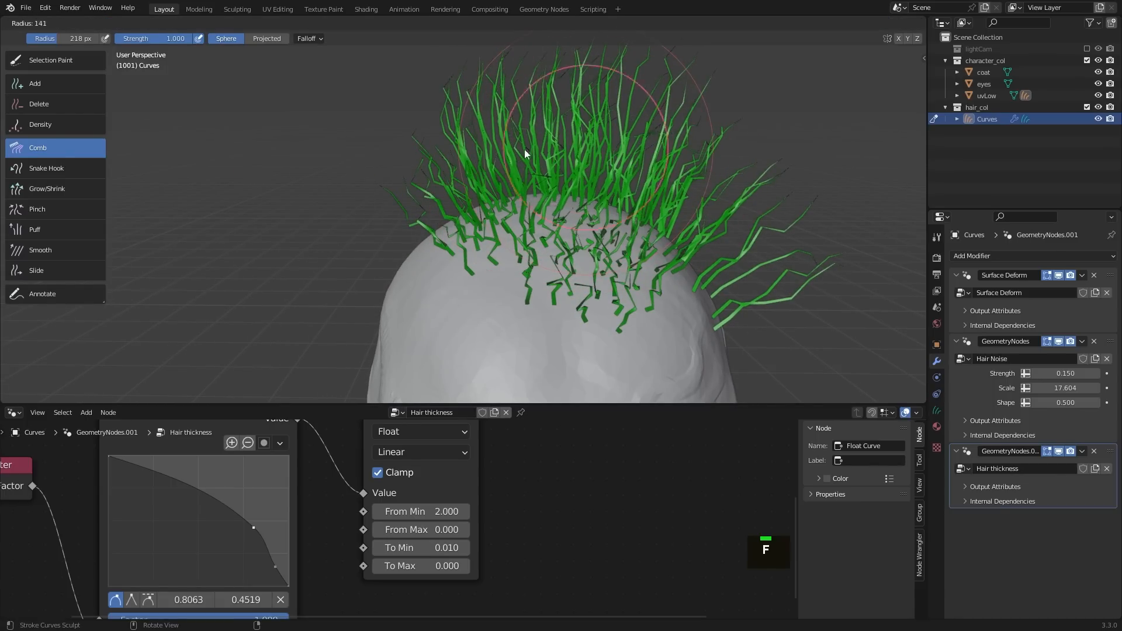
pyautogui.doubleClick(479, 152)
pyautogui.press('f')
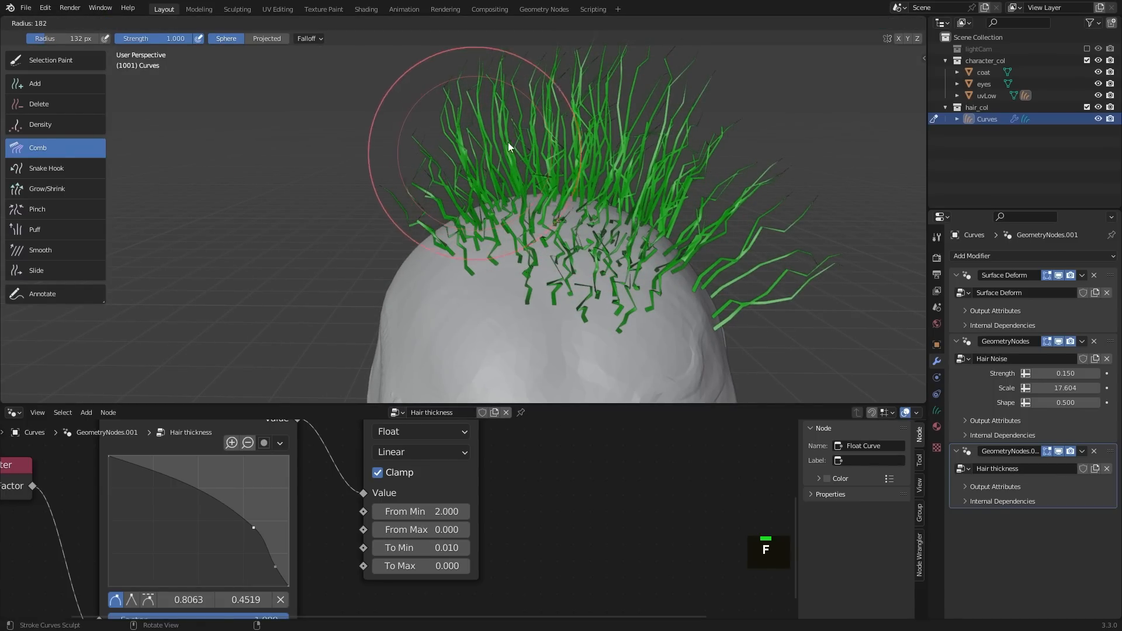
pyautogui.doubleClick(467, 141)
pyautogui.moveTo(522, 134)
pyautogui.mouseDown()
pyautogui.moveTo(518, 122)
pyautogui.moveTo(573, 128)
pyautogui.moveTo(605, 104)
pyautogui.moveTo(650, 119)
pyautogui.mouseUp()
# Step: Resize the Comb brush and comb the outer hairs on the side of the head downward
pyautogui.keyDown('shift'); pyautogui.moveTo(679, 81); pyautogui.dragTo(633, 220, button='middle'); pyautogui.keyUp('shift')
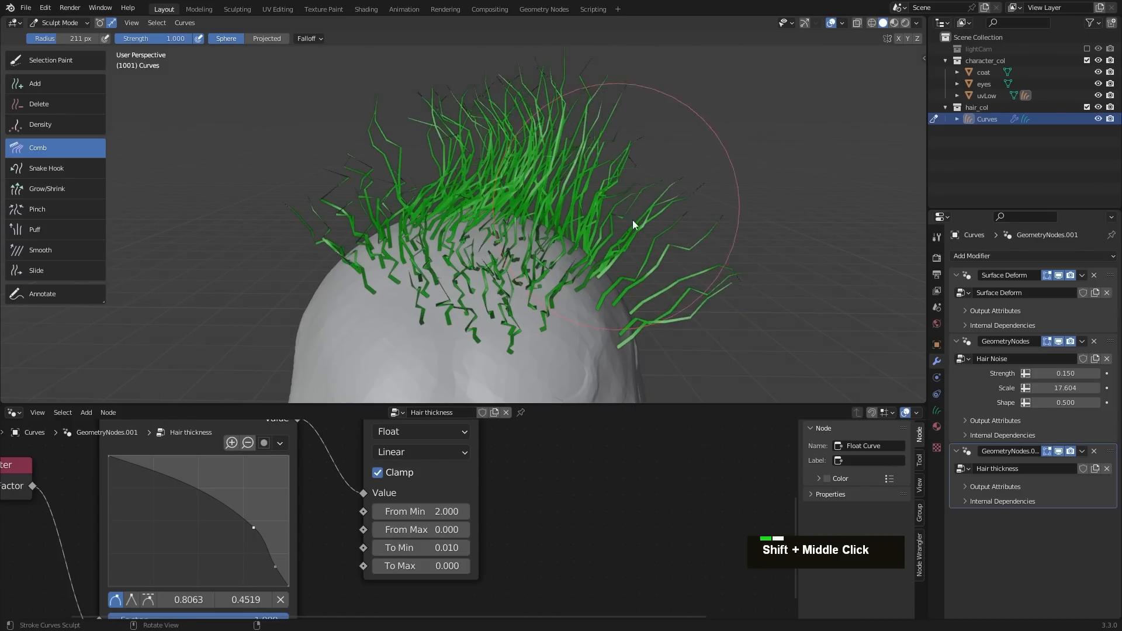
pyautogui.press('f')
pyautogui.doubleClick(658, 244)
pyautogui.moveTo(657, 244)
pyautogui.mouseDown()
pyautogui.moveTo(724, 208)
pyautogui.moveTo(646, 261)
pyautogui.moveTo(706, 209)
pyautogui.moveTo(673, 237)
pyautogui.moveTo(680, 317)
pyautogui.moveTo(657, 275)
pyautogui.mouseUp()
# Step: Set the Comb brush radius to 220 px and comb the hairs above the forehead up and back
pyautogui.press('f')
pyautogui.click(729, 227)
pyautogui.moveTo(657, 275); pyautogui.dragTo(521, 260, button='middle')
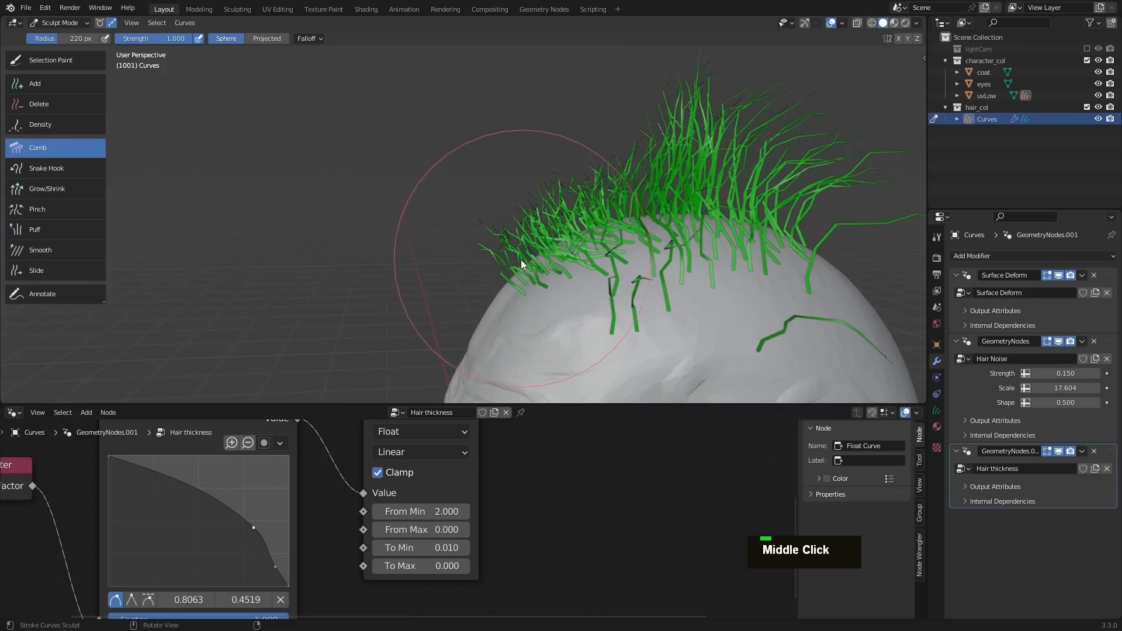
pyautogui.moveTo(546, 189); pyautogui.dragTo(554, 235, button='middle')
pyautogui.moveTo(554, 235)
pyautogui.mouseDown()
pyautogui.moveTo(646, 143)
pyautogui.moveTo(567, 217)
pyautogui.moveTo(595, 185)
pyautogui.mouseUp()
# Step: Reduce the Comb brush radius to 142 px and comb the front hairs upward
pyautogui.moveTo(595, 185); pyautogui.dragTo(772, 174, button='middle')
pyautogui.keyDown('shift'); pyautogui.moveTo(682, 193); pyautogui.dragTo(605, 193, button='middle'); pyautogui.keyUp('shift')
pyautogui.press('f')
pyautogui.click(542, 199)
pyautogui.moveTo(532, 185)
pyautogui.mouseDown()
pyautogui.moveTo(535, 152)
pyautogui.moveTo(514, 156)
pyautogui.moveTo(542, 138)
pyautogui.mouseUp()
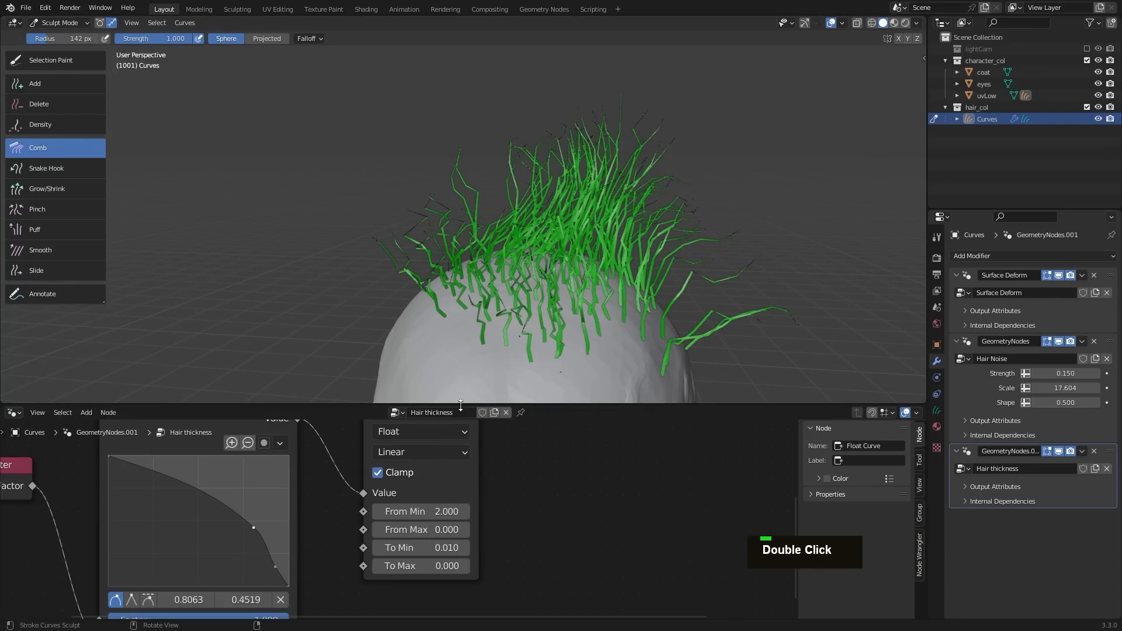
# Step: Collapse the node editor area down to its header to give the viewport more room
pyautogui.moveTo(458, 404); pyautogui.dragTo(456, 586)
pyautogui.keyDown('shift'); pyautogui.moveTo(483, 416); pyautogui.dragTo(493, 396, button='middle'); pyautogui.keyUp('shift')
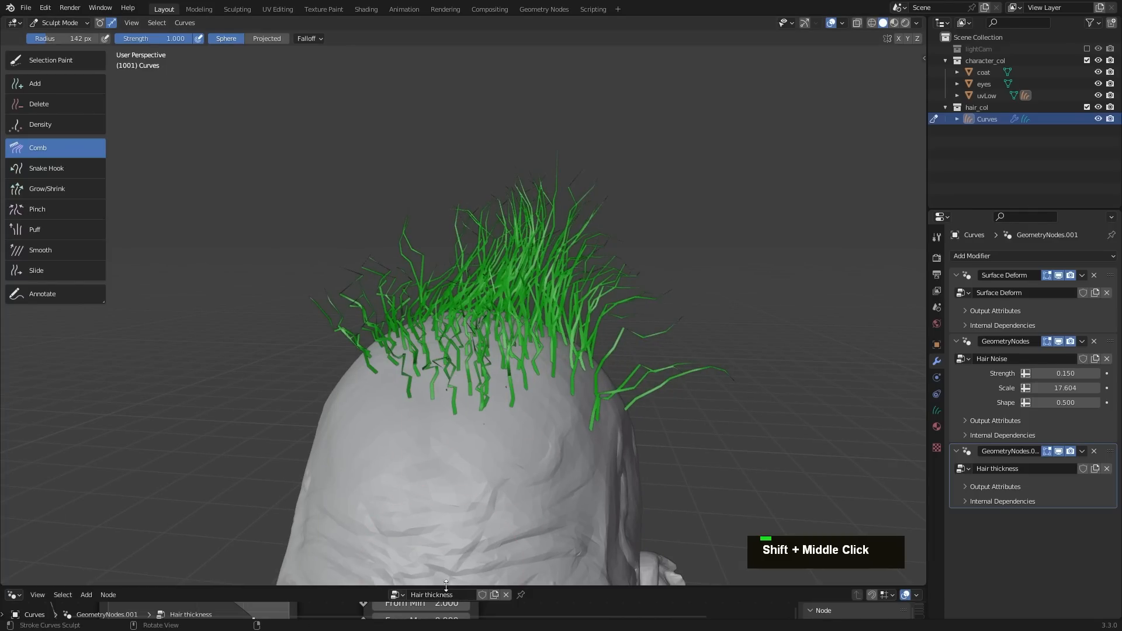
pyautogui.moveTo(446, 585); pyautogui.dragTo(446, 603)
# Step: Comb the stray hairs at the back of the crown toward the main tuft, enlarging the brush radius to 222 px
pyautogui.moveTo(577, 302); pyautogui.dragTo(349, 270, button='middle')
pyautogui.moveTo(348, 265)
pyautogui.mouseDown()
pyautogui.moveTo(363, 241)
pyautogui.moveTo(404, 236)
pyautogui.mouseUp()
pyautogui.moveTo(404, 237); pyautogui.dragTo(335, 254, button='middle')
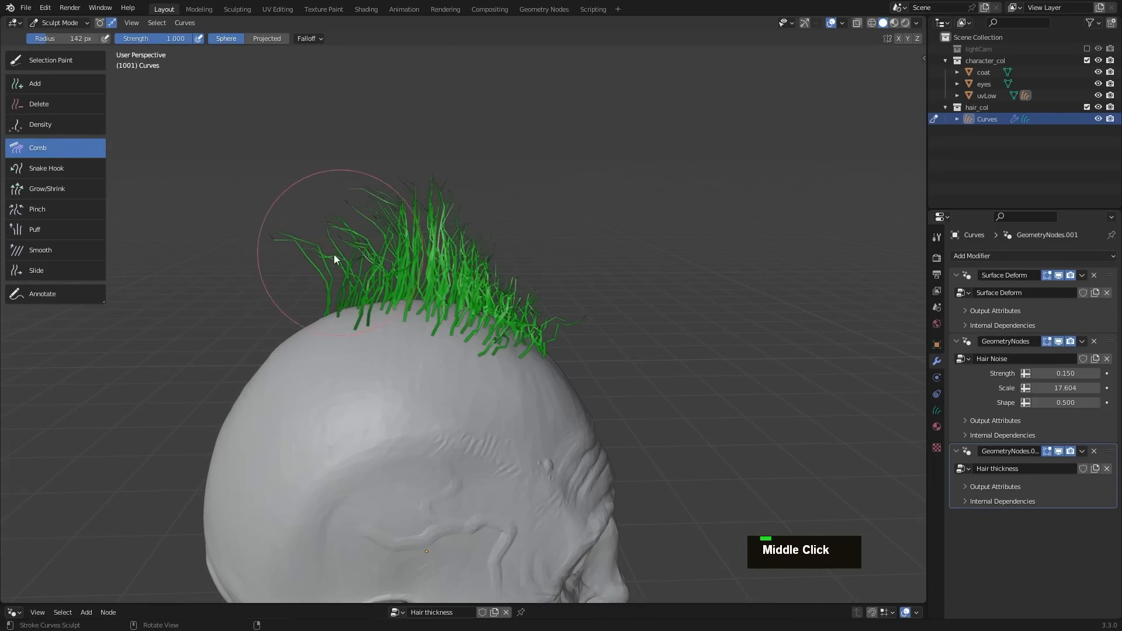
pyautogui.press('f')
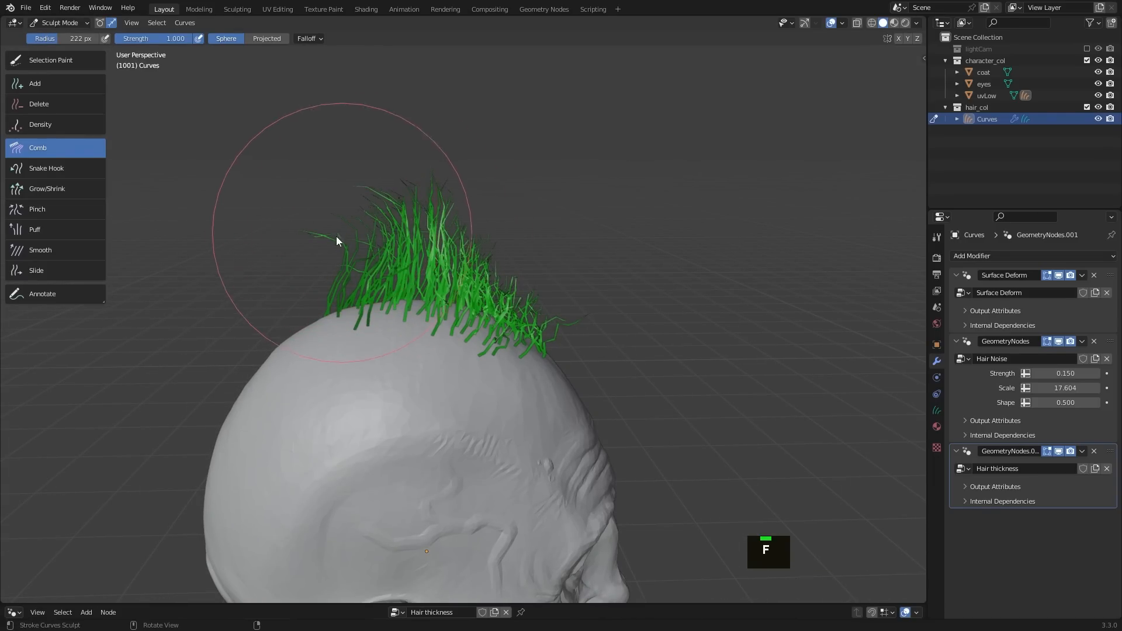
pyautogui.click(342, 234)
pyautogui.moveTo(342, 233); pyautogui.dragTo(500, 268, button='middle')
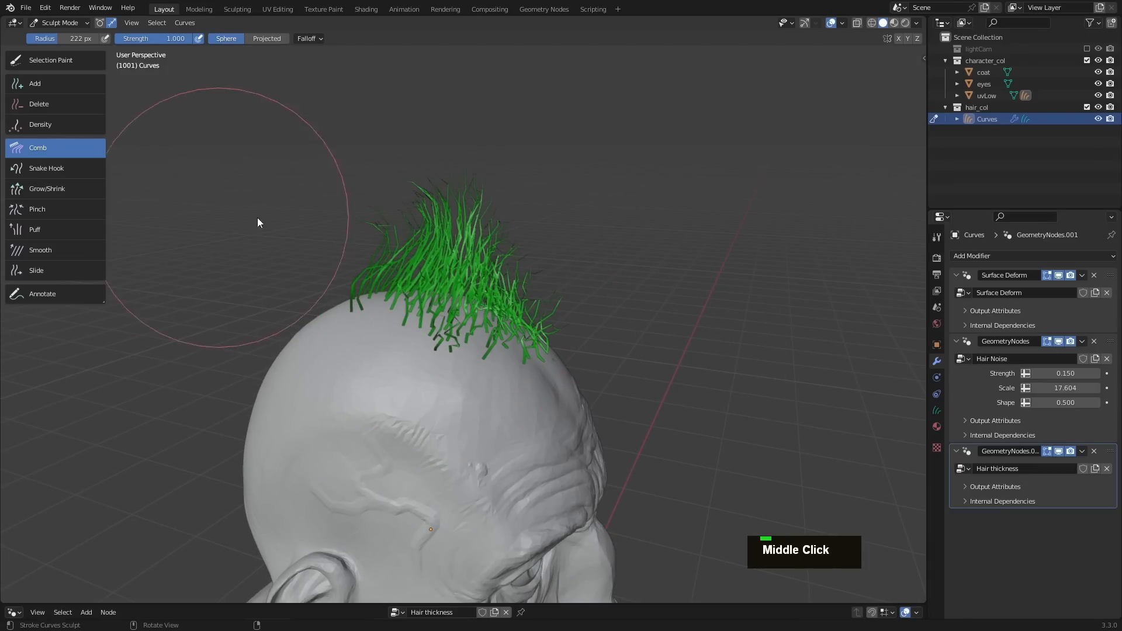
# Step: Review the sculpt brushes stored in Quick Favorites and the favorites option of the Selection Paint brush
pyautogui.press('q')
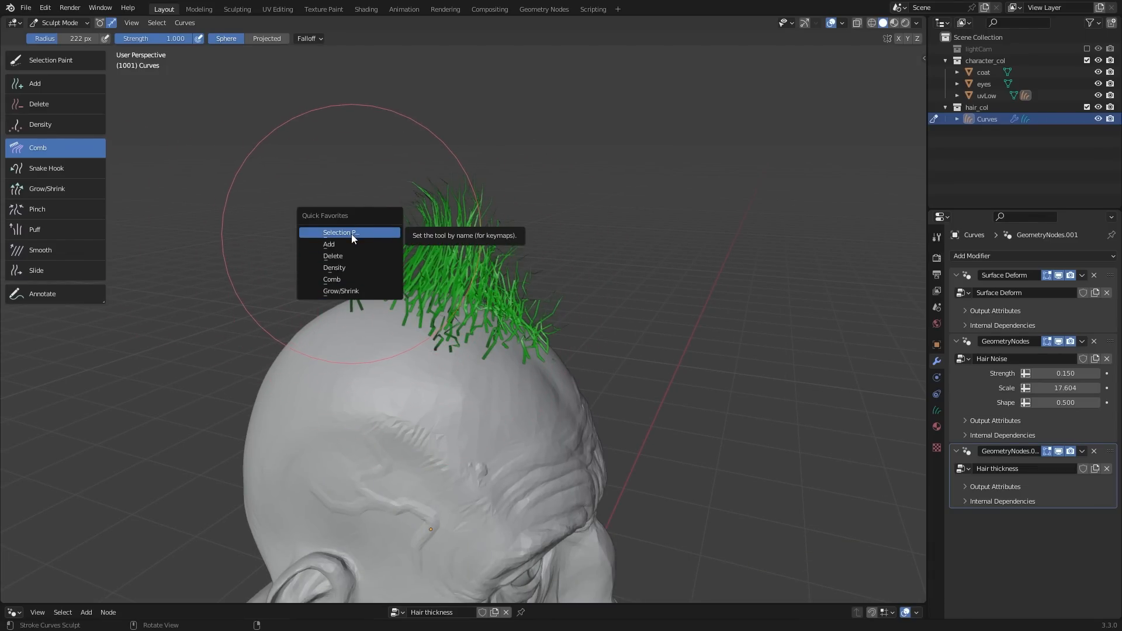
pyautogui.rightClick(64, 61)
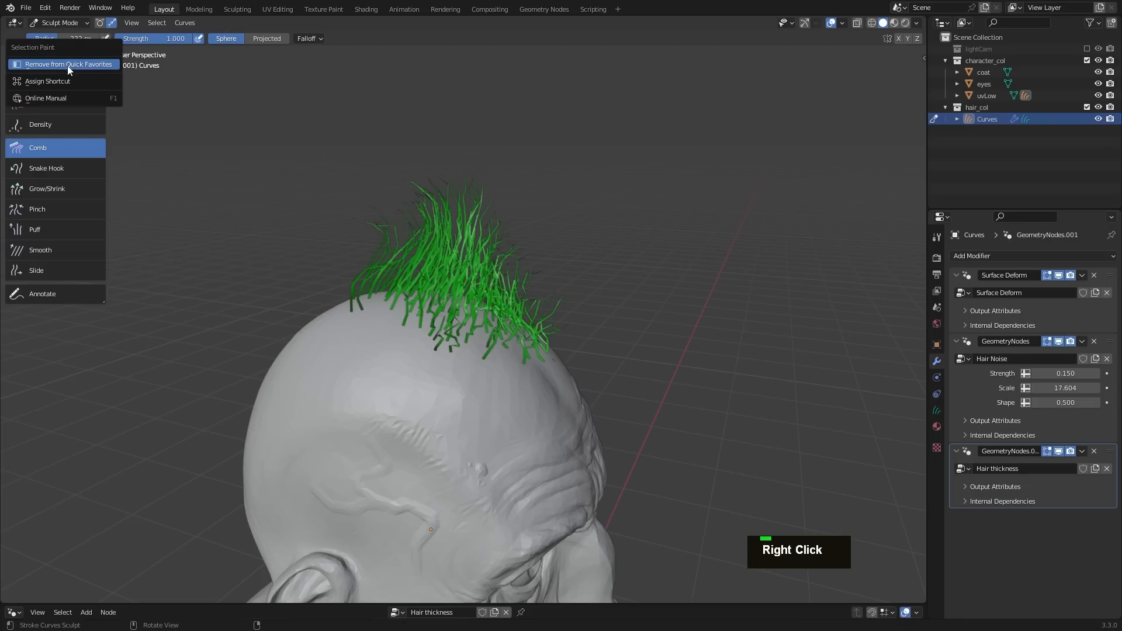
pyautogui.moveTo(329, 272); pyautogui.dragTo(423, 280, button='middle')
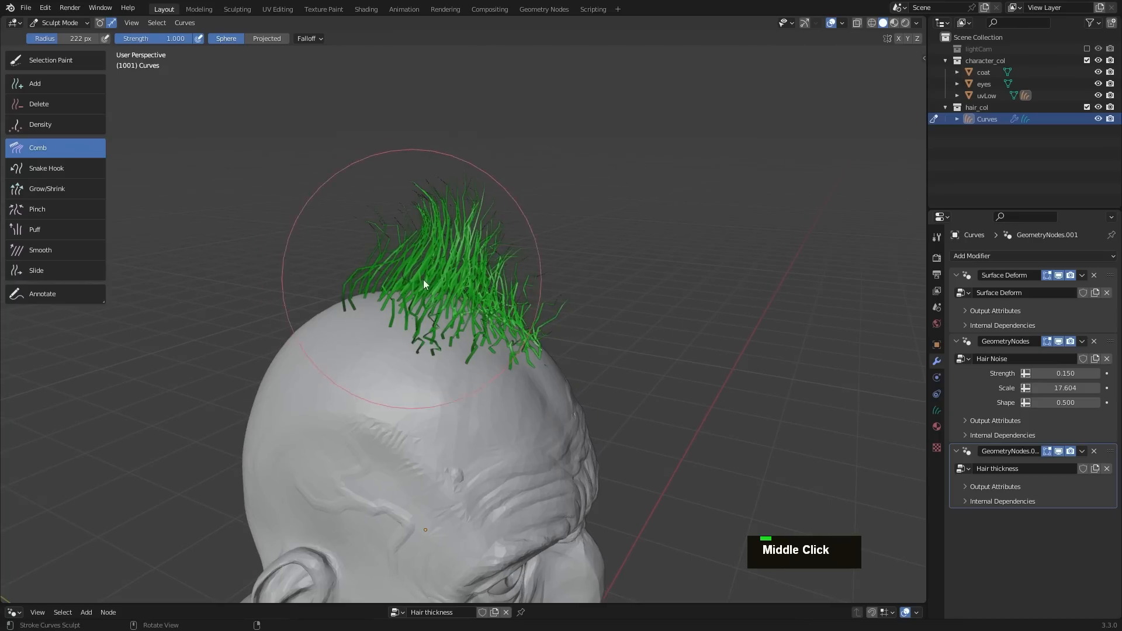
pyautogui.press('q')
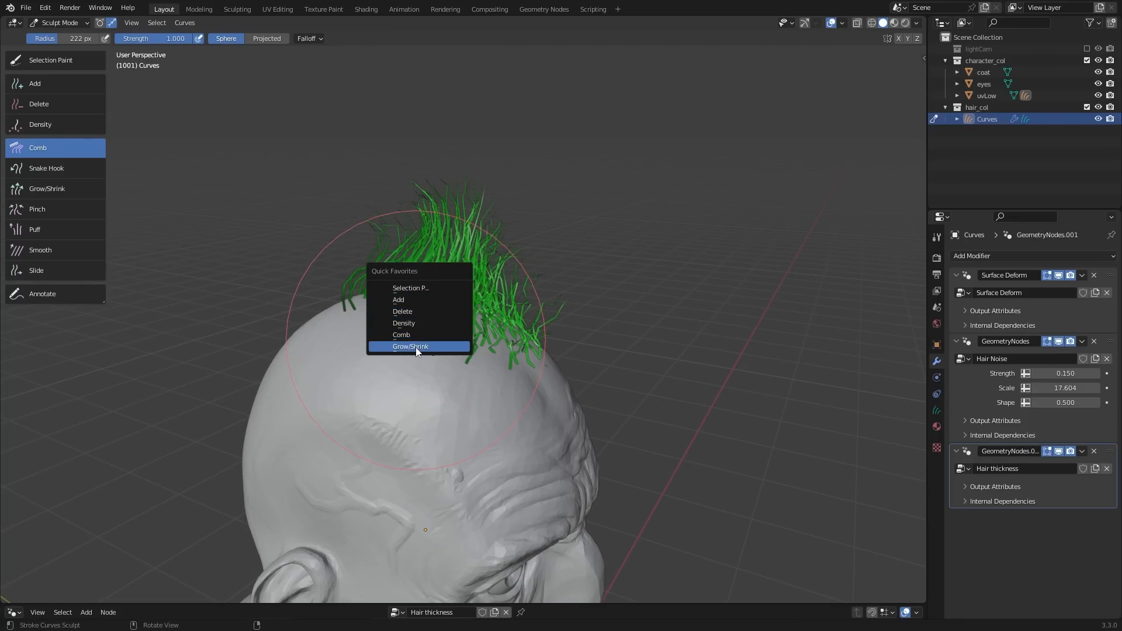
pyautogui.moveTo(562, 236); pyautogui.dragTo(75, 123, button='middle')
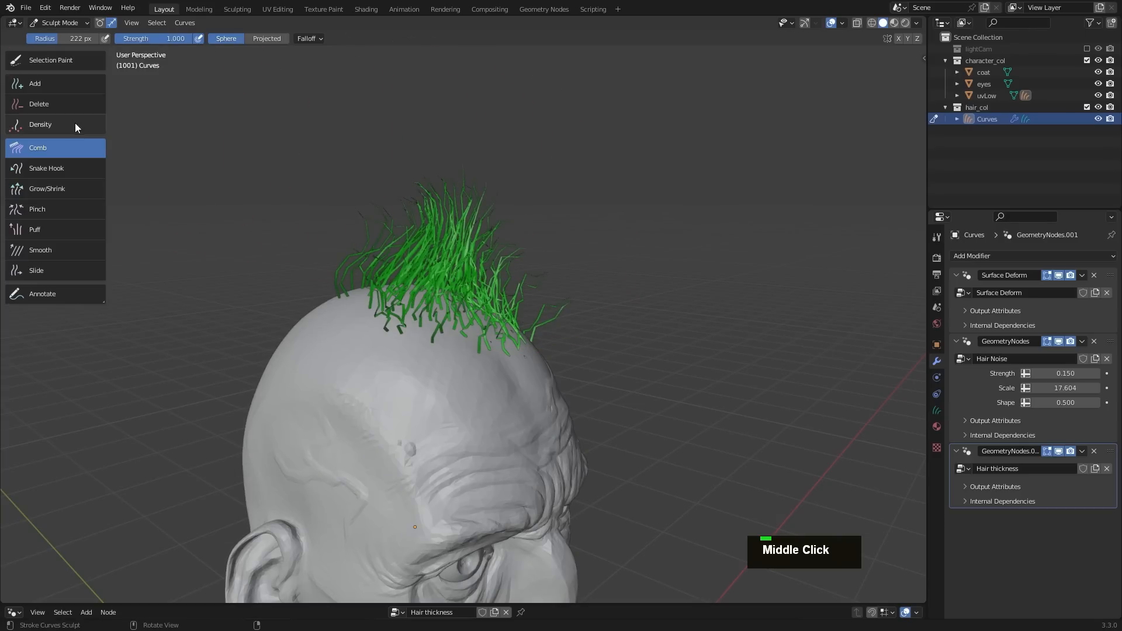
# Step: Narrow the brush toolbar and remove the stray hairs behind the tuft using the Delete brush at a 106 px radius
pyautogui.moveTo(106, 254); pyautogui.dragTo(78, 253)
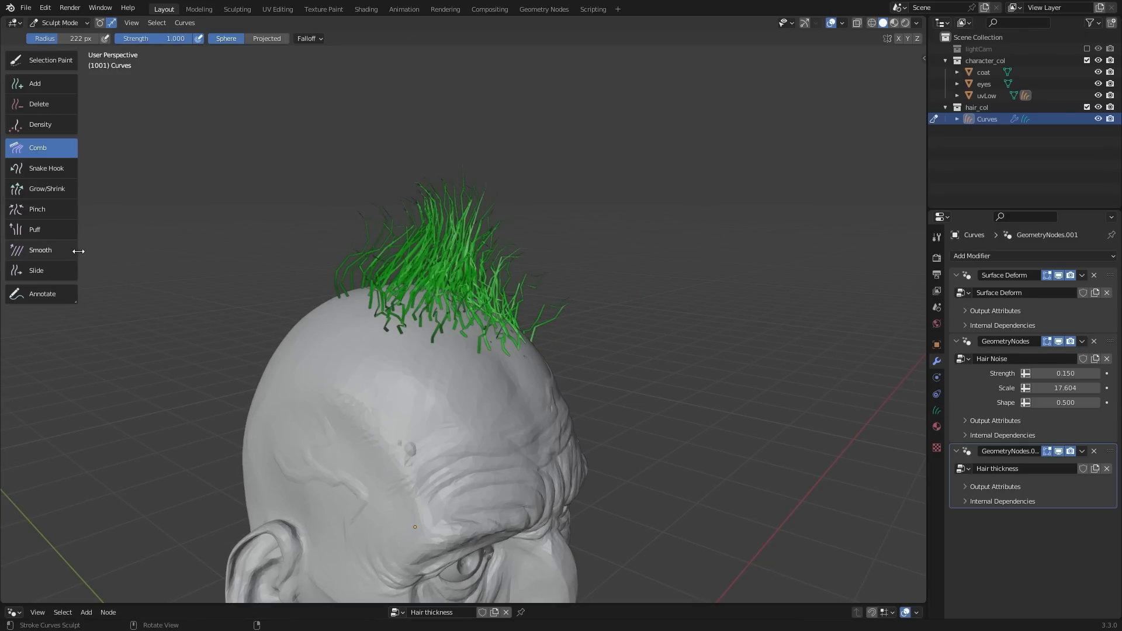
pyautogui.moveTo(506, 268); pyautogui.dragTo(448, 223, button='middle')
pyautogui.press('q')
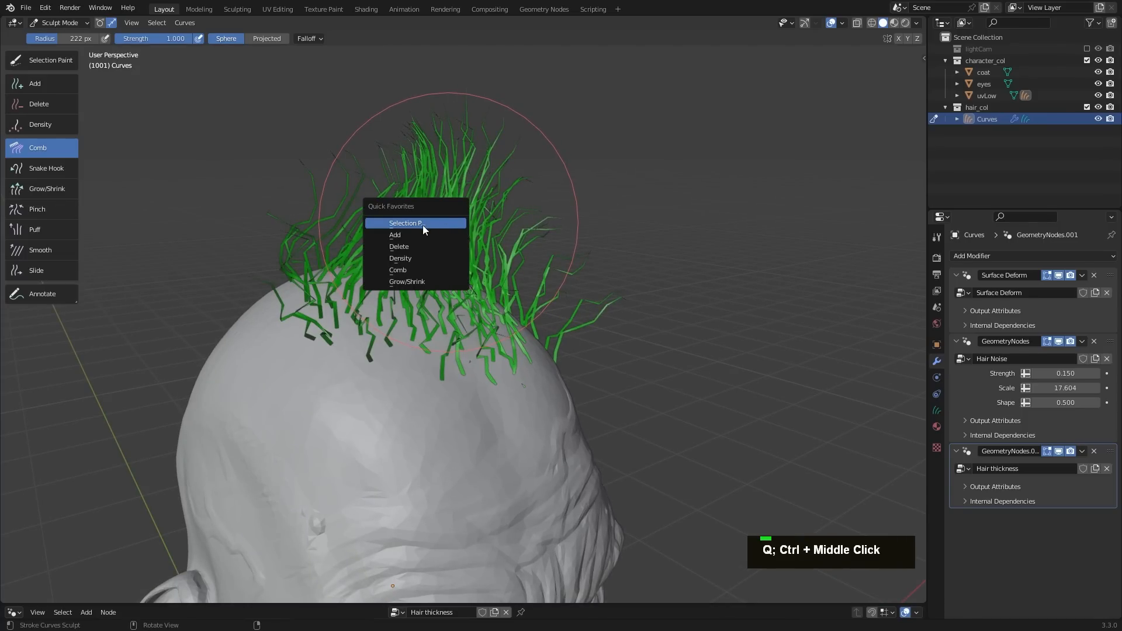
pyautogui.click(412, 246)
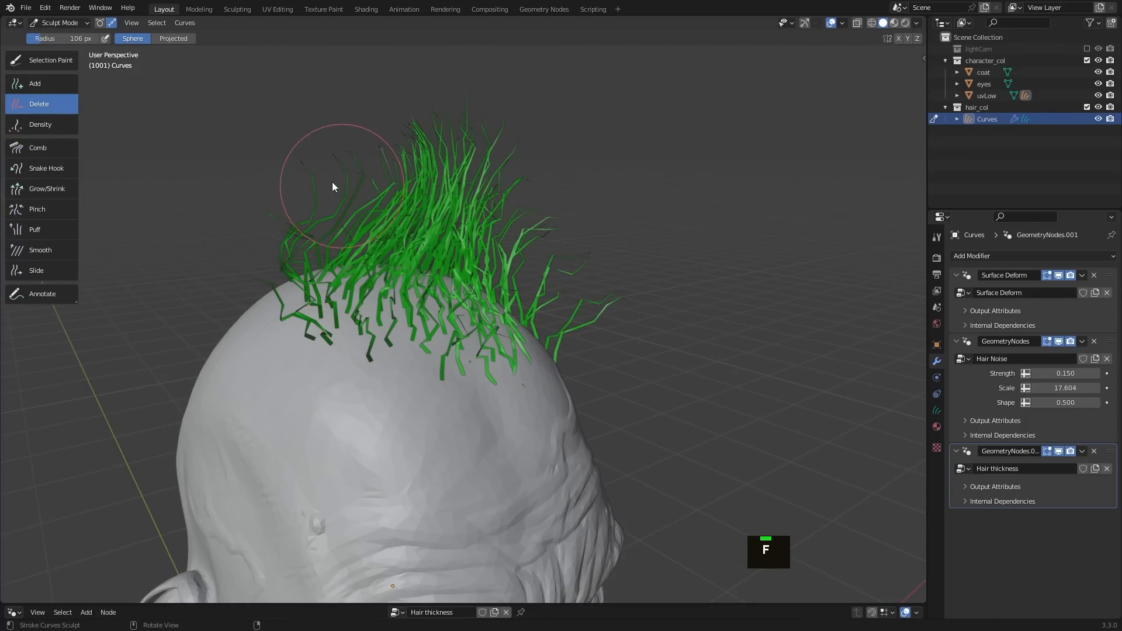
pyautogui.doubleClick(407, 212)
# Step: Add hairs to the bare side of the scalp with the Density brush
pyautogui.press('q')
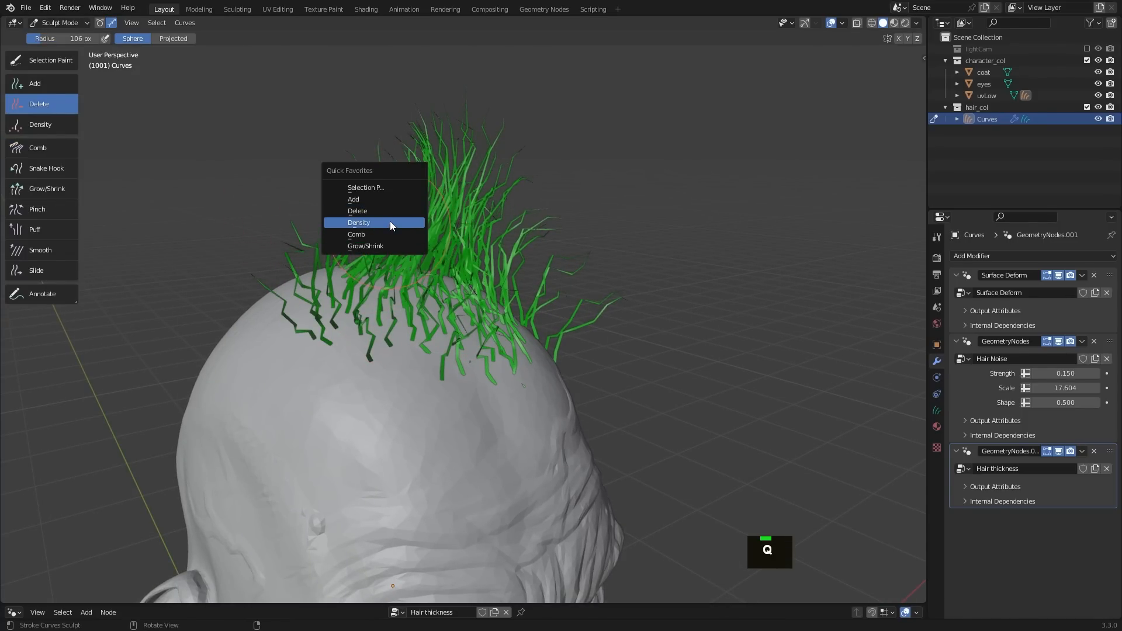
pyautogui.click(390, 223)
pyautogui.doubleClick(340, 362)
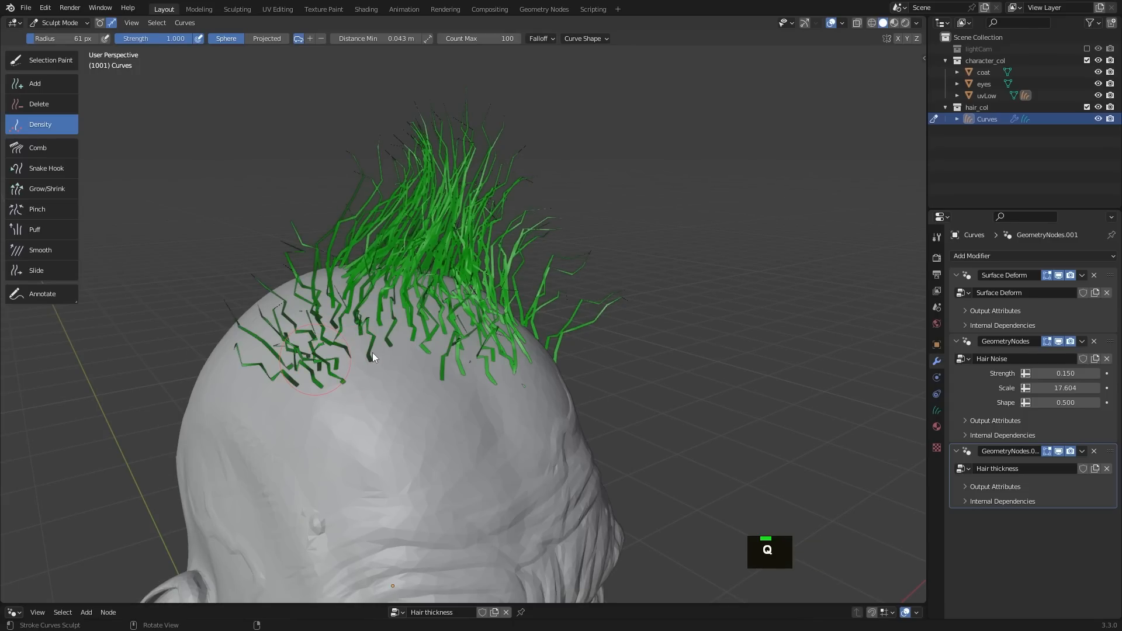
# Step: Comb the newly added side hairs into the rest of the hair using the Comb brush at a 186 px radius
pyautogui.press('q')
pyautogui.click(345, 364)
pyautogui.doubleClick(291, 326)
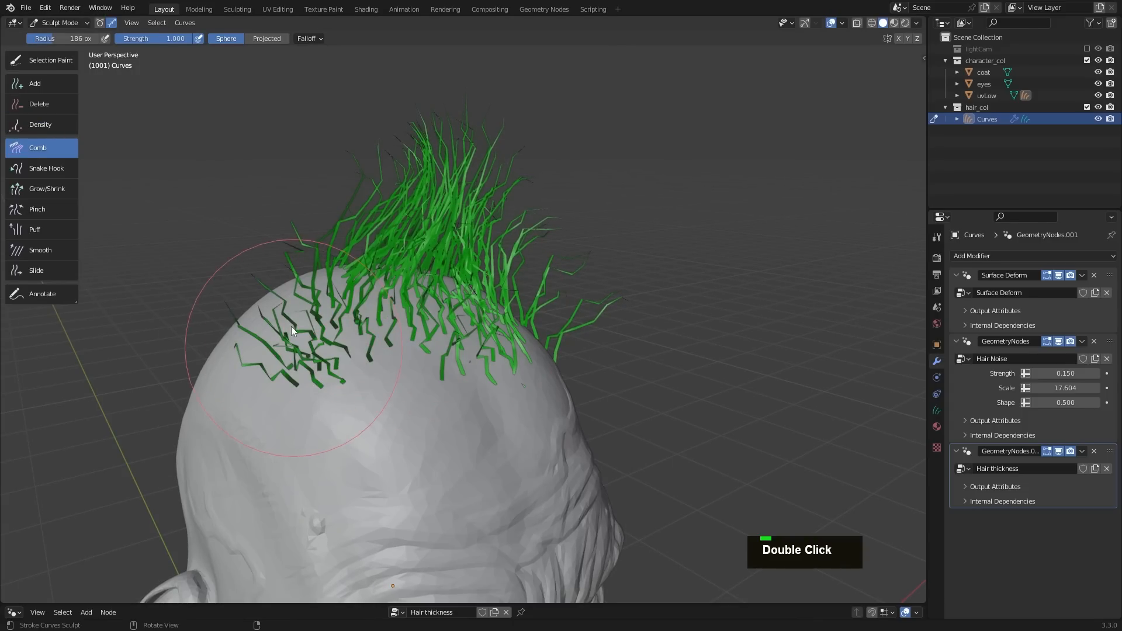
pyautogui.moveTo(419, 273); pyautogui.dragTo(588, 268, button='middle')
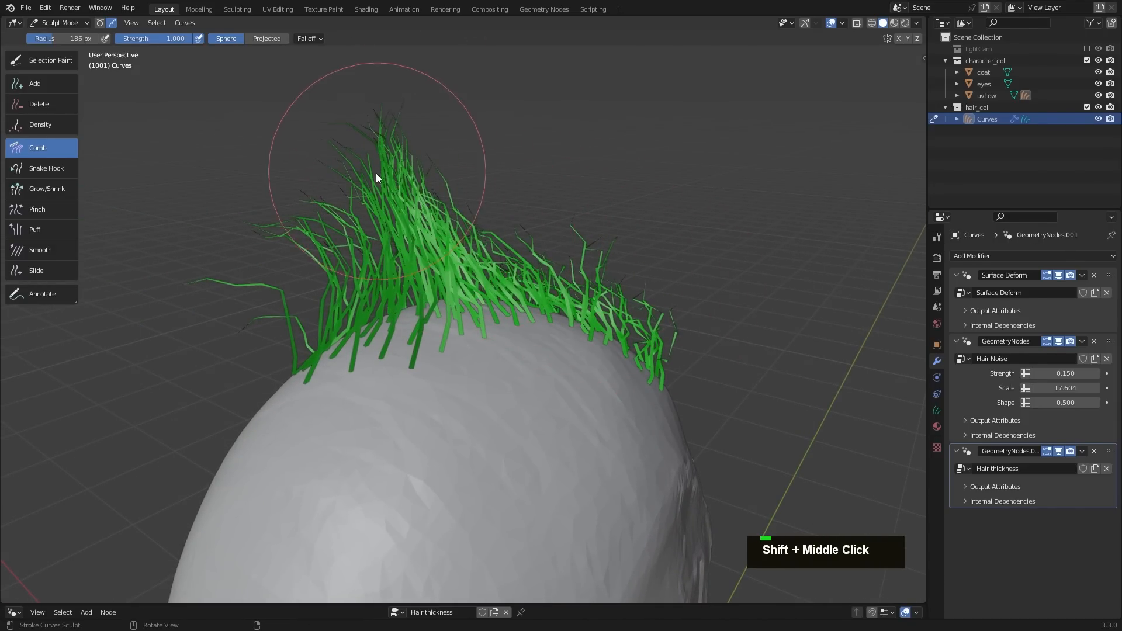
pyautogui.moveTo(375, 175); pyautogui.dragTo(530, 228, button='middle')
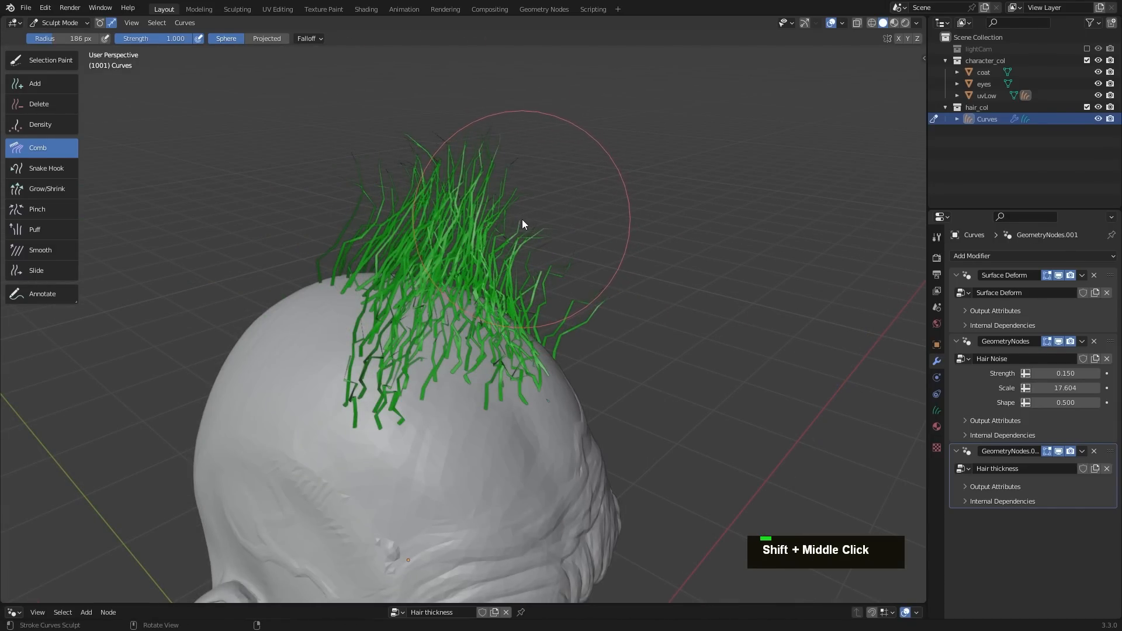
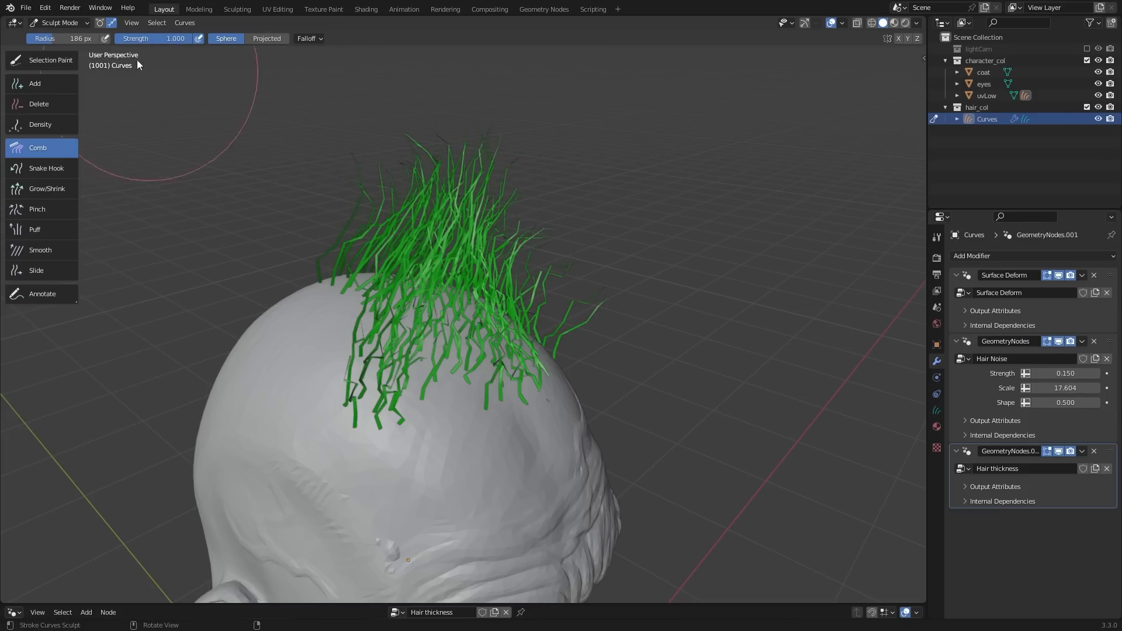
# Step: Convert the hair curves to a particle system on the head mesh and hide the Curves object in the viewport
pyautogui.click(184, 23)
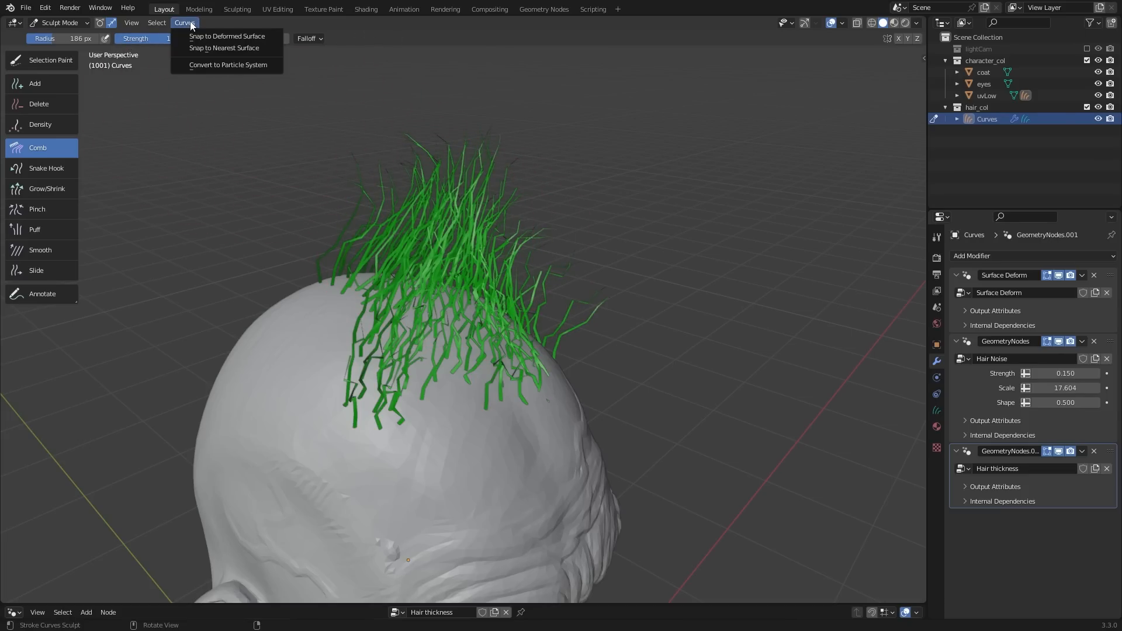
pyautogui.click(227, 64)
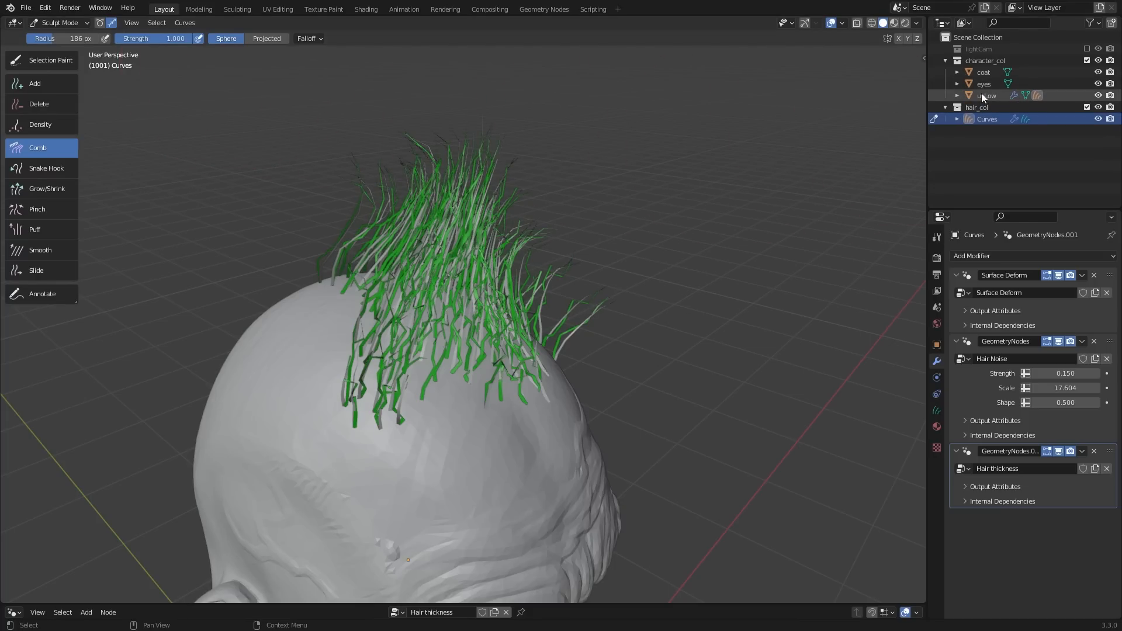
pyautogui.keyDown('ctrl'); pyautogui.moveTo(418, 240); pyautogui.dragTo(436, 221, button='middle'); pyautogui.keyUp('ctrl')
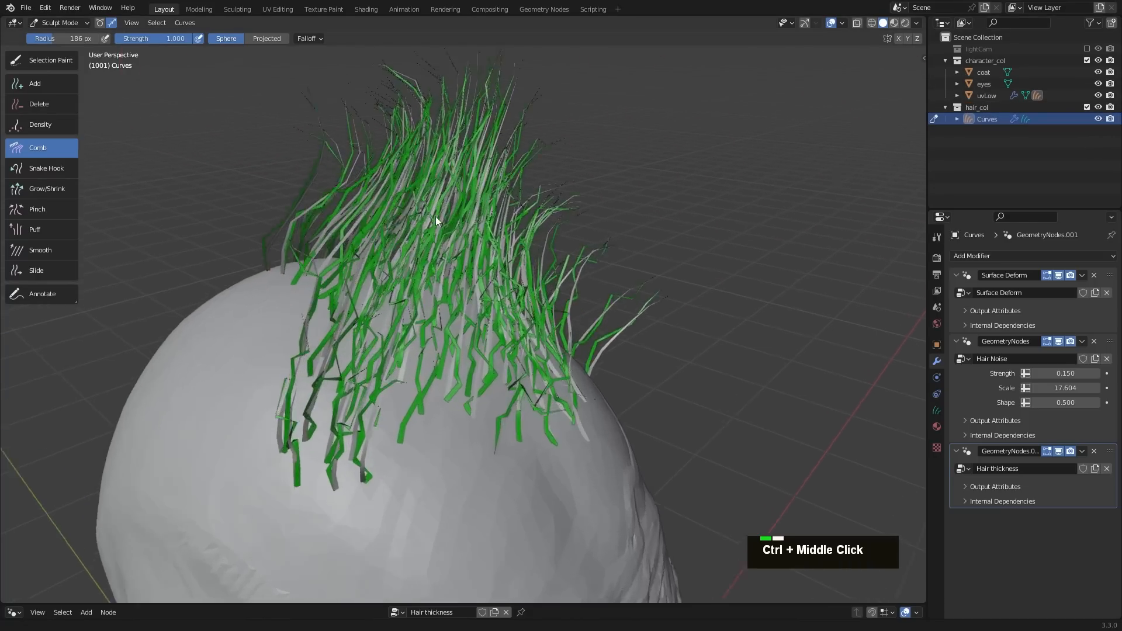
pyautogui.click(1099, 118)
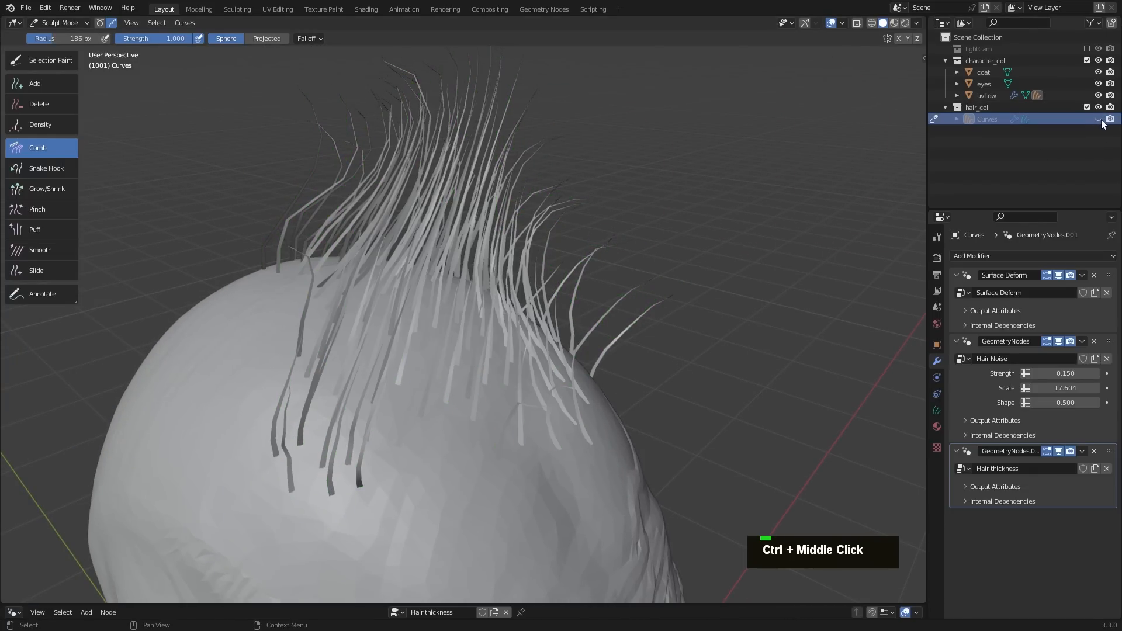
# Step: Select the uvLow head mesh, return to Object Mode and display its particle system settings
pyautogui.click(987, 96)
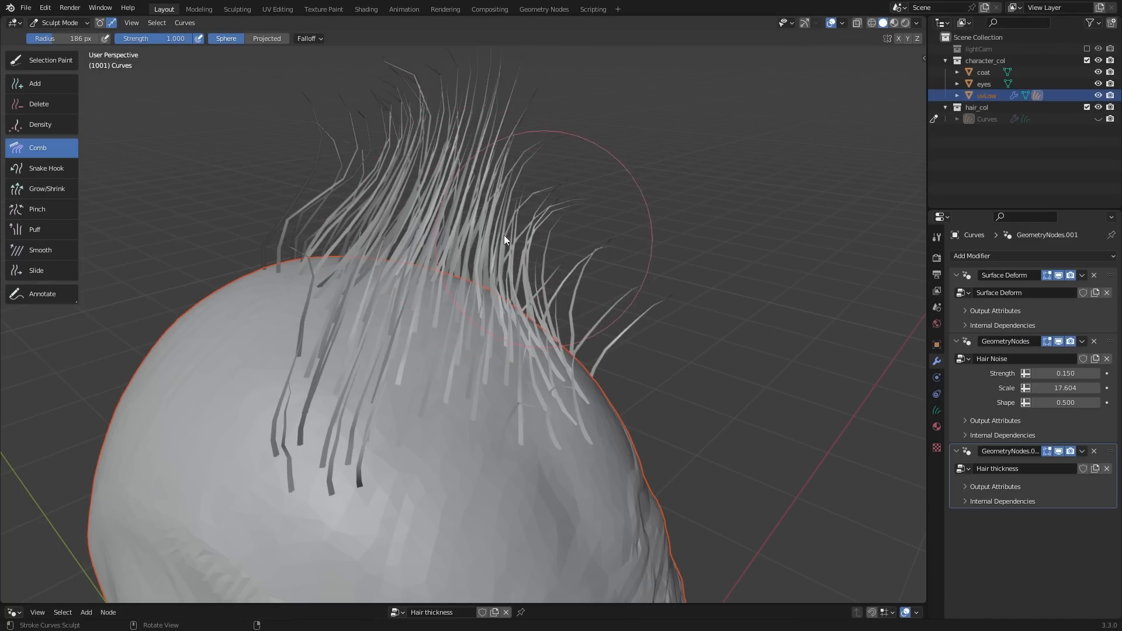
pyautogui.hotkey('ctrl', 'Tab')
pyautogui.doubleClick(505, 273)
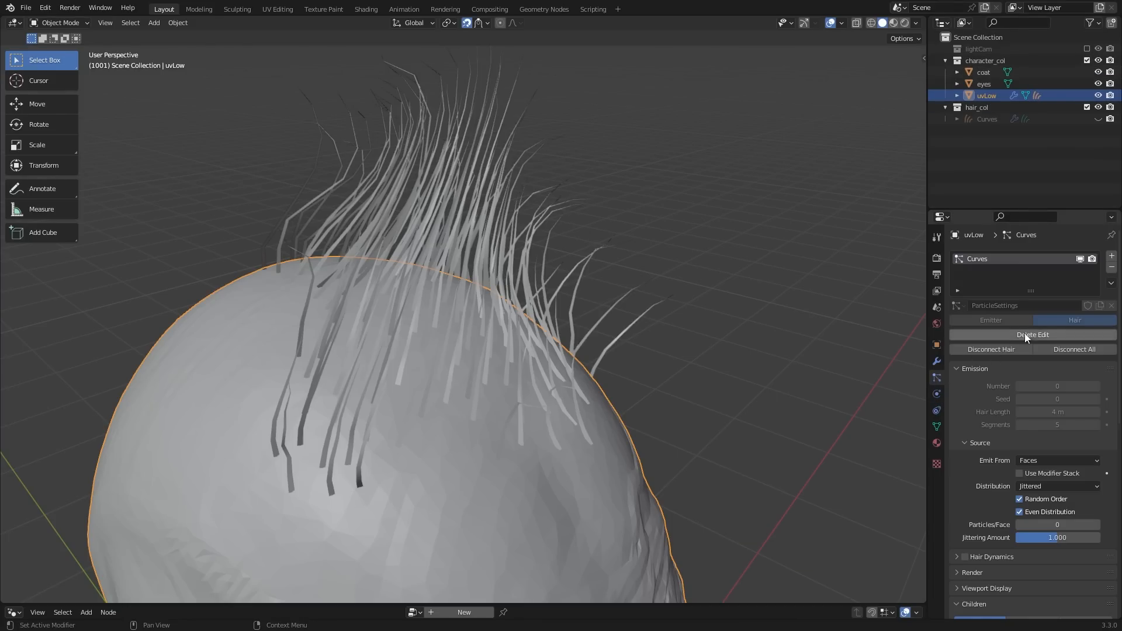
pyautogui.moveTo(1012, 413); pyautogui.dragTo(732, 314, button='middle')
pyautogui.moveTo(696, 250); pyautogui.dragTo(555, 239, button='middle')
pyautogui.keyDown('ctrl'); pyautogui.moveTo(555, 238); pyautogui.dragTo(551, 255, button='middle'); pyautogui.keyUp('ctrl')
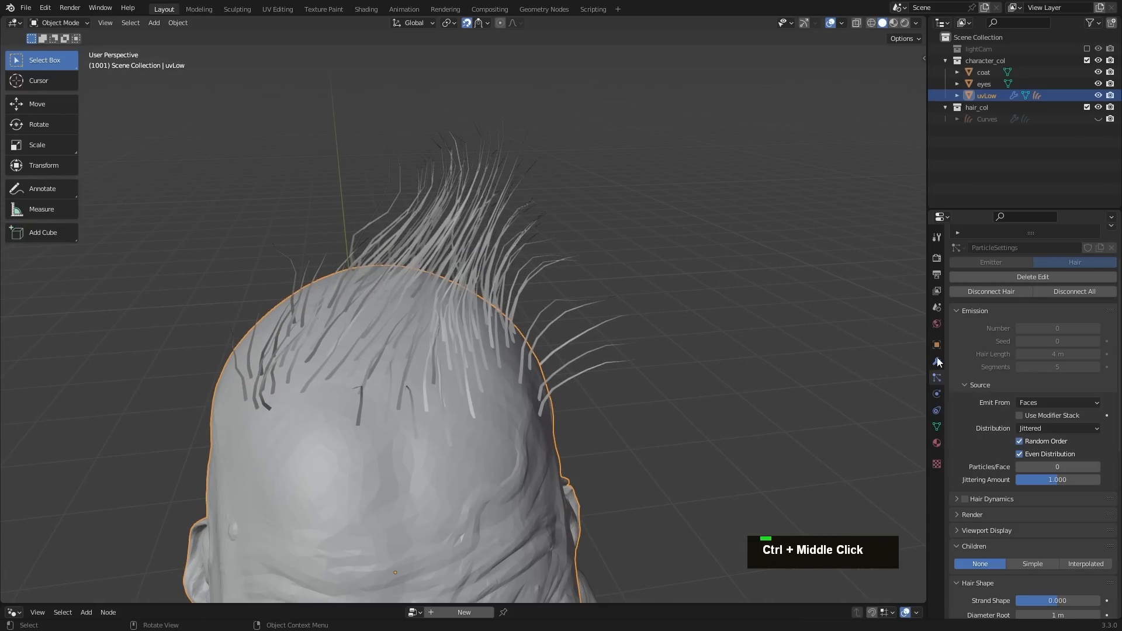
# Step: Enable Simple child hairs on the Curves particle system and set their display amount to 0
pyautogui.moveTo(995, 391); pyautogui.dragTo(997, 356, button='middle')
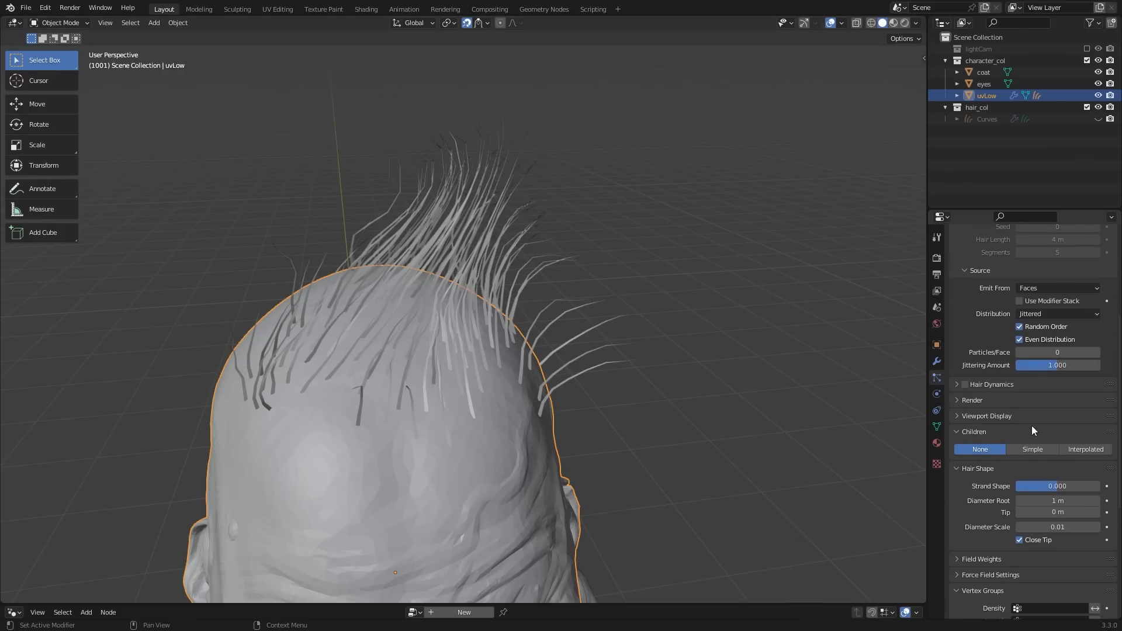
pyautogui.moveTo(1032, 426); pyautogui.dragTo(1009, 390, button='middle')
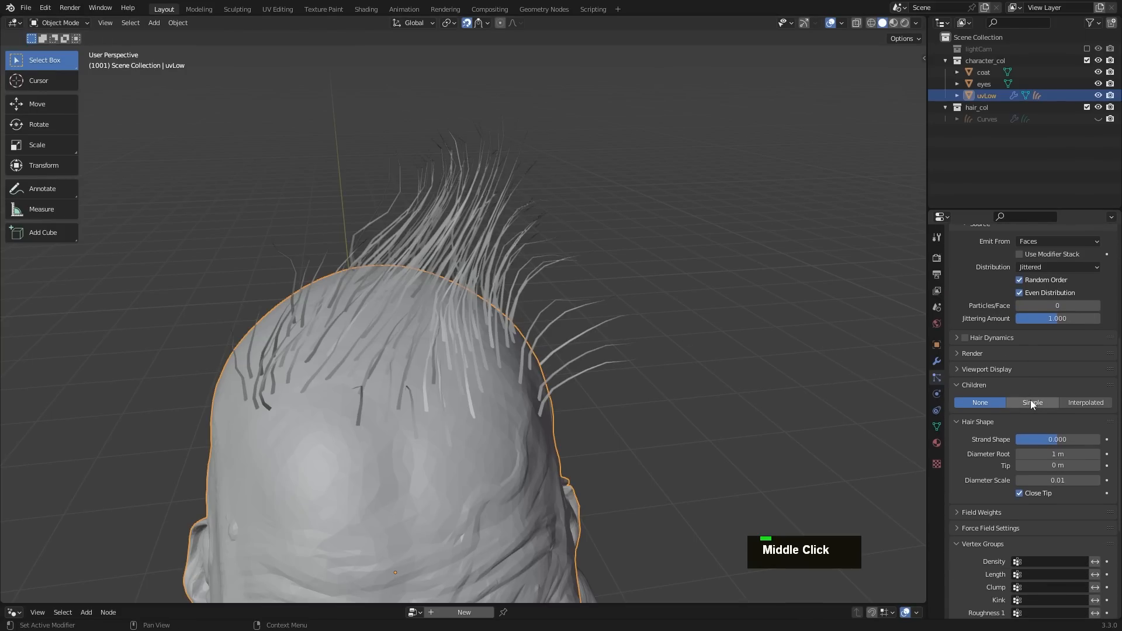
pyautogui.click(1032, 402)
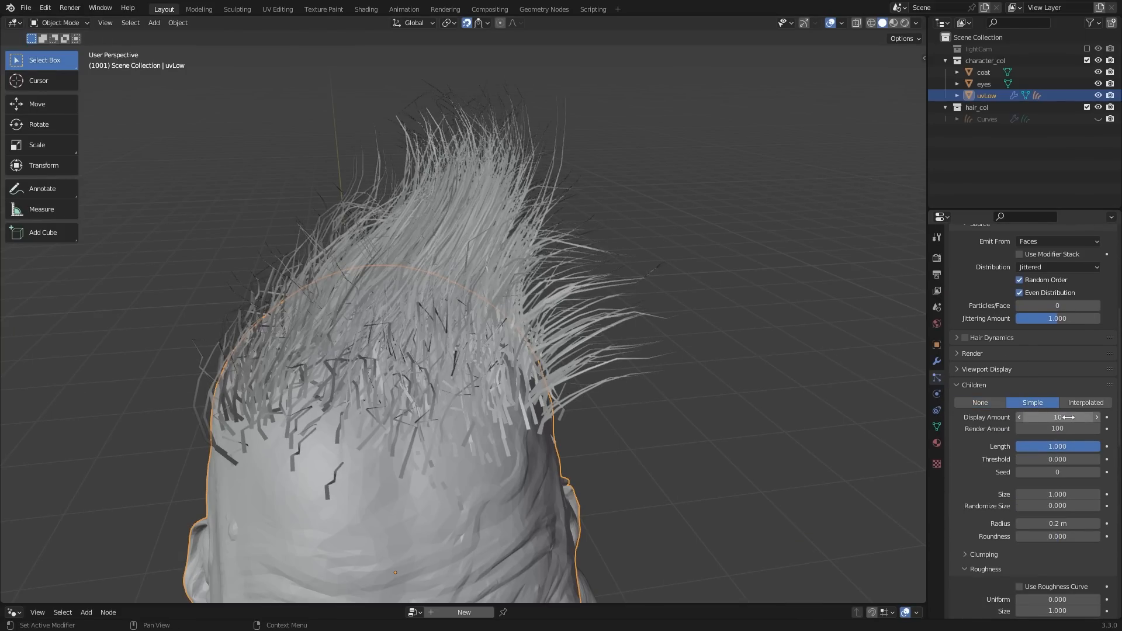
pyautogui.moveTo(1068, 417); pyautogui.dragTo(1043, 419)
pyautogui.scroll(-2, 974, 424)
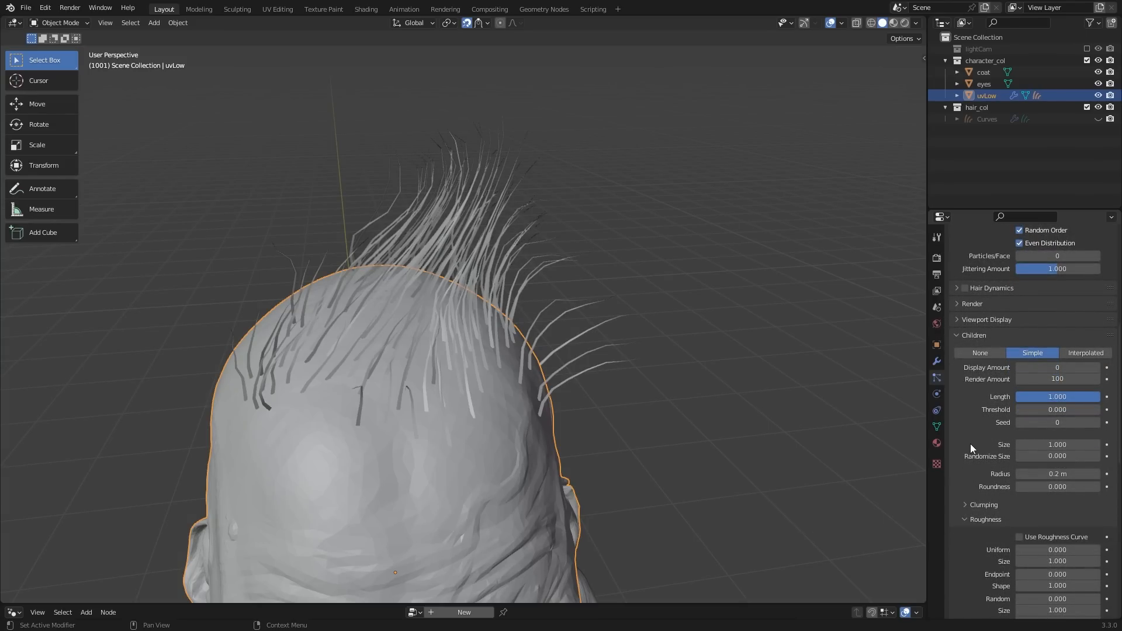
# Step: Set the child display amount to 1 and the roughness to Uniform 0.016, Endpoint Shape 7.100 and Random Size 1.035
pyautogui.moveTo(964, 461); pyautogui.dragTo(1008, 392, button='middle')
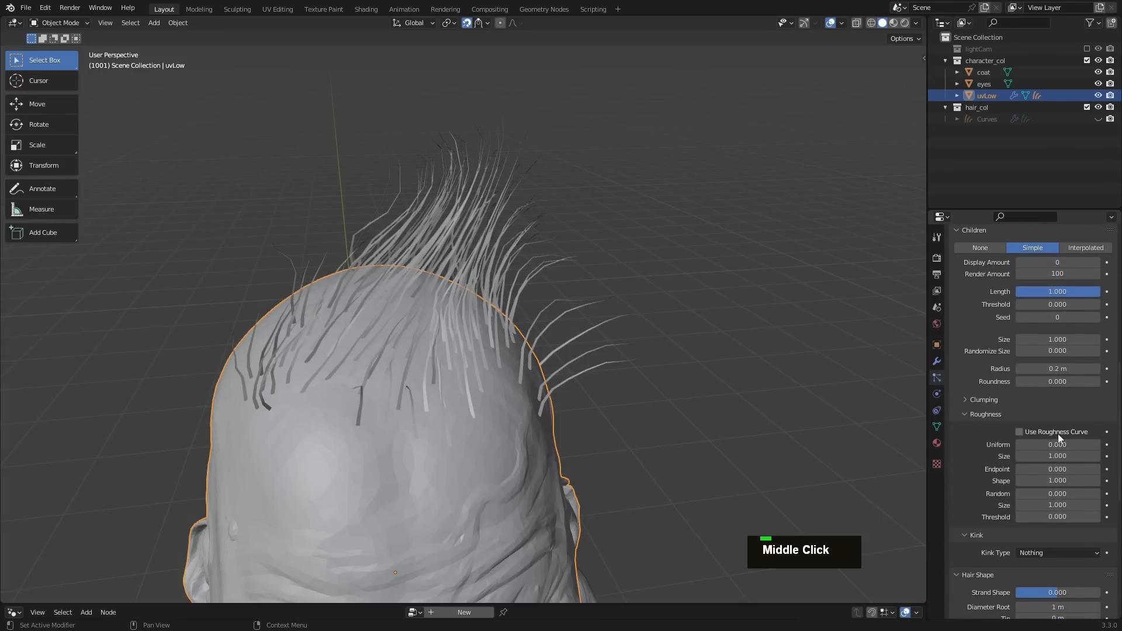
pyautogui.moveTo(1063, 444); pyautogui.dragTo(994, 495)
pyautogui.click(1095, 262)
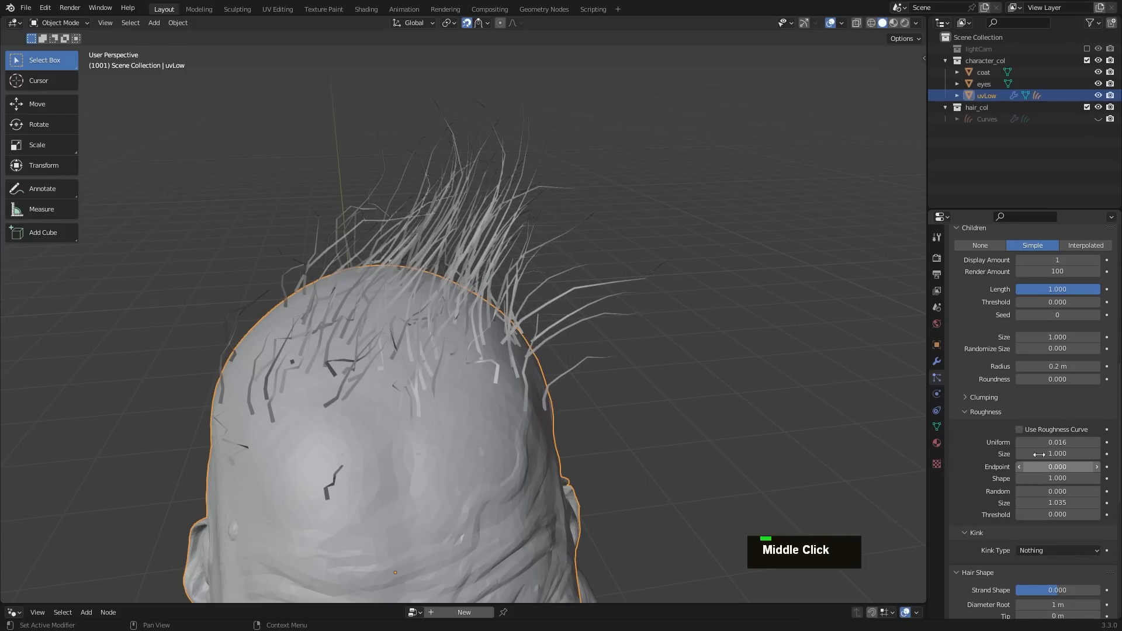
pyautogui.moveTo(1077, 499); pyautogui.dragTo(1050, 436, button='middle')
pyautogui.moveTo(1021, 432); pyautogui.dragTo(1058, 432)
# Step: Set the child hairs' kink type to Curl with an amplitude of 0.014 m
pyautogui.moveTo(629, 296); pyautogui.dragTo(503, 208, button='middle')
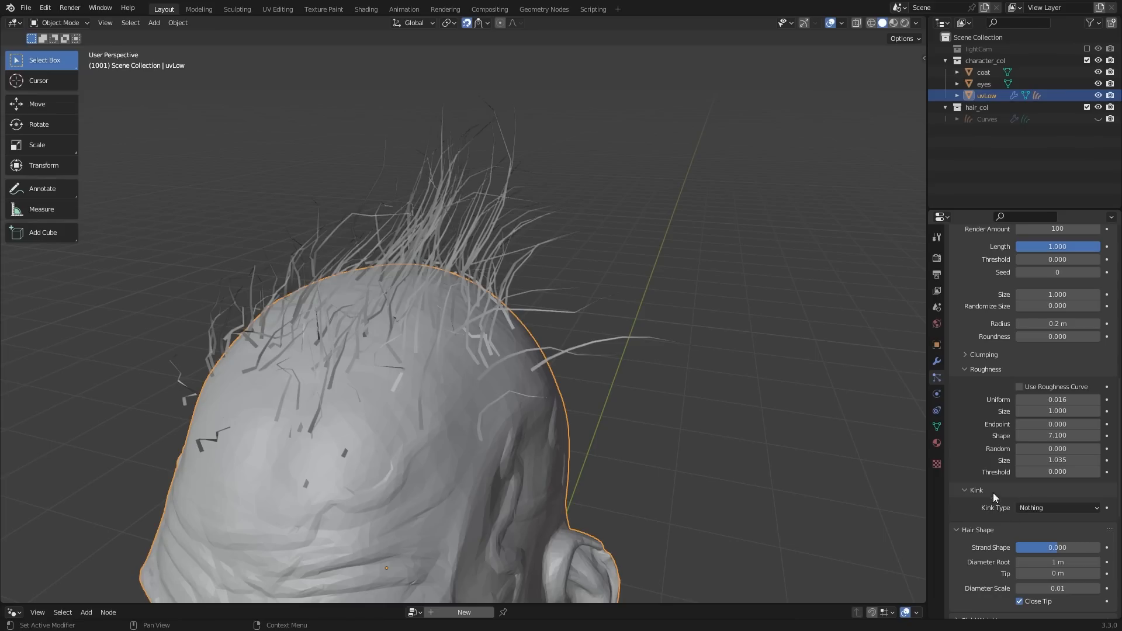
pyautogui.click(1038, 513)
pyautogui.click(1037, 532)
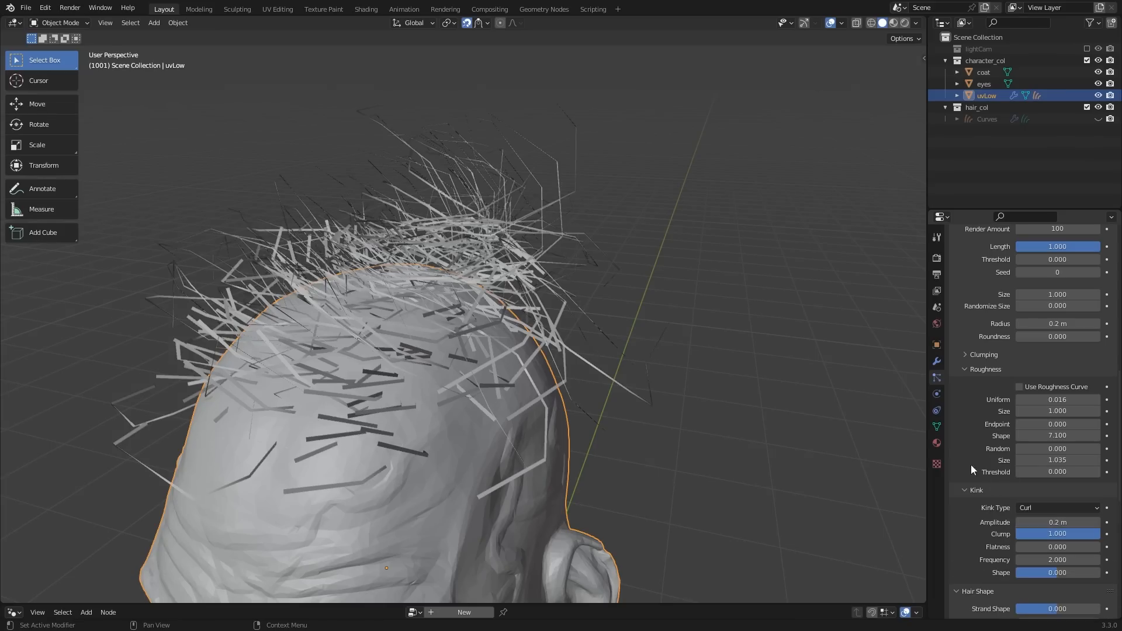
pyautogui.moveTo(1043, 522)
pyautogui.mouseDown()
pyautogui.moveTo(1030, 522)
pyautogui.moveTo(1060, 522)
pyautogui.moveTo(1043, 522)
pyautogui.mouseUp()
pyautogui.moveTo(997, 548); pyautogui.dragTo(997, 442, button='middle')
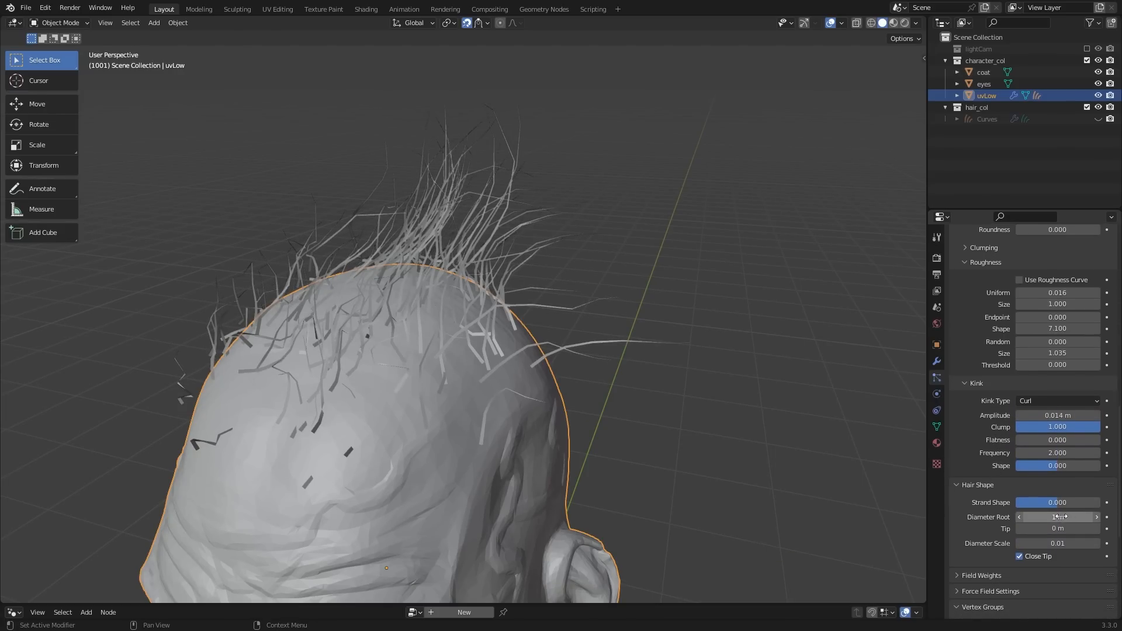
# Step: Switch the viewport to Rendered shading and deselect the head to inspect the hair
pyautogui.moveTo(587, 342); pyautogui.dragTo(570, 316, button='middle')
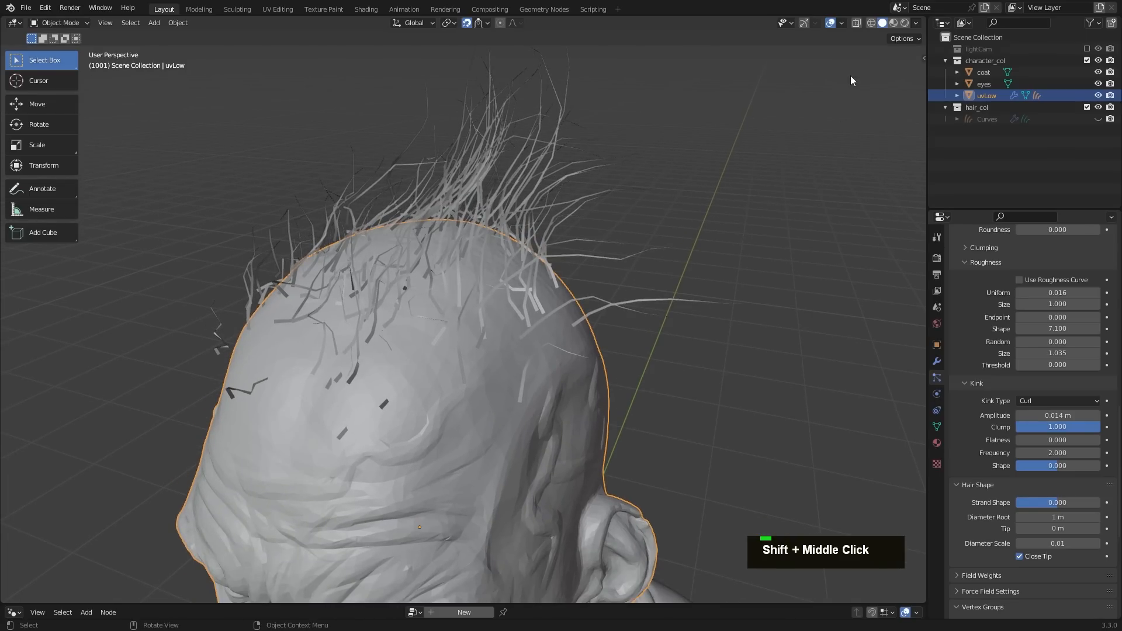
pyautogui.click(905, 26)
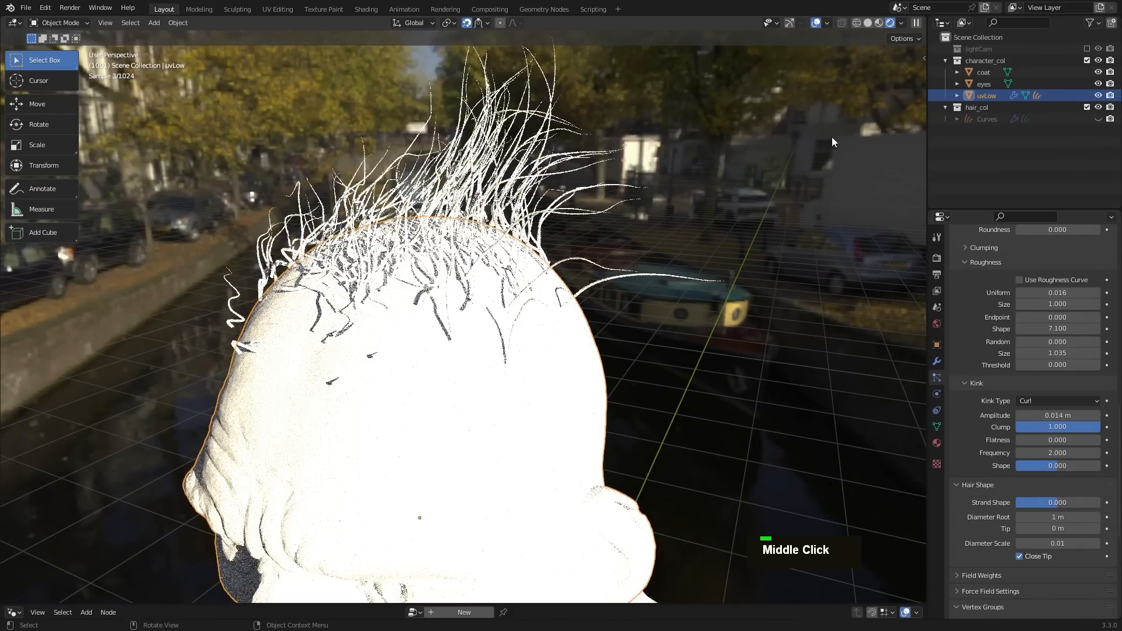
pyautogui.click(680, 381)
pyautogui.click(578, 416)
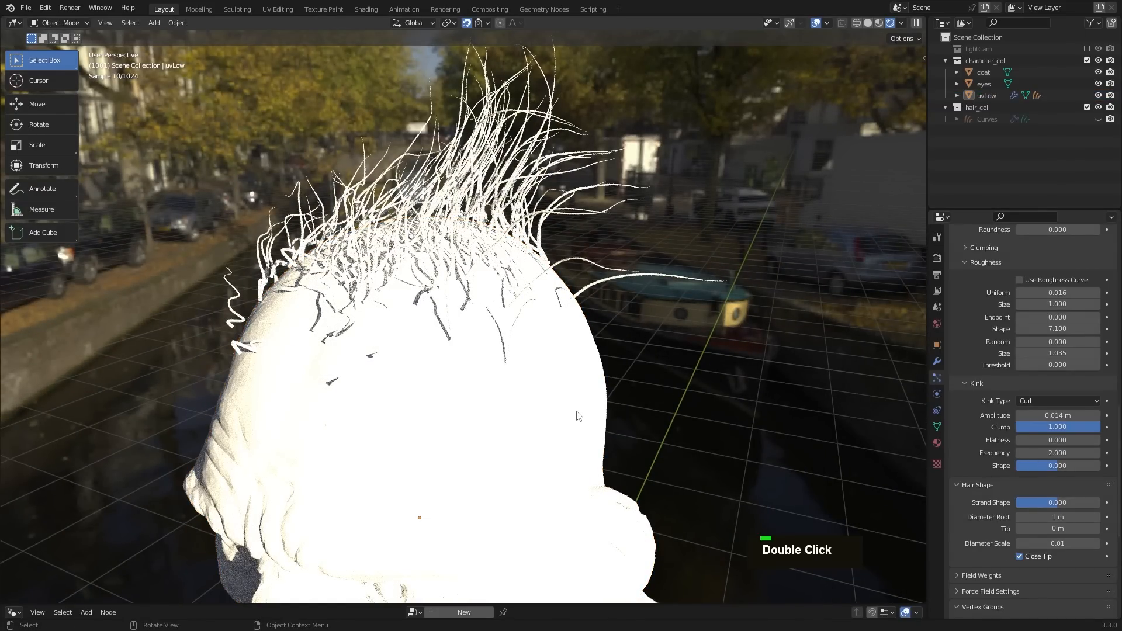
# Step: Give the uvLow head a new material and darken its base color to a value of 0.031
pyautogui.click(937, 443)
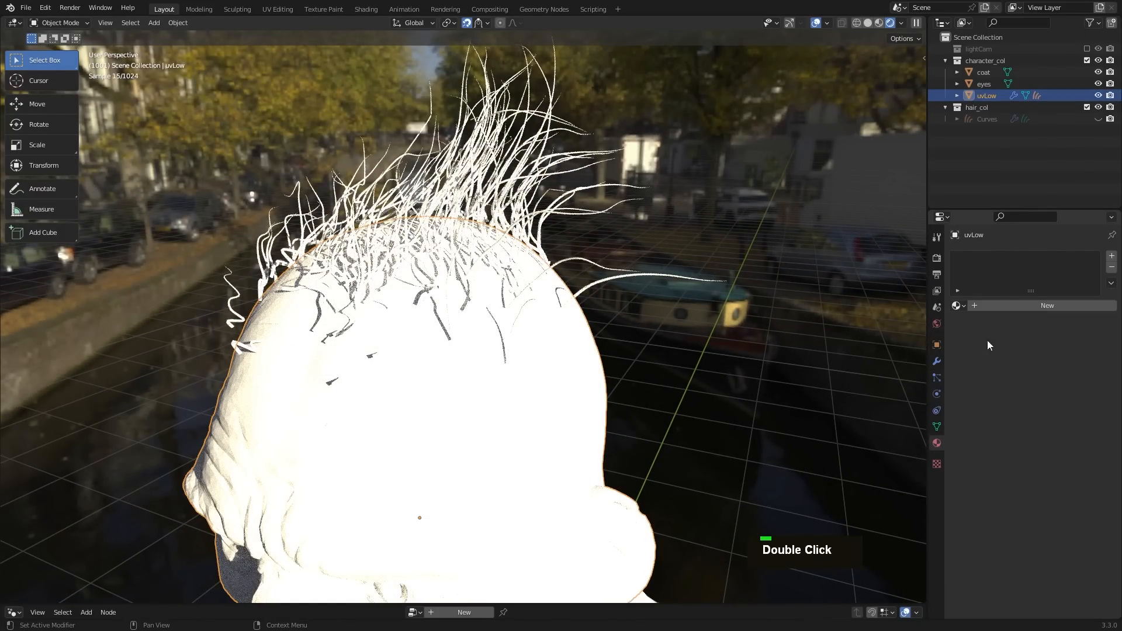
pyautogui.click(1036, 305)
pyautogui.click(1050, 410)
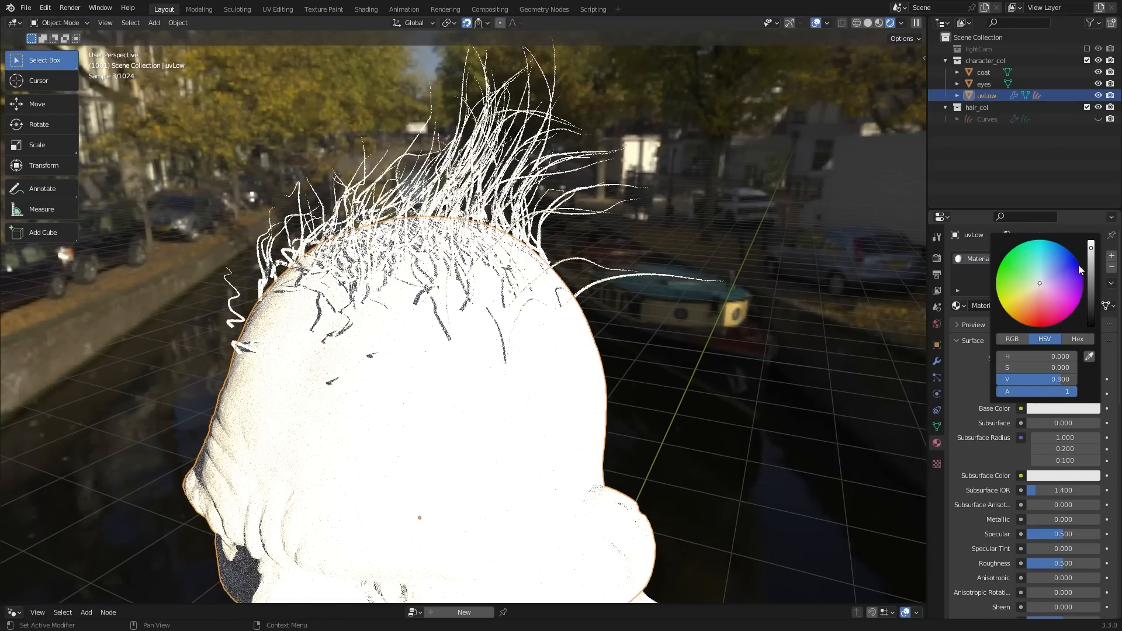
pyautogui.moveTo(1089, 295); pyautogui.dragTo(1086, 309)
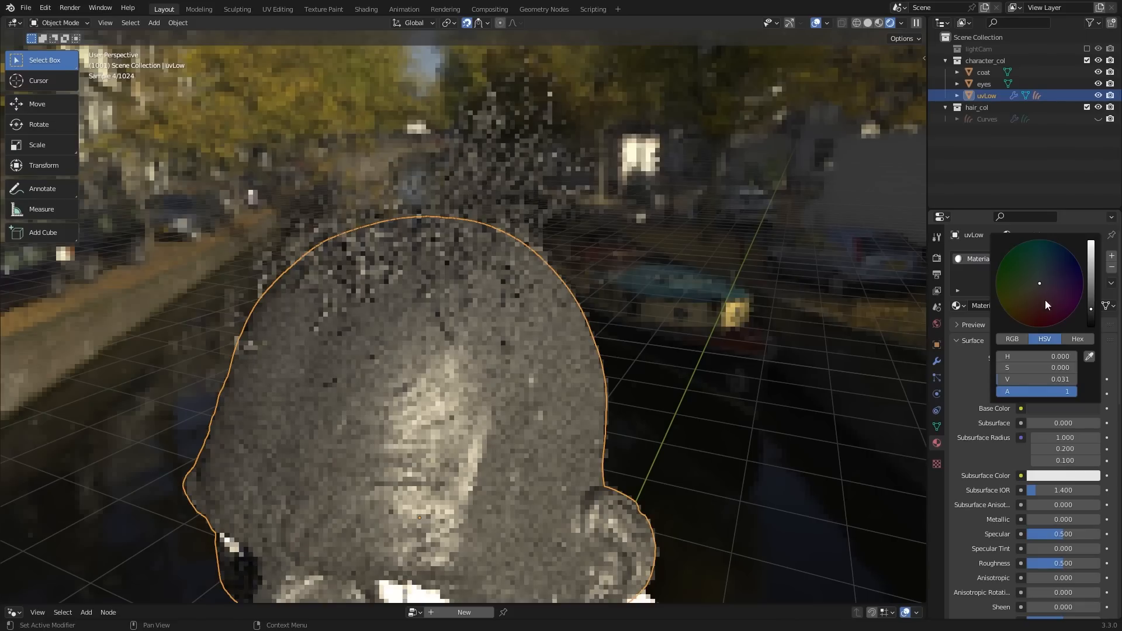
# Step: Add a second material slot with a new material and change its surface to Principled Hair BSDF
pyautogui.click(1112, 255)
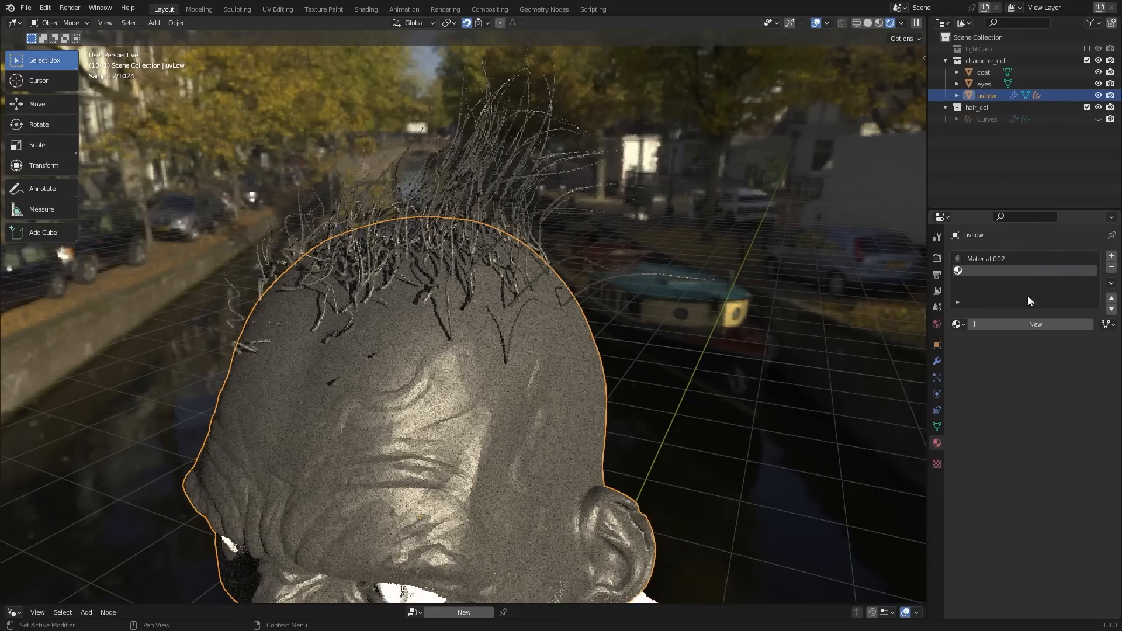
pyautogui.click(1035, 322)
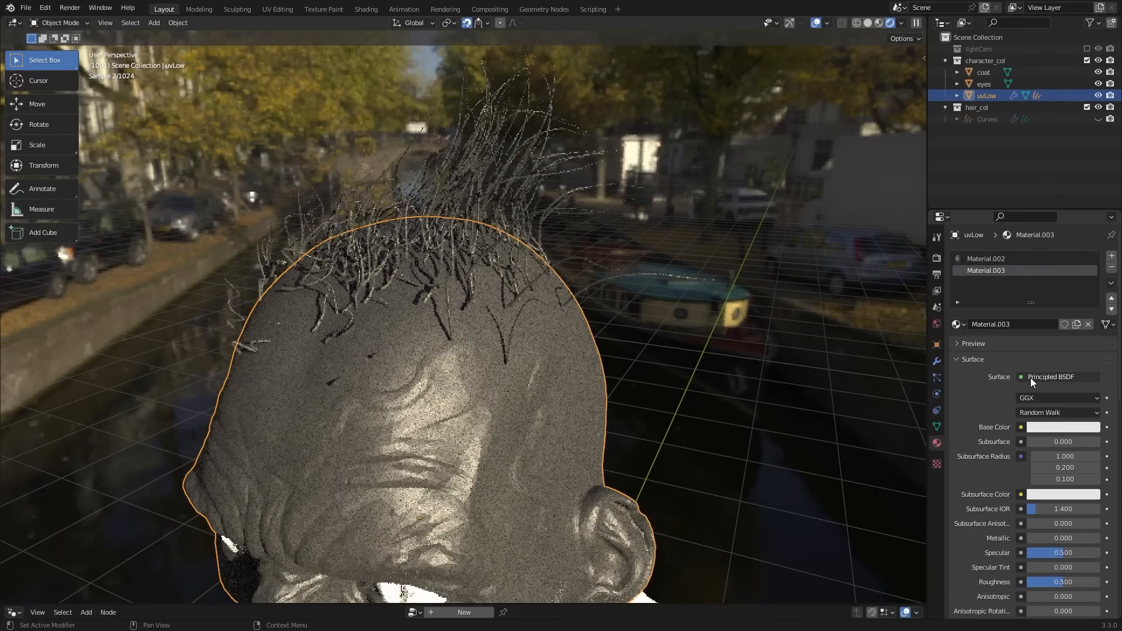
pyautogui.click(1032, 378)
pyautogui.click(992, 236)
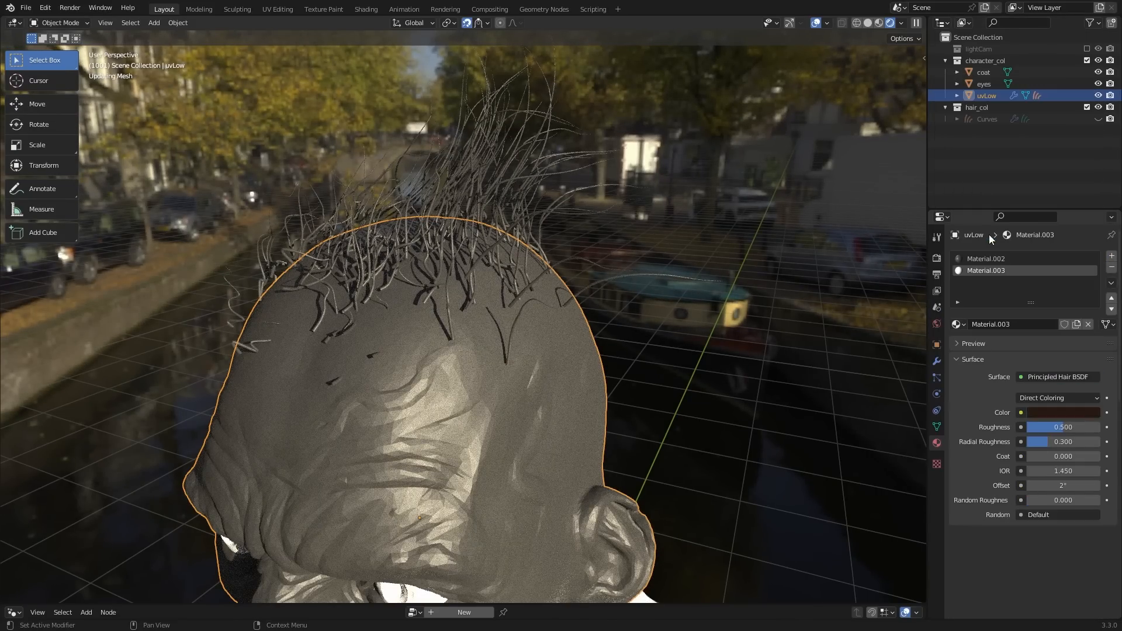
# Step: Assign Material.003 as the render material of the hair particle system
pyautogui.click(937, 378)
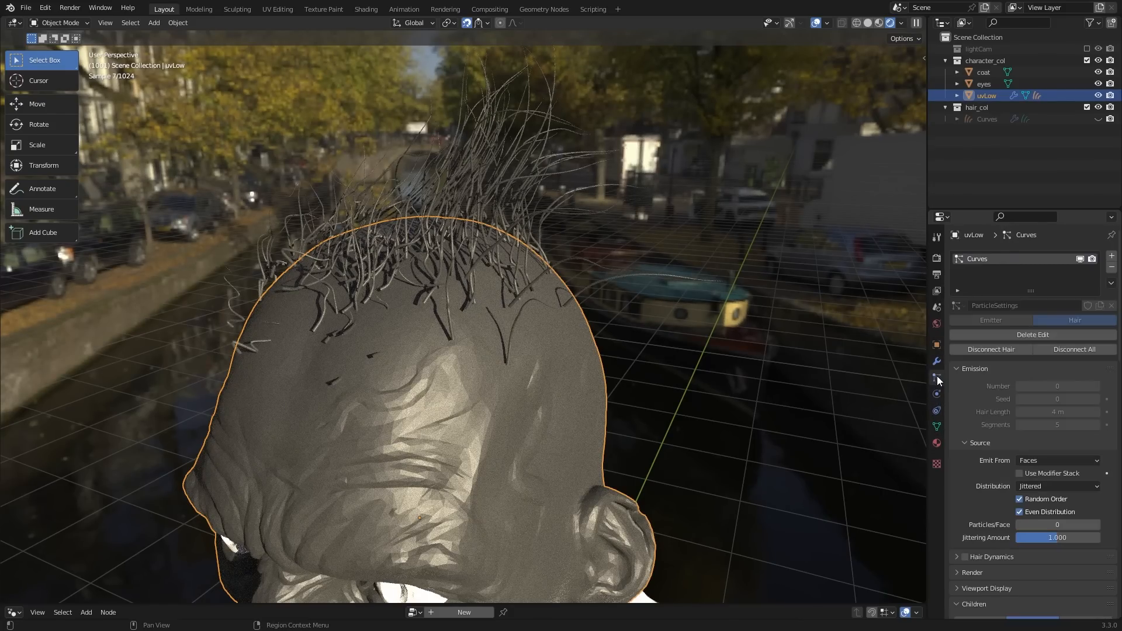
pyautogui.click(973, 573)
pyautogui.moveTo(986, 528); pyautogui.dragTo(1007, 423, button='middle')
pyautogui.click(1023, 491)
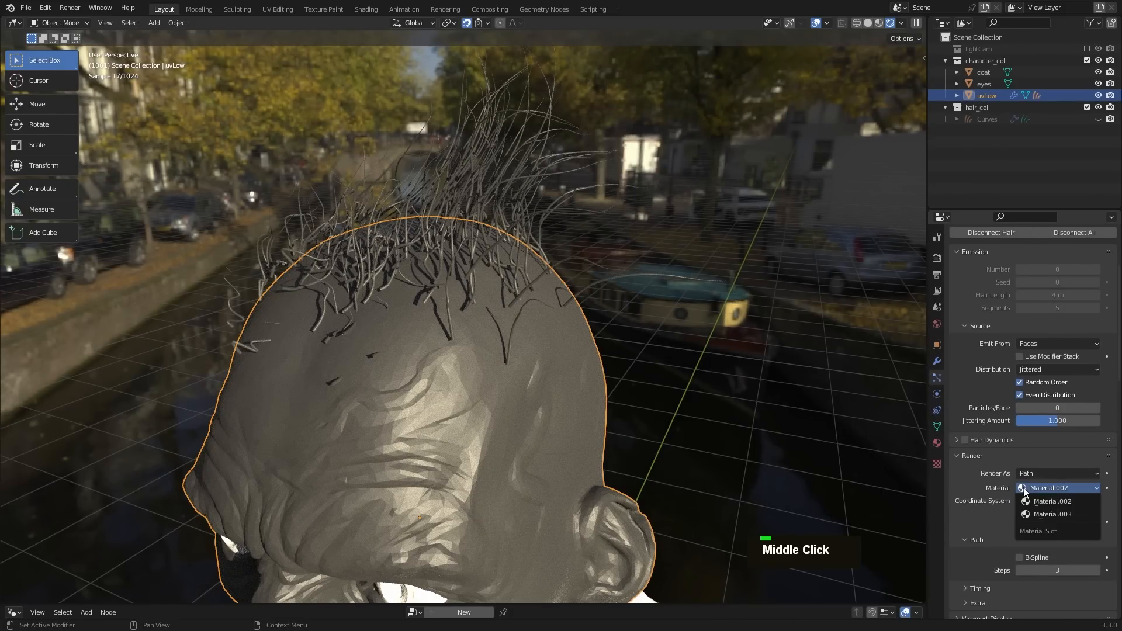
pyautogui.click(1036, 514)
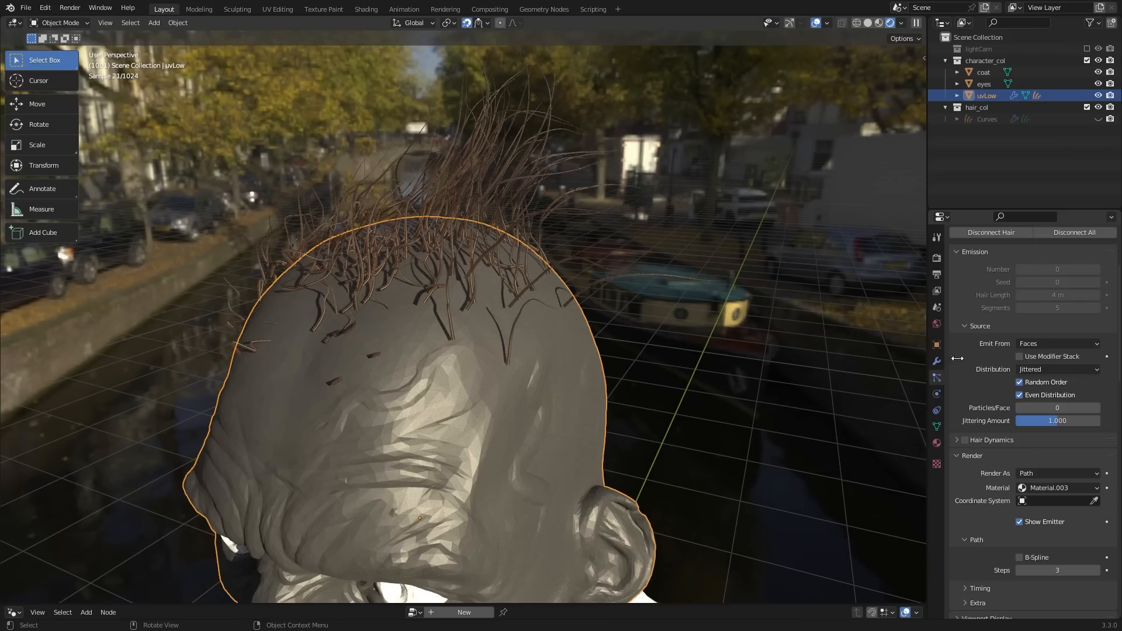
# Step: Collapse the Render and Children settings and set the hair's root and tip diameters to 0.1 m
pyautogui.moveTo(999, 357); pyautogui.dragTo(1000, 369, button='middle')
pyautogui.moveTo(1000, 370); pyautogui.dragTo(1004, 436, button='middle')
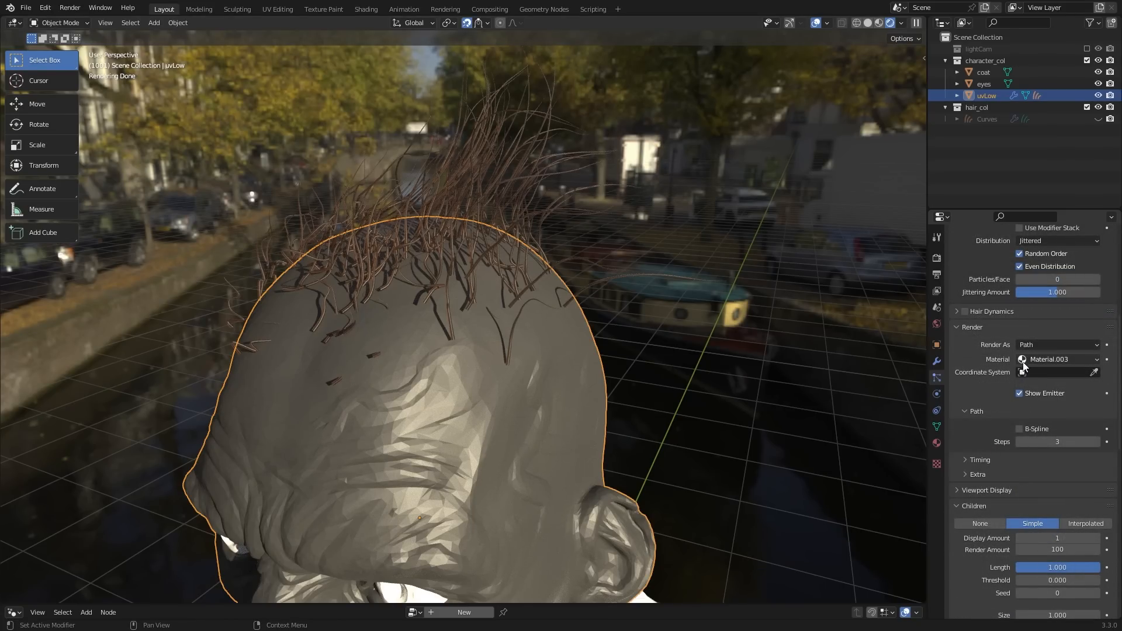
pyautogui.click(973, 328)
pyautogui.click(973, 359)
pyautogui.click(984, 375)
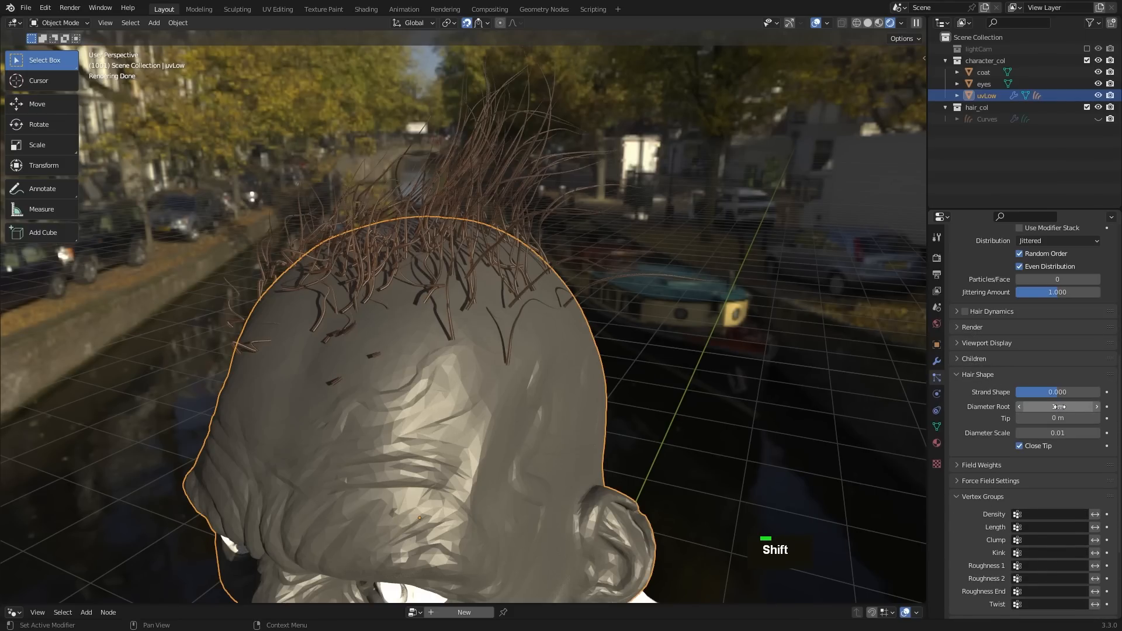
pyautogui.keyDown('shift'); pyautogui.moveTo(1059, 407); pyautogui.dragTo(1051, 406); pyautogui.keyUp('shift')
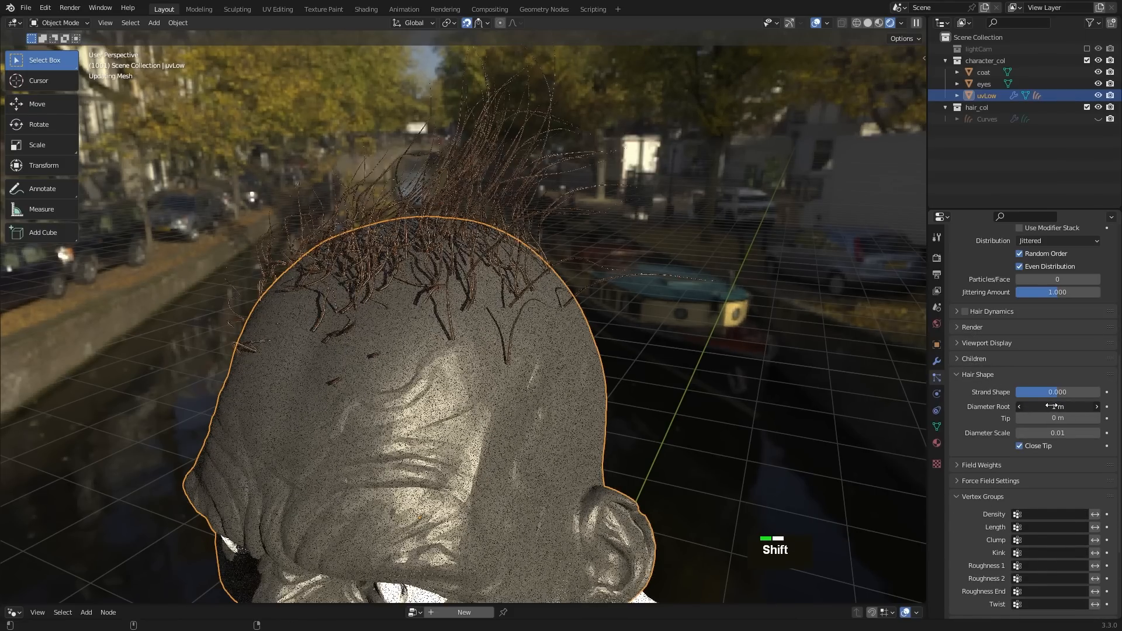
pyautogui.click(1051, 407)
pyautogui.write('0.')
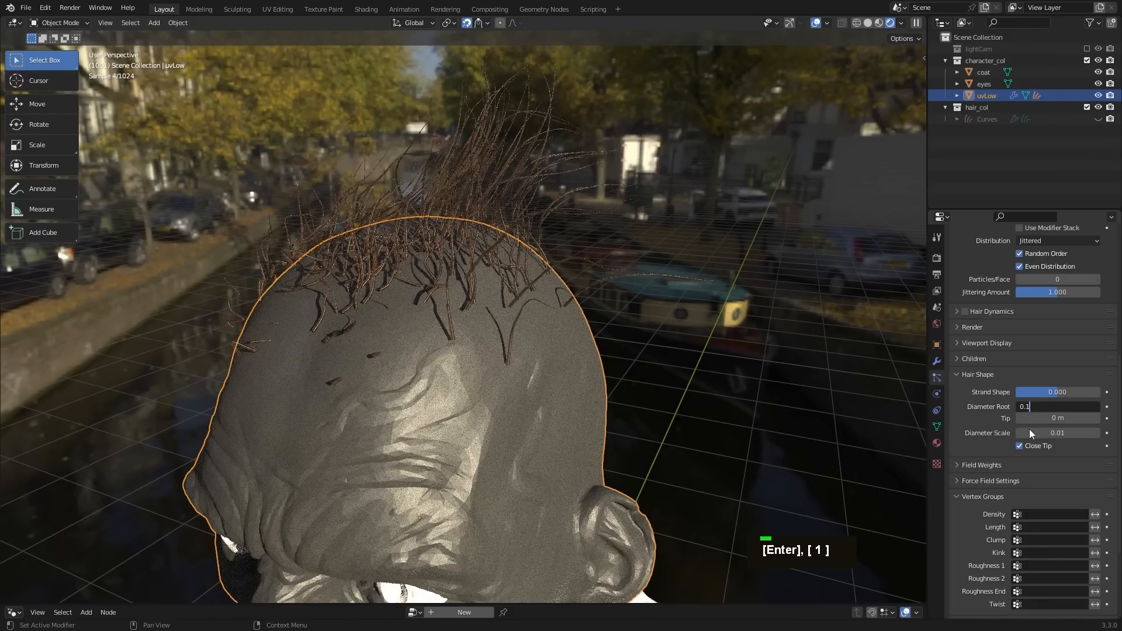
pyautogui.write('1')
pyautogui.press('Return')
pyautogui.click(1056, 419)
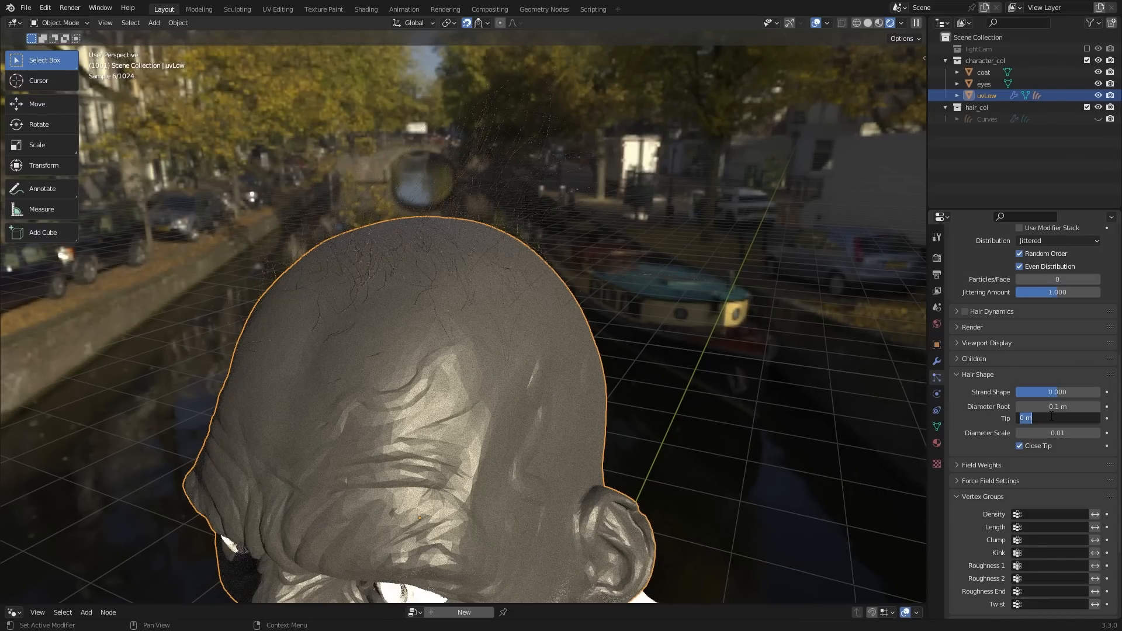
pyautogui.press('Return')
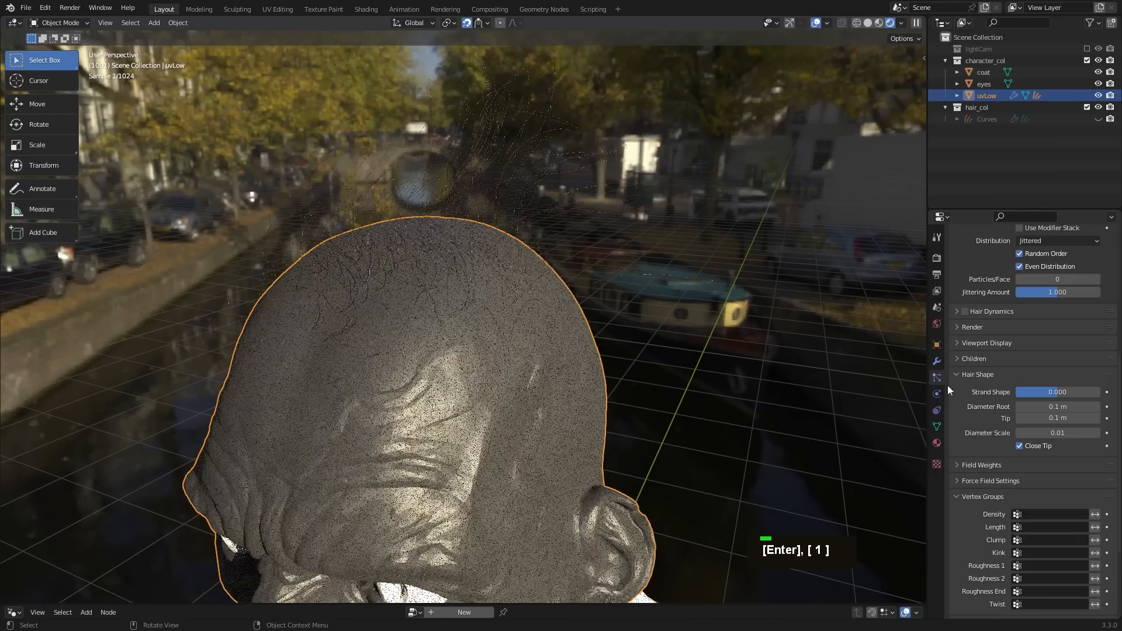
# Step: Set the hair's root diameter to 2 m and deselect the head to view the result
pyautogui.click(1057, 407)
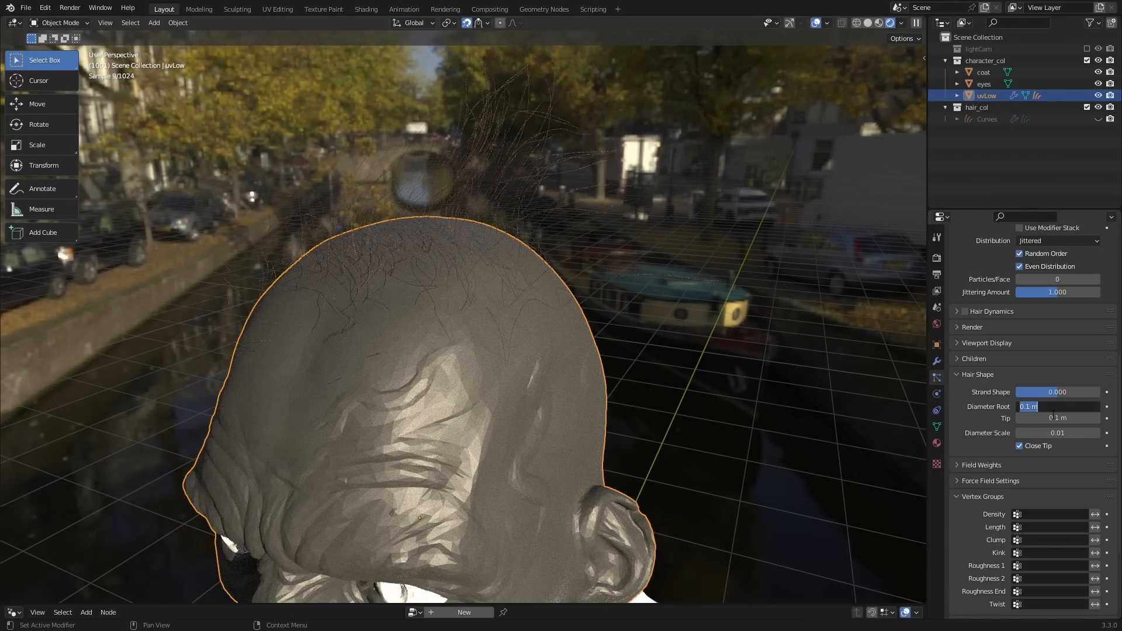
pyautogui.press('Return')
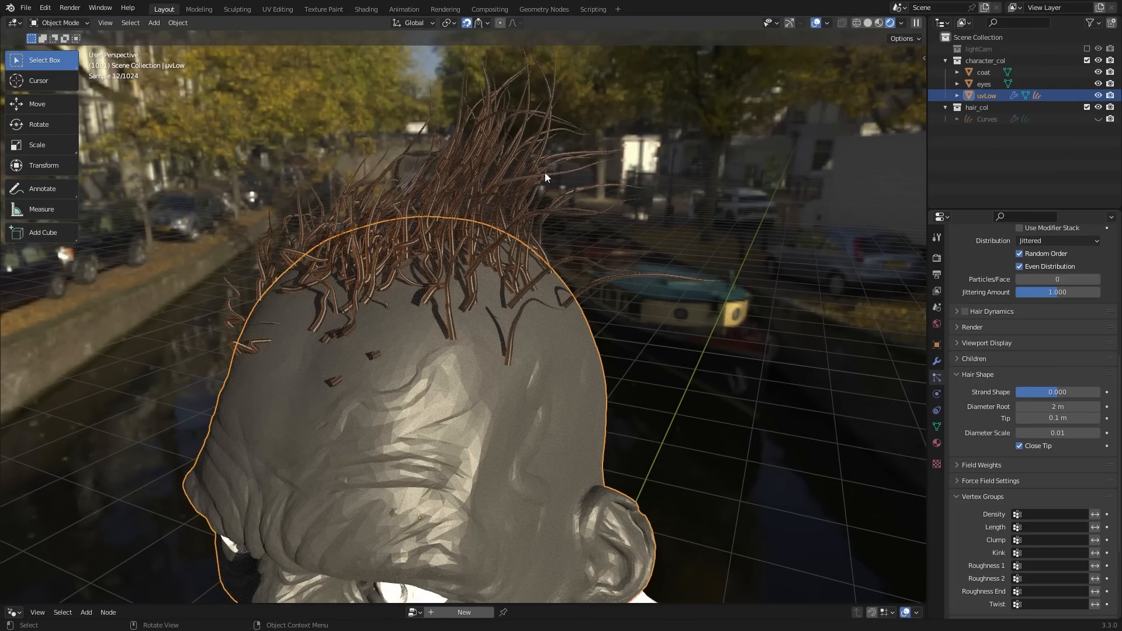
pyautogui.click(706, 169)
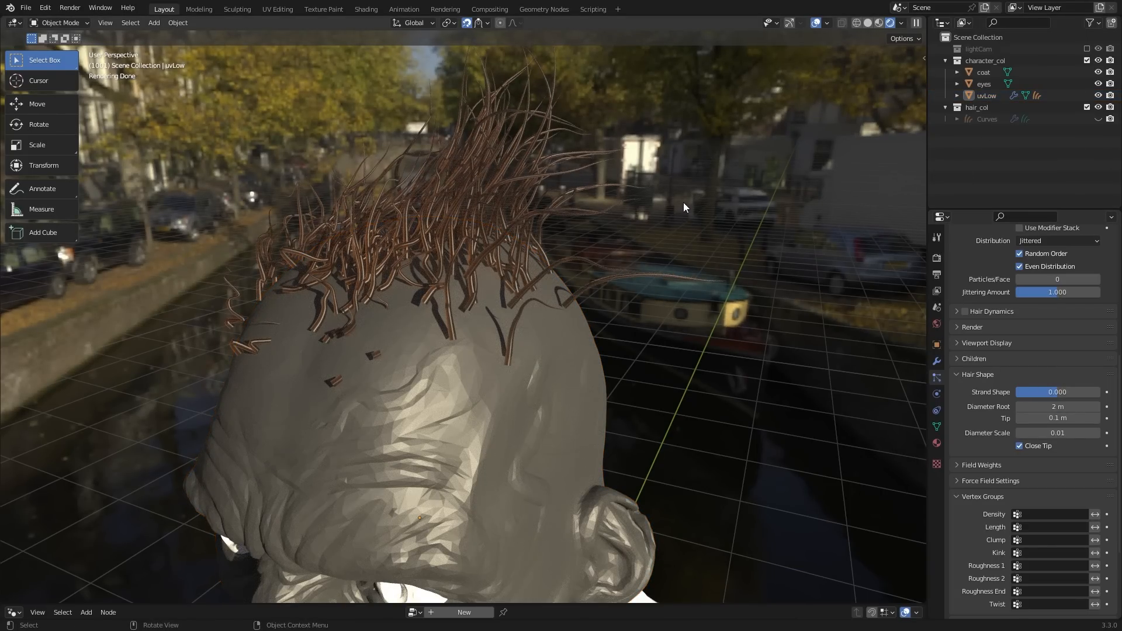